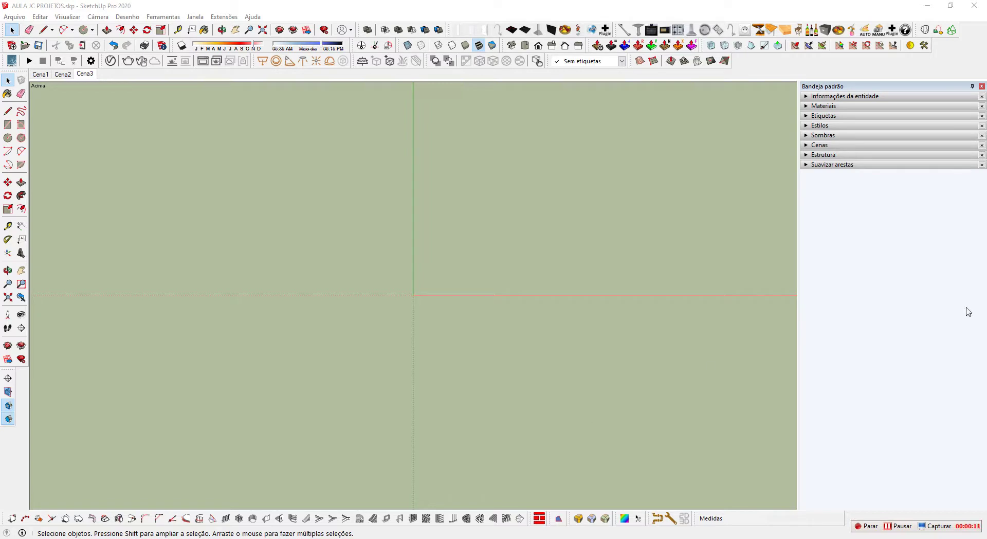
Look through the entity information and the current material's editing settings in the default tray.
{"action": "left_click", "coordinate": [857, 95]}
{"action": "left_click", "coordinate": [834, 98]}
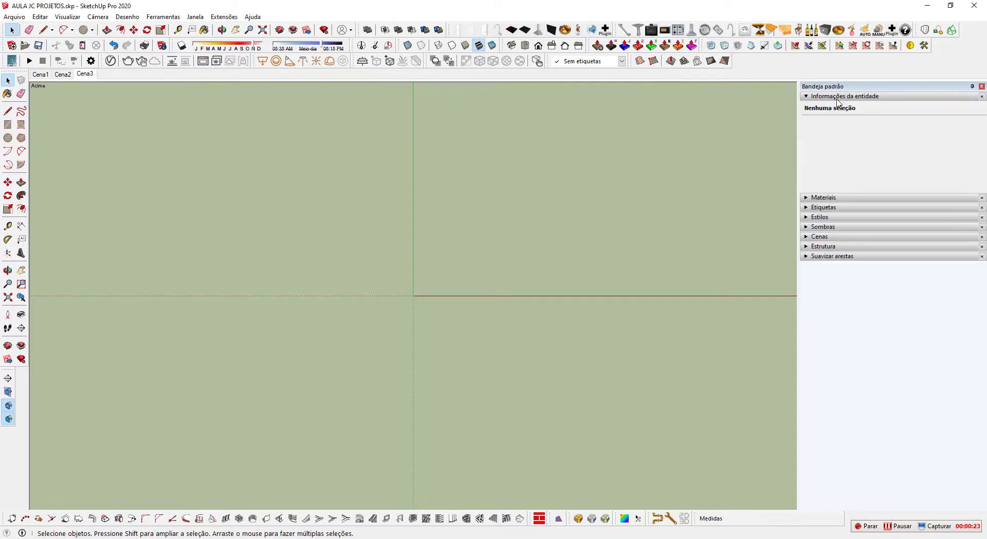
{"action": "left_click", "coordinate": [835, 96]}
{"action": "left_click", "coordinate": [835, 106]}
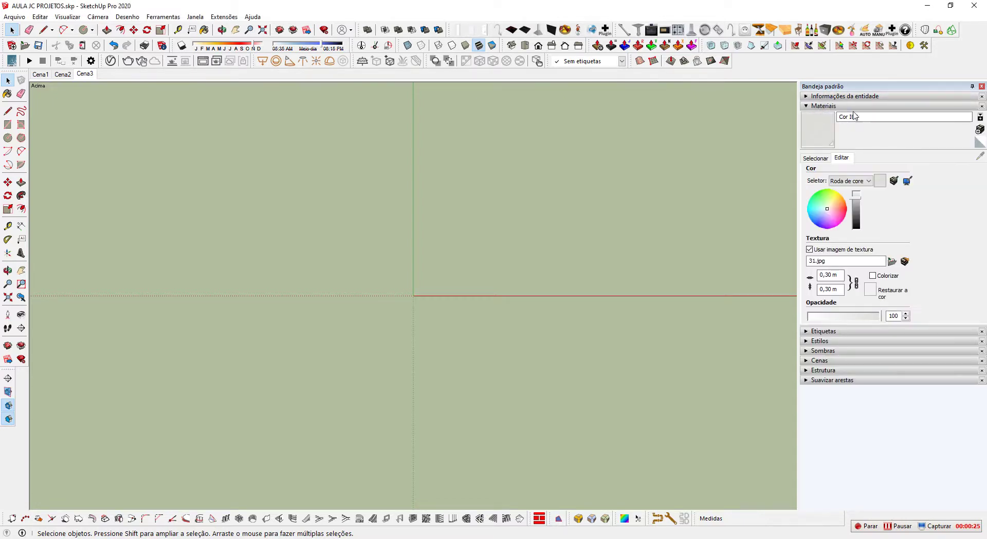
{"action": "left_click", "coordinate": [838, 105]}
Delete the tags QUADROS, CAMA, AME_FRZ and FormFonts, moving their contents to the default tag.
{"action": "left_click", "coordinate": [843, 116]}
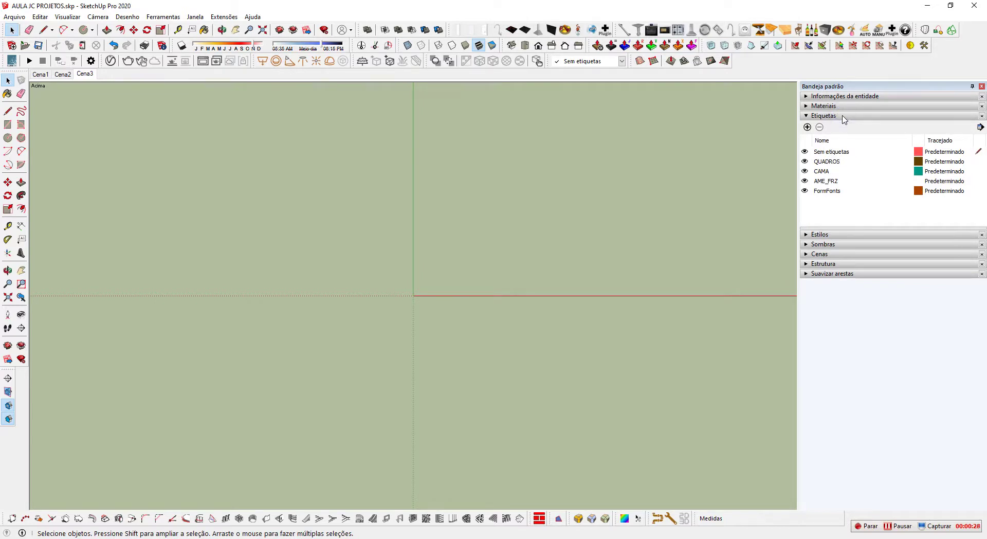
{"action": "left_click", "coordinate": [826, 191]}
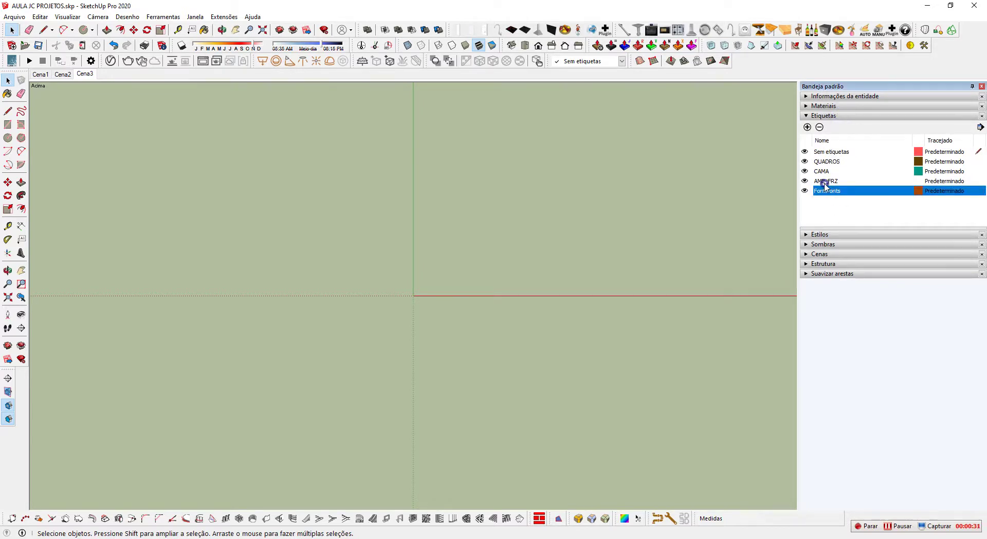
{"action": "left_click_drag", "start_coordinate": [824, 185], "coordinate": [823, 162]}
{"action": "left_click", "coordinate": [820, 127]}
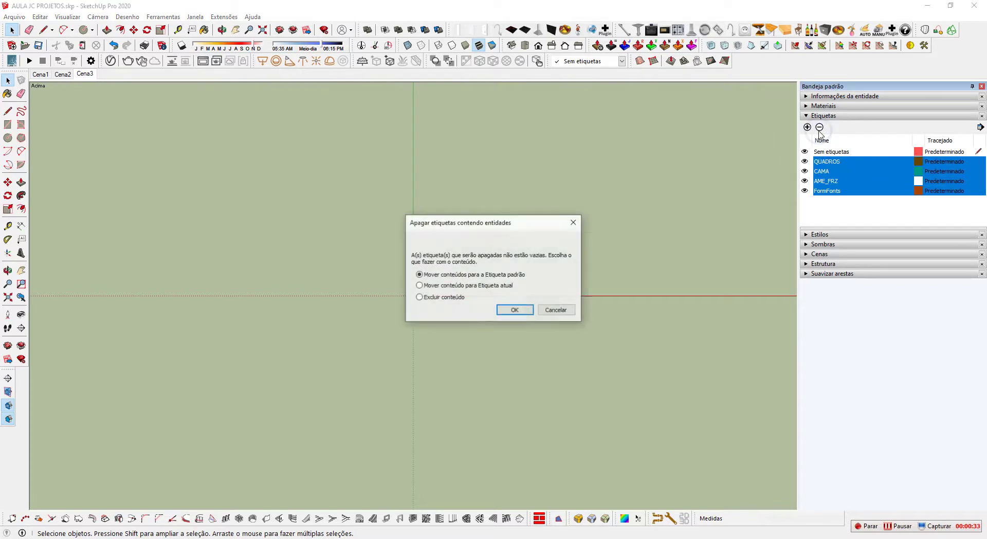
{"action": "left_click", "coordinate": [528, 310]}
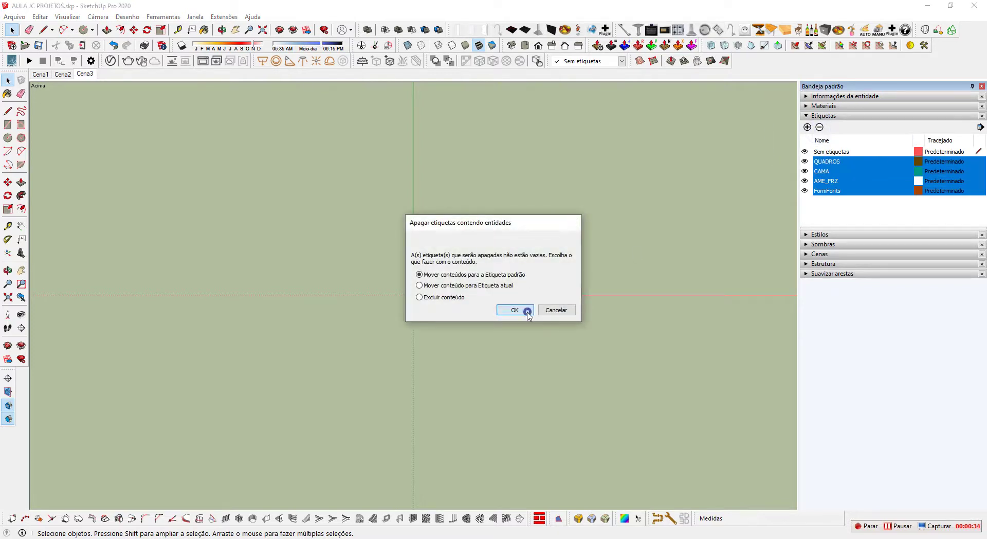
{"action": "left_click", "coordinate": [841, 117]}
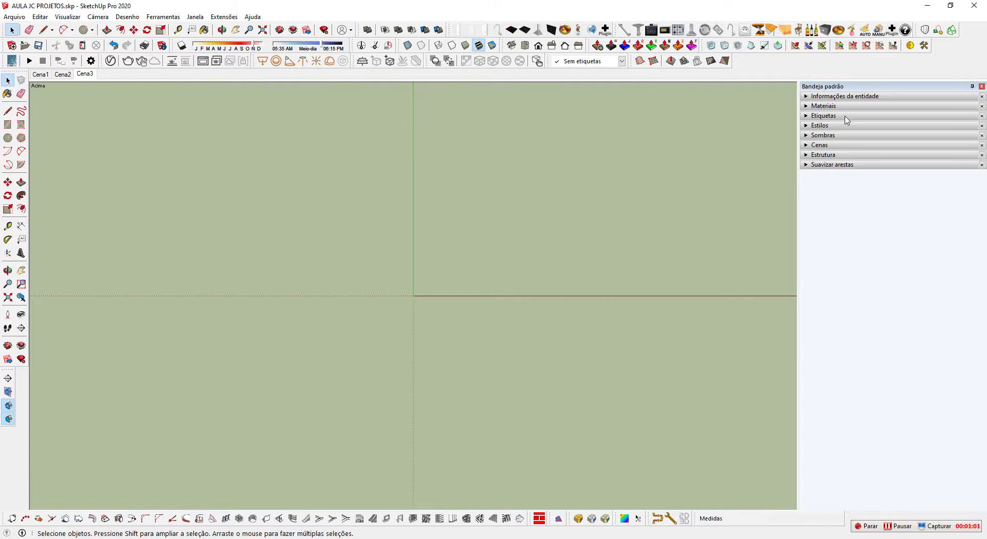
{"action": "left_click", "coordinate": [844, 116]}
Review the Estilos, Sombras and Cenas settings one after another, then return to the styles.
{"action": "left_click", "coordinate": [833, 126]}
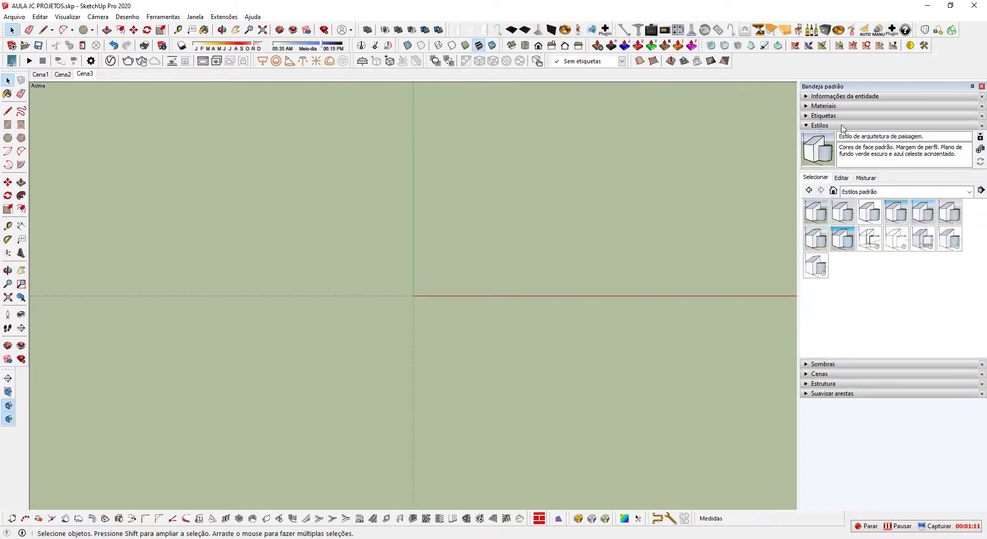
{"action": "left_click", "coordinate": [841, 125]}
{"action": "left_click", "coordinate": [845, 136]}
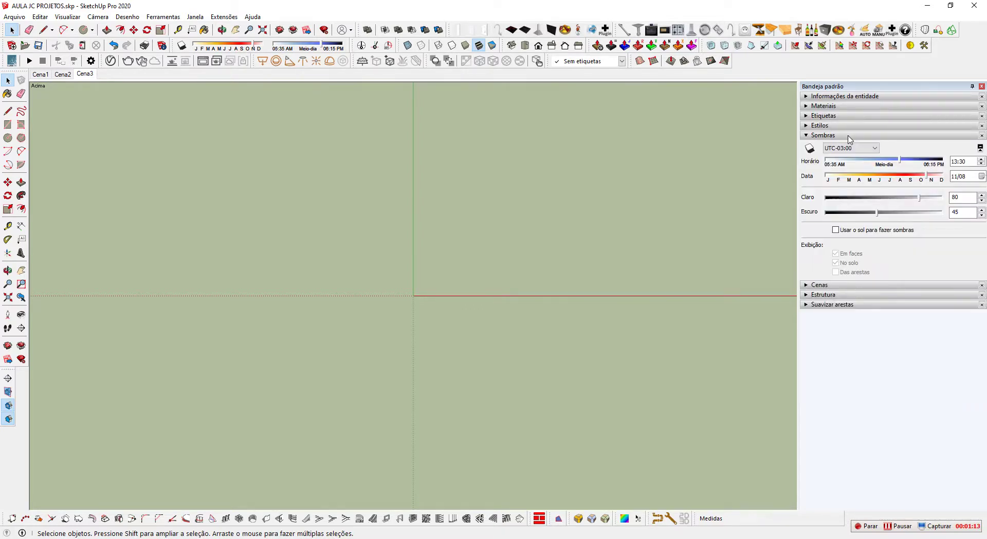
{"action": "left_click", "coordinate": [844, 136]}
{"action": "left_click", "coordinate": [844, 145]}
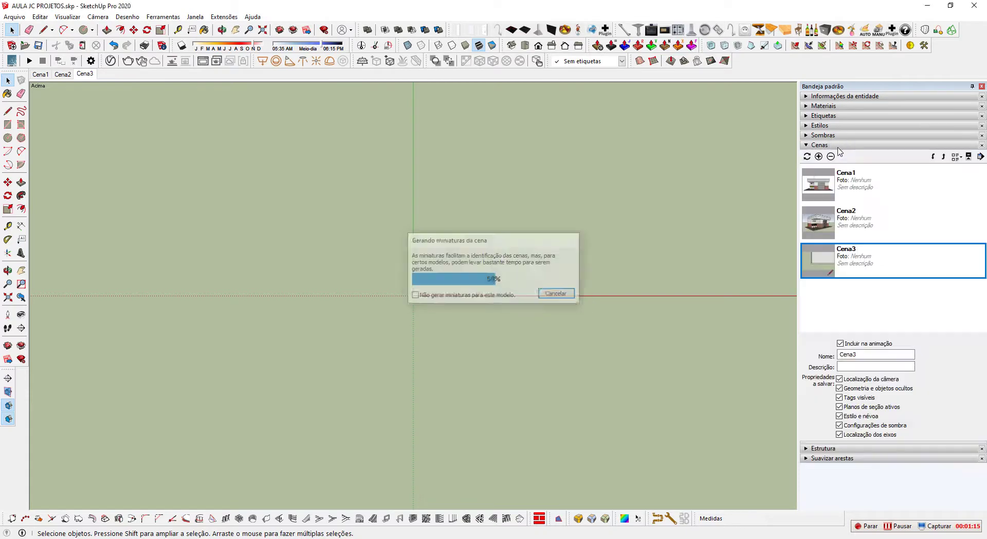
{"action": "left_click", "coordinate": [836, 145]}
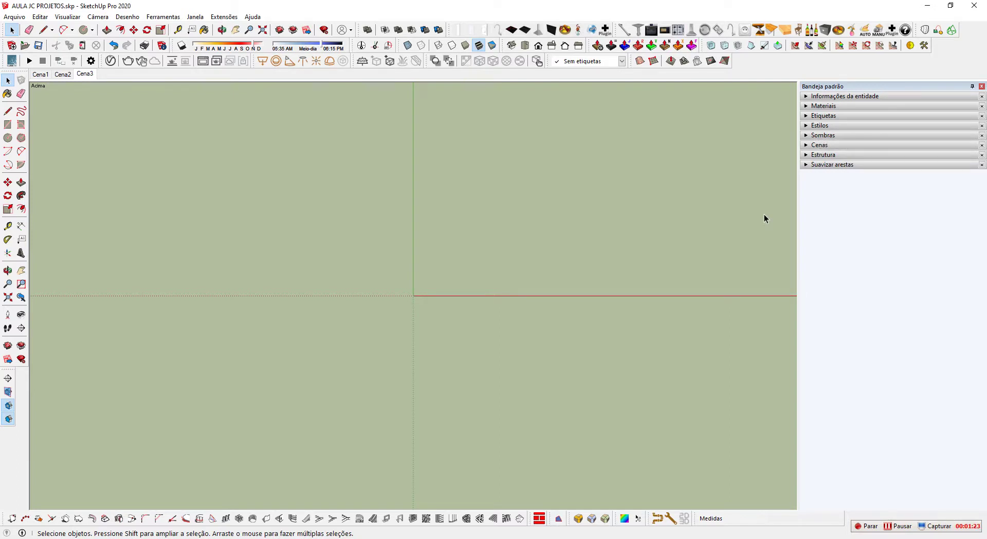
{"action": "left_click", "coordinate": [833, 126]}
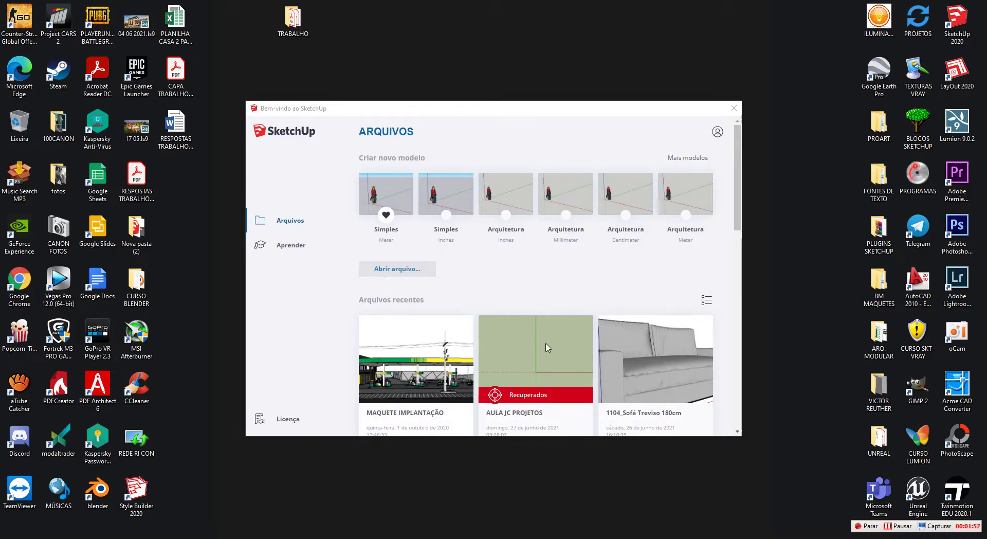
Create a new model from the Simples template in metres and view its default scene from several angles.
{"action": "left_click", "coordinate": [389, 199]}
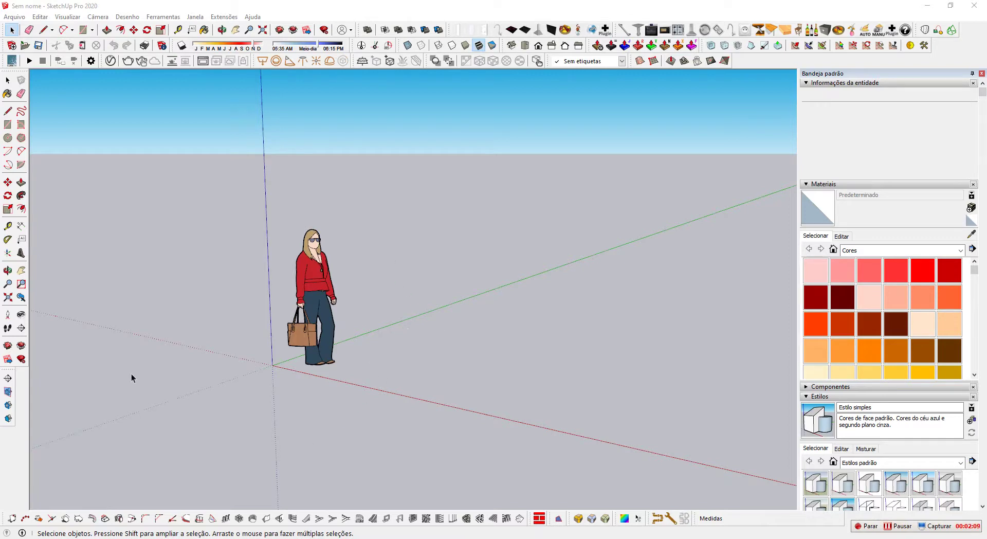
{"action": "middle_click_drag", "start_coordinate": [319, 205], "coordinate": [383, 287]}
{"action": "middle_click_drag", "start_coordinate": [469, 326], "coordinate": [360, 283]}
{"action": "middle_click_drag", "start_coordinate": [514, 240], "coordinate": [431, 295]}
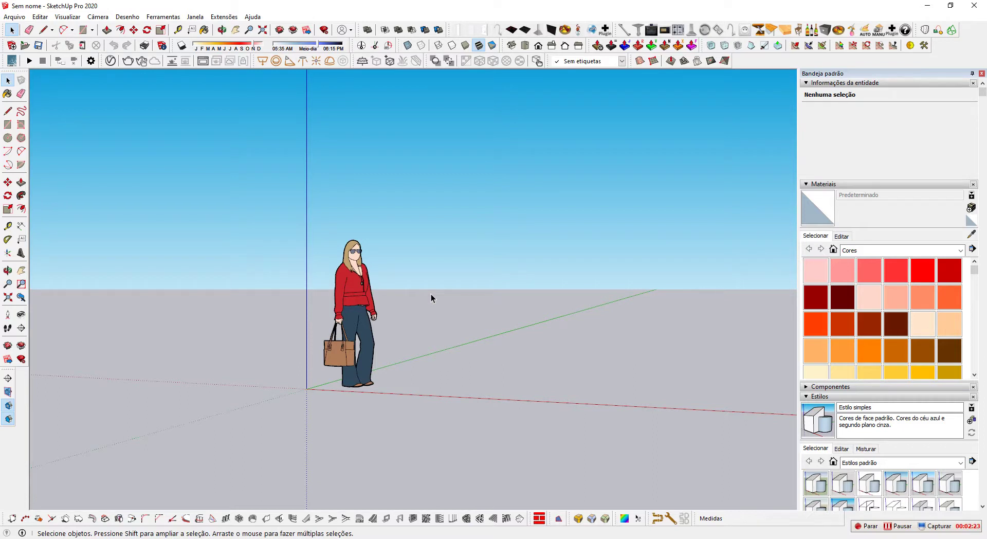
{"action": "middle_click_drag", "start_coordinate": [428, 305], "coordinate": [454, 315]}
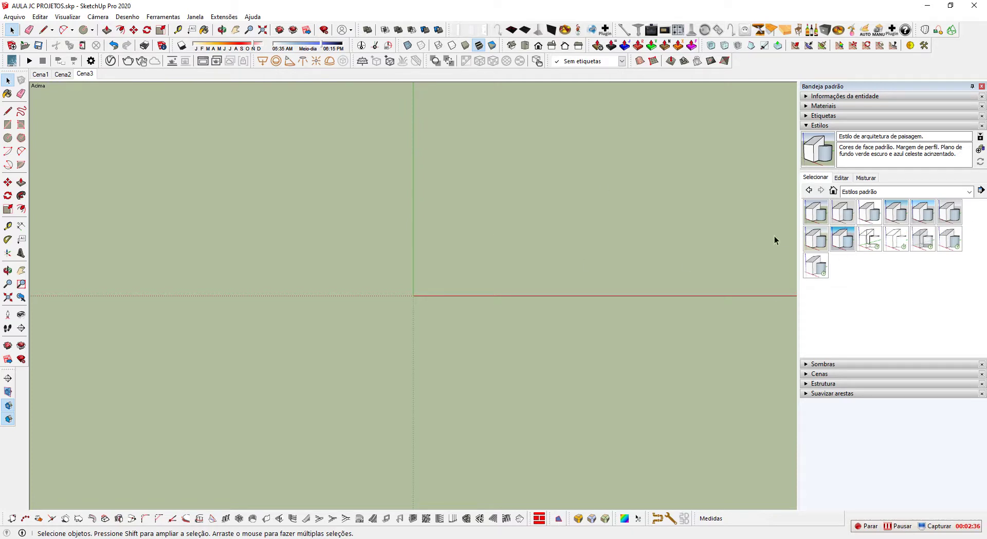
Apply Estilo de carpintaria in AULA JC PROJETOS, tilt the view out of plan and look over the available style collections.
{"action": "left_click", "coordinate": [843, 211]}
{"action": "middle_click_drag", "start_coordinate": [477, 128], "coordinate": [822, 201]}
{"action": "left_click", "coordinate": [970, 192]}
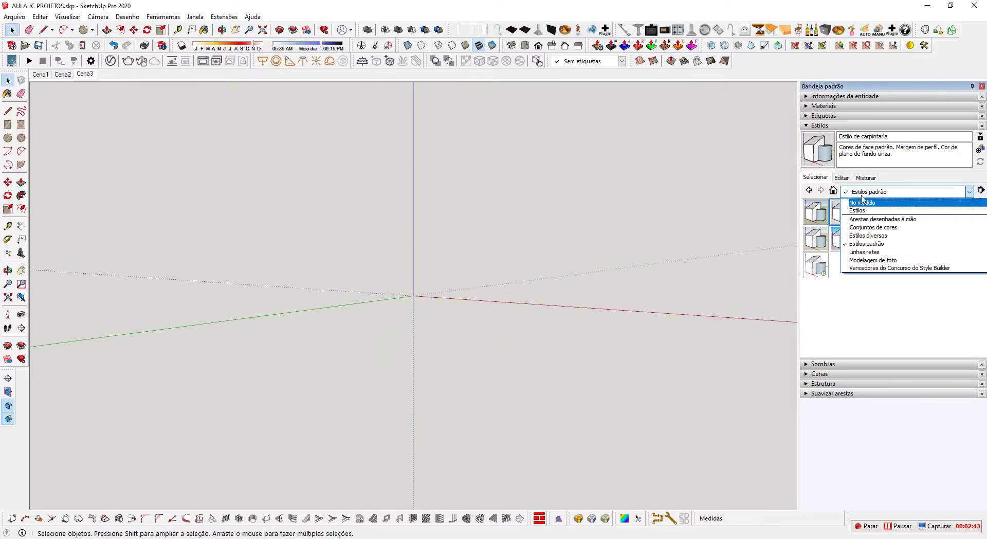
{"action": "left_click", "coordinate": [966, 194]}
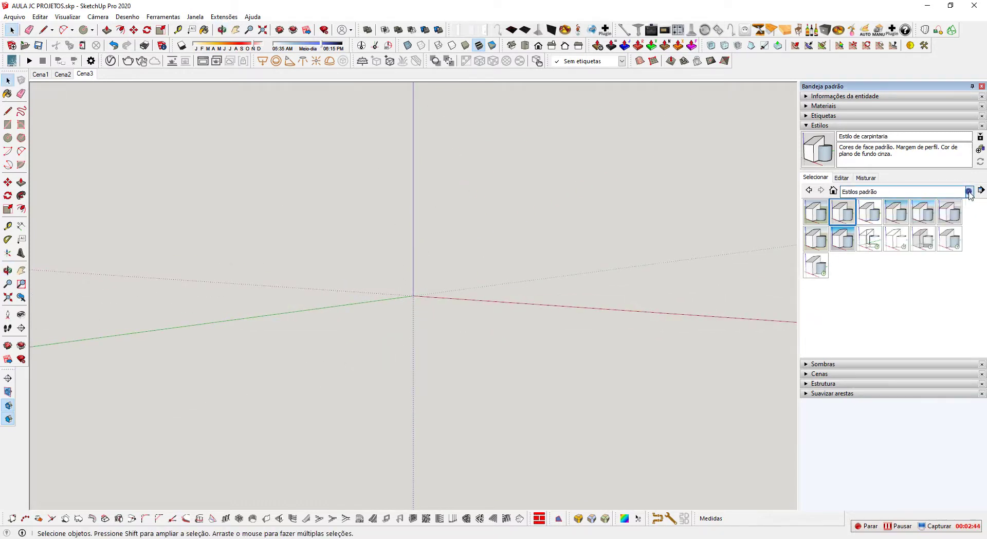
{"action": "left_click", "coordinate": [855, 125]}
{"action": "left_click", "coordinate": [841, 126]}
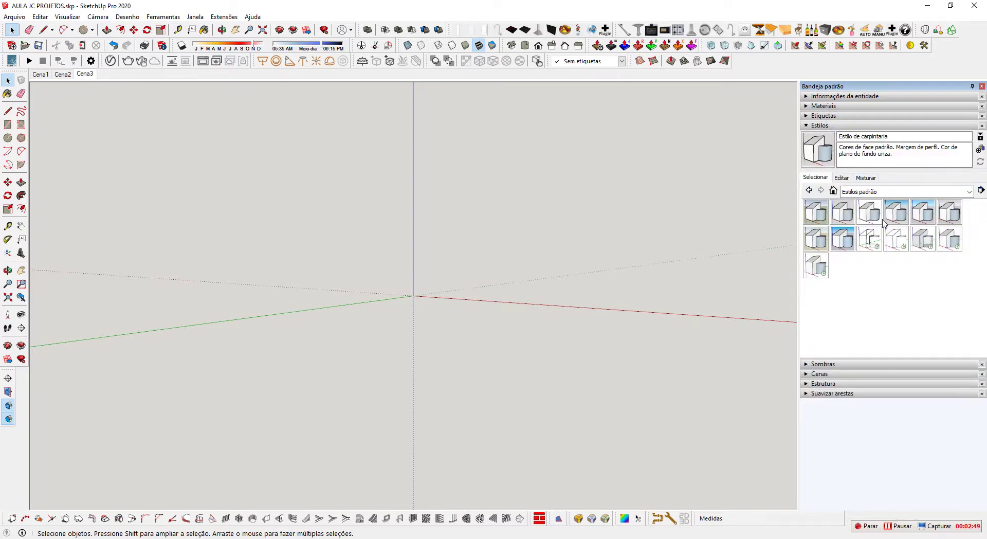
{"action": "left_click", "coordinate": [970, 193]}
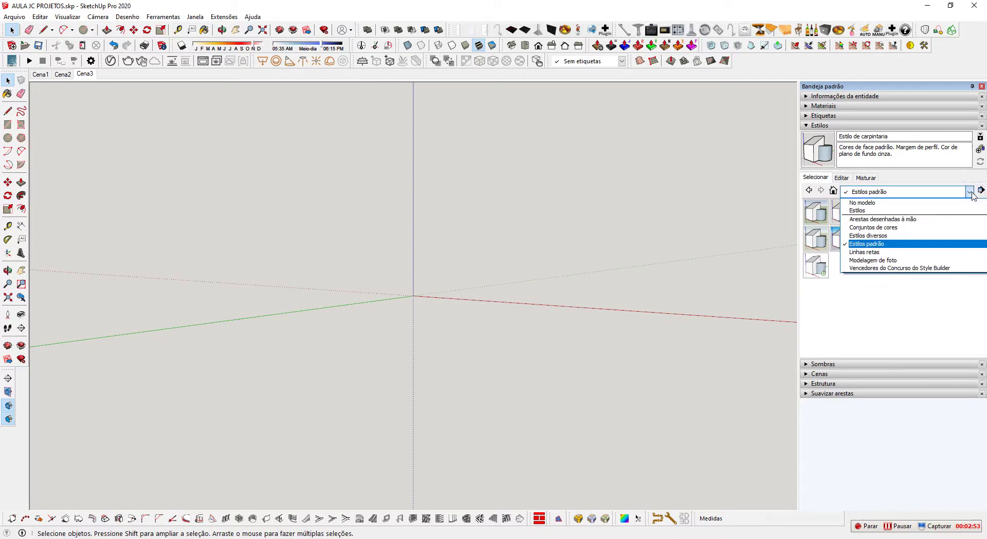
{"action": "left_click", "coordinate": [969, 194]}
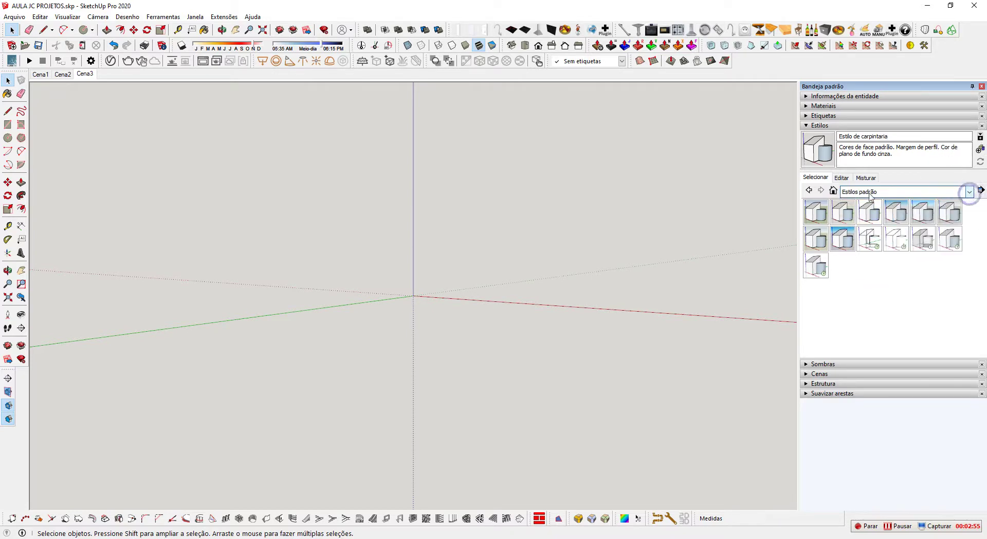
{"action": "left_click", "coordinate": [871, 195]}
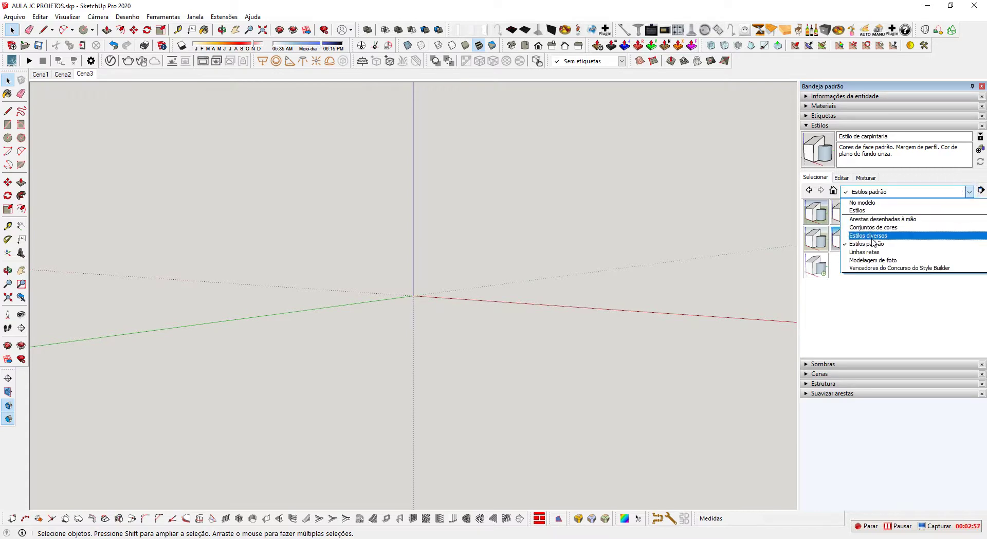
{"action": "left_click", "coordinate": [970, 191]}
Try the style 00 Cores padrão from Conjuntos de cores, then Estilo de documentação de construção from Estilos padrão.
{"action": "left_click", "coordinate": [970, 192]}
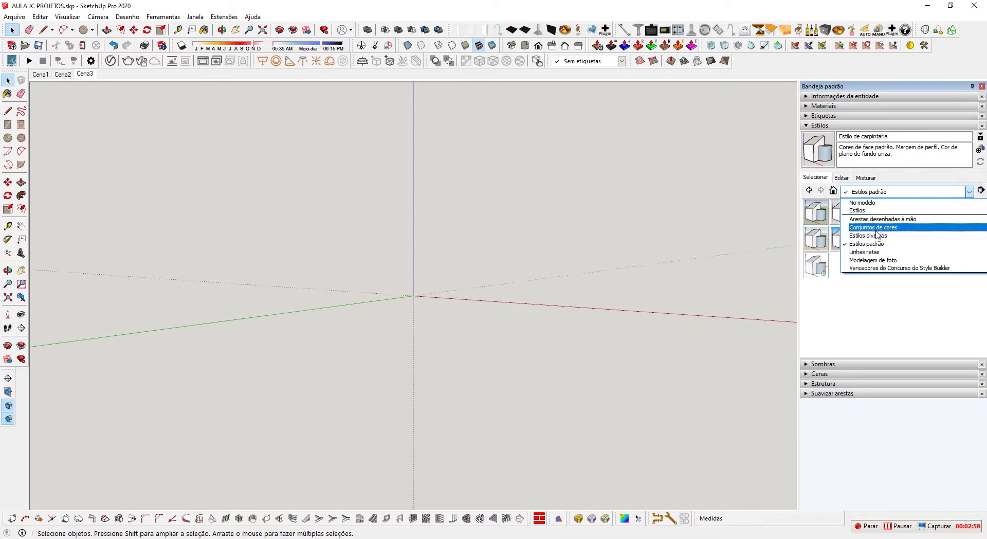
{"action": "left_click", "coordinate": [875, 228]}
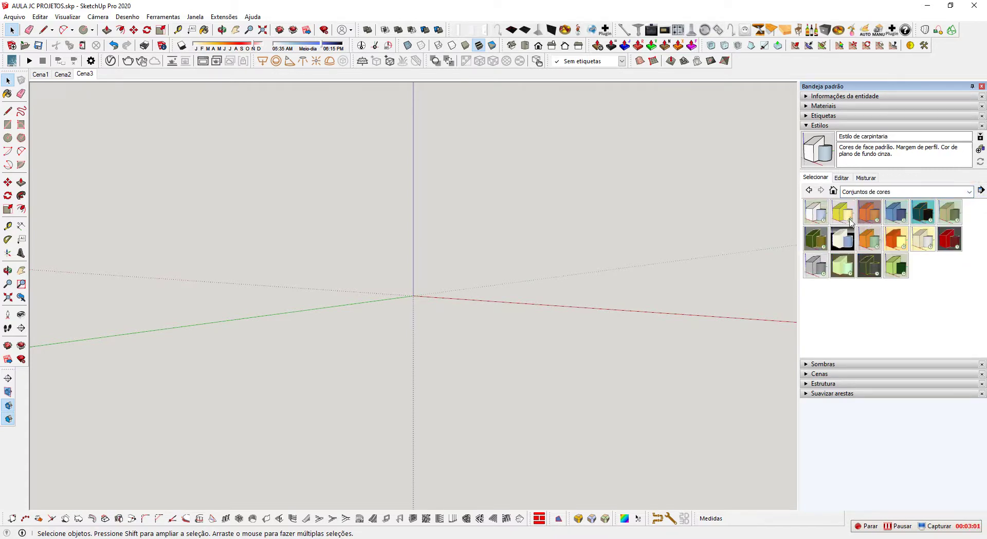
{"action": "left_click", "coordinate": [816, 211]}
{"action": "left_click", "coordinate": [969, 191]}
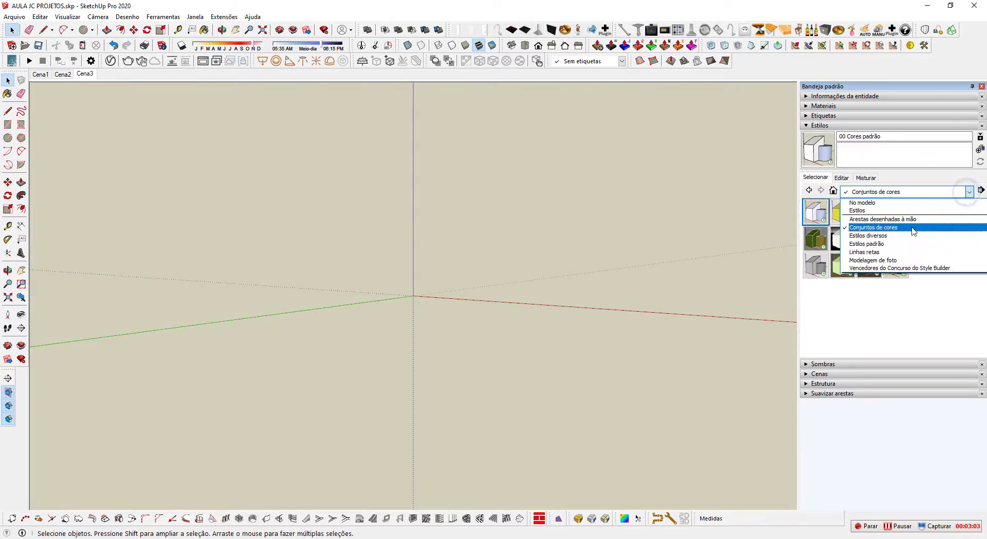
{"action": "left_click", "coordinate": [867, 244]}
{"action": "left_click", "coordinate": [869, 211]}
Apply the style Modelagem de fotos tracejada from the Modelagem de foto collection.
{"action": "left_click", "coordinate": [970, 192]}
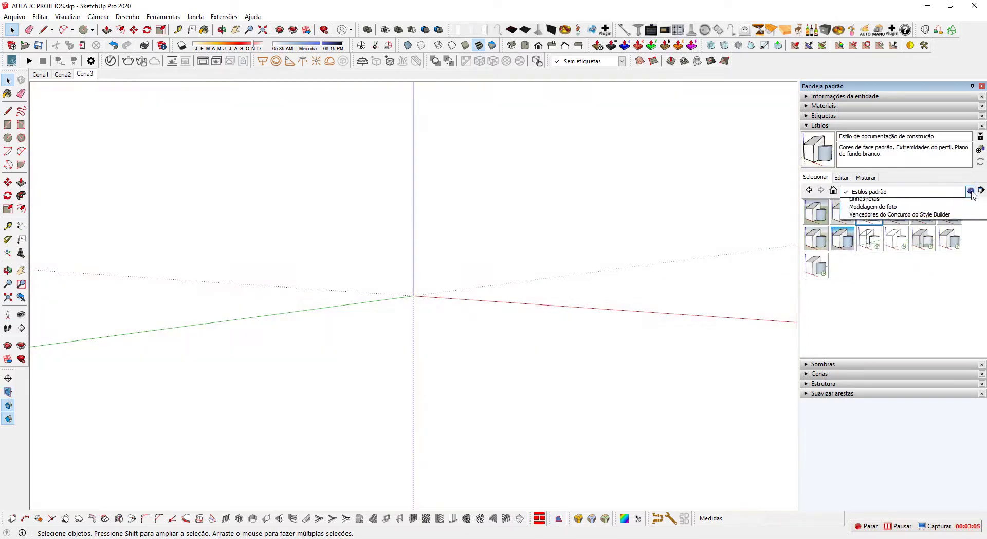
{"action": "left_click", "coordinate": [875, 310]}
{"action": "left_click", "coordinate": [869, 211]}
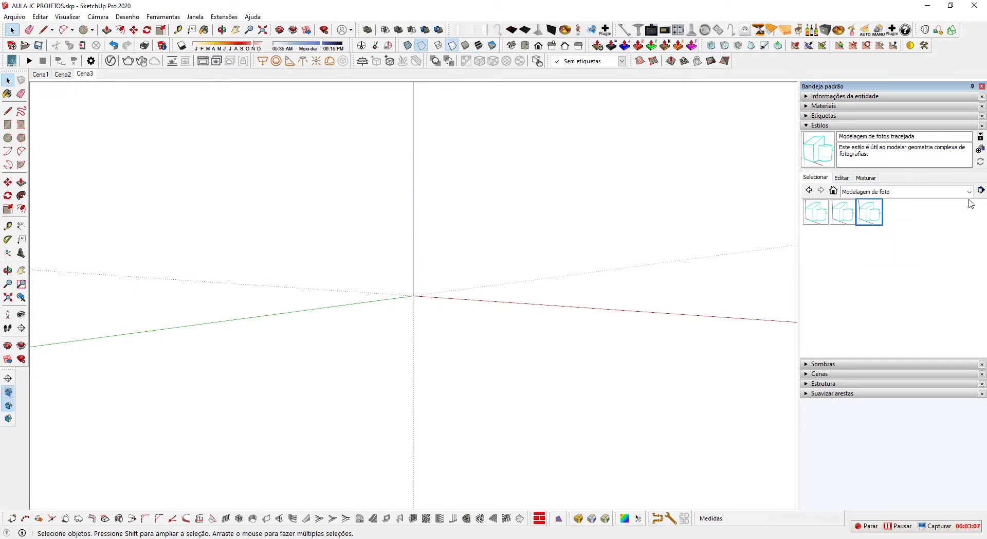
Browse the collections Vencedores do Concurso do Style Builder, Estilos diversos and Arestas desenhadas à mão, then return to Estilos padrão.
{"action": "left_click", "coordinate": [969, 191]}
{"action": "left_click", "coordinate": [874, 267]}
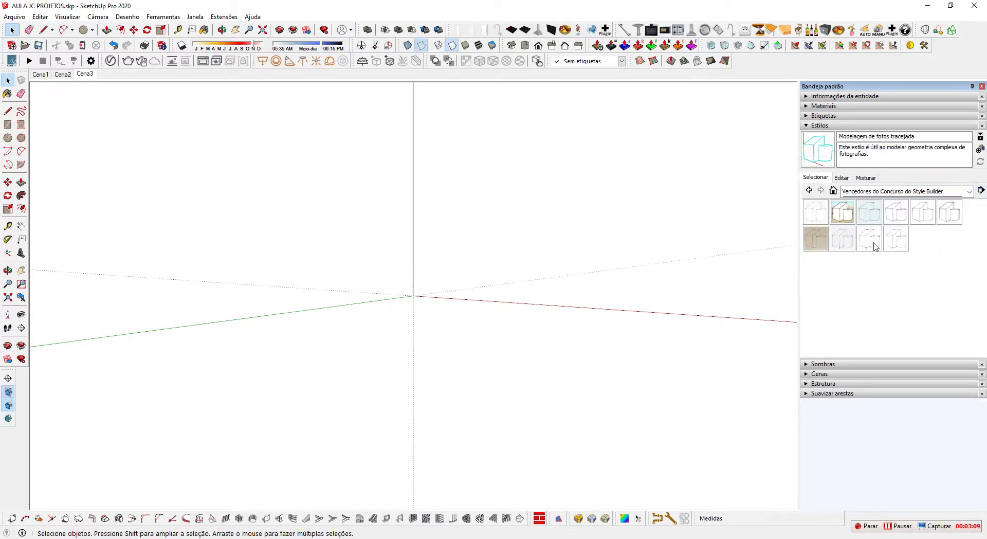
{"action": "left_click", "coordinate": [969, 191]}
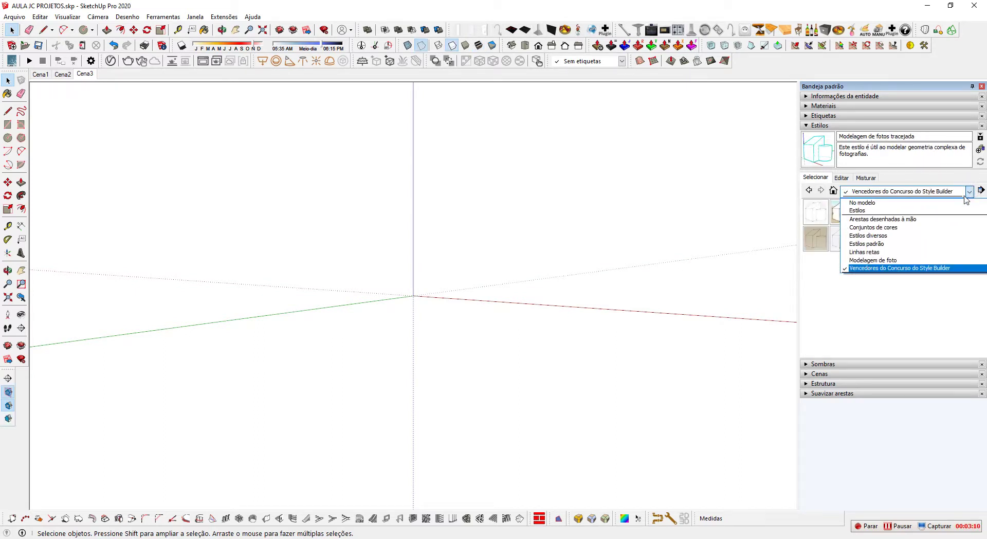
{"action": "left_click", "coordinate": [895, 268]}
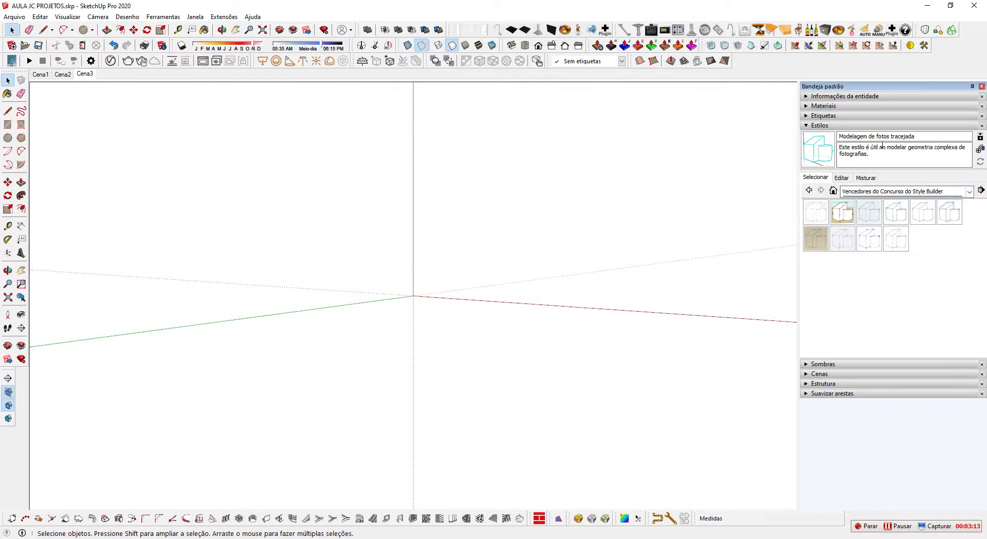
{"action": "left_click", "coordinate": [970, 191]}
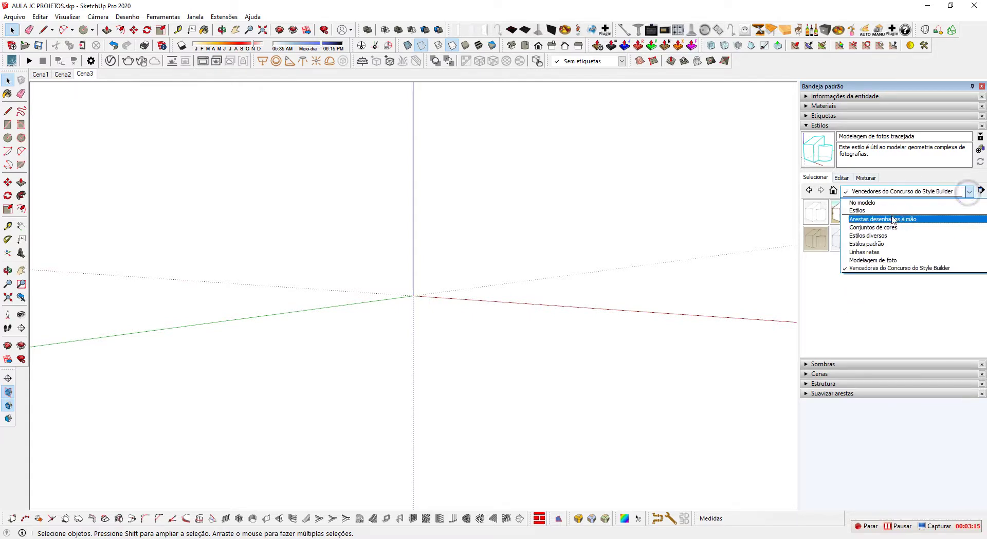
{"action": "left_click", "coordinate": [871, 236]}
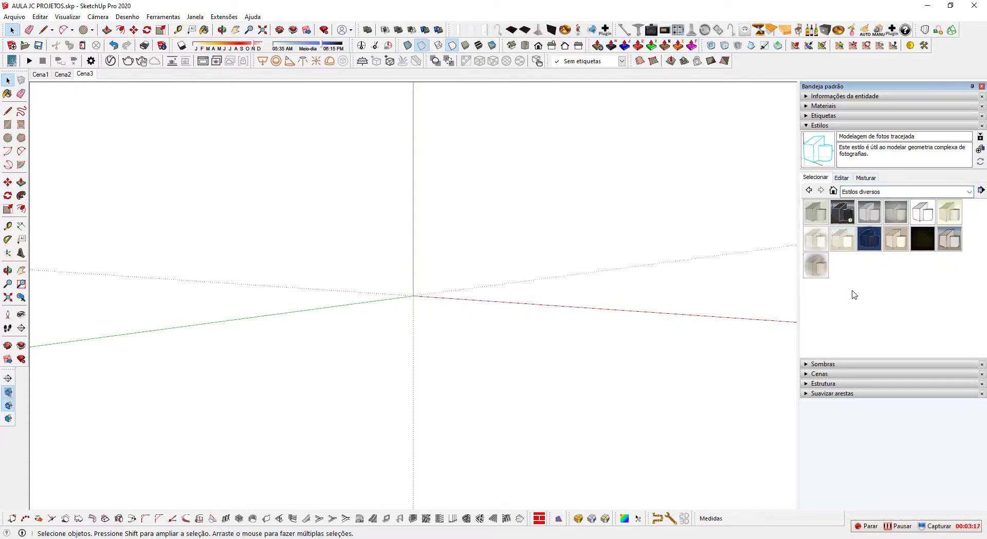
{"action": "left_click", "coordinate": [969, 191]}
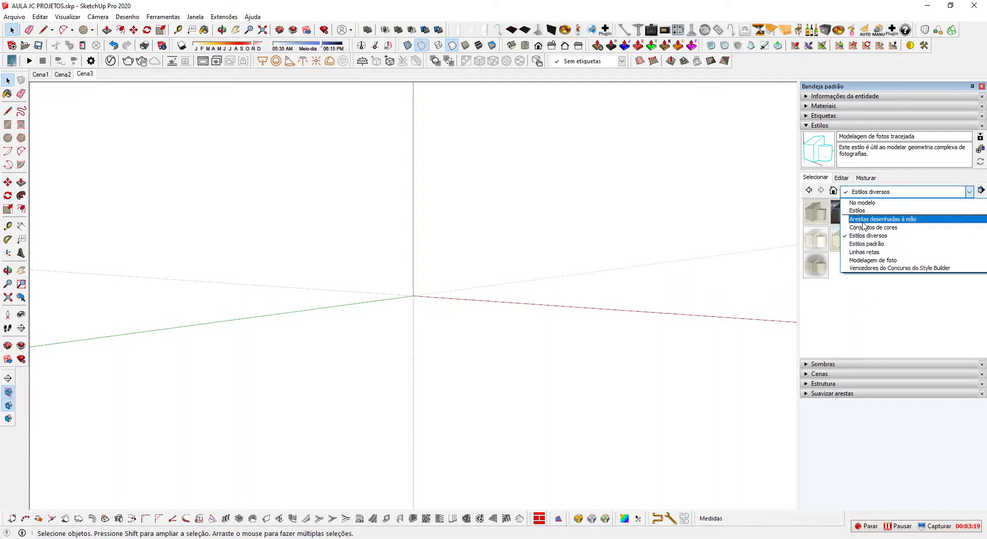
{"action": "left_click", "coordinate": [864, 219]}
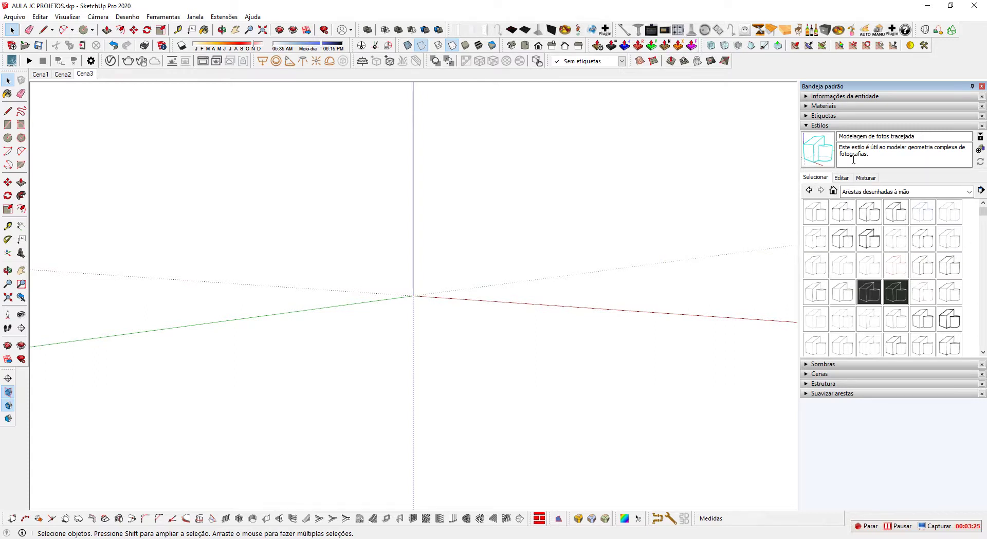
{"action": "left_click", "coordinate": [969, 192]}
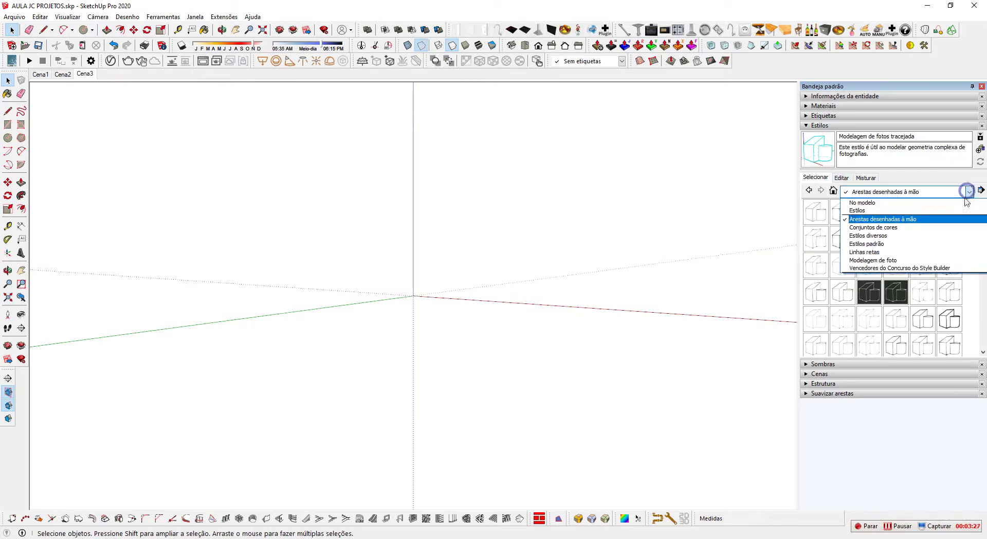
{"action": "left_click", "coordinate": [868, 246]}
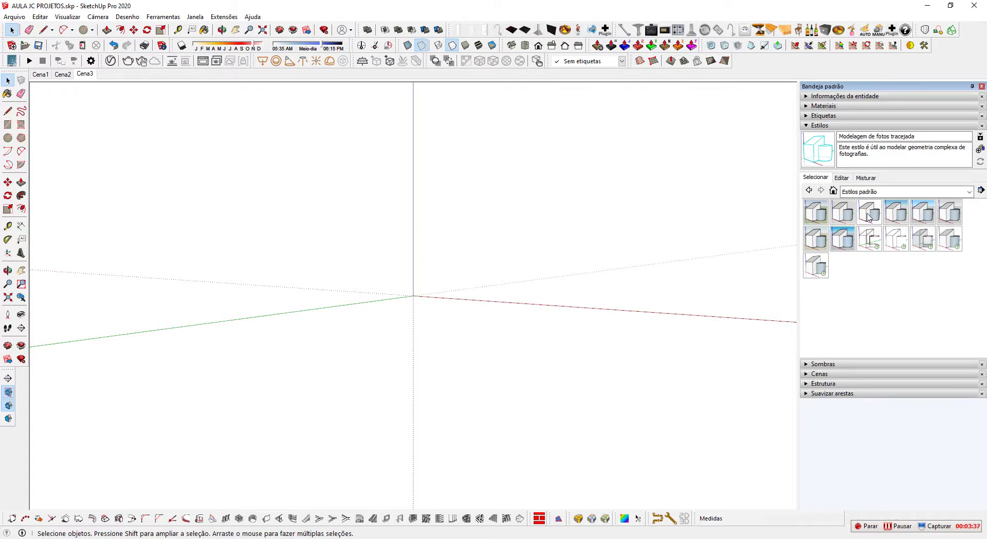
Apply Estilo de documentação de construção from Estilos padrão and look at the axes from several angles.
{"action": "left_click", "coordinate": [866, 217]}
{"action": "middle_click_drag", "start_coordinate": [734, 266], "coordinate": [304, 190]}
{"action": "key", "text": "space"}
{"action": "middle_click_drag", "start_coordinate": [602, 332], "coordinate": [535, 233]}
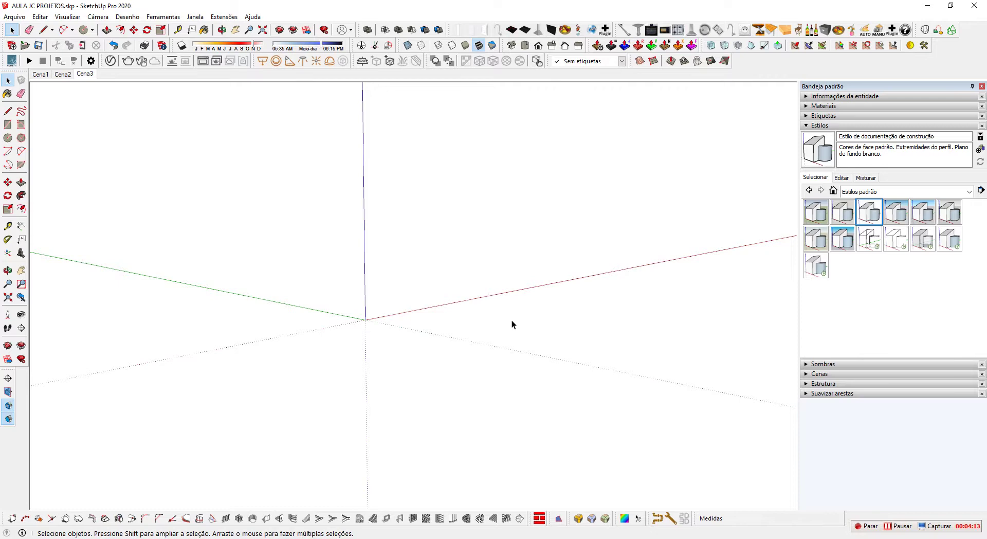
Try Estilo de arquitetura de paisagem and Estilo de carpintaria, then return to Estilo de documentação de construção.
{"action": "left_click", "coordinate": [813, 212]}
{"action": "middle_click_drag", "start_coordinate": [357, 293], "coordinate": [428, 391]}
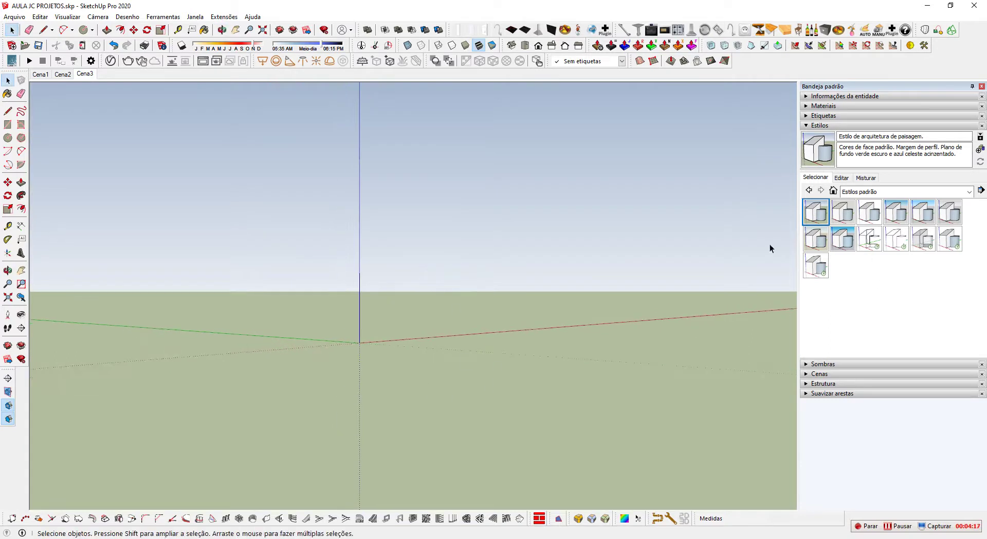
{"action": "left_click", "coordinate": [846, 215]}
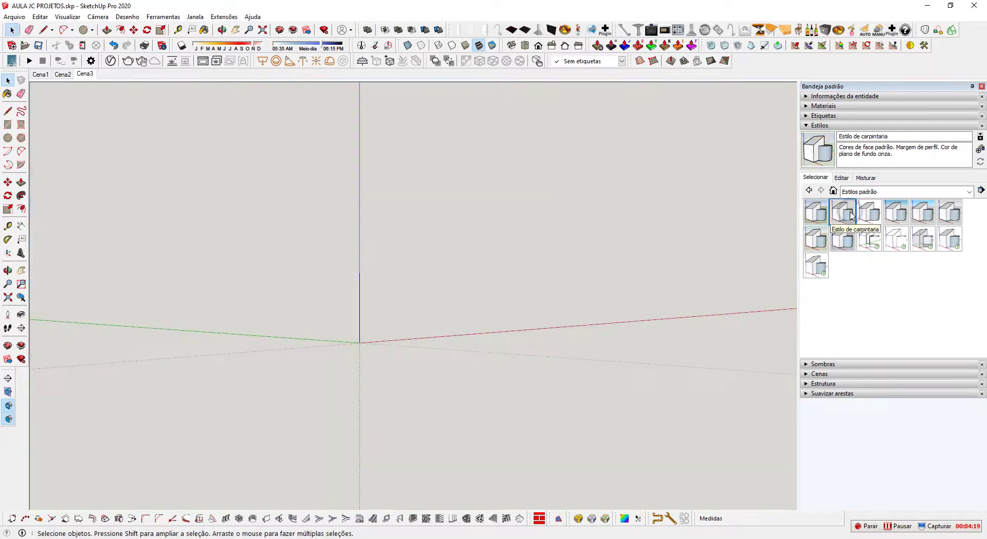
{"action": "left_click", "coordinate": [870, 213]}
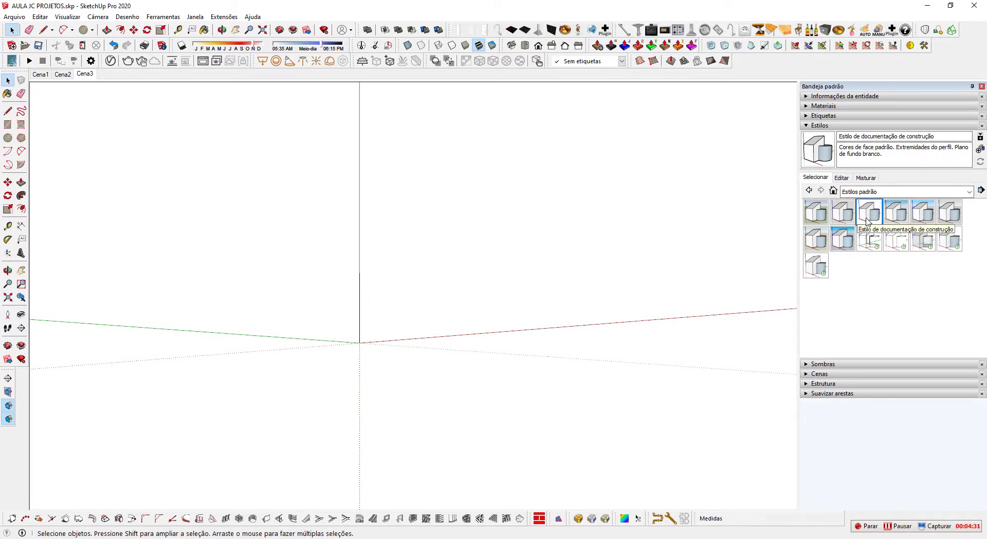
Turn off Perfis and Tracejados in the edge settings of Estilo de documentação de construção, keeping Arestas on.
{"action": "left_click", "coordinate": [844, 178]}
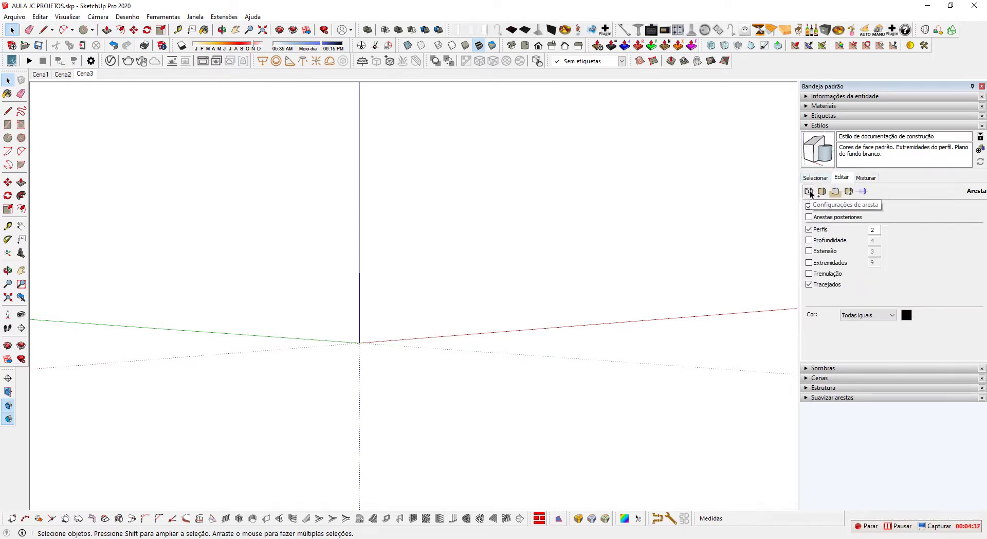
{"action": "left_click", "coordinate": [810, 191]}
{"action": "left_click", "coordinate": [808, 191]}
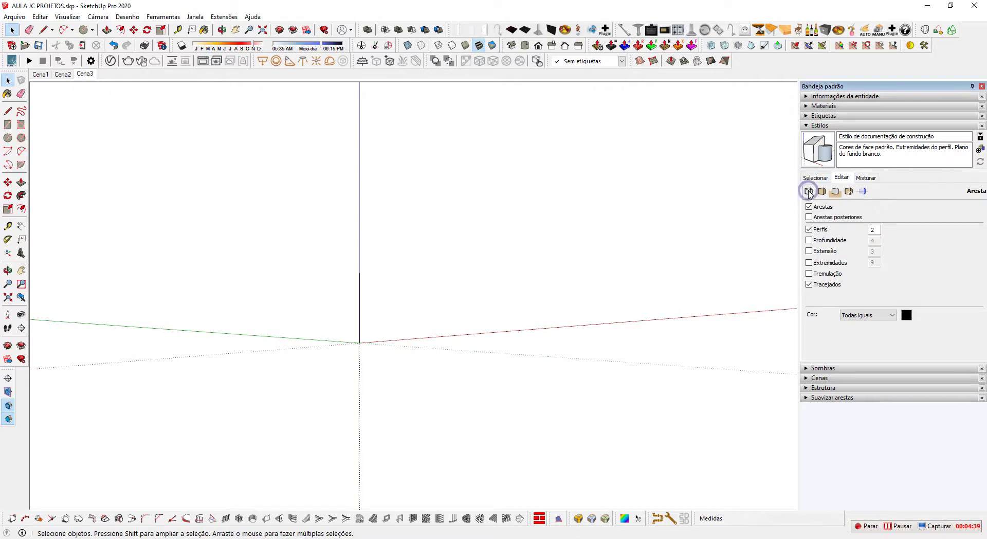
{"action": "left_click", "coordinate": [809, 229]}
{"action": "left_click", "coordinate": [809, 284]}
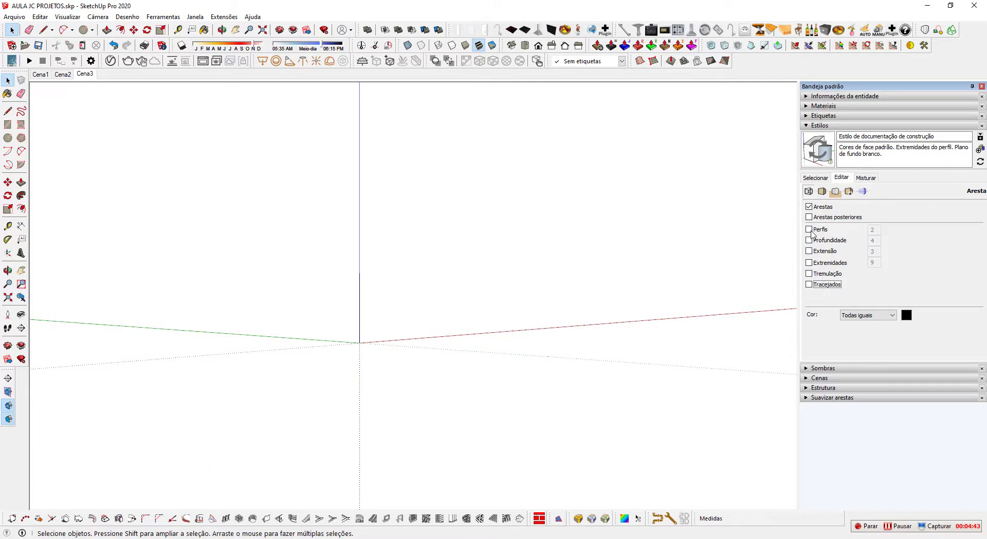
{"action": "left_click", "coordinate": [809, 207]}
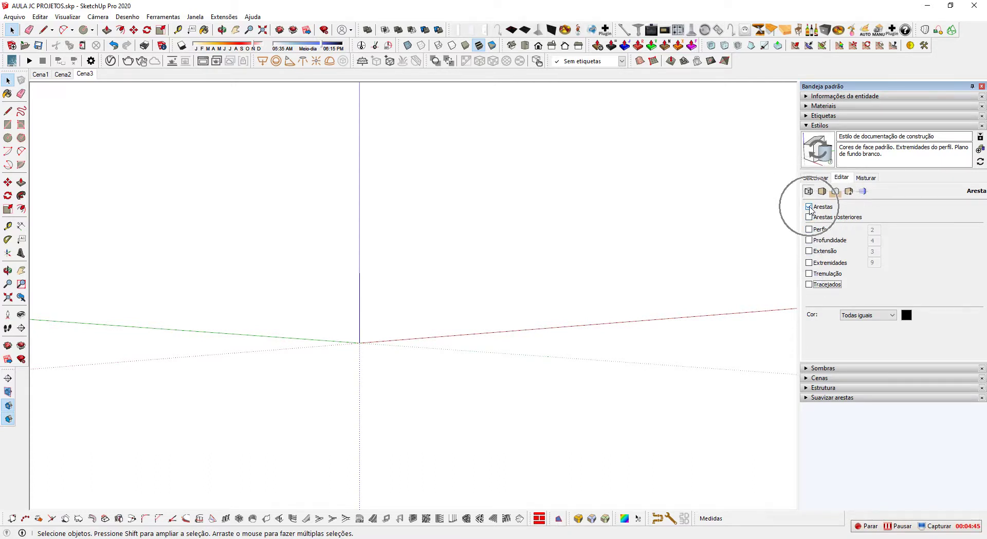
{"action": "left_click", "coordinate": [660, 214]}
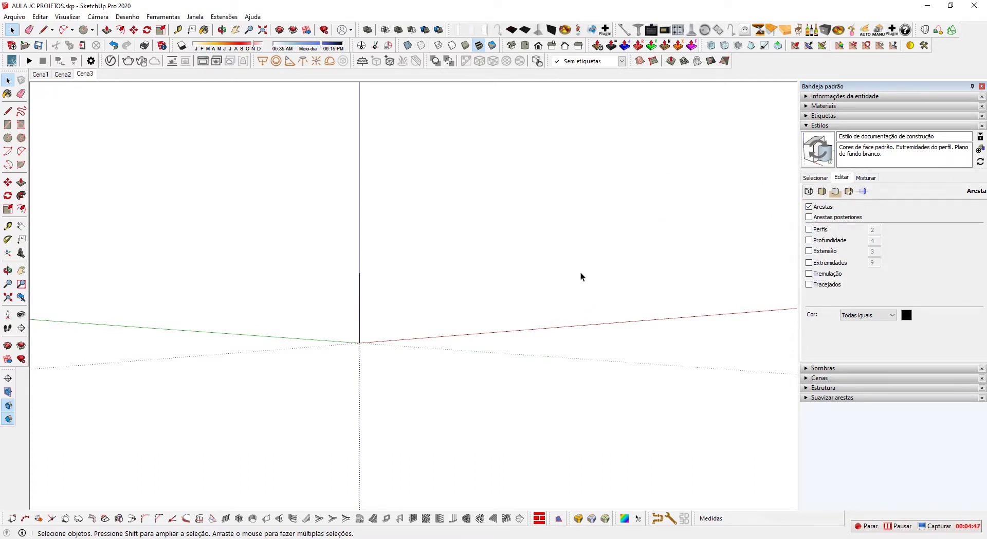
{"action": "left_click", "coordinate": [564, 258]}
Examine the style library, the mixing options and the face, background, watermark and modelling settings, ending on the edge settings.
{"action": "left_click", "coordinate": [815, 178]}
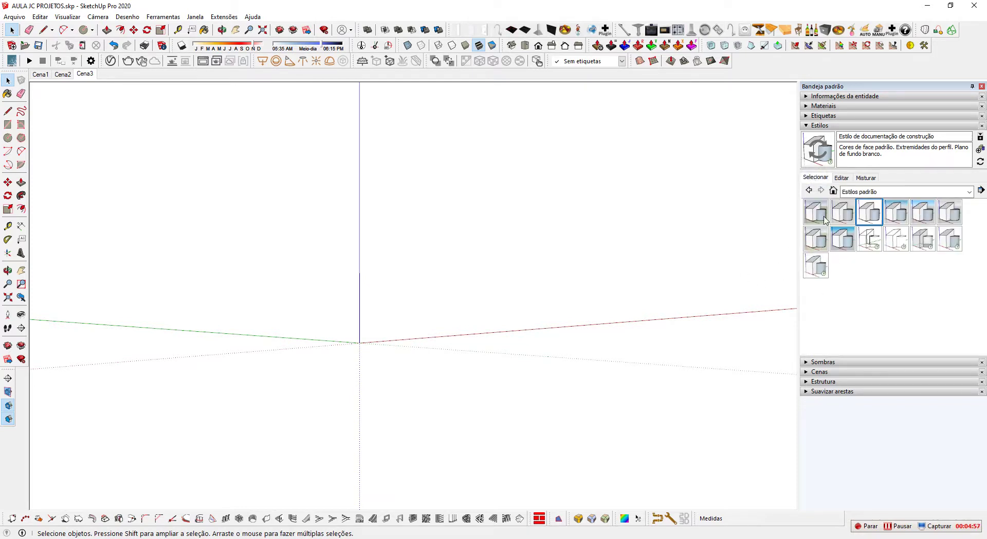
{"action": "left_click", "coordinate": [842, 177]}
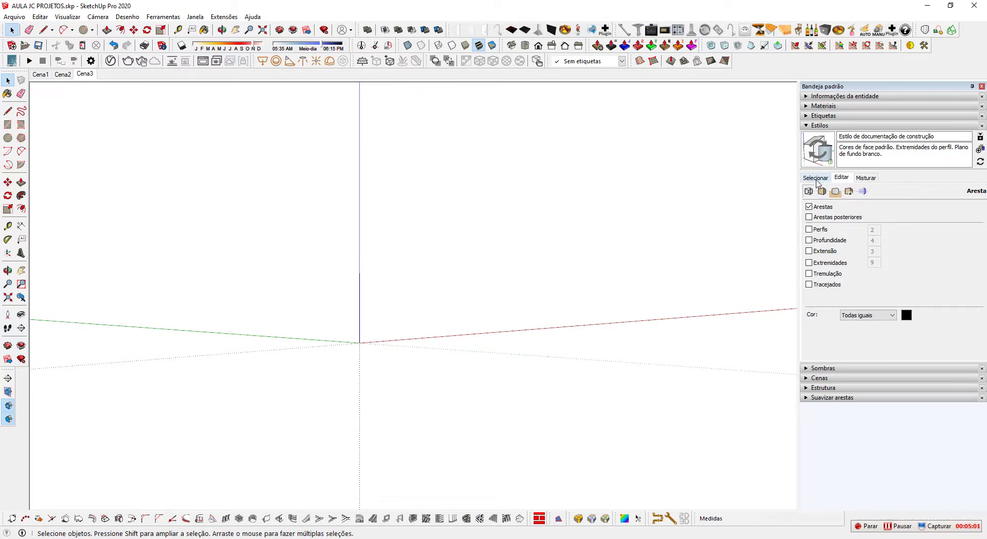
{"action": "left_click", "coordinate": [817, 178]}
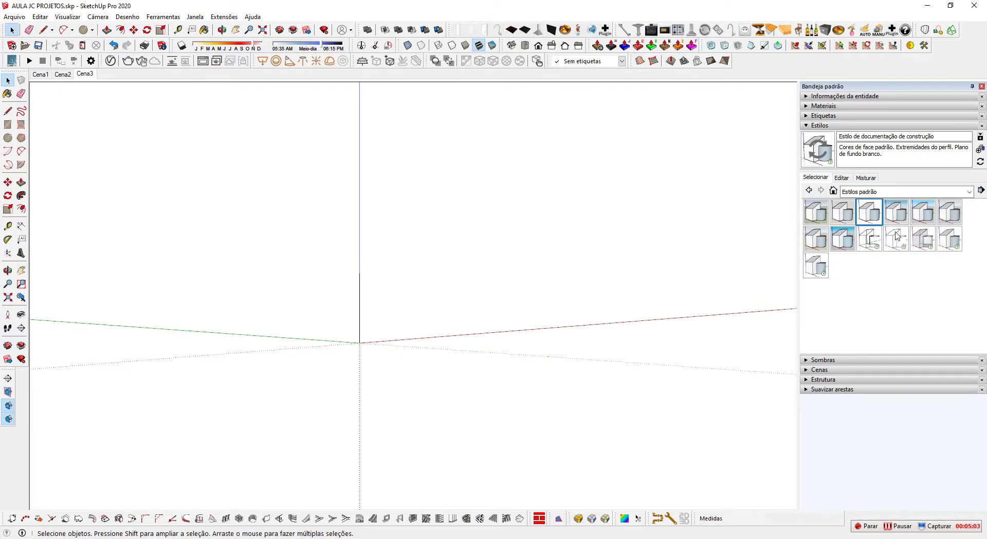
{"action": "left_click", "coordinate": [843, 179]}
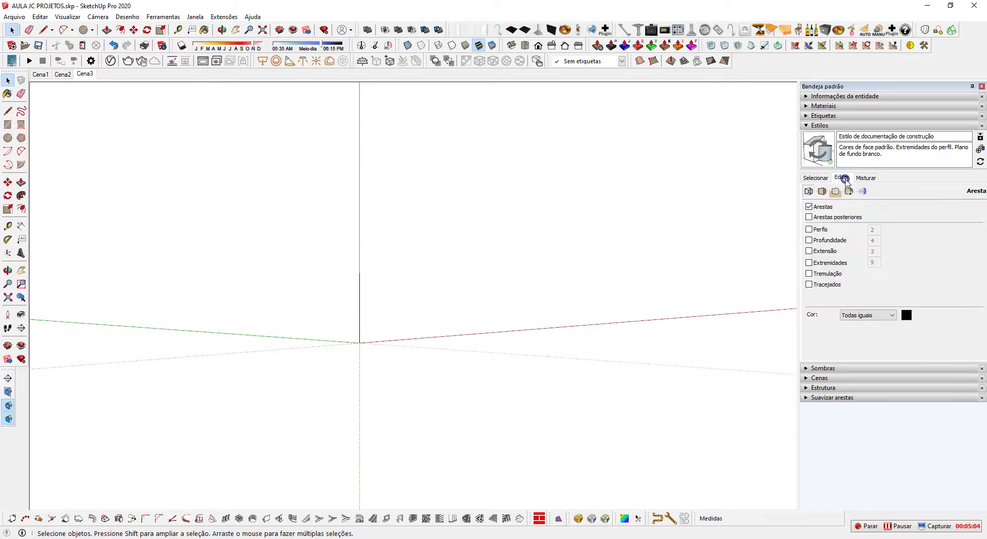
{"action": "left_click", "coordinate": [867, 178]}
{"action": "left_click", "coordinate": [843, 178]}
{"action": "left_click", "coordinate": [821, 191]}
{"action": "left_click", "coordinate": [835, 192]}
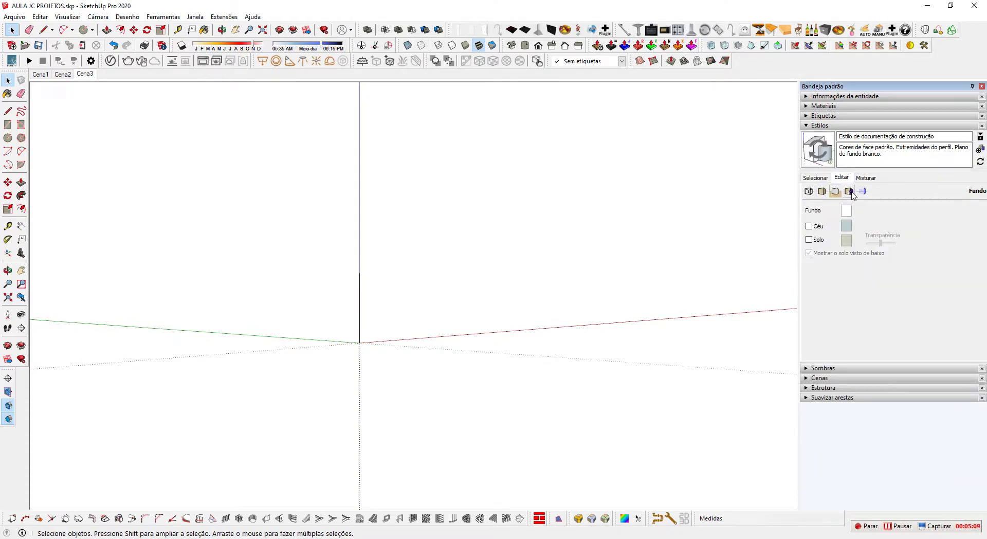
{"action": "left_click", "coordinate": [849, 192]}
{"action": "left_click", "coordinate": [864, 192]}
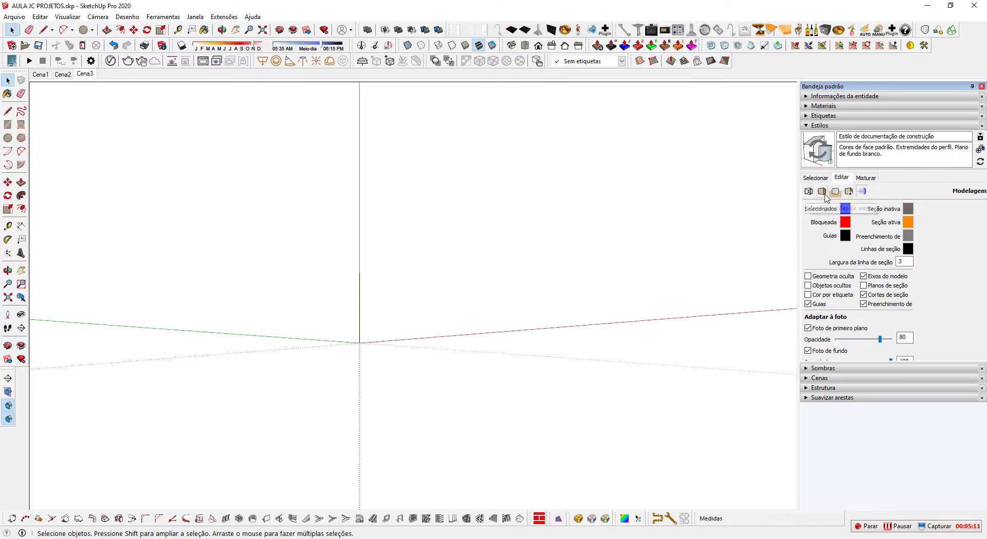
{"action": "left_click", "coordinate": [809, 192]}
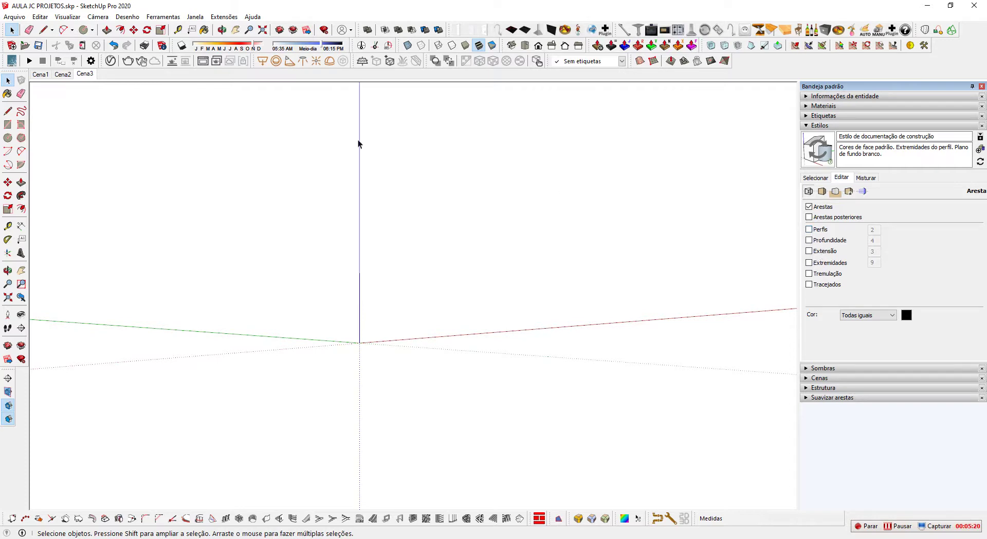
View the building in Cena2 and Cena1, orbit around its facade, and restore the Cena1 front view.
{"action": "left_click", "coordinate": [65, 74]}
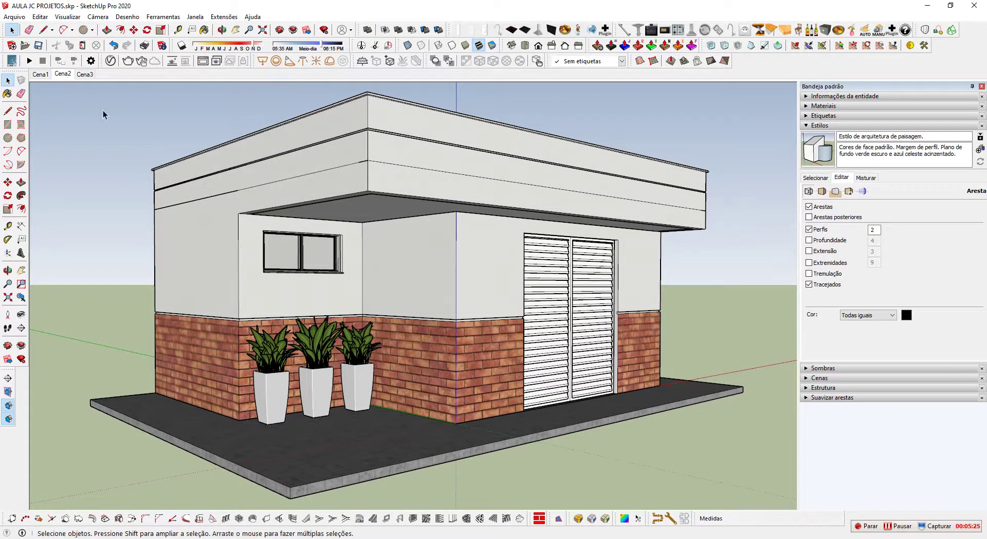
{"action": "left_click", "coordinate": [42, 75]}
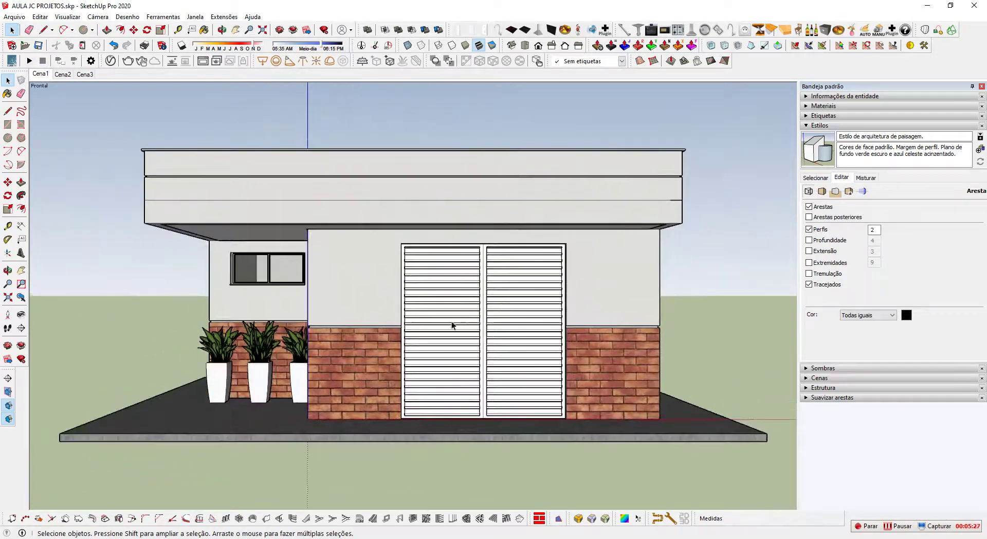
{"action": "middle_click_drag", "start_coordinate": [451, 326], "coordinate": [543, 362]}
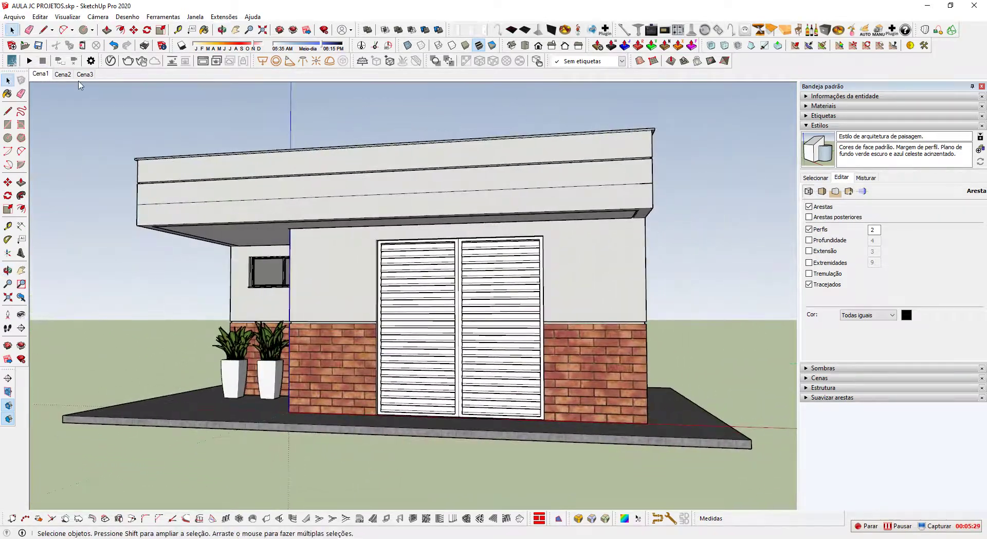
{"action": "left_click", "coordinate": [42, 74]}
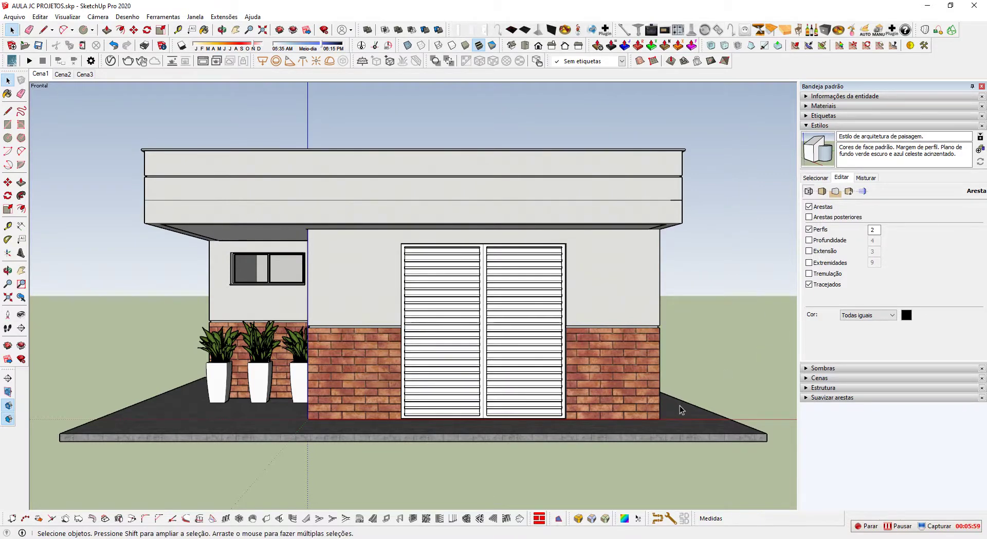
Apply Estilo de documentação de construção to the Cena1 view and turn off Perfis in its edge settings.
{"action": "left_click", "coordinate": [816, 177]}
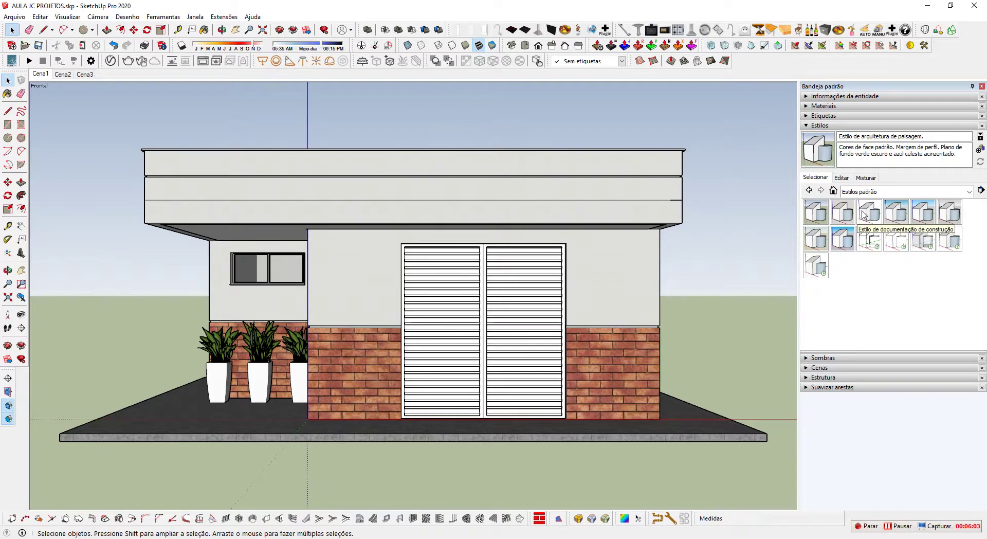
{"action": "left_click", "coordinate": [869, 212]}
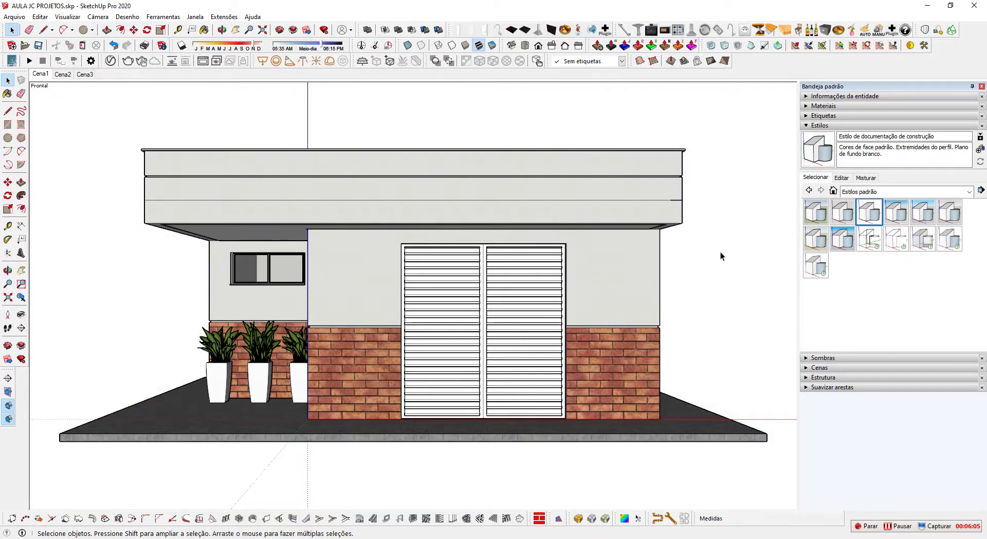
{"action": "left_click", "coordinate": [842, 178]}
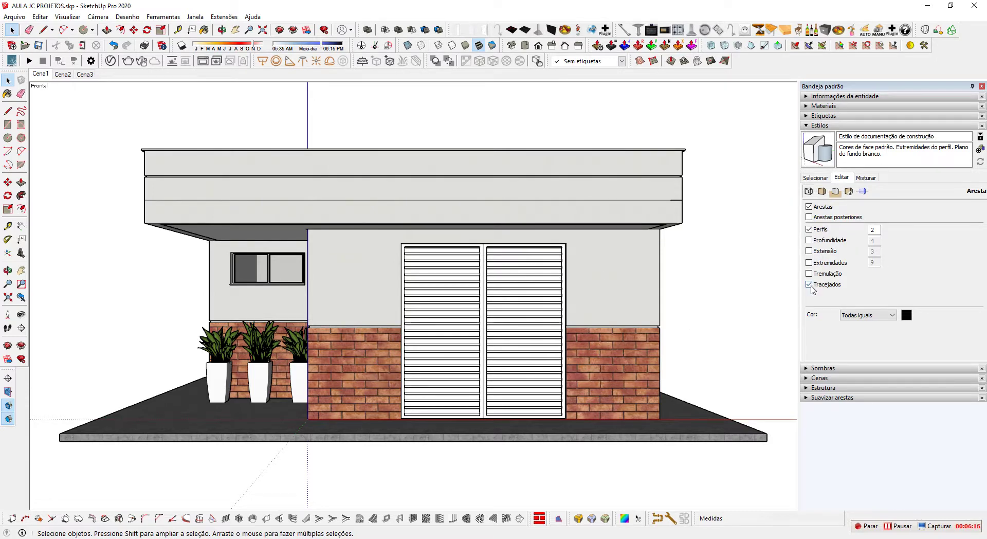
{"action": "left_click", "coordinate": [809, 230]}
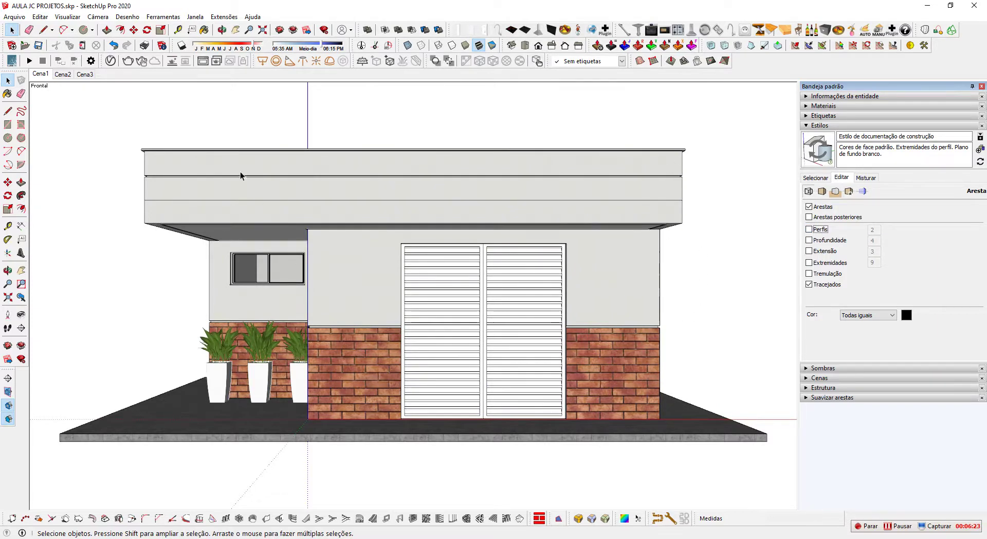
Compare the building with Perfis on and off from several angles, leaving Perfis off.
{"action": "left_click", "coordinate": [809, 229]}
{"action": "left_click", "coordinate": [809, 229]}
{"action": "middle_click_drag", "start_coordinate": [303, 321], "coordinate": [457, 309]}
{"action": "left_click", "coordinate": [809, 230]}
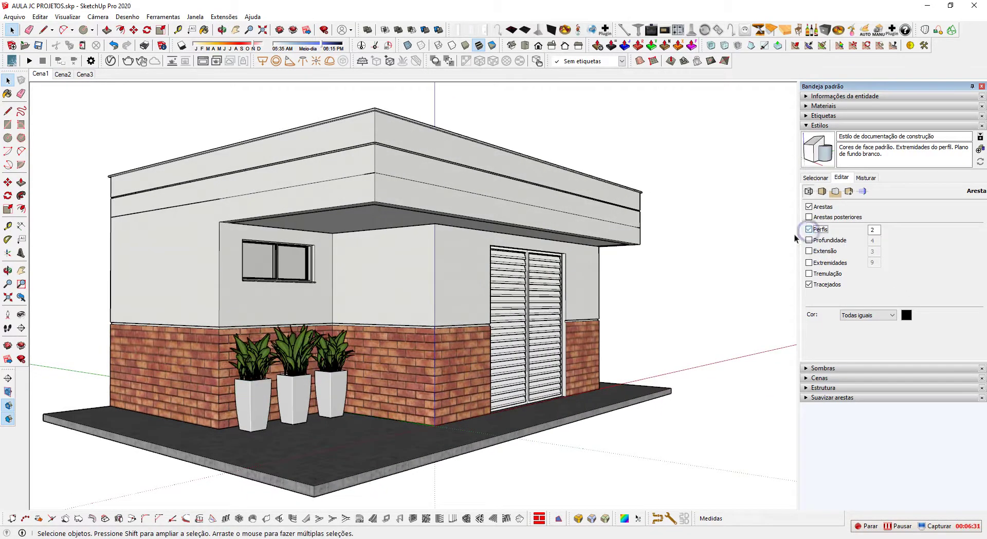
{"action": "left_click_drag", "start_coordinate": [336, 273], "coordinate": [308, 264]}
{"action": "middle_click_drag", "start_coordinate": [309, 264], "coordinate": [318, 265]}
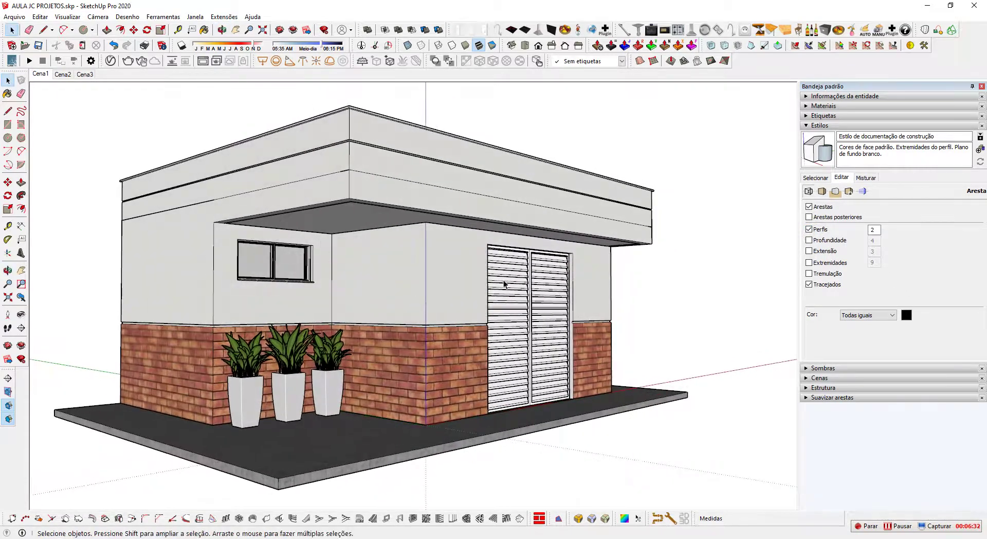
{"action": "left_click", "coordinate": [809, 230]}
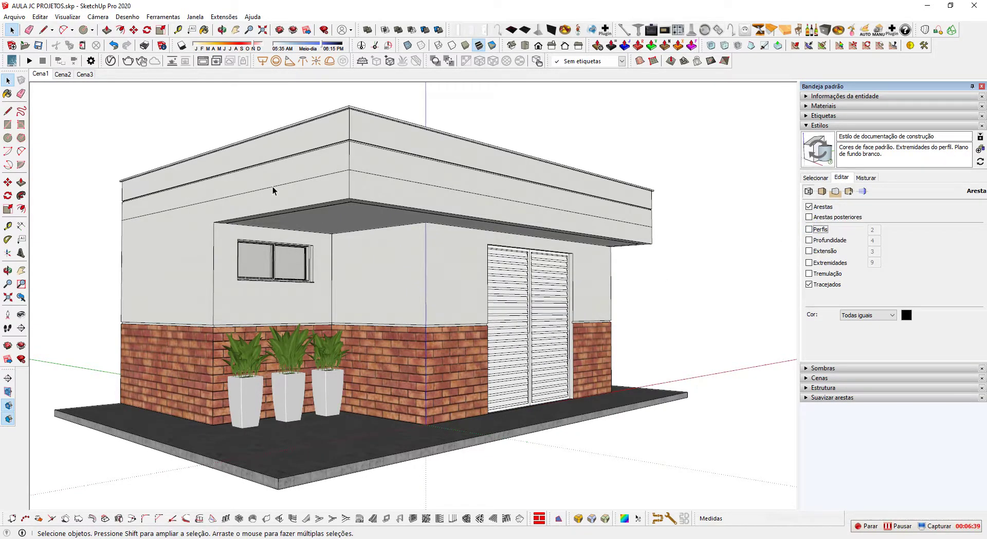
{"action": "middle_click_drag", "start_coordinate": [283, 187], "coordinate": [340, 387]}
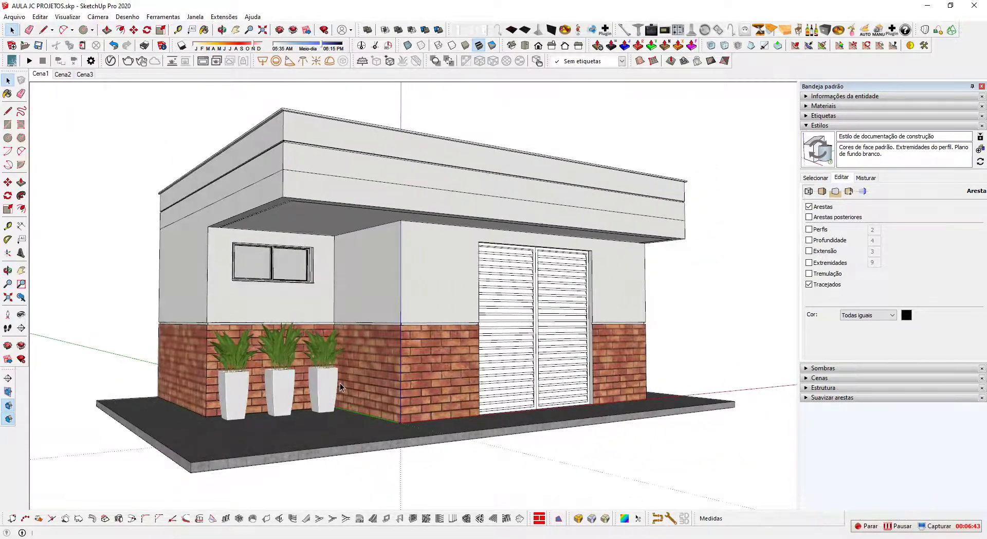
{"action": "middle_click_drag", "start_coordinate": [732, 266], "coordinate": [447, 357]}
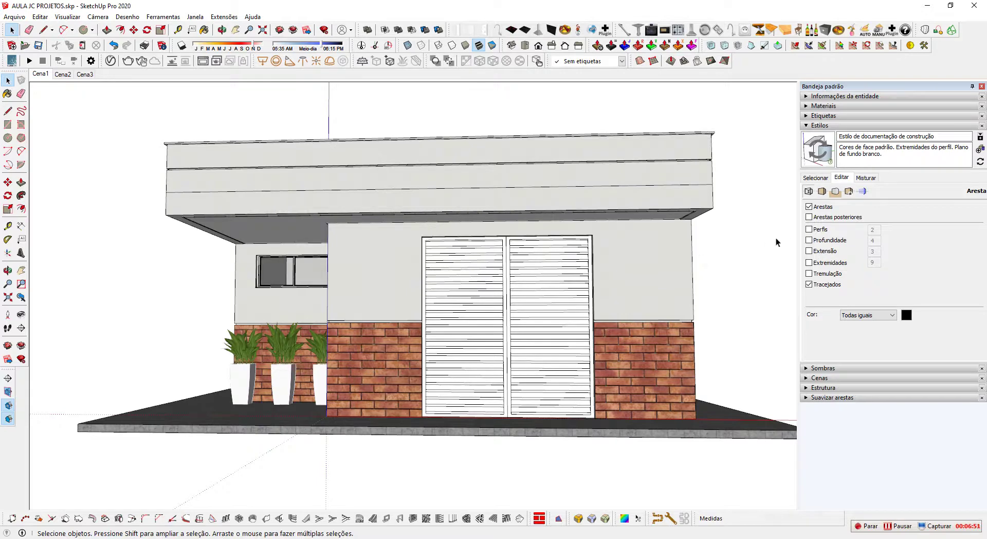
Restore Cena1, reapply Estilo de documentação de construção, and turn off its Perfis and Tracejados edge options.
{"action": "left_click", "coordinate": [42, 74]}
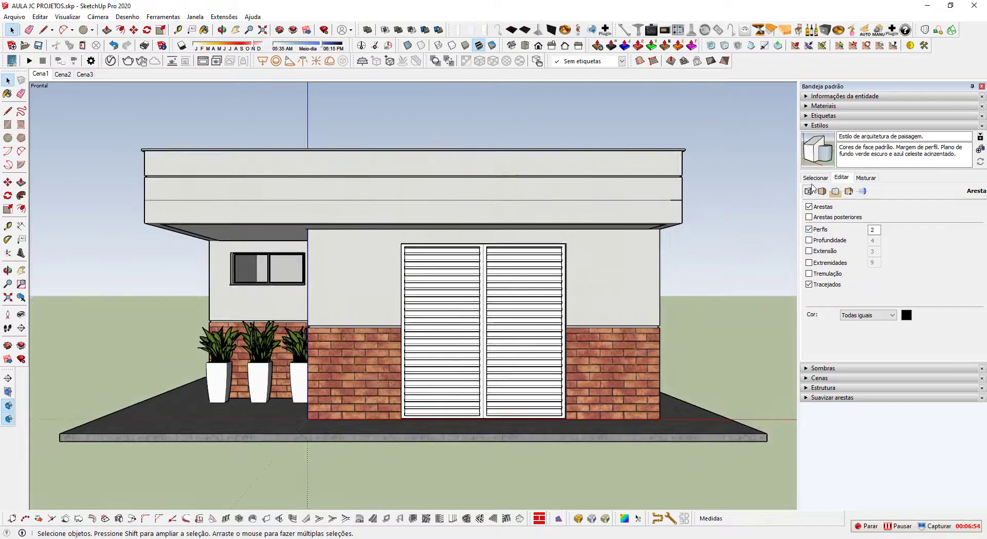
{"action": "left_click", "coordinate": [815, 177]}
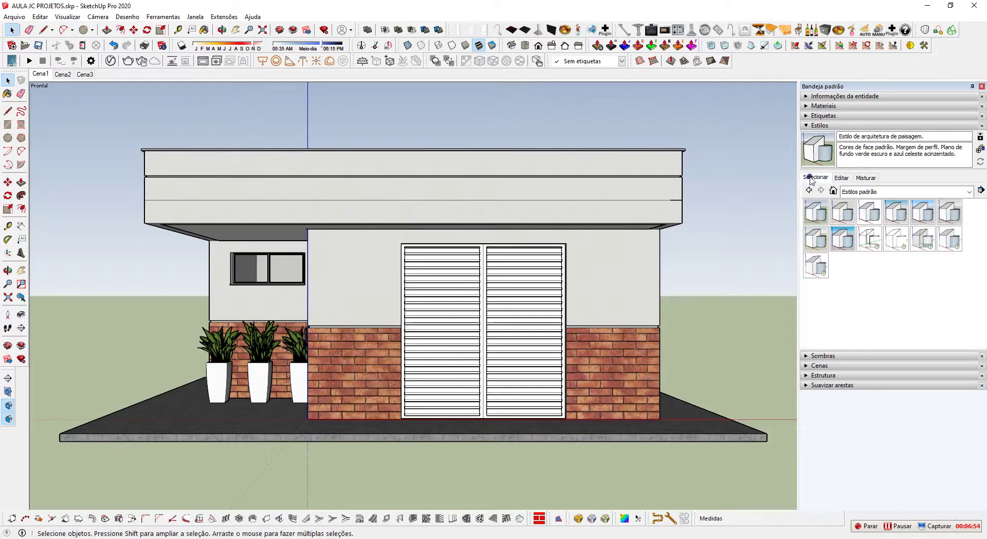
{"action": "left_click", "coordinate": [869, 211]}
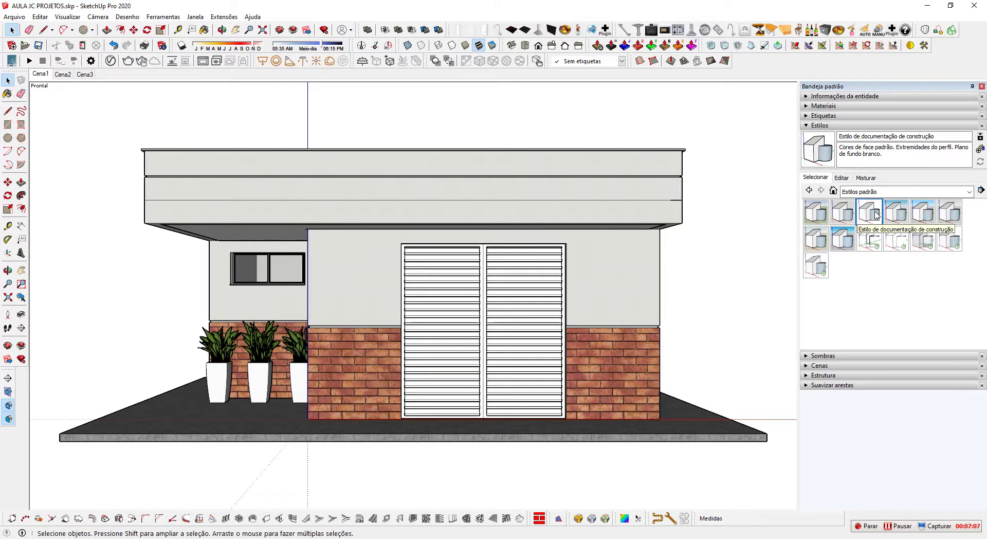
{"action": "left_click", "coordinate": [842, 178]}
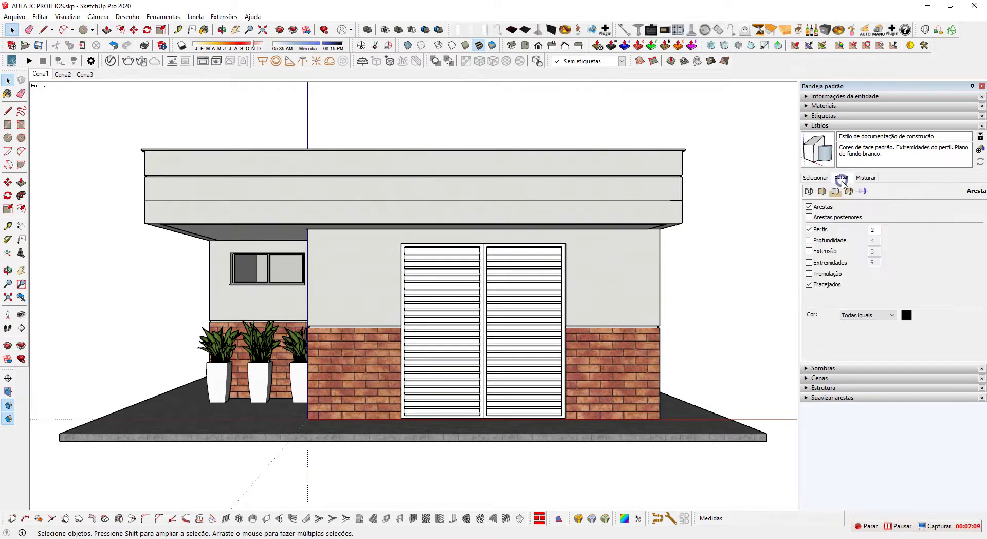
{"action": "left_click", "coordinate": [809, 229]}
{"action": "left_click", "coordinate": [809, 284]}
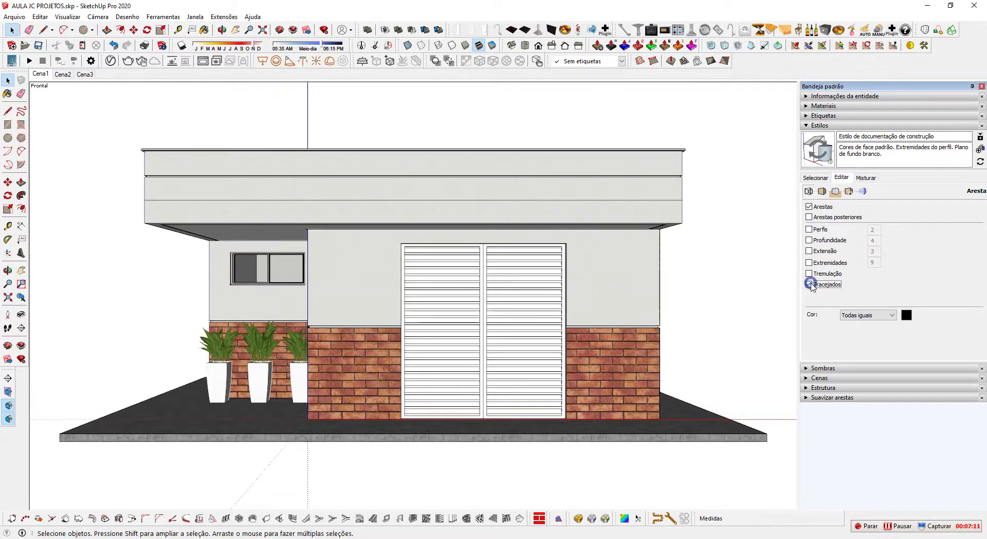
Update Cena1, saving its style changes as a new style, and compare the scene with Cena2, finishing on Cena1.
{"action": "right_click", "coordinate": [43, 75]}
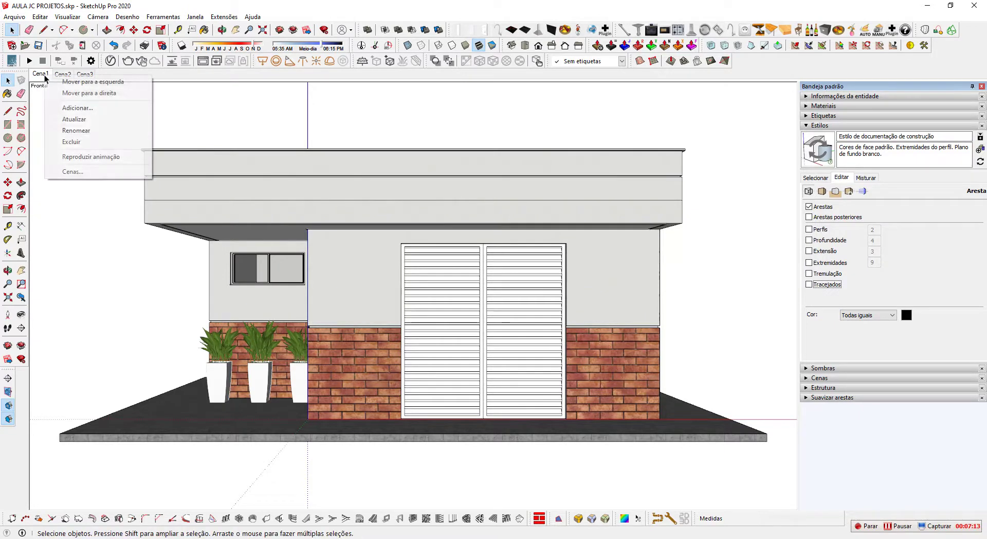
{"action": "left_click", "coordinate": [88, 119]}
{"action": "left_click", "coordinate": [498, 320]}
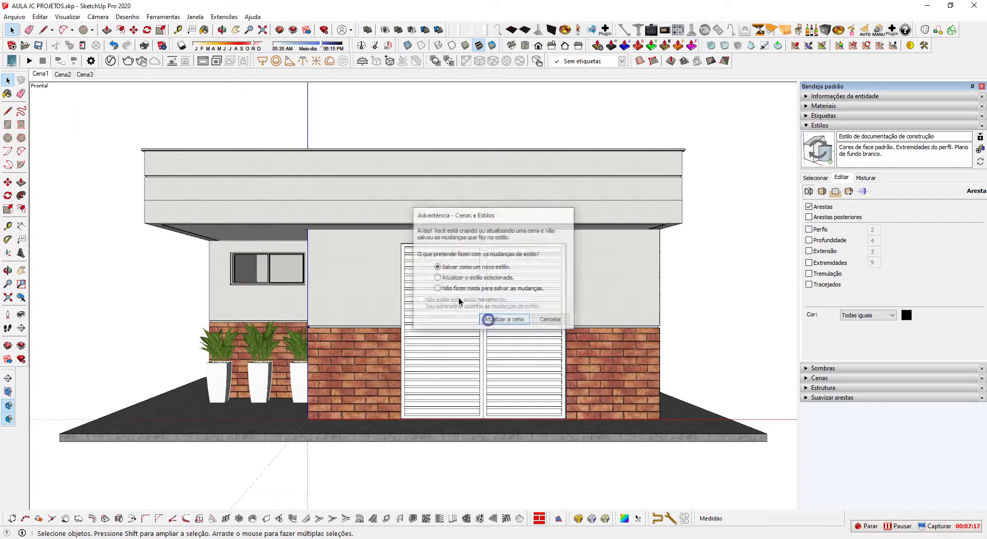
{"action": "left_click", "coordinate": [63, 74]}
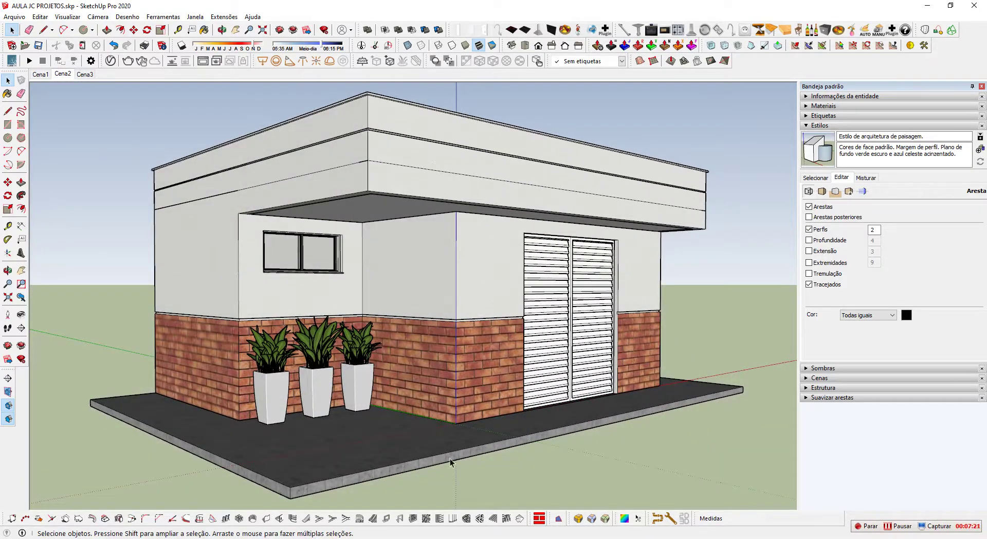
{"action": "left_click", "coordinate": [40, 74]}
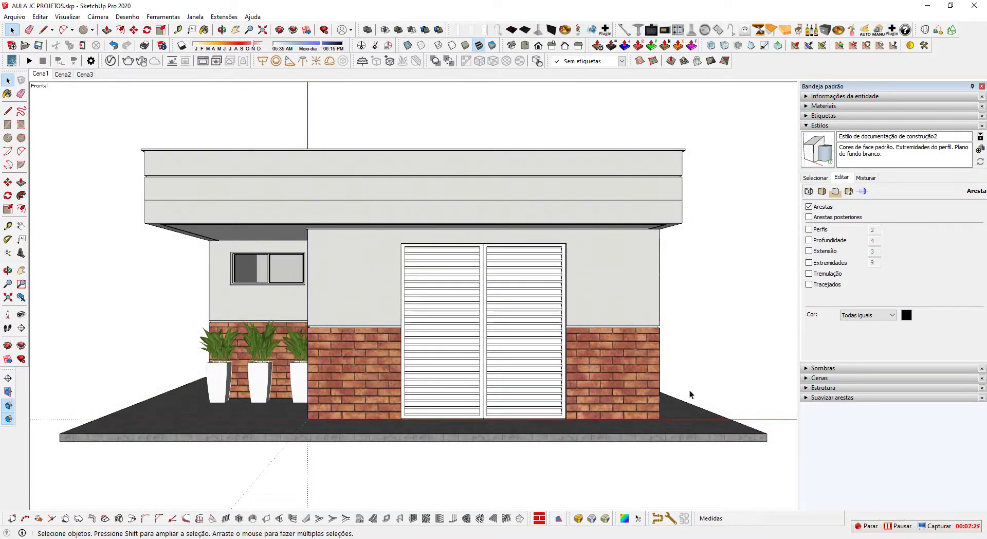
Preview Linha oculta, Raios X, Sombreado, Sombreado com texturas and Estilo padrão from the Estilos padrão collection on the building from different angles.
{"action": "left_click", "coordinate": [816, 177]}
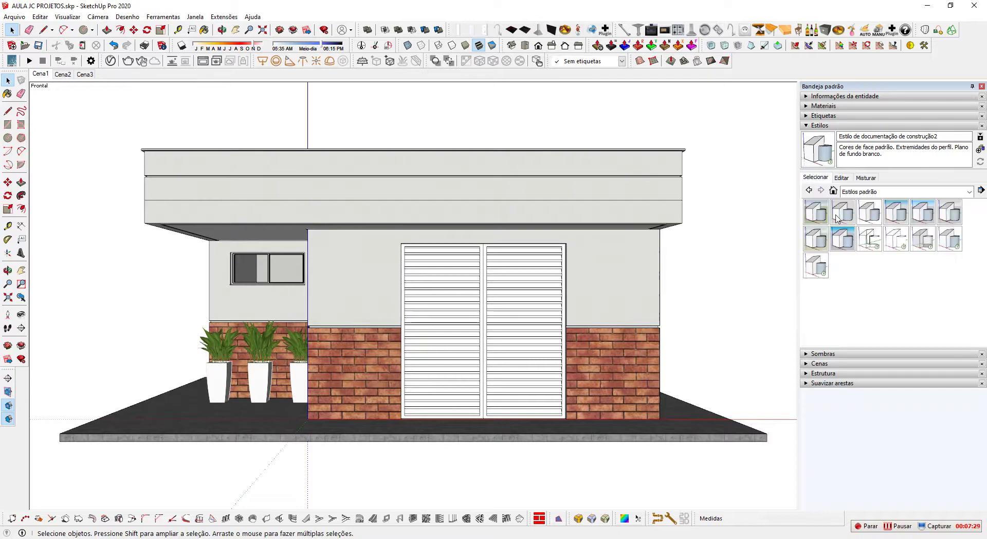
{"action": "middle_click_drag", "start_coordinate": [641, 409], "coordinate": [468, 399]}
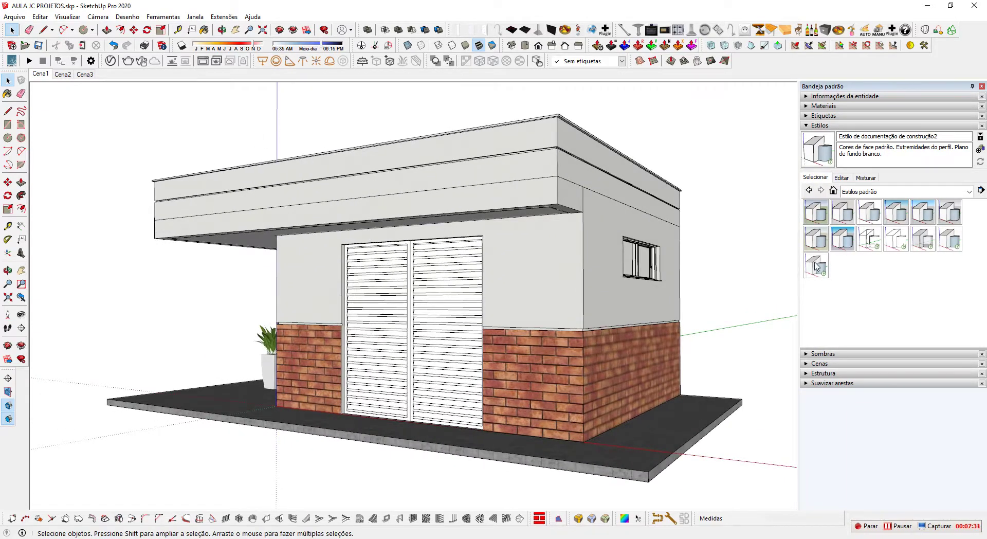
{"action": "left_click", "coordinate": [896, 239]}
{"action": "middle_click_drag", "start_coordinate": [591, 385], "coordinate": [617, 335]}
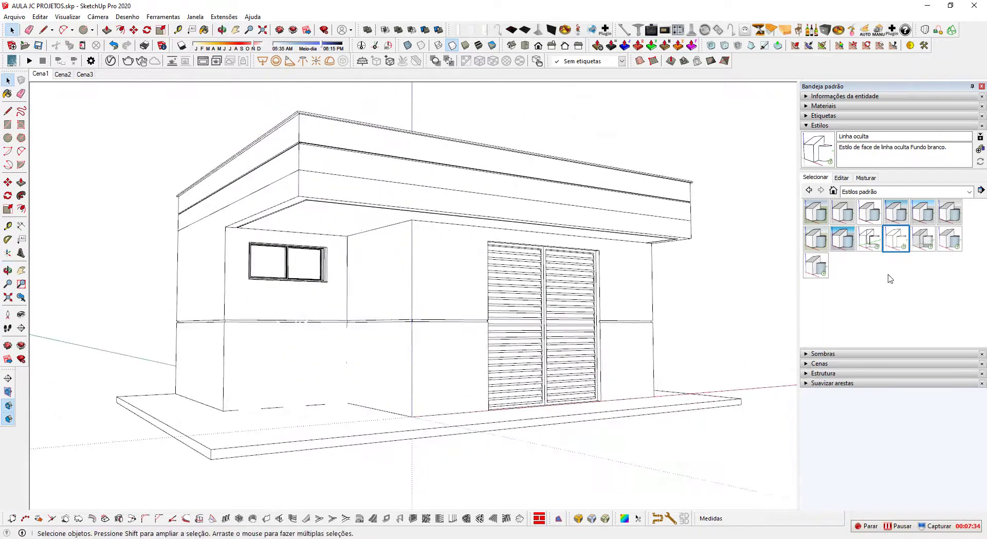
{"action": "left_click", "coordinate": [923, 238]}
{"action": "middle_click_drag", "start_coordinate": [383, 335], "coordinate": [405, 341]}
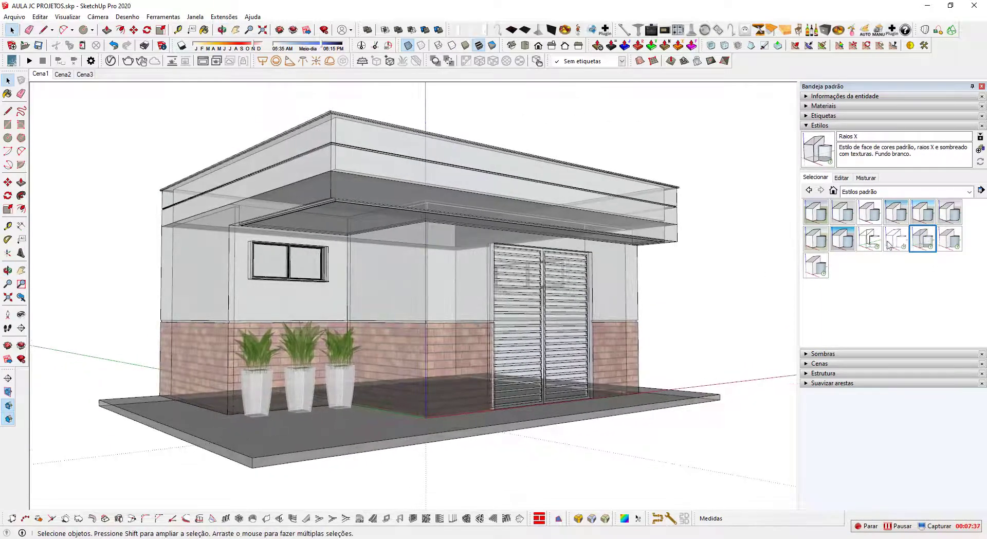
{"action": "left_click", "coordinate": [942, 241]}
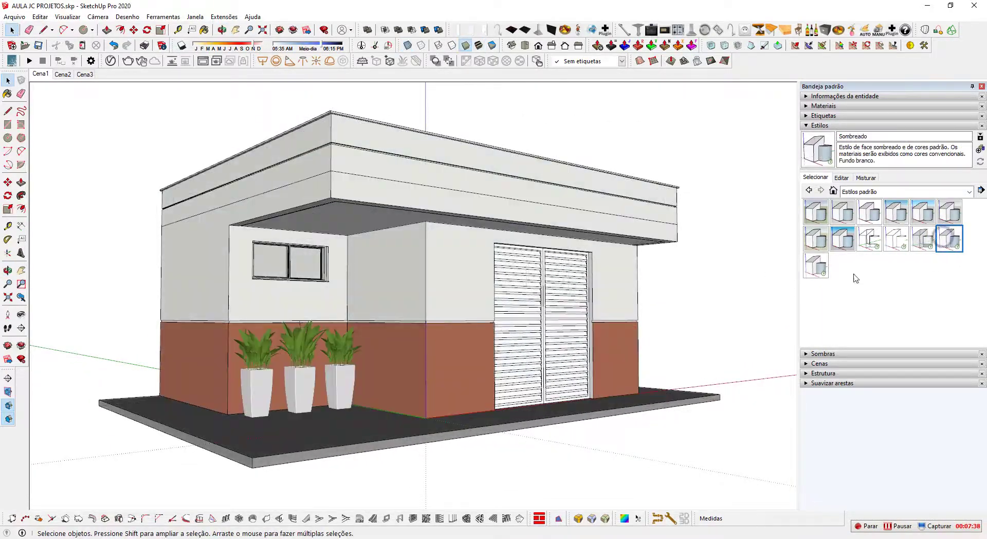
{"action": "left_click", "coordinate": [816, 265]}
{"action": "middle_click_drag", "start_coordinate": [628, 356], "coordinate": [648, 337]}
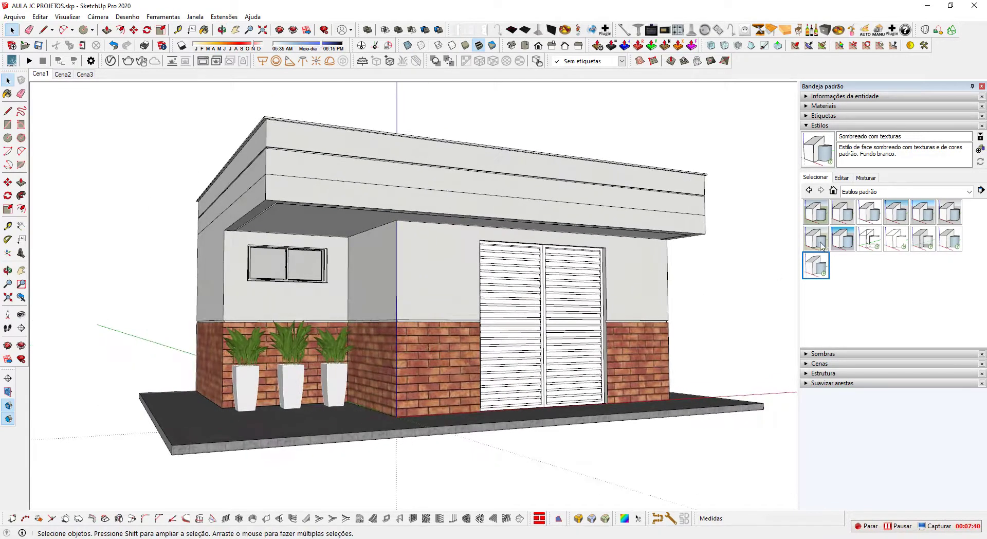
{"action": "left_click", "coordinate": [821, 246]}
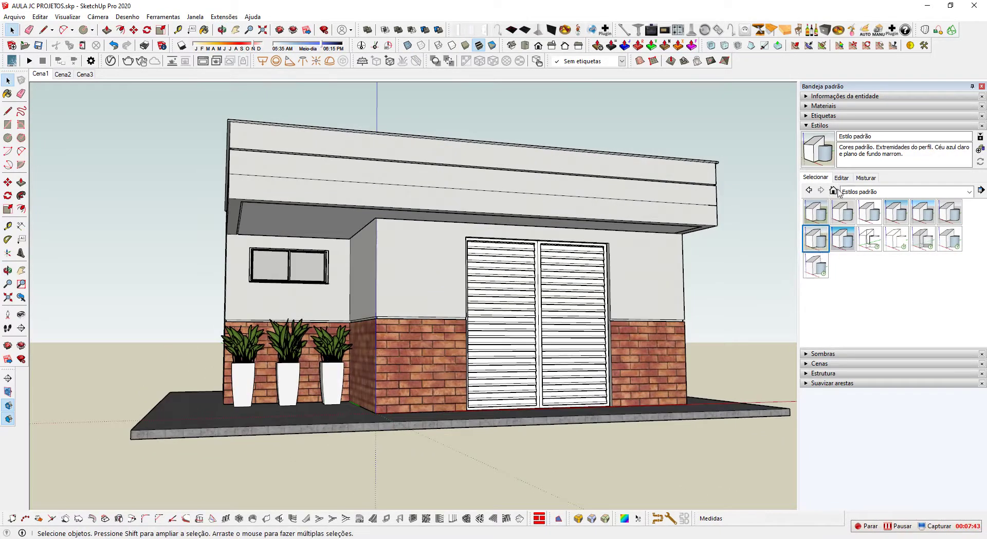
Preview the first row of Arestas desenhadas à mão styles on the building, including Aerógrafo com extremidades, Arames, Caneta azul and Caneta cinza.
{"action": "left_click", "coordinate": [970, 191]}
{"action": "left_click", "coordinate": [850, 215]}
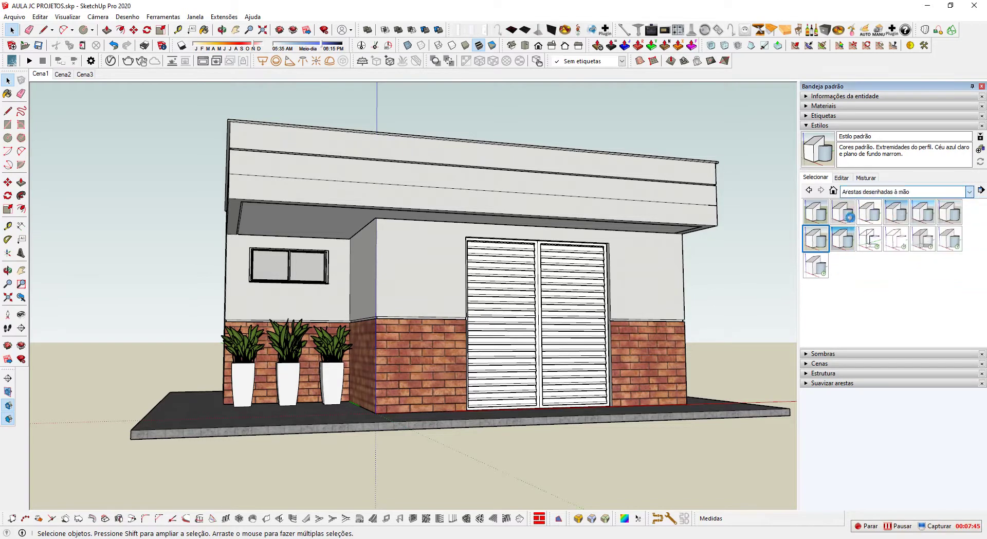
{"action": "left_click", "coordinate": [817, 217]}
{"action": "mouse_move", "coordinate": [427, 340]}
{"action": "middle_mouse_down"}
{"action": "mouse_move", "coordinate": [456, 319]}
{"action": "mouse_move", "coordinate": [536, 335]}
{"action": "middle_mouse_up"}
{"action": "left_click", "coordinate": [853, 215]}
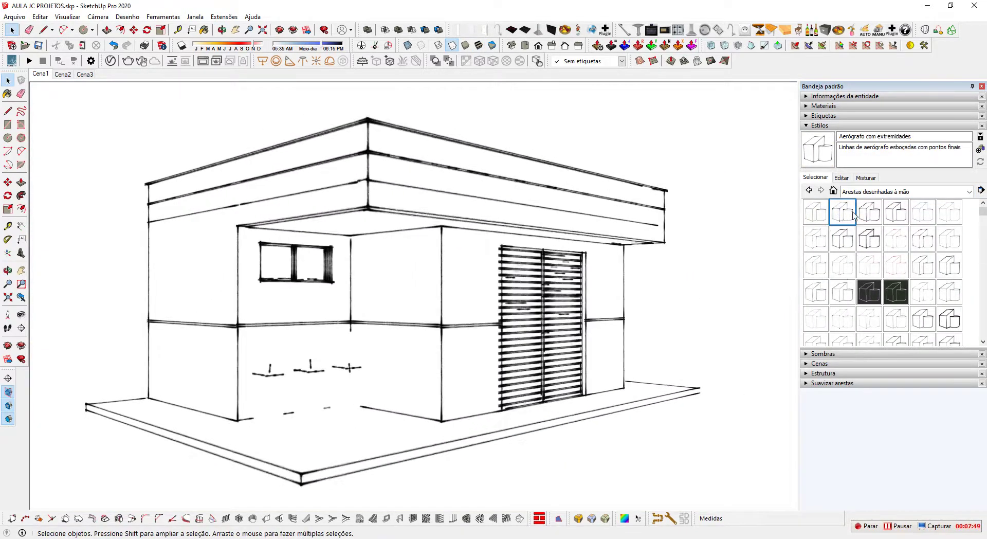
{"action": "left_click", "coordinate": [870, 213]}
{"action": "left_click", "coordinate": [895, 213]}
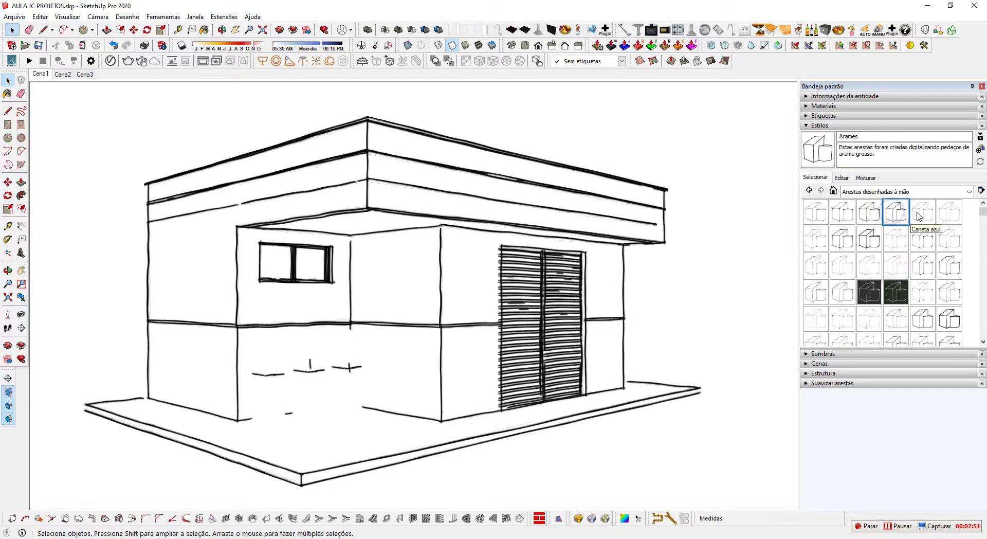
{"action": "left_click", "coordinate": [919, 215]}
{"action": "left_click", "coordinate": [947, 215]}
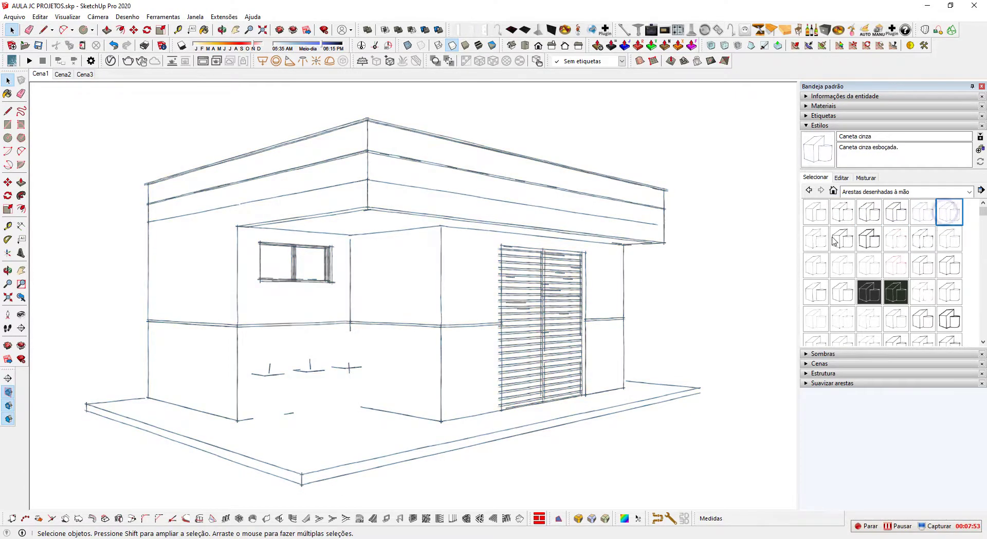
Preview further hand-drawn pen styles on the building, from Caneta curvada through Caneta ondulada and Caneta preta to Caneta solta.
{"action": "left_click", "coordinate": [814, 241]}
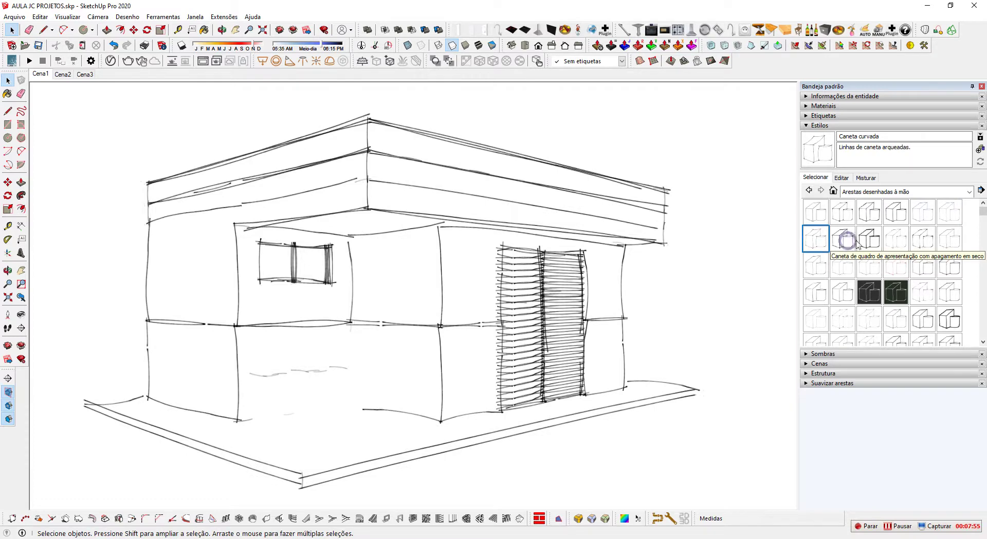
{"action": "left_click", "coordinate": [842, 238]}
{"action": "left_click", "coordinate": [869, 240]}
{"action": "left_click", "coordinate": [896, 239]}
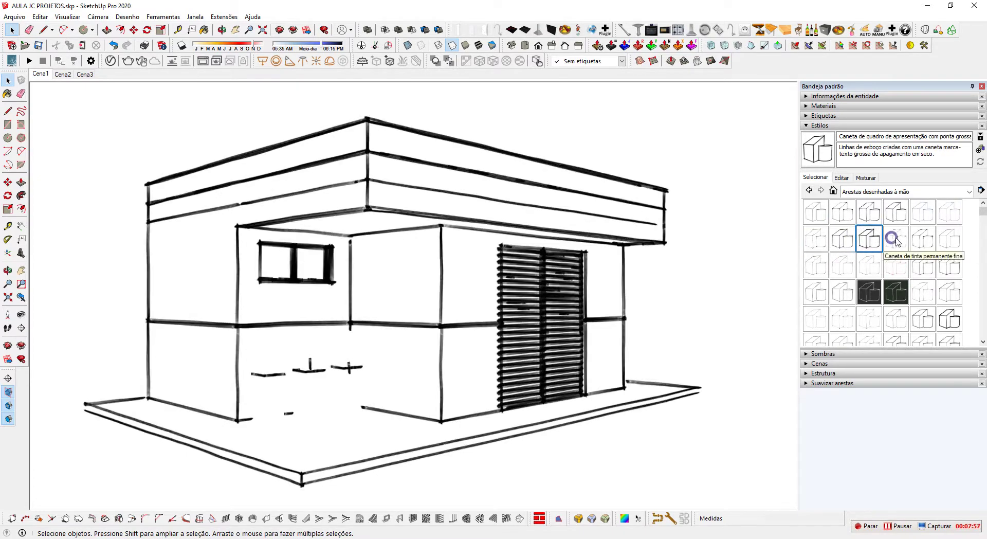
{"action": "left_click", "coordinate": [922, 243]}
{"action": "left_click", "coordinate": [949, 242]}
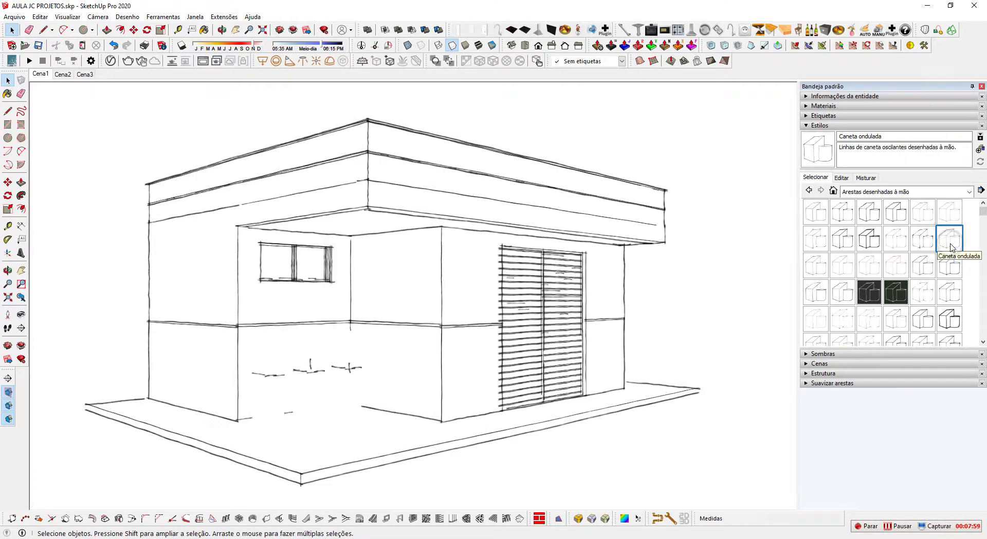
{"action": "left_click", "coordinate": [824, 268]}
{"action": "left_click", "coordinate": [843, 266]}
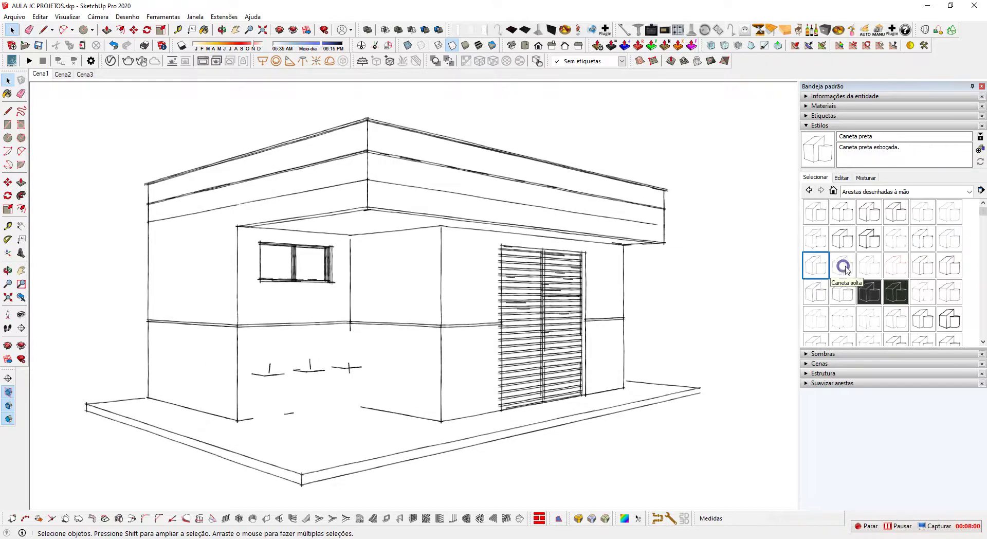
Apply Giz sobre lousa negra to the building and view the style's edge settings.
{"action": "left_click", "coordinate": [867, 291]}
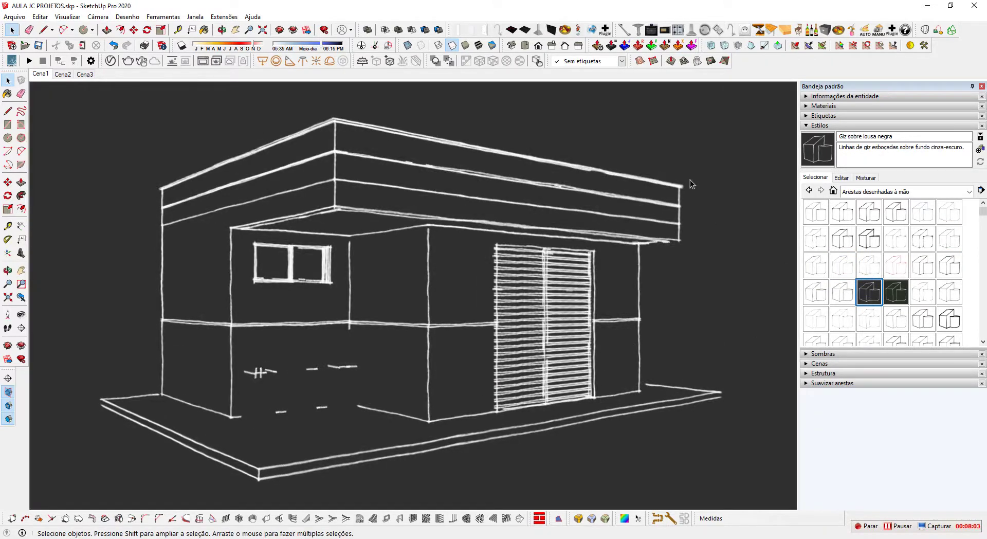
{"action": "left_click", "coordinate": [845, 179]}
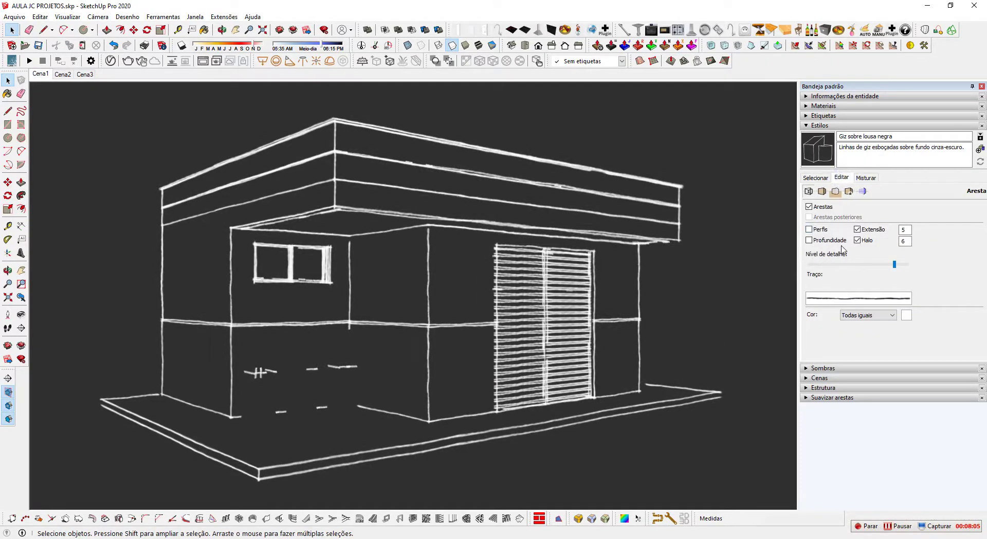
{"action": "left_click", "coordinate": [816, 177]}
Apply Caneta de quadro de apresentação com ponta grossa and set its detail level to maximum, Extensão to 1 and Halo to 1.
{"action": "left_click", "coordinate": [869, 239]}
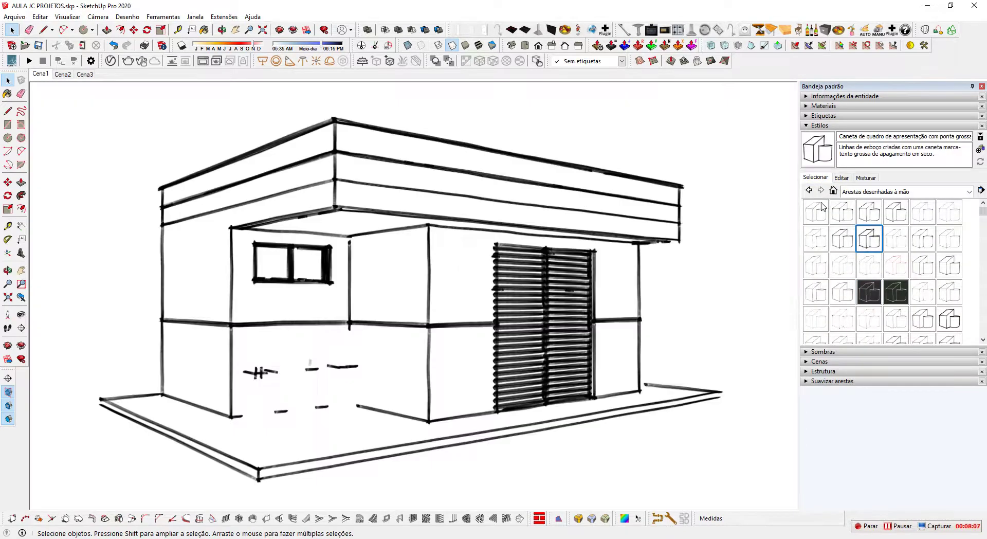
{"action": "left_click", "coordinate": [841, 178]}
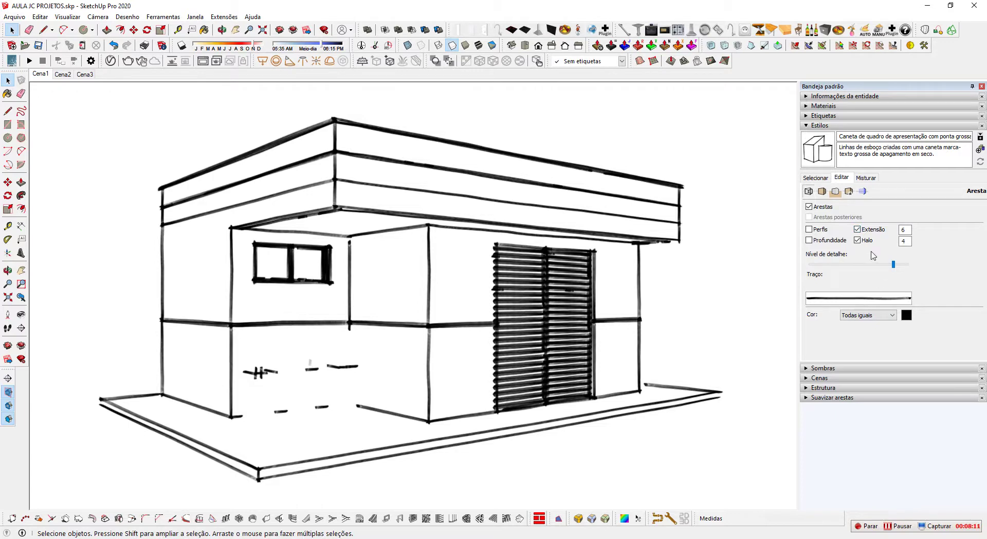
{"action": "left_click_drag", "start_coordinate": [893, 264], "coordinate": [907, 264]}
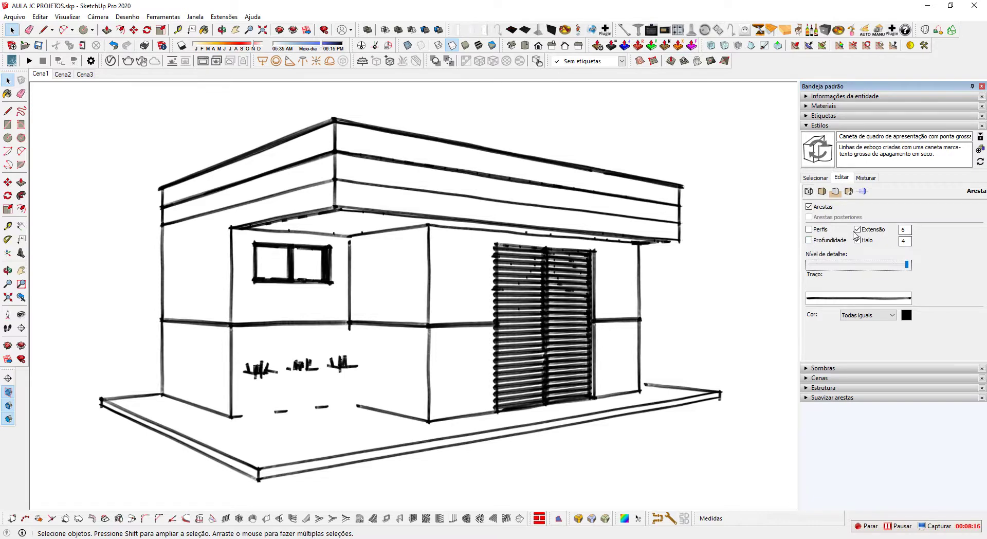
{"action": "left_click_drag", "start_coordinate": [908, 230], "coordinate": [886, 234]}
{"action": "type", "text": "1"}
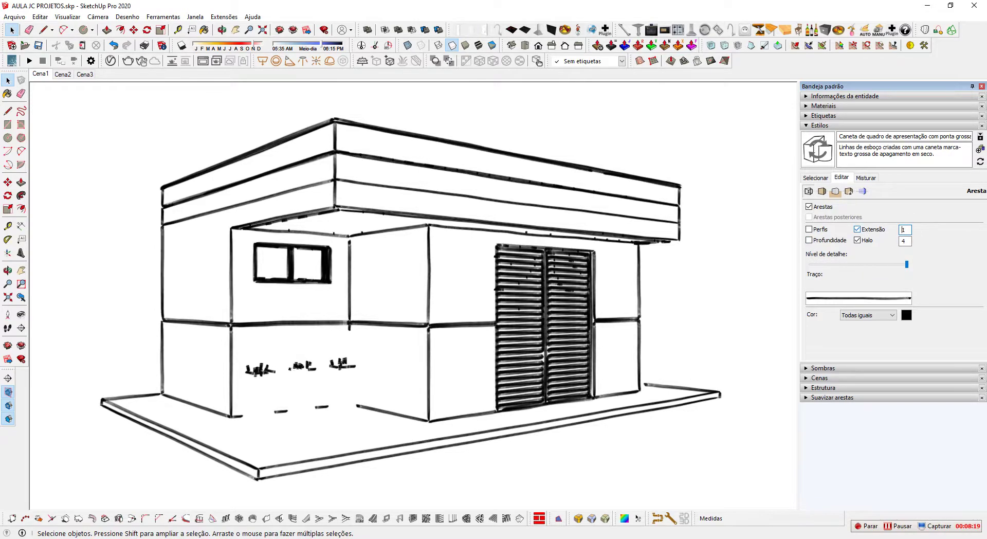
{"action": "left_click_drag", "start_coordinate": [905, 242], "coordinate": [879, 246]}
{"action": "type", "text": "1"}
Toggle the style's Arestas off and back on, and set the edge color to Por material.
{"action": "left_click", "coordinate": [810, 207]}
{"action": "left_click", "coordinate": [810, 207]}
{"action": "left_click", "coordinate": [895, 314]}
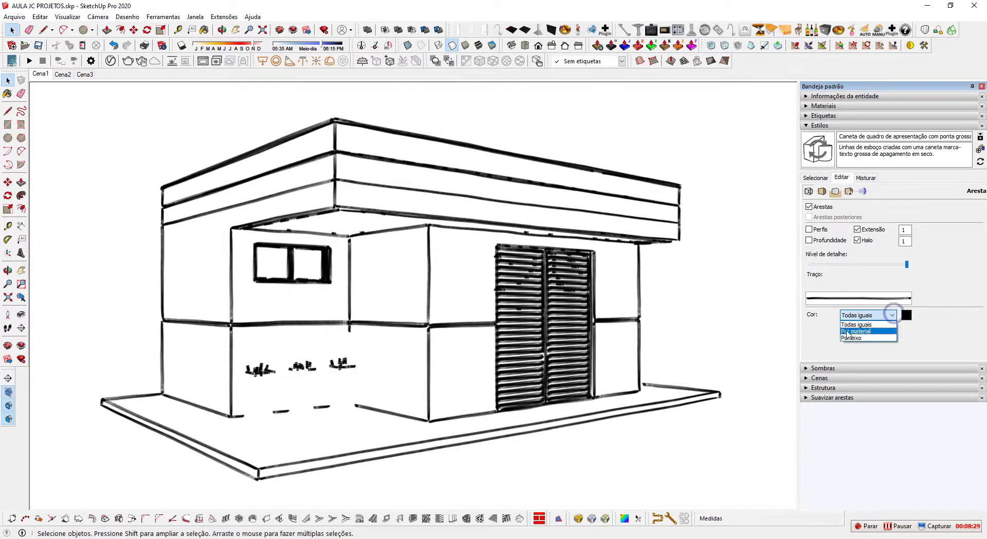
{"action": "left_click", "coordinate": [861, 329]}
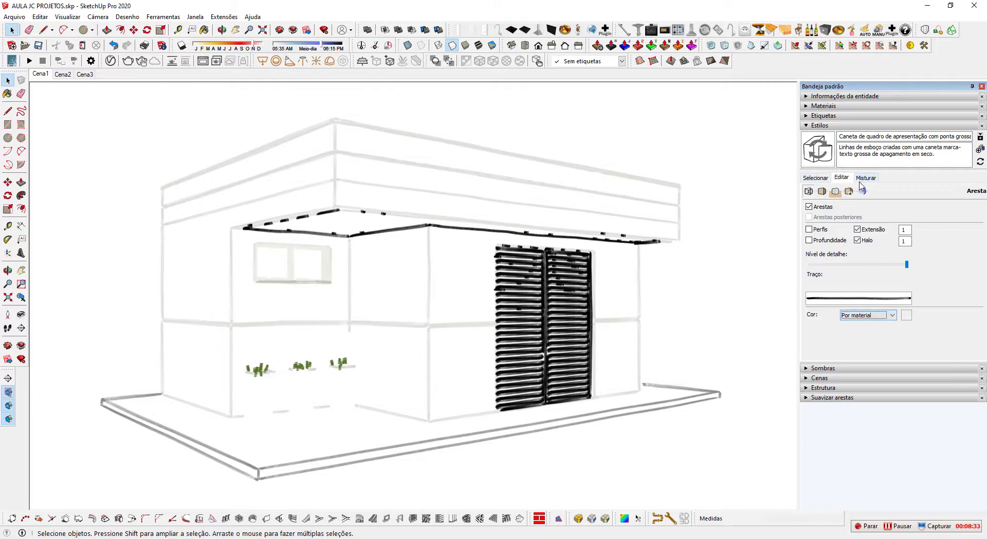
Apply Giz sobre lousa negra again and raise its edge detail level to the maximum.
{"action": "left_click", "coordinate": [821, 180]}
{"action": "left_click", "coordinate": [869, 288]}
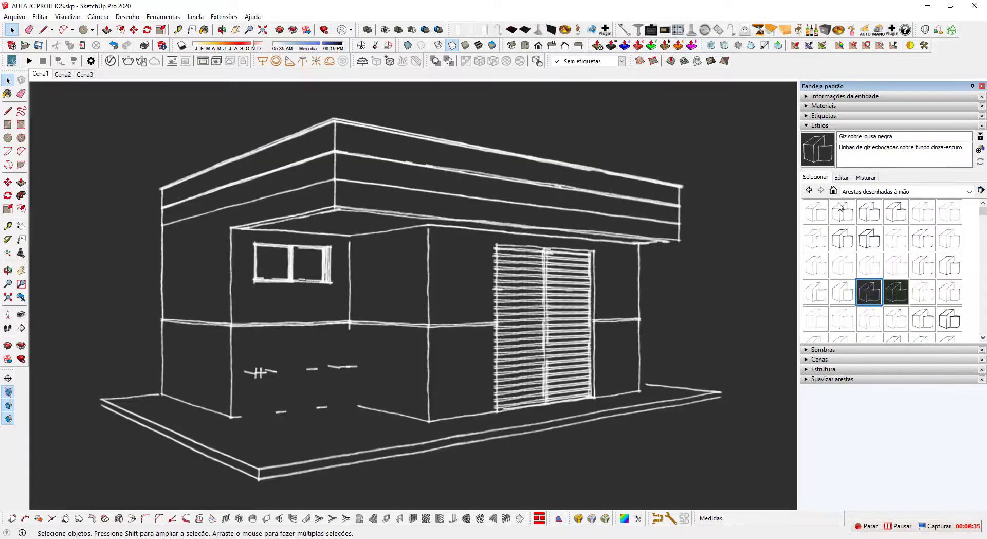
{"action": "left_click", "coordinate": [843, 178]}
{"action": "mouse_move", "coordinate": [895, 264]}
{"action": "left_mouse_down"}
{"action": "mouse_move", "coordinate": [855, 264]}
{"action": "mouse_move", "coordinate": [964, 259]}
{"action": "left_mouse_up"}
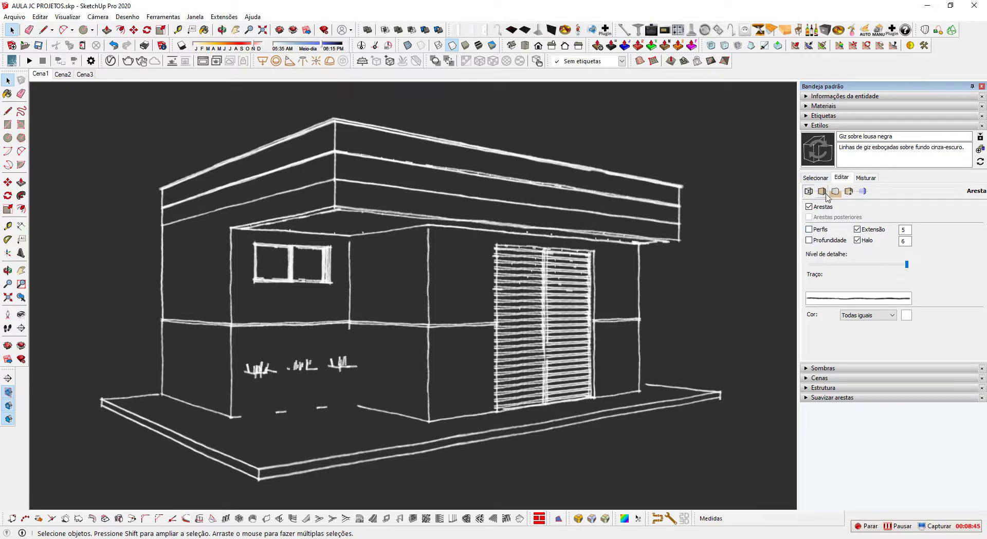
Apply Traços de pincel from the end of the Arestas desenhadas à mão collection to the building.
{"action": "left_click", "coordinate": [817, 178]}
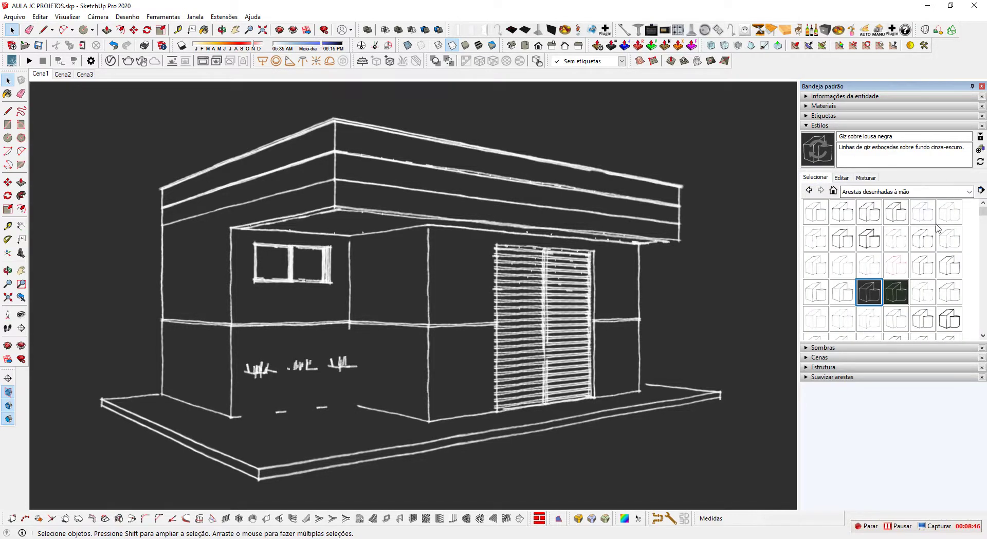
{"action": "scroll", "coordinate": [890, 319], "scroll_direction": "down", "scroll_amount": 5}
{"action": "left_click", "coordinate": [817, 212]}
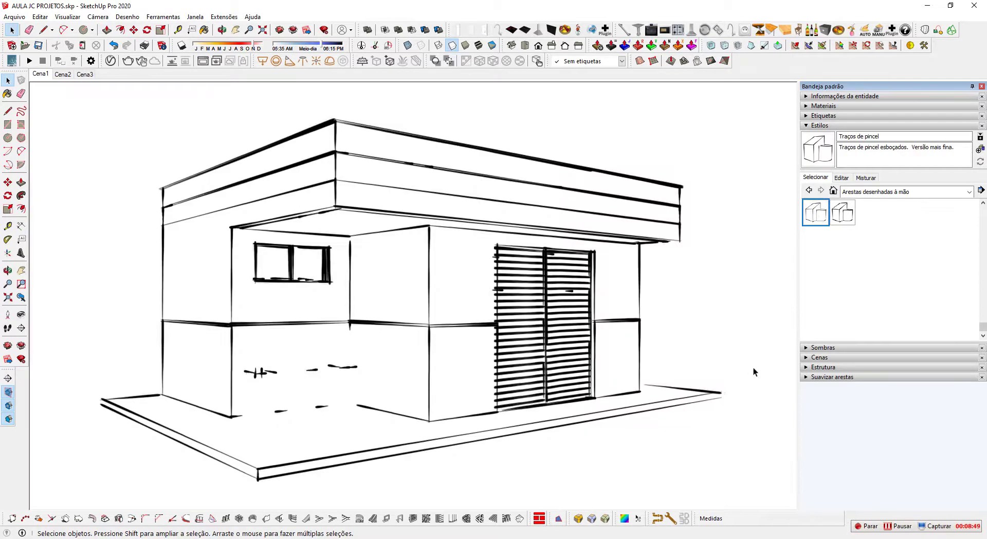
{"action": "scroll", "coordinate": [874, 283], "scroll_direction": "up", "scroll_amount": 5}
Try the first three Conjuntos de cores styles on the building, from 00 Cores padrão through to Arenito e azul.
{"action": "left_click", "coordinate": [969, 192]}
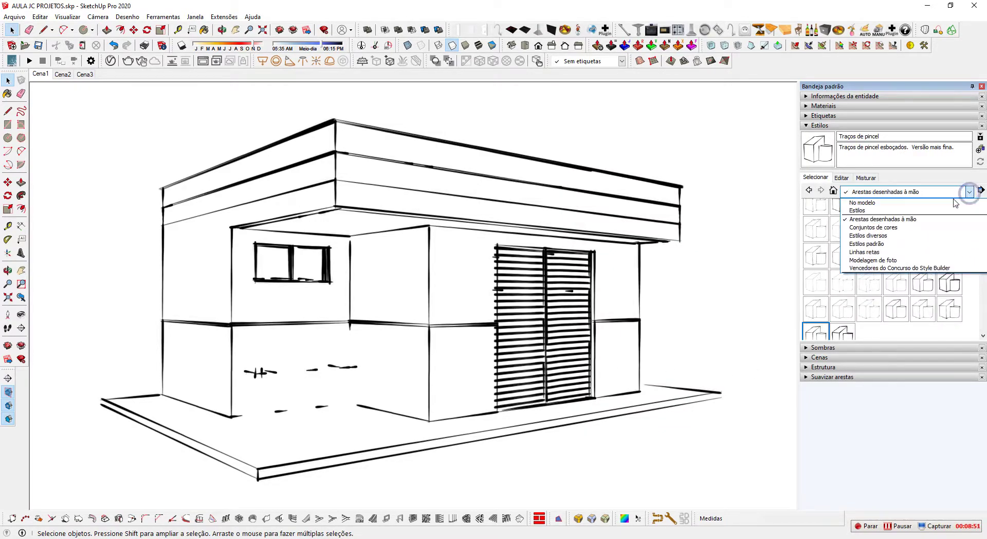
{"action": "left_click", "coordinate": [873, 227]}
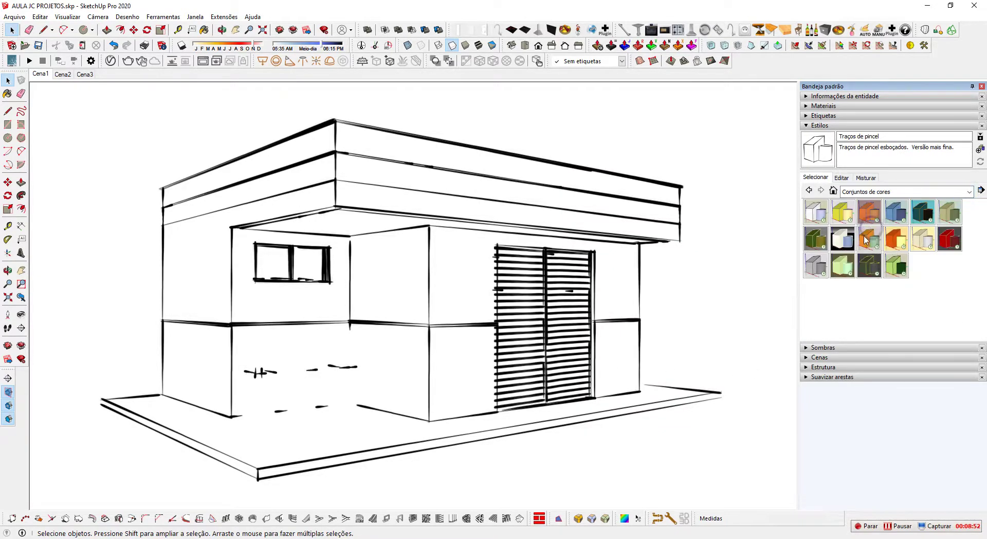
{"action": "left_click", "coordinate": [816, 212]}
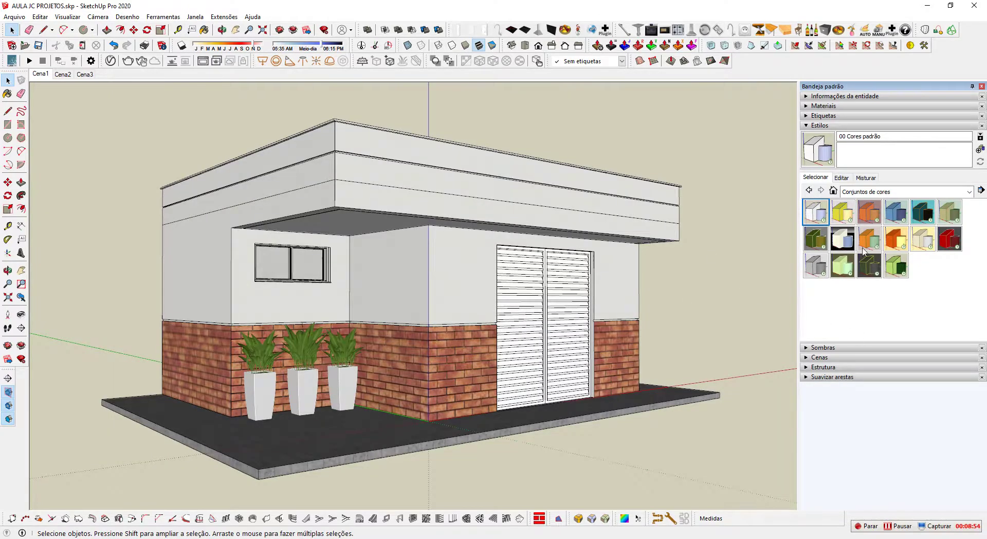
{"action": "left_click", "coordinate": [844, 217]}
{"action": "left_click", "coordinate": [869, 216]}
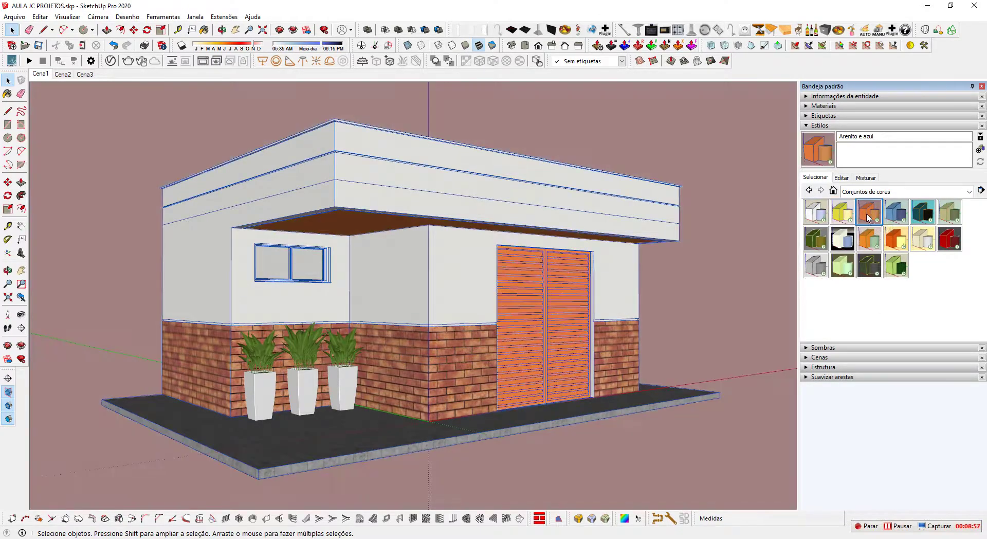
Try more Conjuntos de cores styles, including Azuis, Marrom avermelhado, Tonalidades de cinza and Verde-escuro e laranja, and view the last one's edge settings.
{"action": "left_click", "coordinate": [897, 215]}
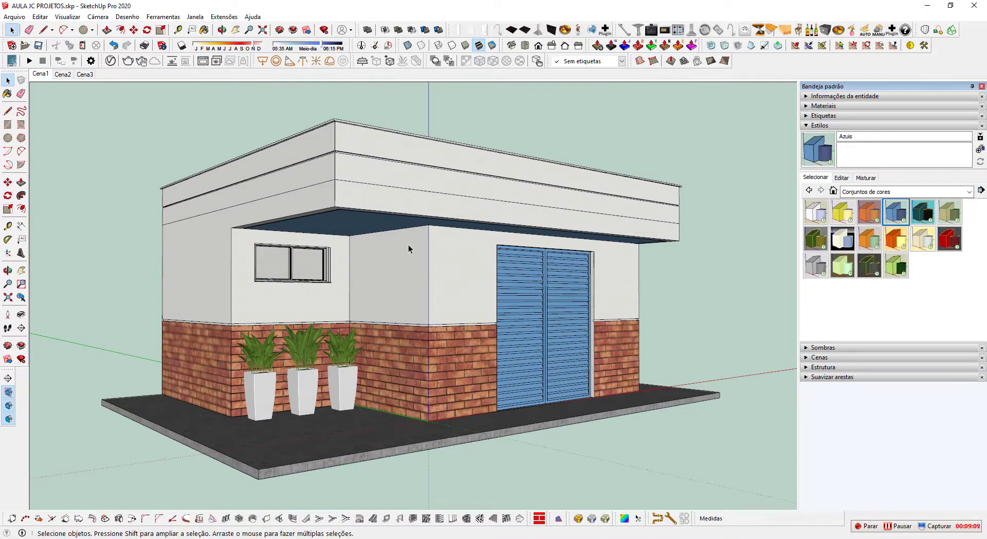
{"action": "left_click", "coordinate": [897, 239]}
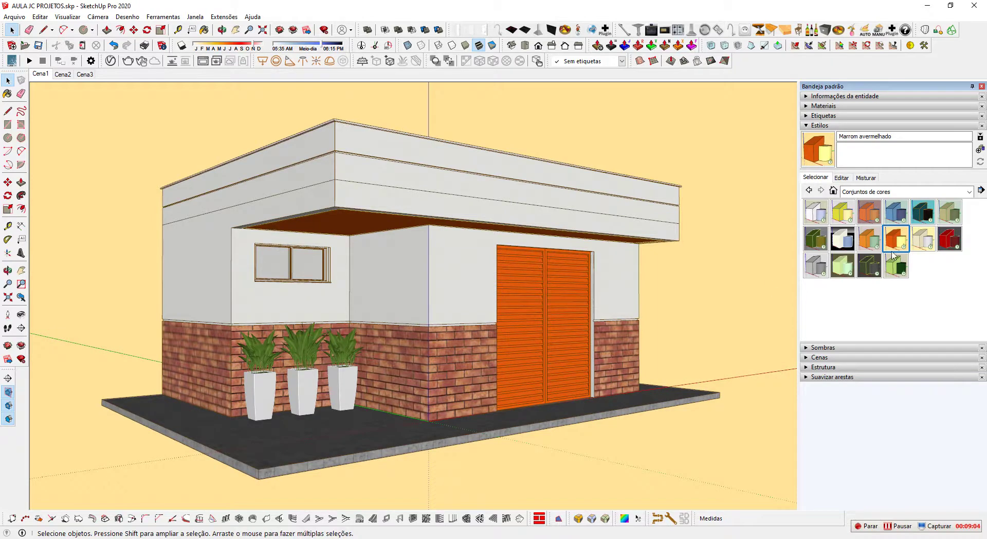
{"action": "left_click", "coordinate": [923, 240]}
{"action": "left_click", "coordinate": [820, 270]}
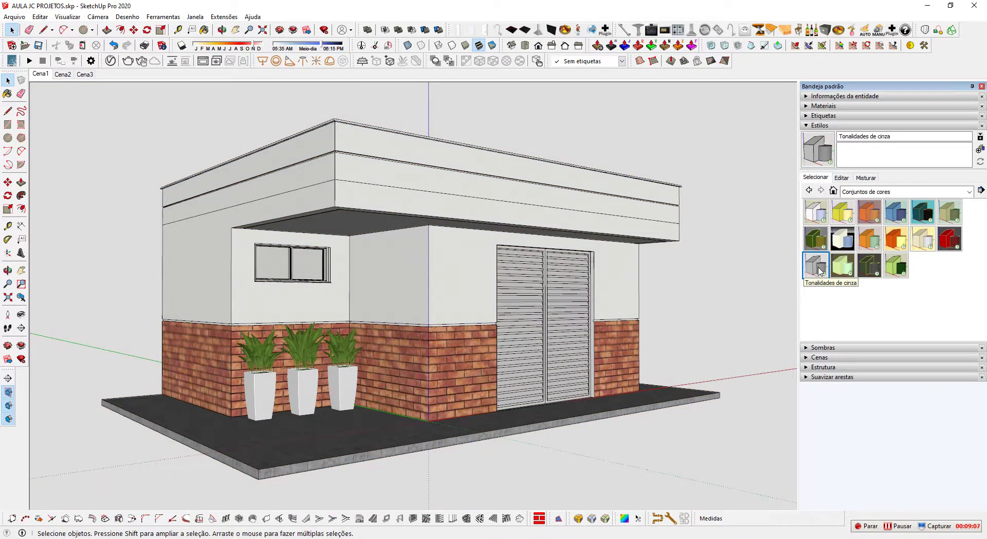
{"action": "left_click", "coordinate": [868, 265]}
{"action": "left_click", "coordinate": [843, 178]}
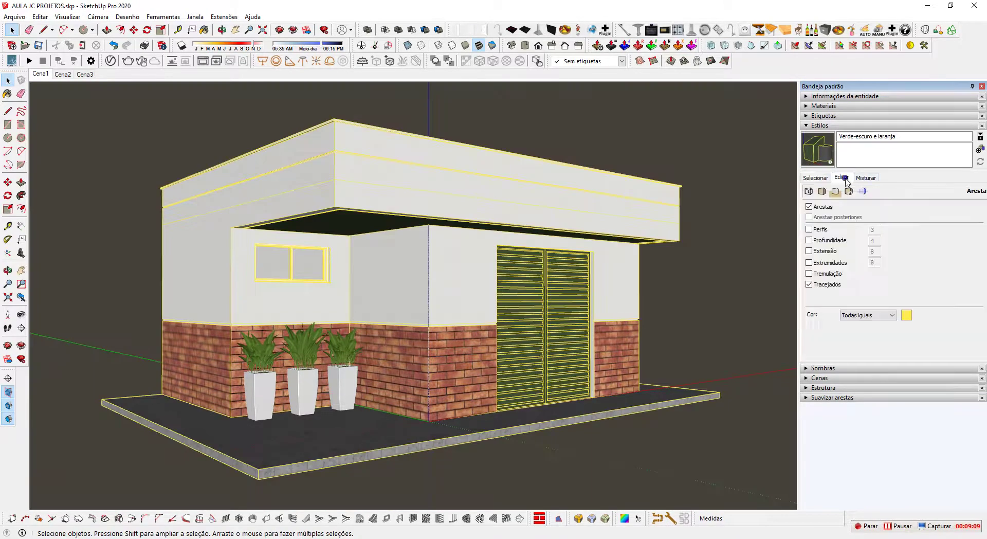
{"action": "left_click", "coordinate": [816, 178]}
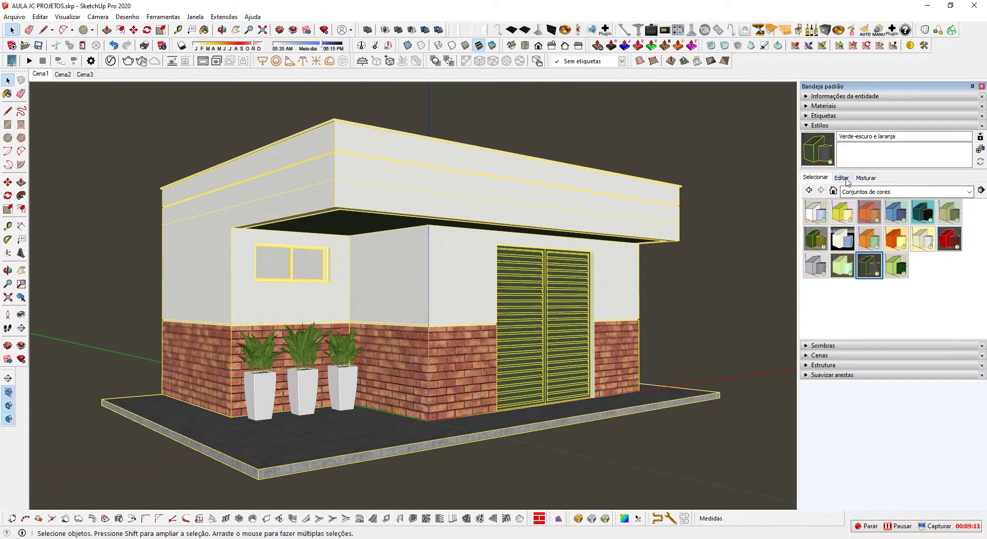
Try the three Modelagem de foto styles on the building, ending with Modelagem de fotos tracejada, and check its edge settings.
{"action": "left_click", "coordinate": [962, 192]}
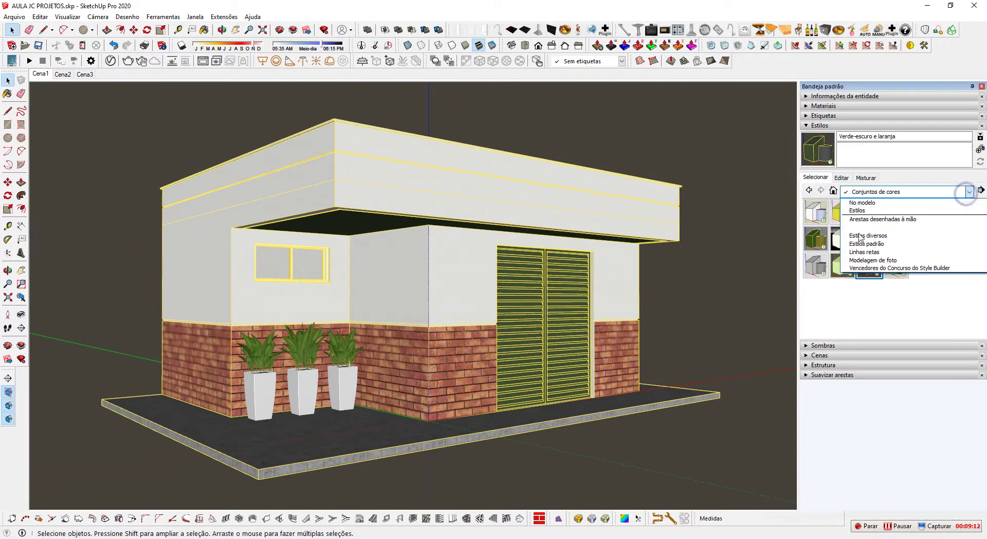
{"action": "left_click", "coordinate": [875, 261]}
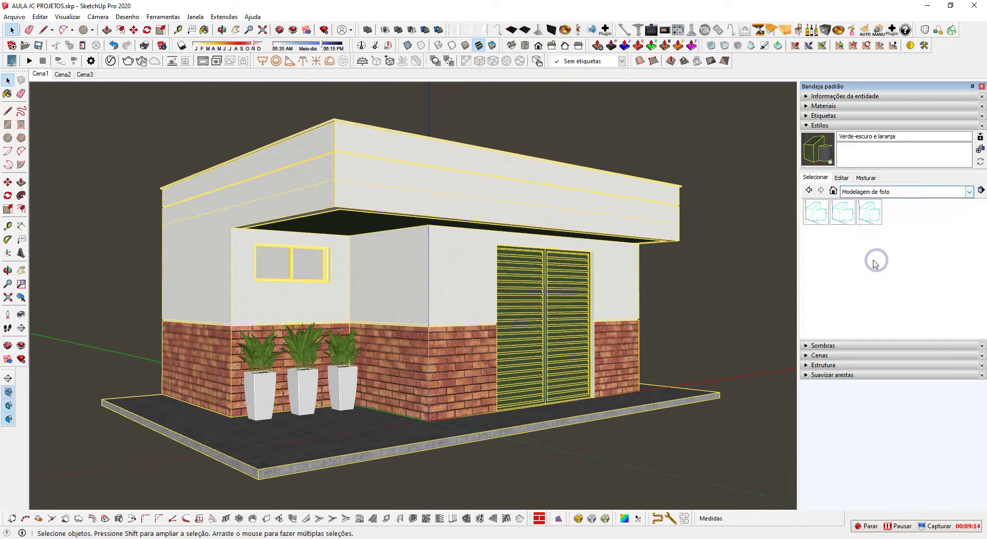
{"action": "left_click", "coordinate": [823, 221]}
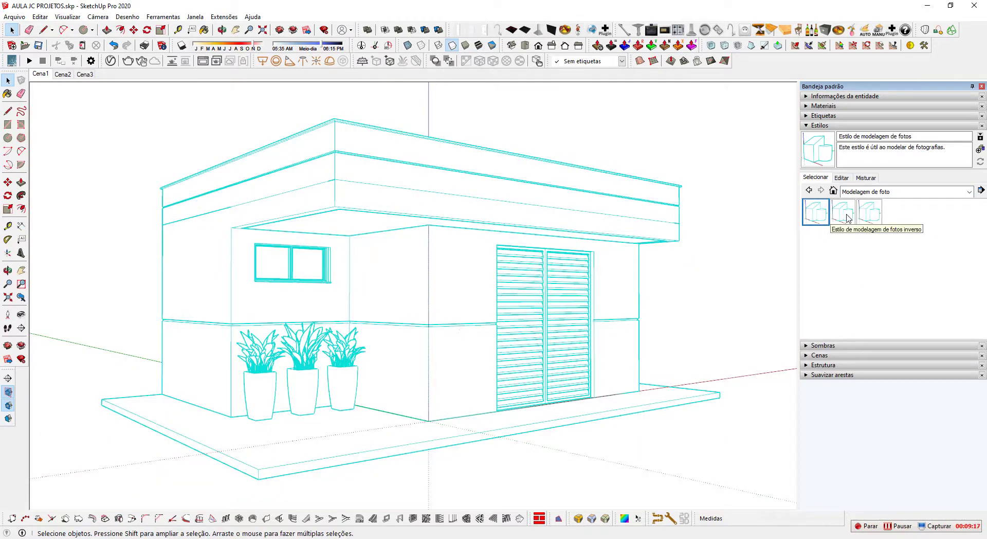
{"action": "left_click", "coordinate": [869, 211]}
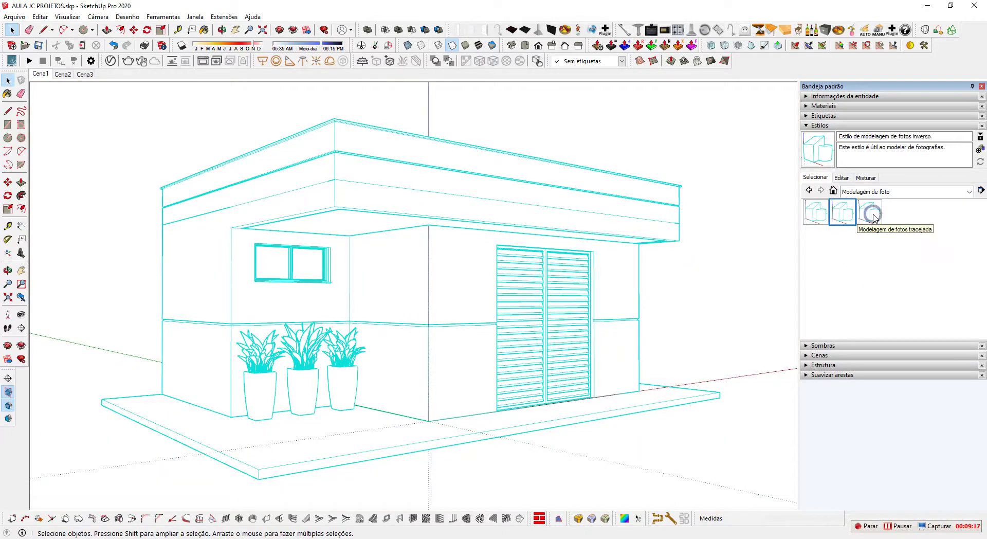
{"action": "left_click", "coordinate": [842, 178]}
{"action": "left_click", "coordinate": [816, 178]}
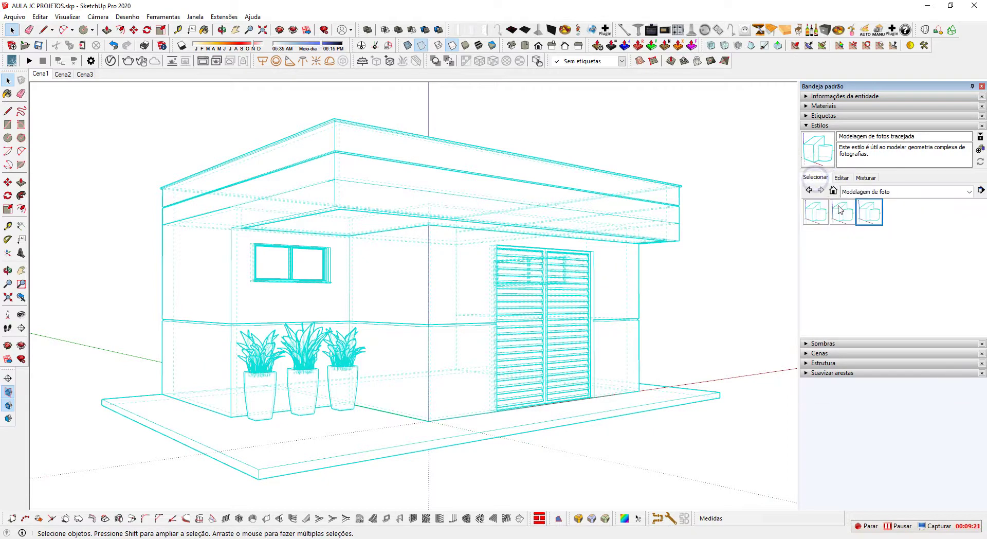
{"action": "left_click", "coordinate": [842, 178]}
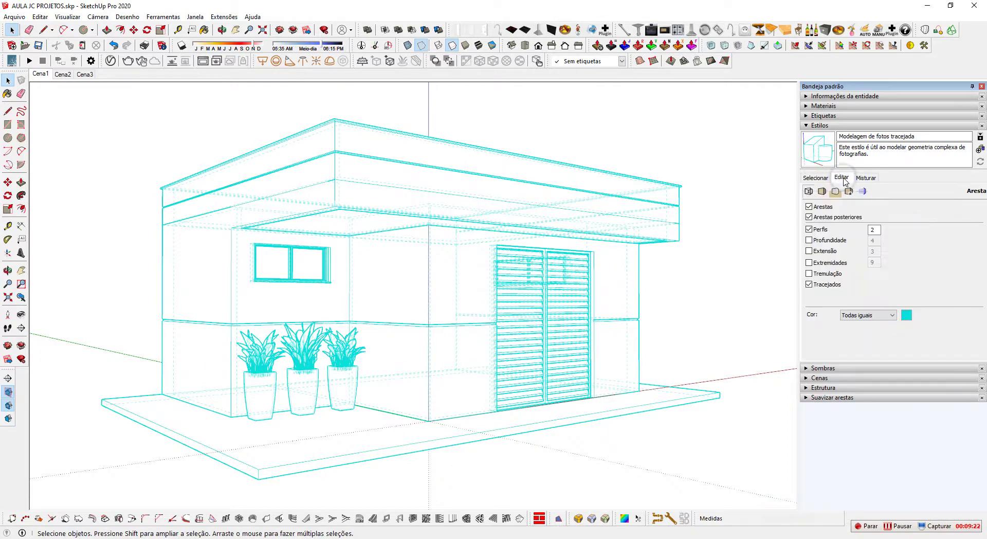
{"action": "left_click", "coordinate": [815, 177]}
{"action": "left_click", "coordinate": [970, 192]}
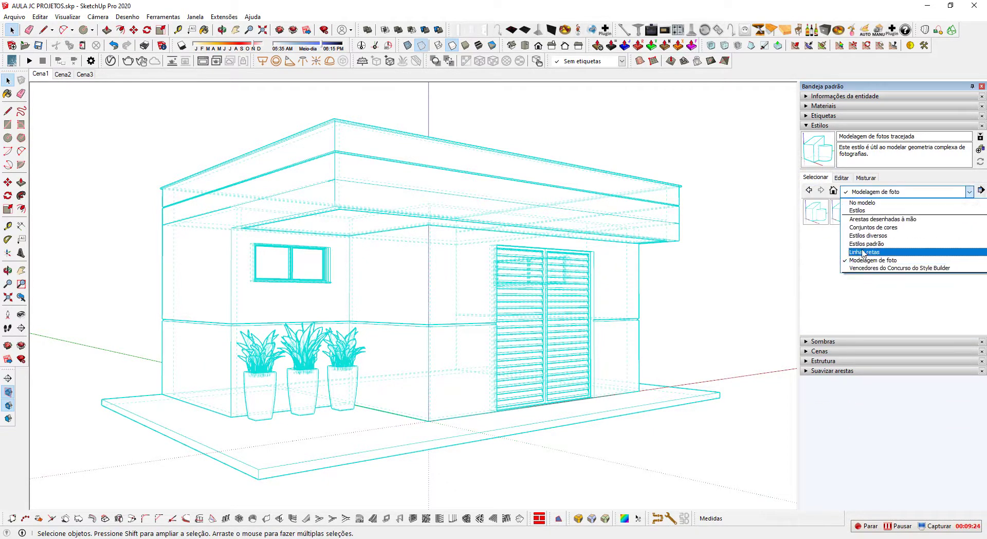
Recall Cena1 to restore its saved white style and check that style's edge settings.
{"action": "left_click", "coordinate": [52, 77]}
{"action": "left_click", "coordinate": [40, 73]}
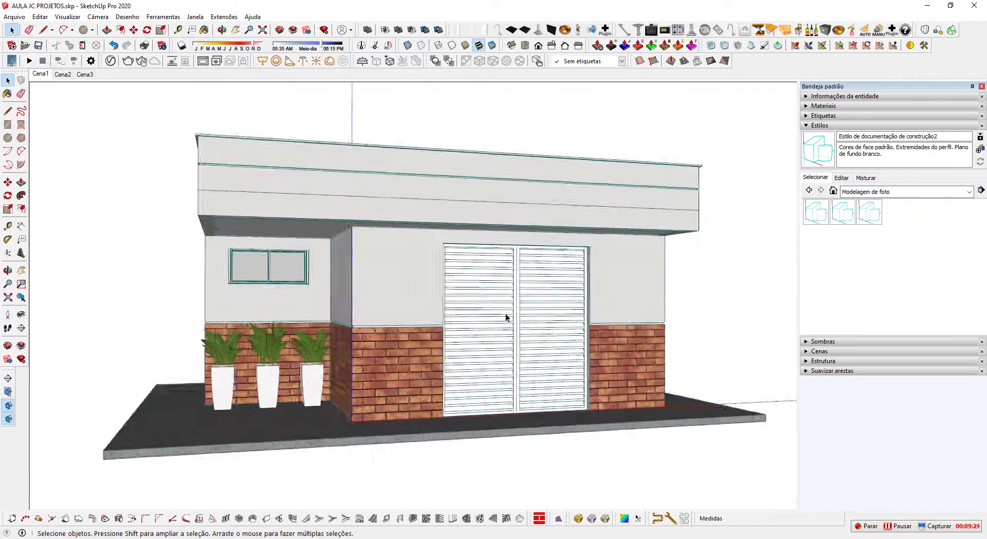
{"action": "left_click", "coordinate": [842, 177]}
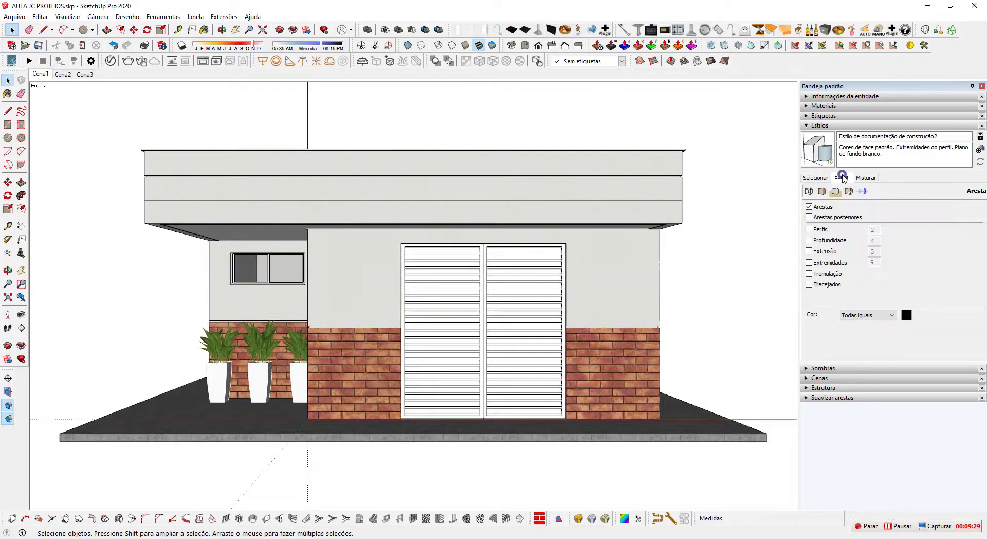
{"action": "left_click", "coordinate": [816, 178]}
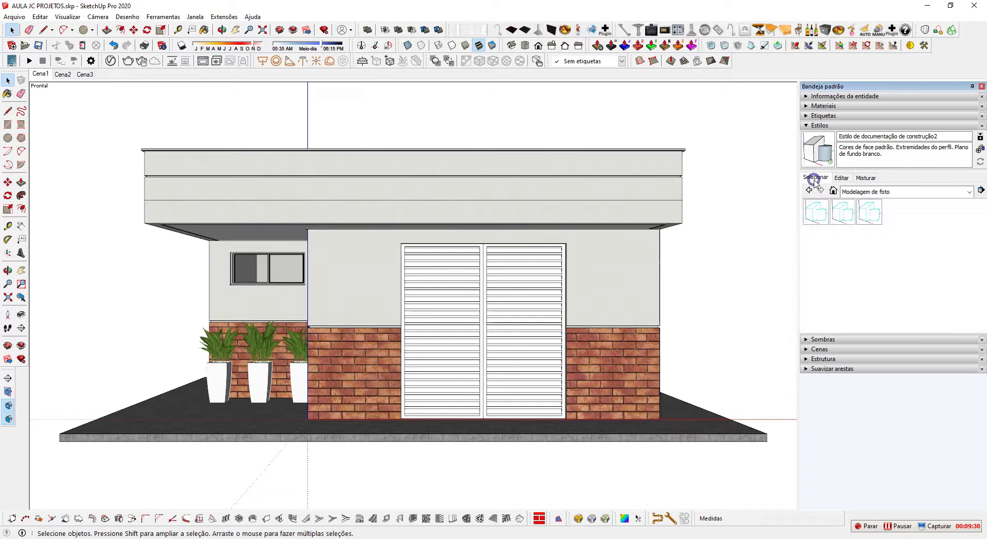
Try Estilo de documentação de construção from the Estilos padrão collection on the front view, and restore Cena1's saved style.
{"action": "left_click", "coordinate": [860, 193]}
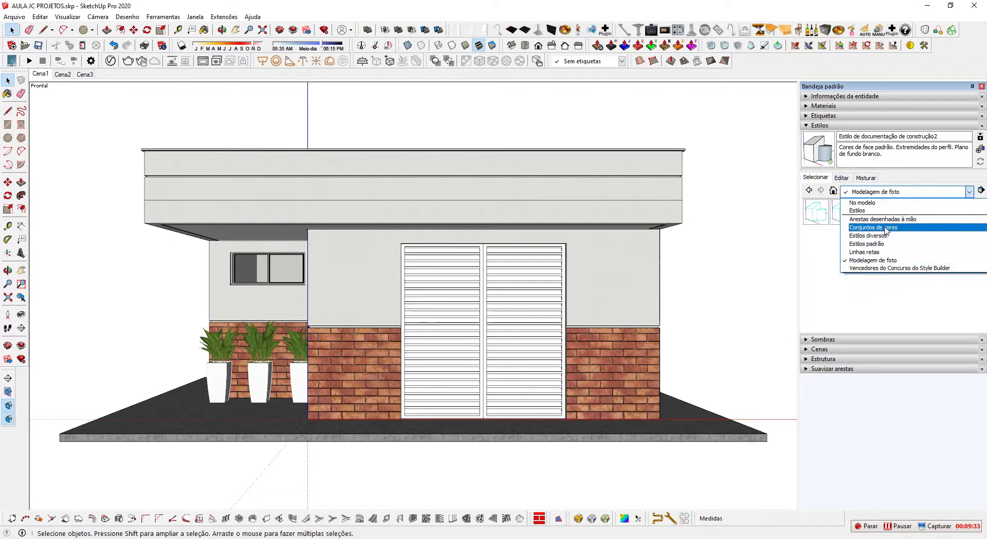
{"action": "left_click", "coordinate": [876, 244]}
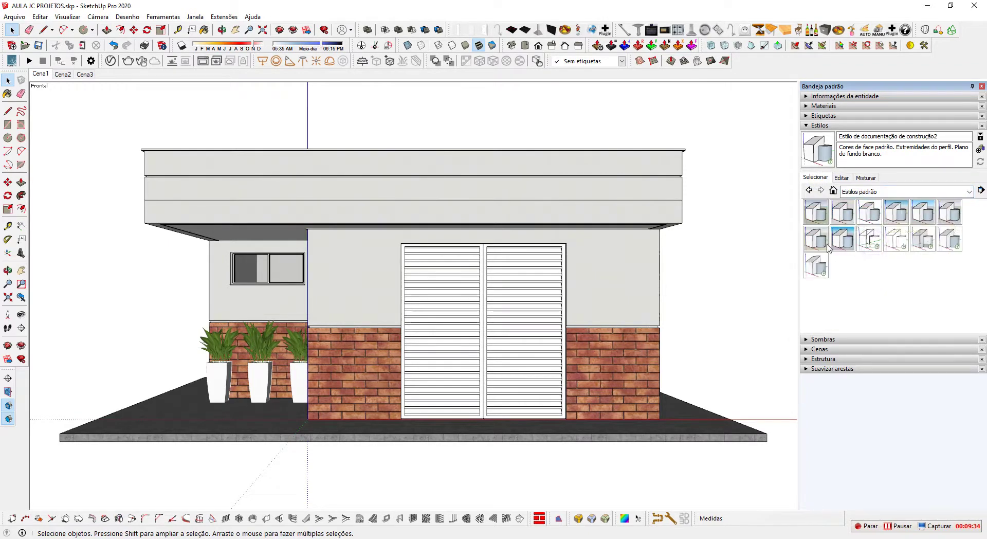
{"action": "left_click", "coordinate": [869, 211]}
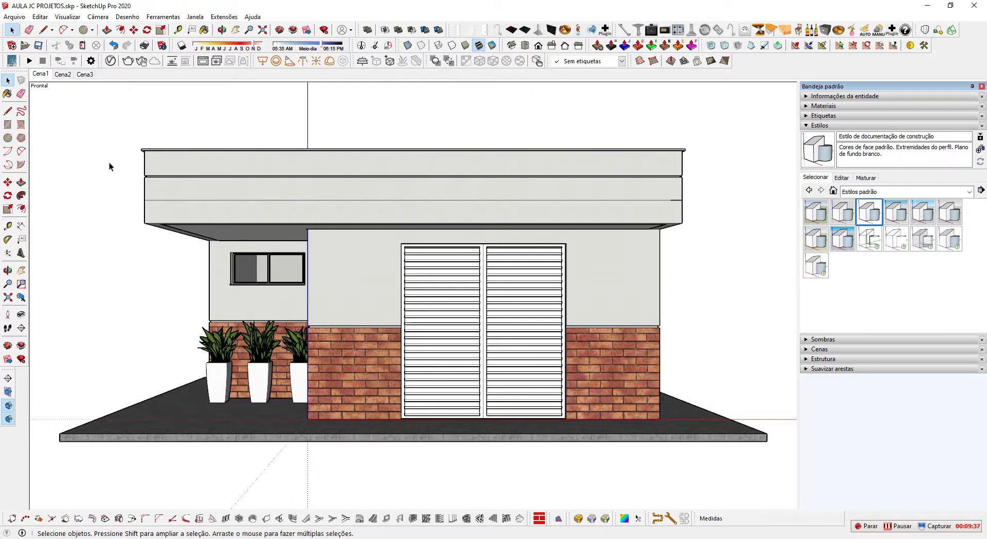
{"action": "left_click", "coordinate": [40, 74]}
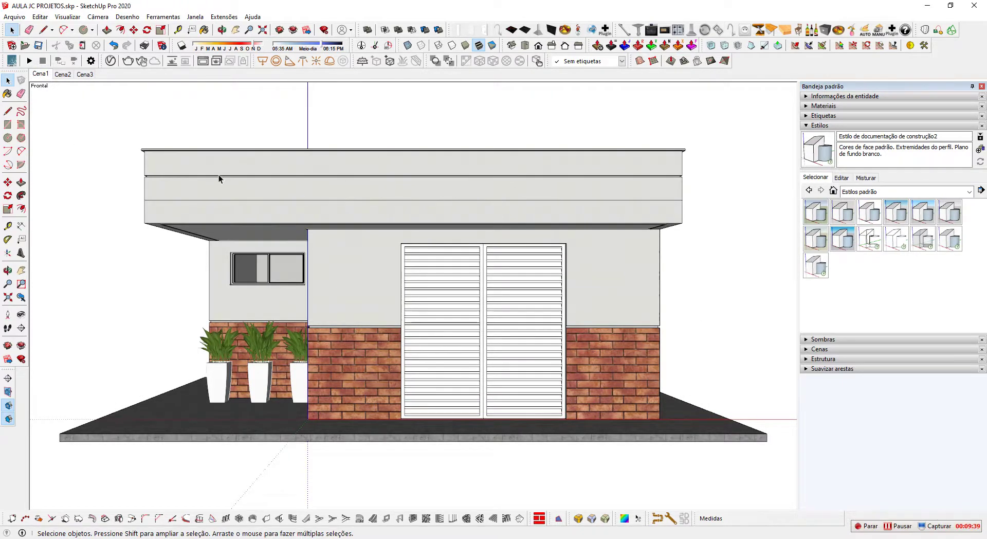
Show Cena2 with its landscape style for comparison and return to Cena1.
{"action": "left_click", "coordinate": [59, 77]}
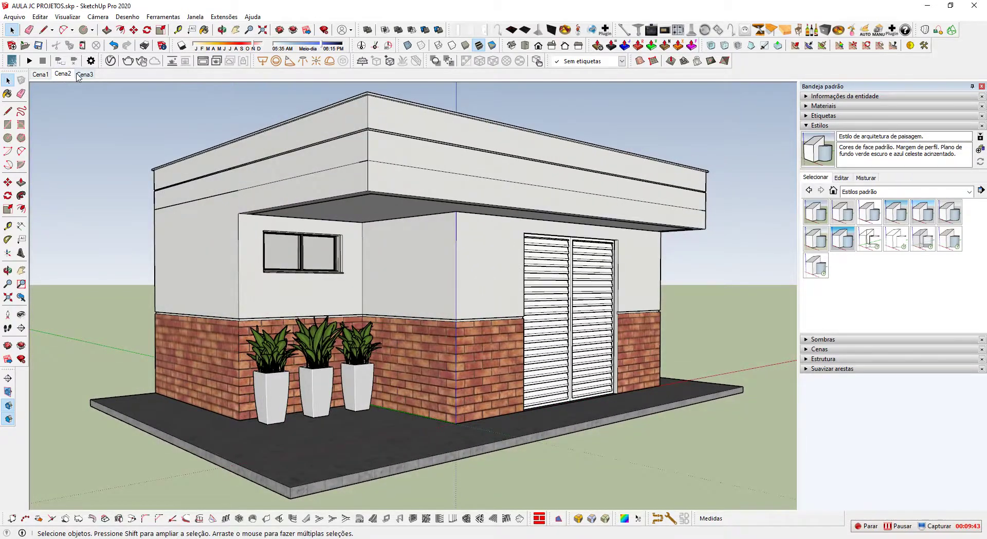
{"action": "left_click", "coordinate": [41, 75]}
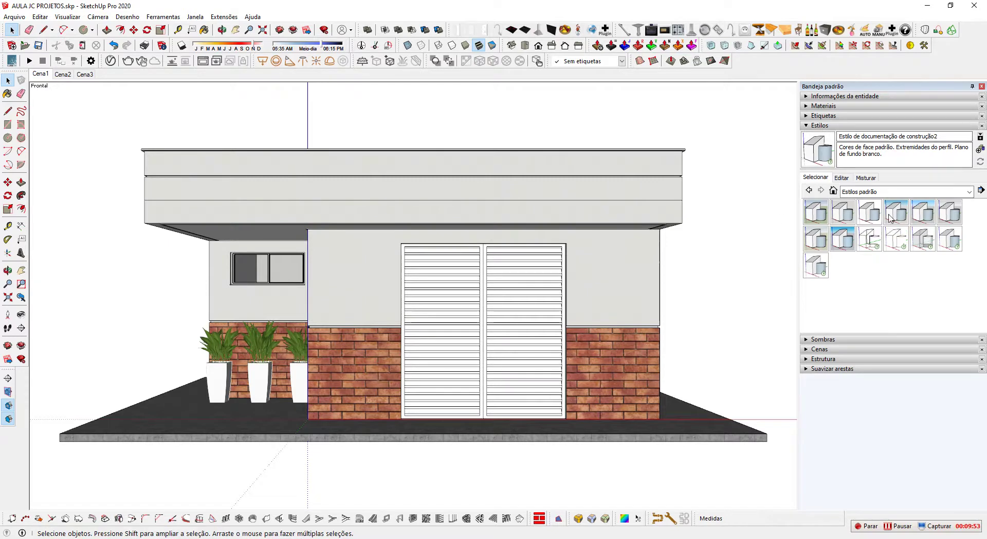
{"action": "left_click", "coordinate": [836, 127]}
{"action": "left_click", "coordinate": [828, 126]}
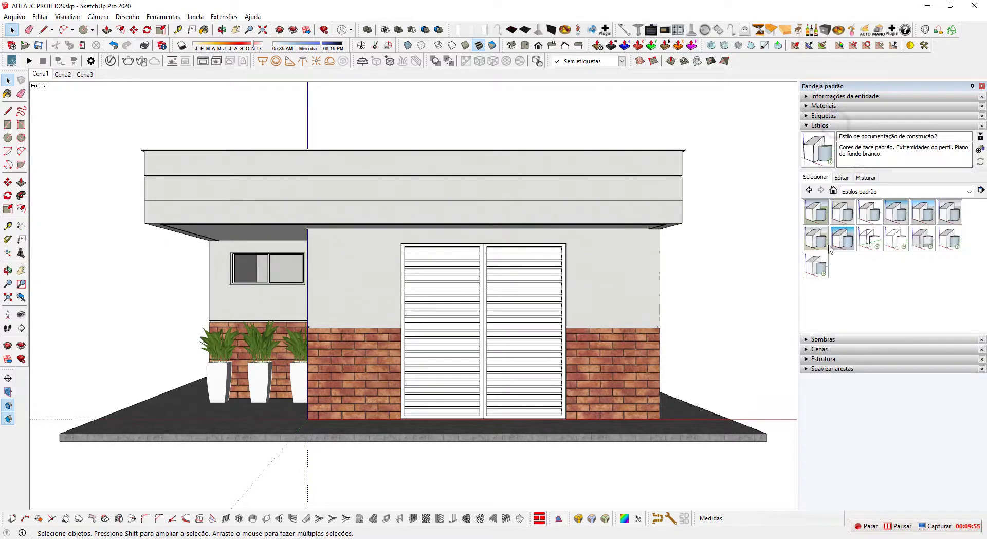
Try Estilo de documentação de construção and Estilo de arquitetura de paisagem on the building, and apply Estilo de impressão 3D.
{"action": "left_click", "coordinate": [869, 212]}
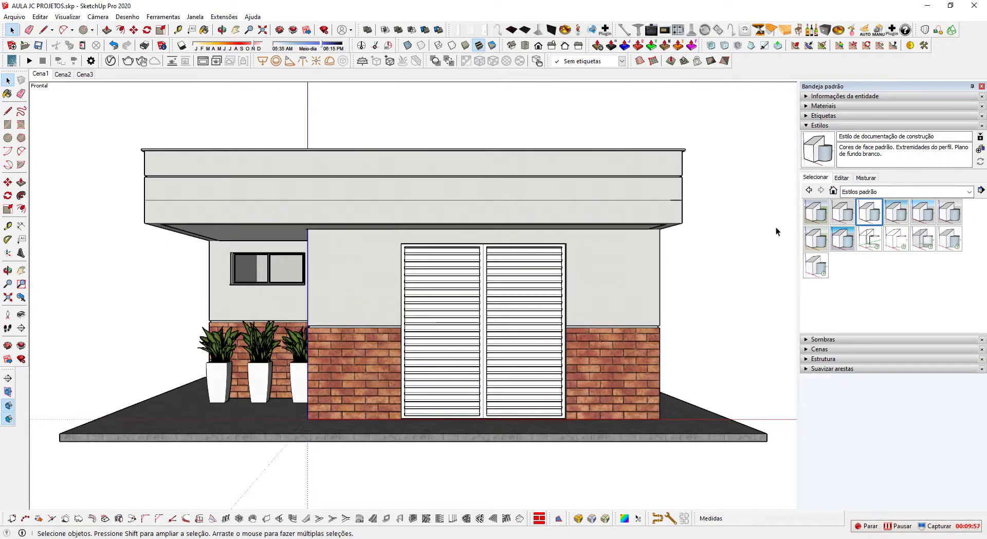
{"action": "left_click", "coordinate": [816, 212]}
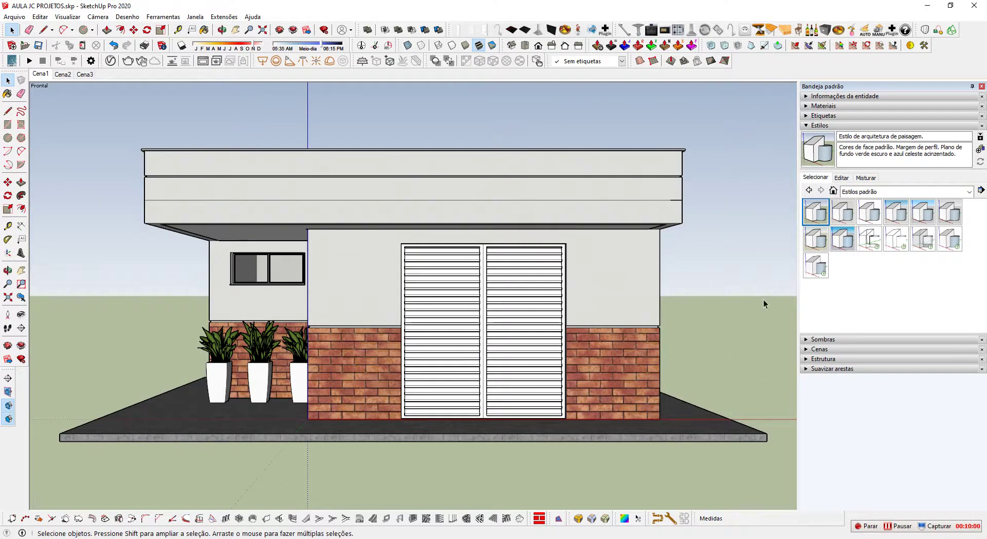
{"action": "scroll", "coordinate": [765, 303], "scroll_direction": "down", "scroll_amount": 3}
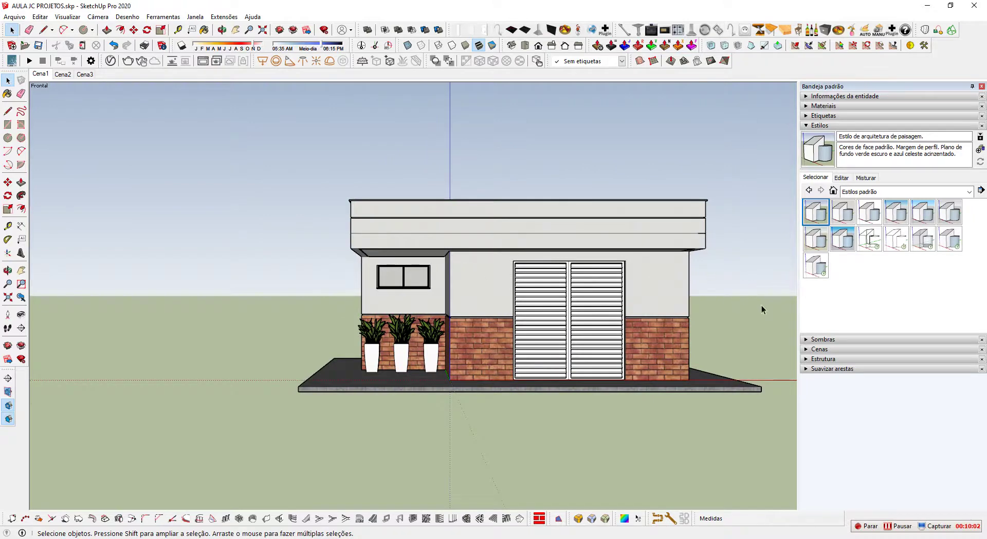
{"action": "scroll", "coordinate": [684, 314], "scroll_direction": "up", "scroll_amount": 2}
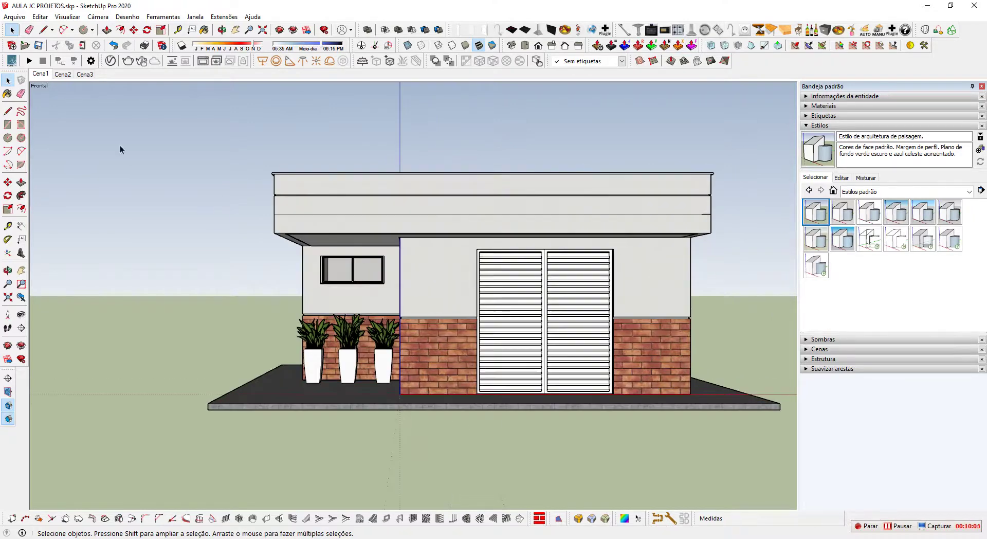
{"action": "left_click", "coordinate": [898, 219]}
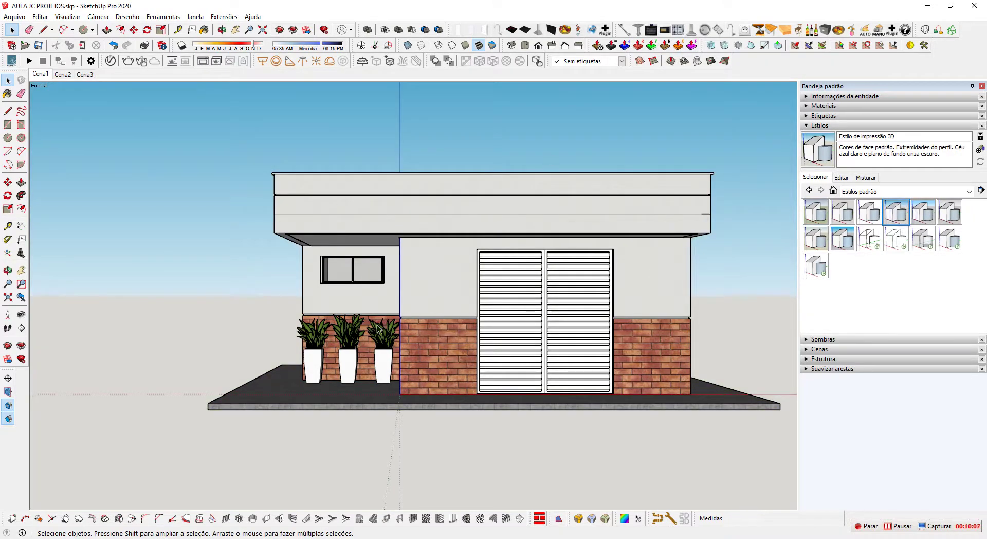
{"action": "scroll", "coordinate": [403, 318], "scroll_direction": "down", "scroll_amount": 2}
{"action": "middle_click_drag", "start_coordinate": [267, 337], "coordinate": [335, 407]}
{"action": "scroll", "coordinate": [226, 363], "scroll_direction": "down", "scroll_amount": 3}
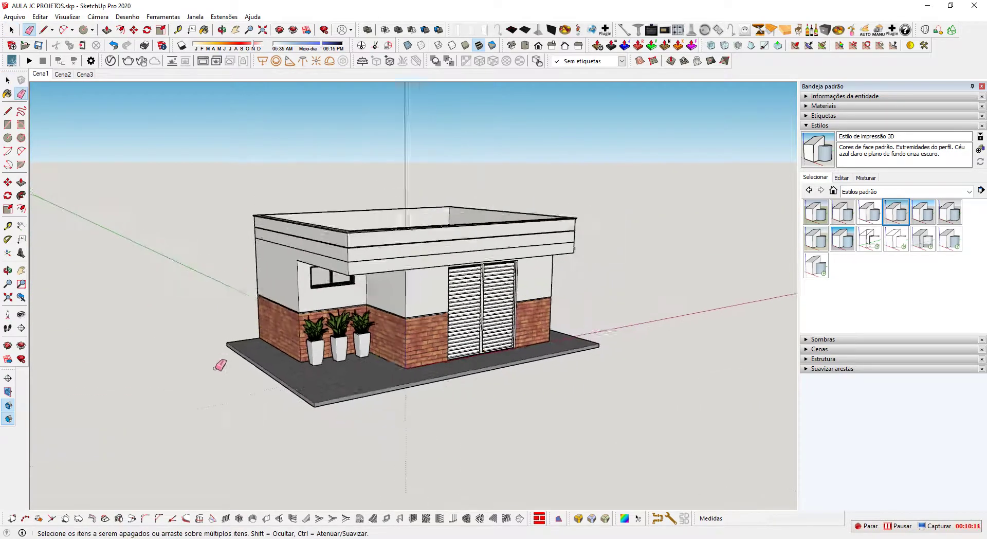
{"action": "key", "text": "r"}
{"action": "left_click", "coordinate": [171, 355]}
{"action": "left_click", "coordinate": [246, 314]}
{"action": "left_click", "coordinate": [80, 267]}
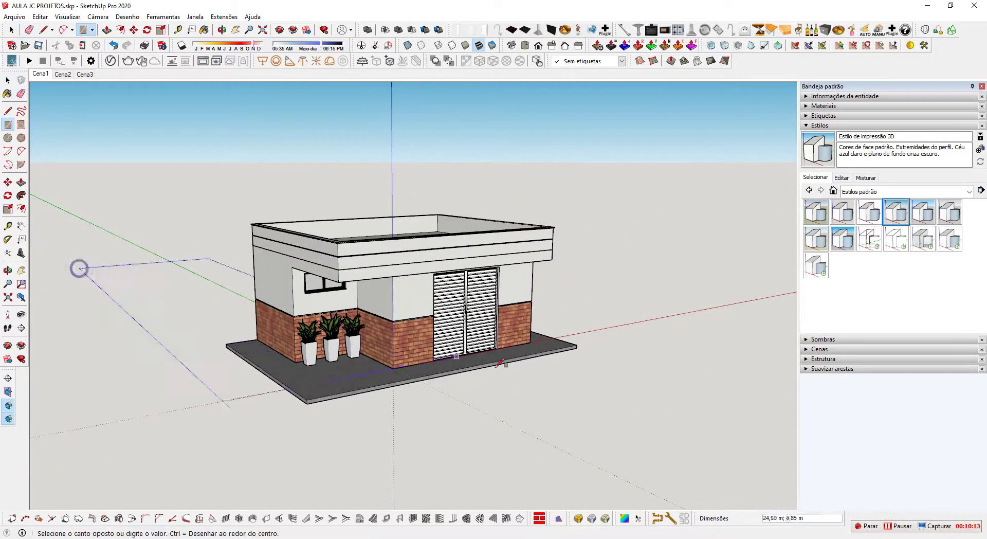
{"action": "key", "text": "Escape"}
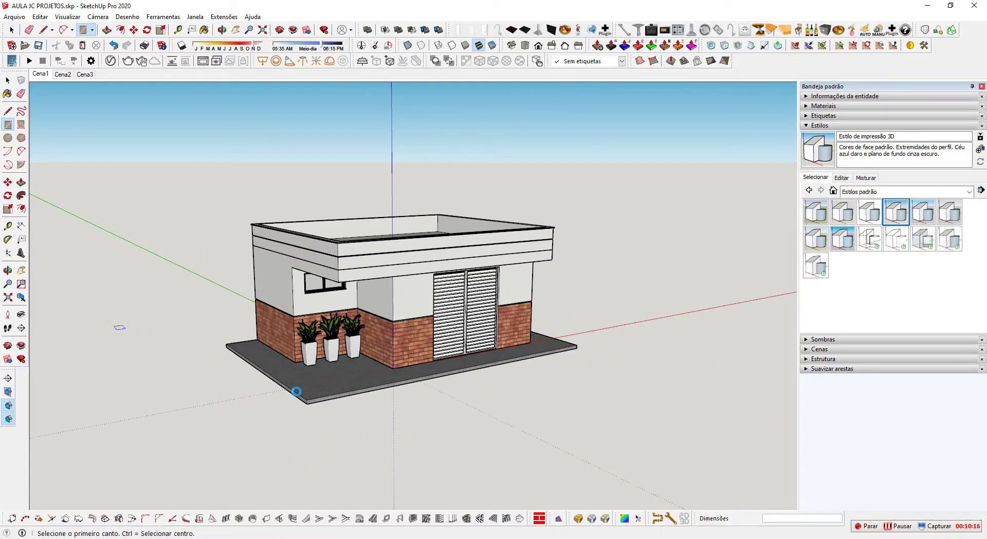
{"action": "key", "text": "space"}
Draw a large ground rectangle that surrounds the building and its dark base slab on all sides.
{"action": "key", "text": "r"}
{"action": "left_click", "coordinate": [114, 319]}
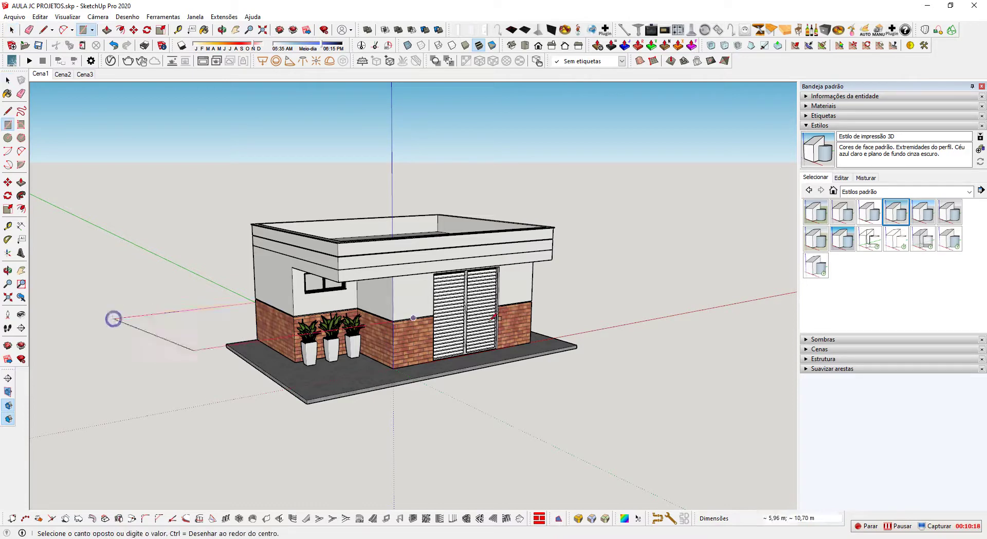
{"action": "scroll", "coordinate": [721, 357], "scroll_direction": "down", "scroll_amount": 2}
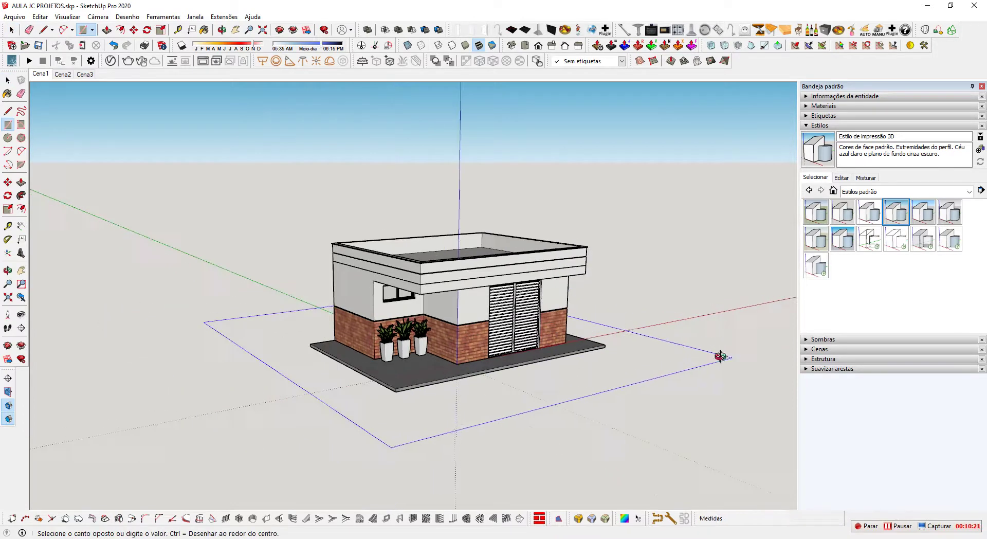
{"action": "left_click", "coordinate": [775, 346]}
{"action": "key", "text": "space"}
Make the ground rectangle's face and its edges into a group.
{"action": "scroll", "coordinate": [602, 377], "scroll_direction": "up", "scroll_amount": 3}
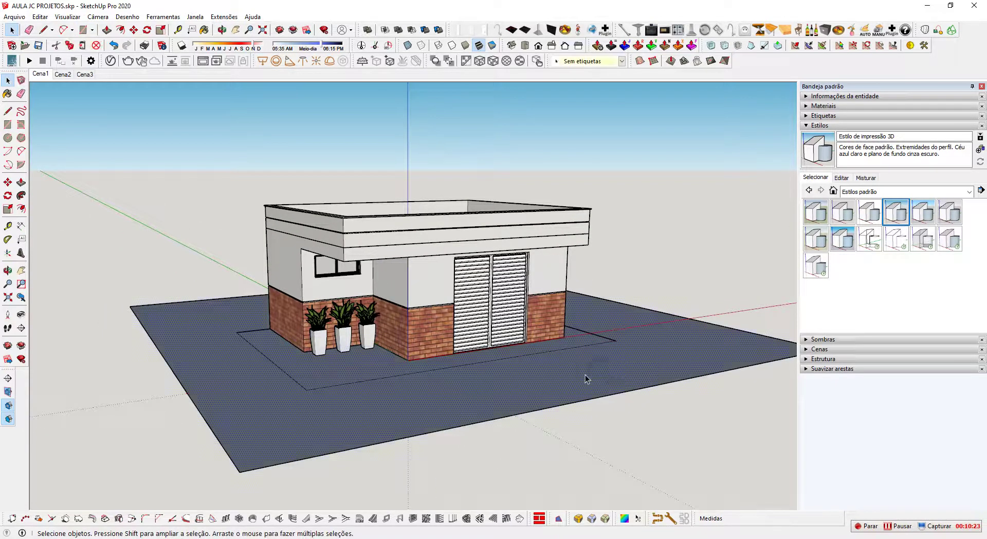
{"action": "right_click", "coordinate": [586, 374]}
{"action": "right_click", "coordinate": [508, 393]}
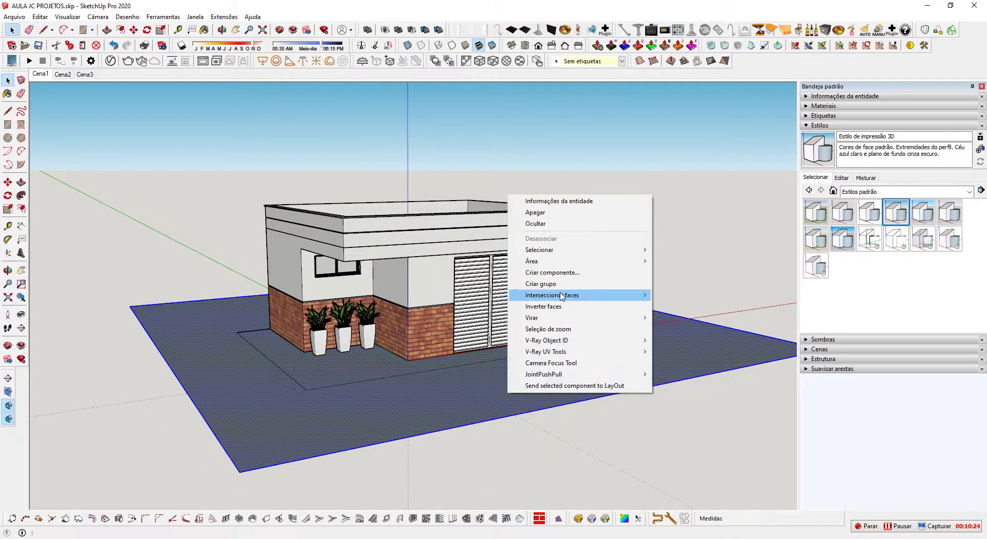
{"action": "left_click", "coordinate": [540, 283]}
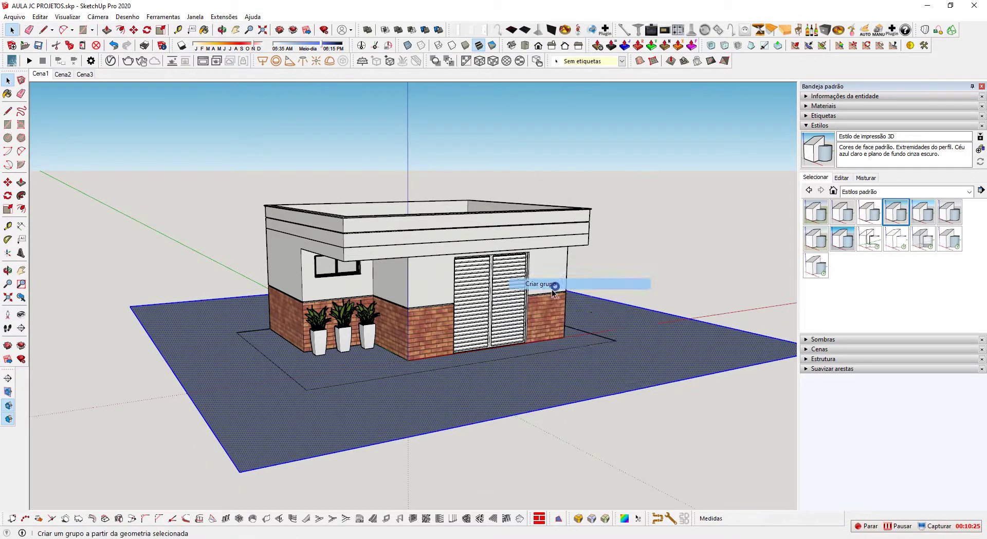
Lower the ground group 0.1 m along the blue axis and reverse the face inside it.
{"action": "key", "text": "m"}
{"action": "left_click", "coordinate": [430, 403]}
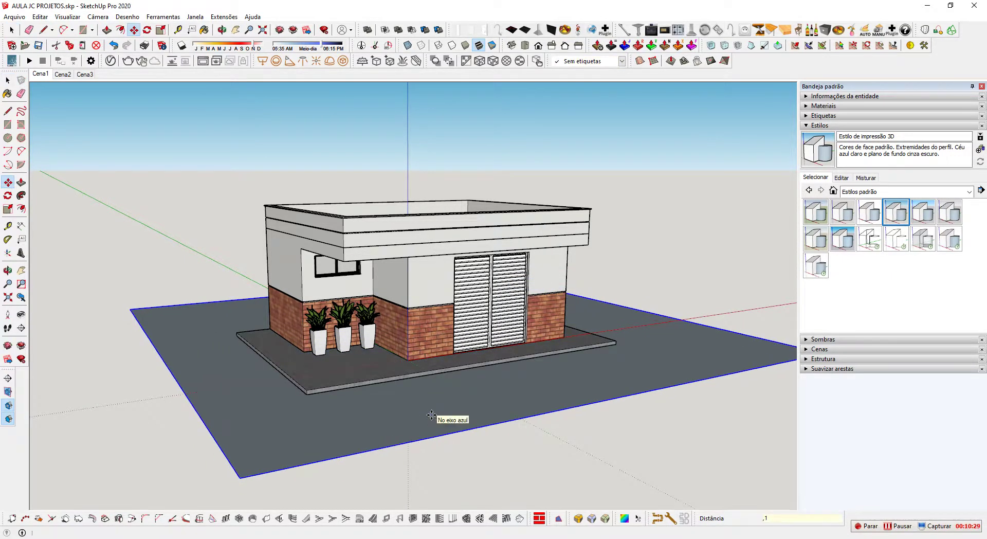
{"action": "left_click", "coordinate": [431, 415]}
{"action": "key", "text": "space"}
{"action": "right_click", "coordinate": [431, 415]}
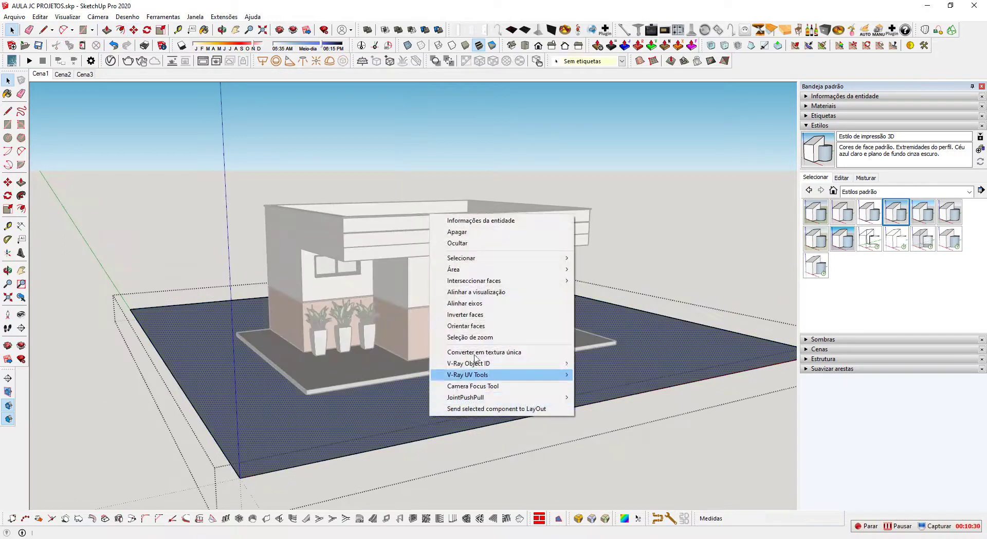
{"action": "left_click", "coordinate": [472, 315]}
{"action": "key", "text": "Escape"}
Offset the ground face's outline inward by about 0.15 m to form a thin perimeter border.
{"action": "left_click", "coordinate": [411, 429]}
{"action": "double_click", "coordinate": [233, 442]}
{"action": "key", "text": "f"}
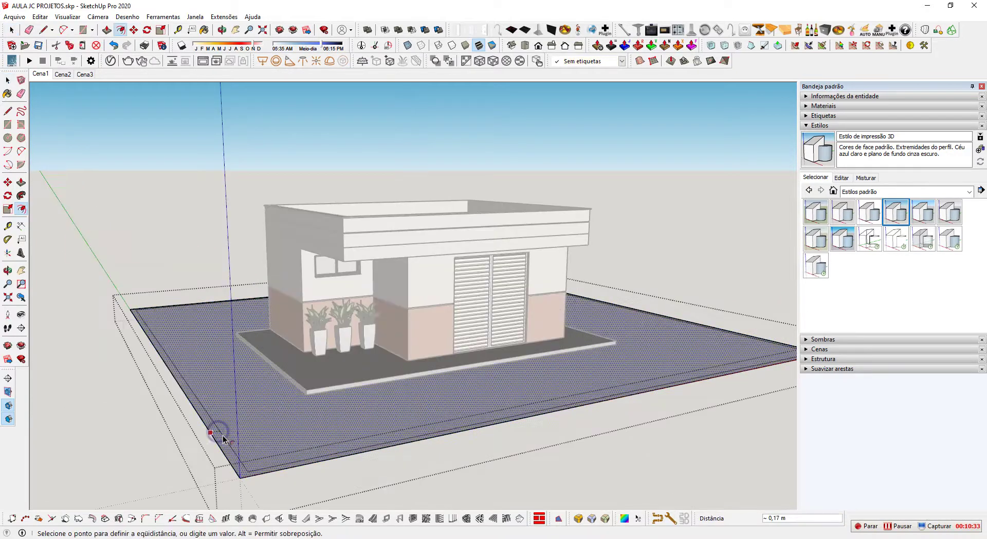
{"action": "key", "text": "space"}
{"action": "scroll", "coordinate": [225, 446], "scroll_direction": "up", "scroll_amount": 1}
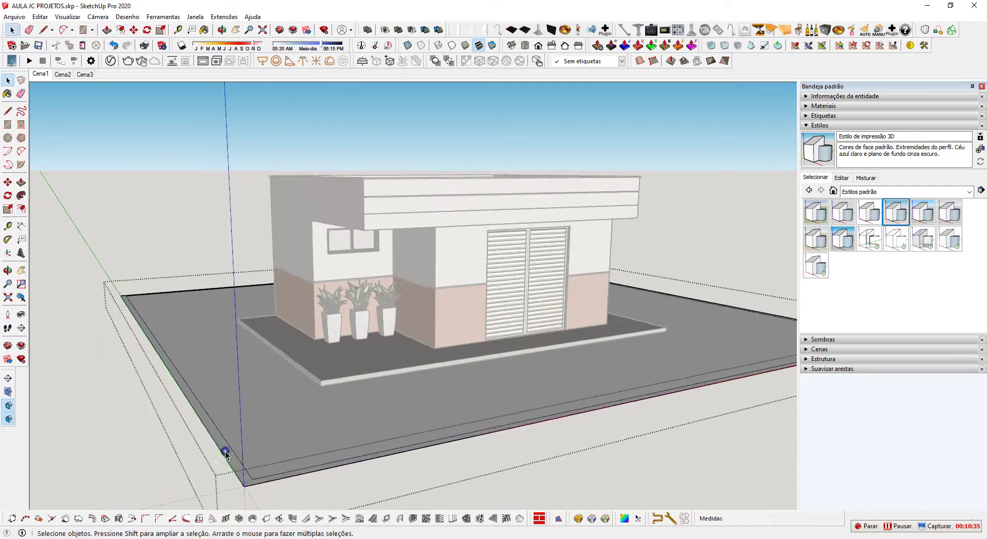
Extrude the perimeter border 2.5 m upward to form walls around the building.
{"action": "left_click", "coordinate": [225, 450]}
{"action": "scroll", "coordinate": [230, 456], "scroll_direction": "down", "scroll_amount": 2}
{"action": "key", "text": "p"}
{"action": "left_click", "coordinate": [233, 459]}
{"action": "left_click", "coordinate": [235, 429]}
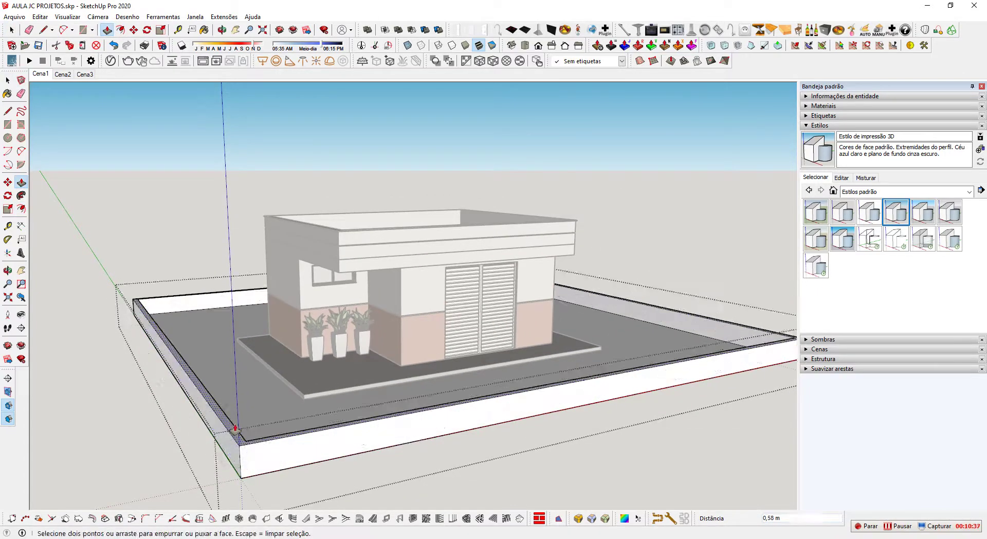
{"action": "type", "text": "2,5"}
{"action": "key", "text": "Return"}
{"action": "middle_click_drag", "start_coordinate": [282, 385], "coordinate": [675, 443]}
{"action": "key", "text": "space"}
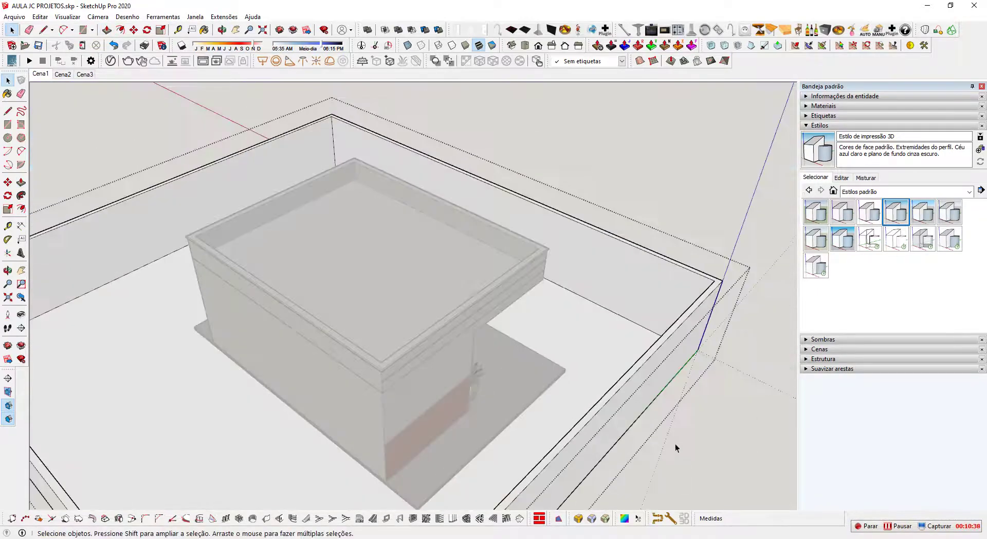
Remove the perimeter wall in front of the building by pushing its inner face through the 0.15 m thickness, and leave the group.
{"action": "scroll", "coordinate": [674, 444], "scroll_direction": "up", "scroll_amount": 1}
{"action": "middle_click_drag", "start_coordinate": [603, 279], "coordinate": [605, 276]}
{"action": "left_click", "coordinate": [603, 276]}
{"action": "key", "text": "p"}
{"action": "left_click", "coordinate": [600, 273]}
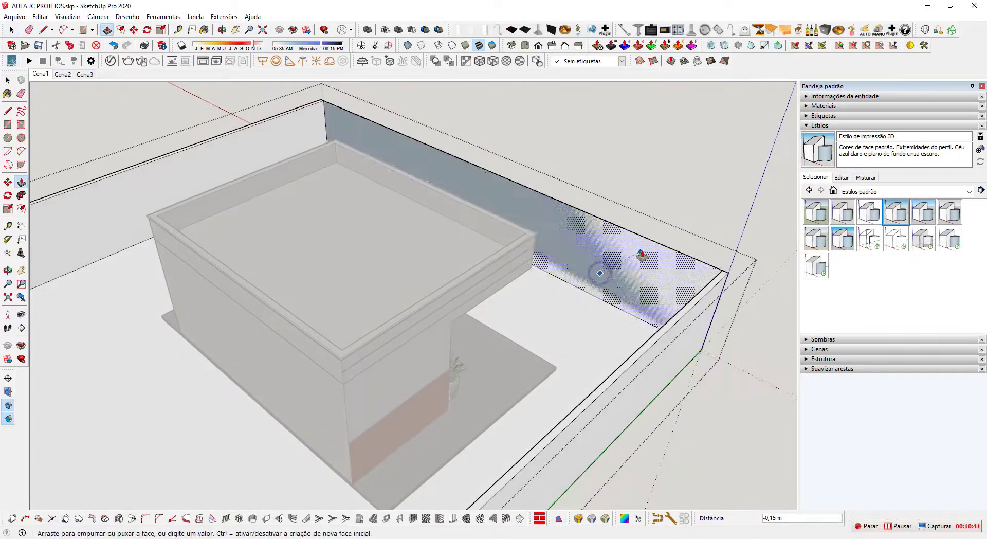
{"action": "left_click", "coordinate": [652, 234]}
{"action": "key", "text": "space"}
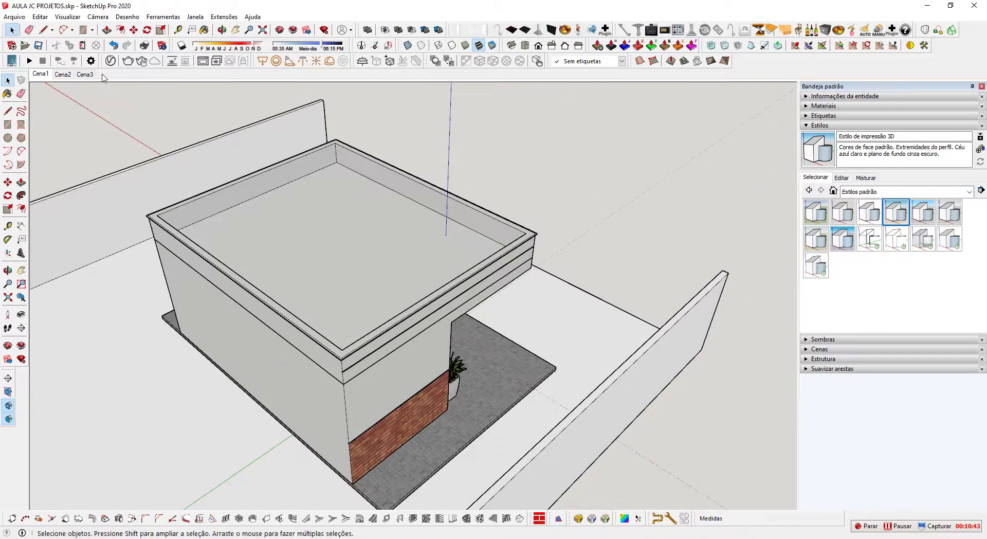
Return to Cena1, compare Estilo de arquitetura de paisagem with Estilo de planejamento urbano, and apply Estilo de planejamento urbano.
{"action": "left_click", "coordinate": [41, 74]}
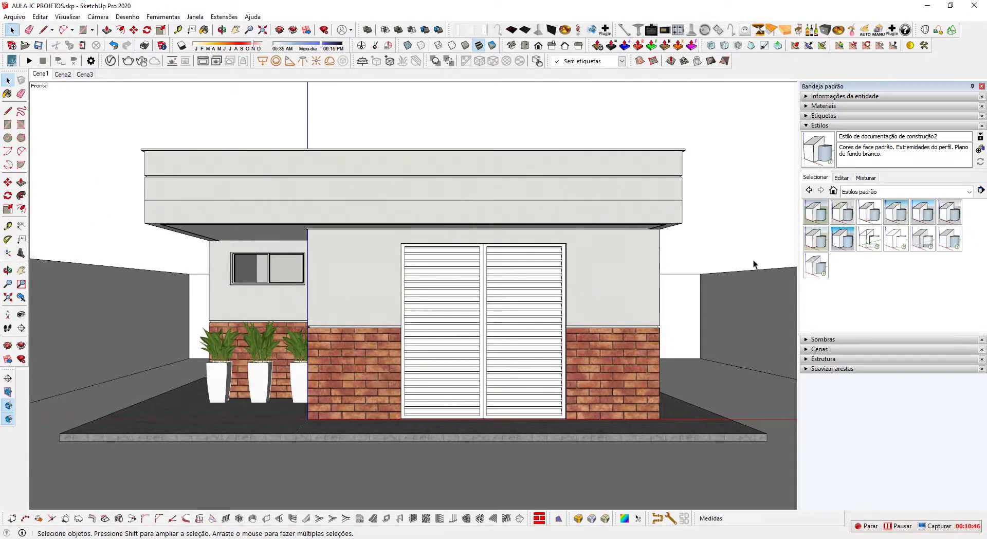
{"action": "left_click", "coordinate": [923, 212]}
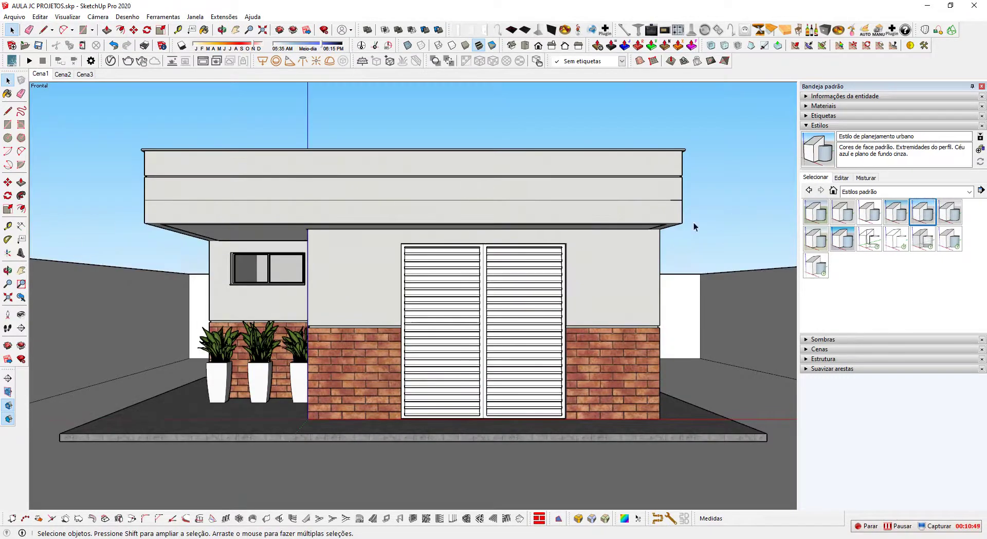
{"action": "left_click", "coordinate": [823, 211]}
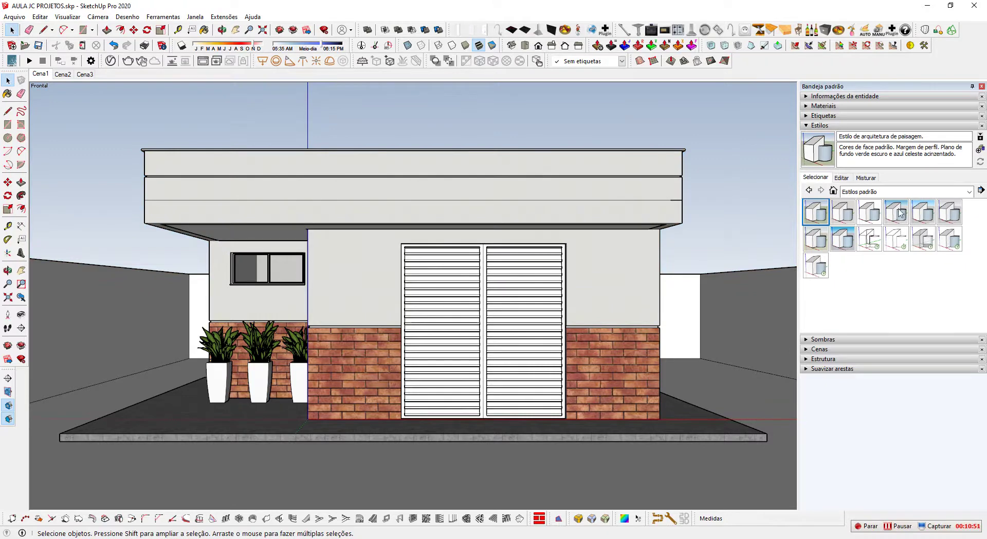
{"action": "left_click", "coordinate": [921, 211]}
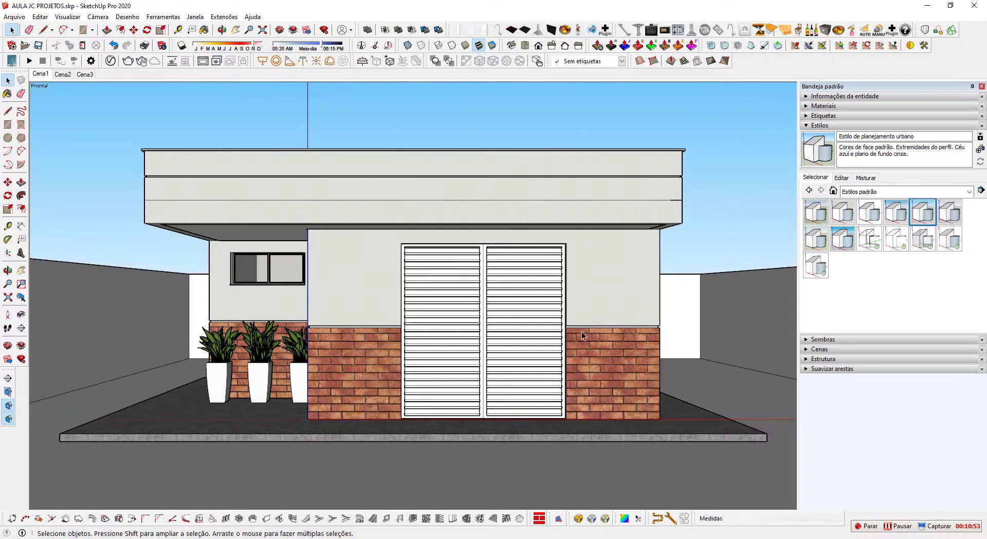
Turn off Perfis and Tracejados in the edge settings of Estilo de planejamento urbano.
{"action": "left_click", "coordinate": [840, 178]}
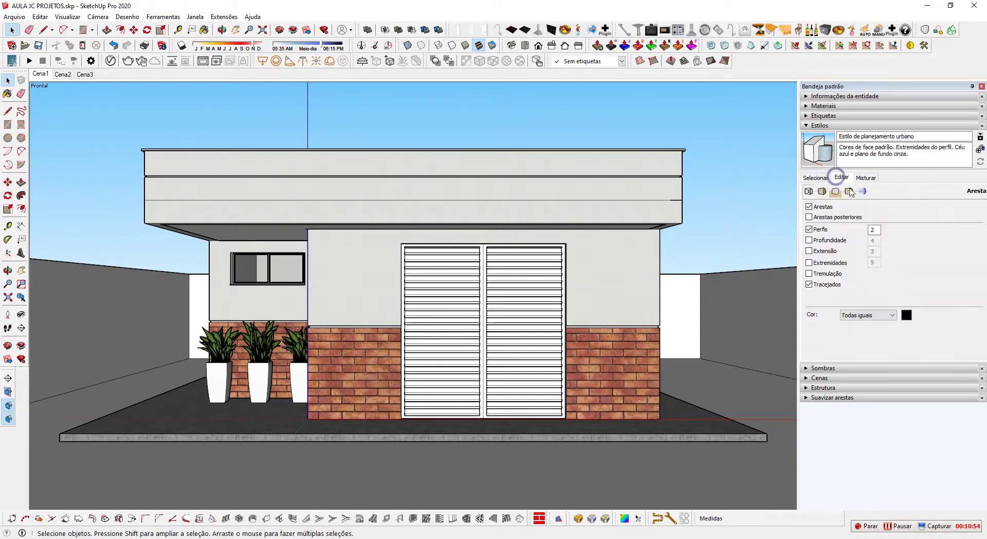
{"action": "left_click", "coordinate": [810, 230]}
{"action": "left_click", "coordinate": [809, 284]}
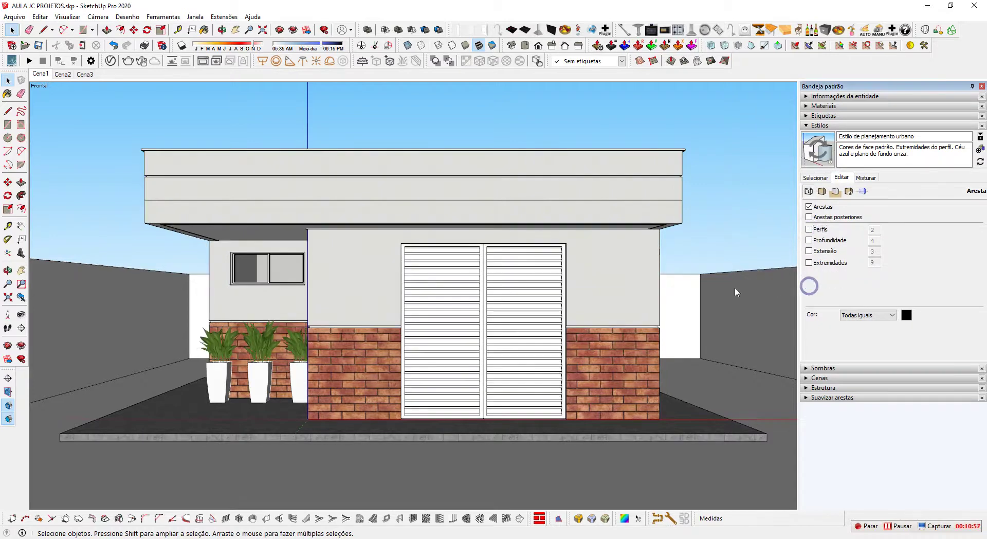
Add a new scene from the Cena1 view, saving the style changes as a new style.
{"action": "right_click", "coordinate": [40, 73]}
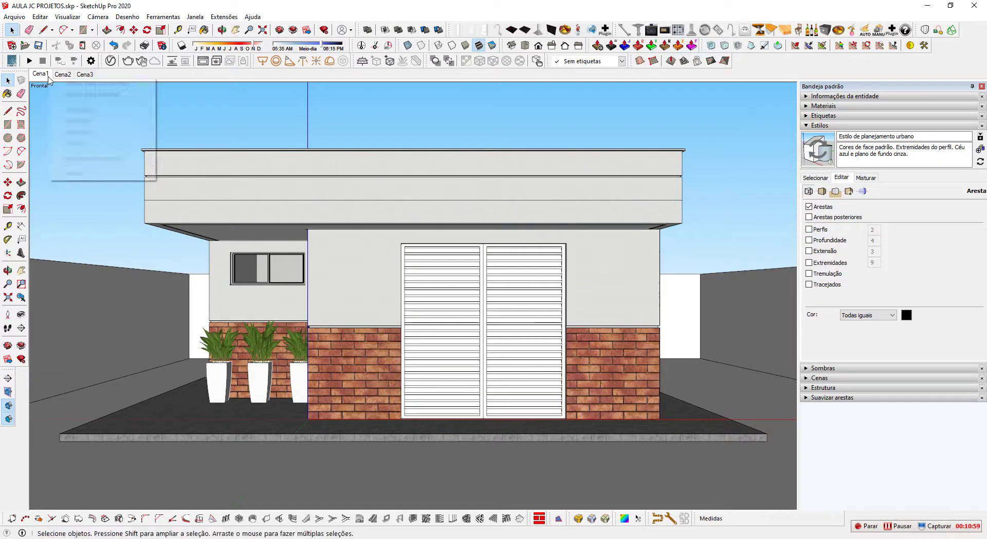
{"action": "left_click", "coordinate": [80, 109]}
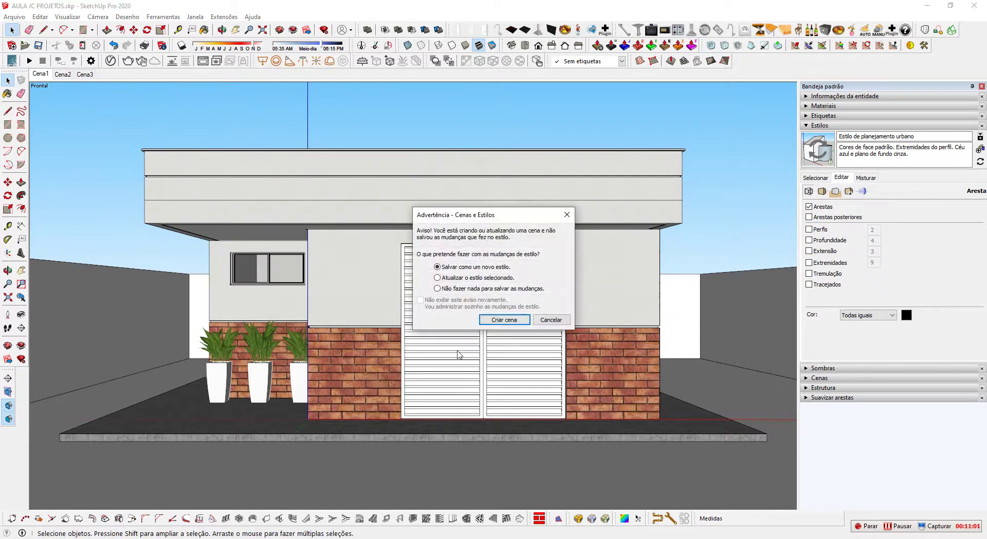
{"action": "left_click", "coordinate": [498, 320]}
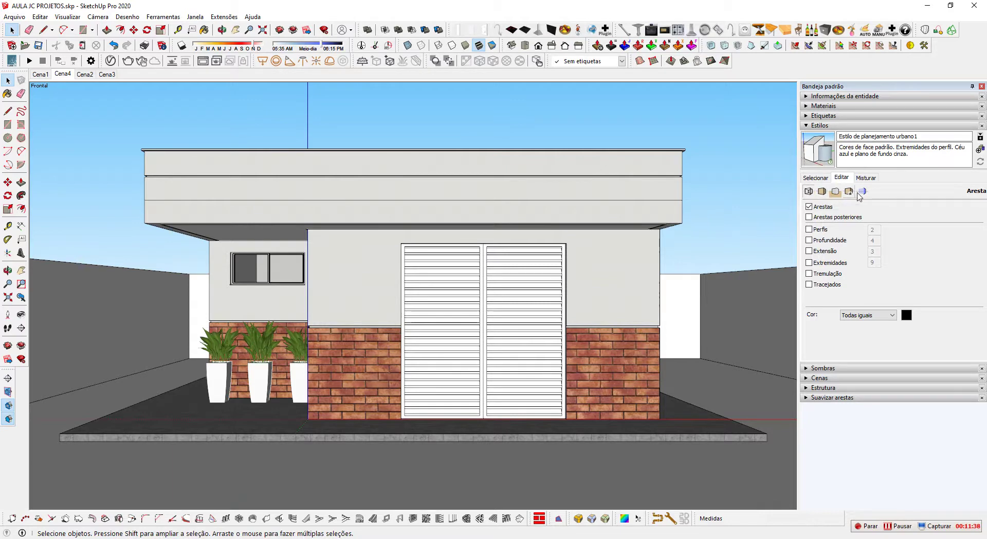
{"action": "left_click", "coordinate": [817, 178]}
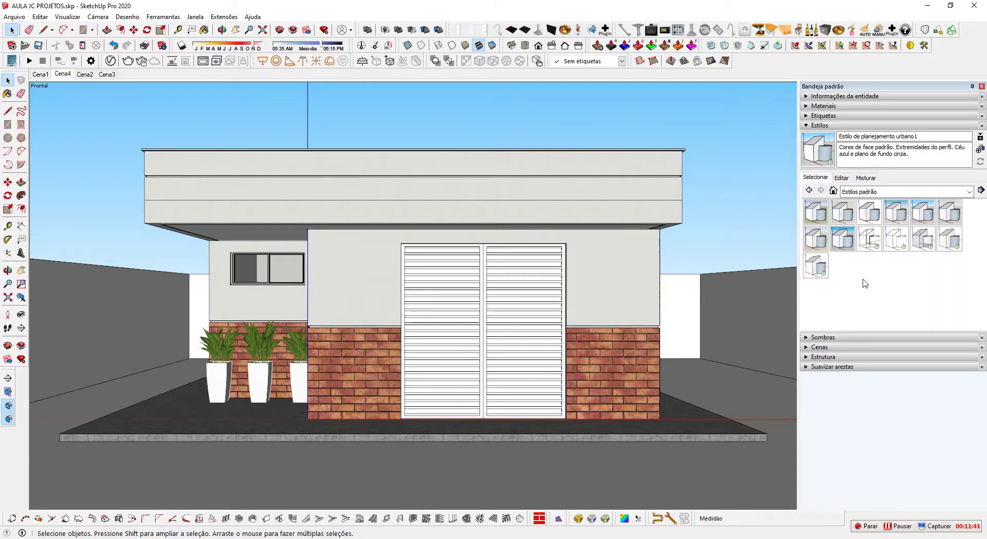
{"action": "left_click", "coordinate": [843, 178]}
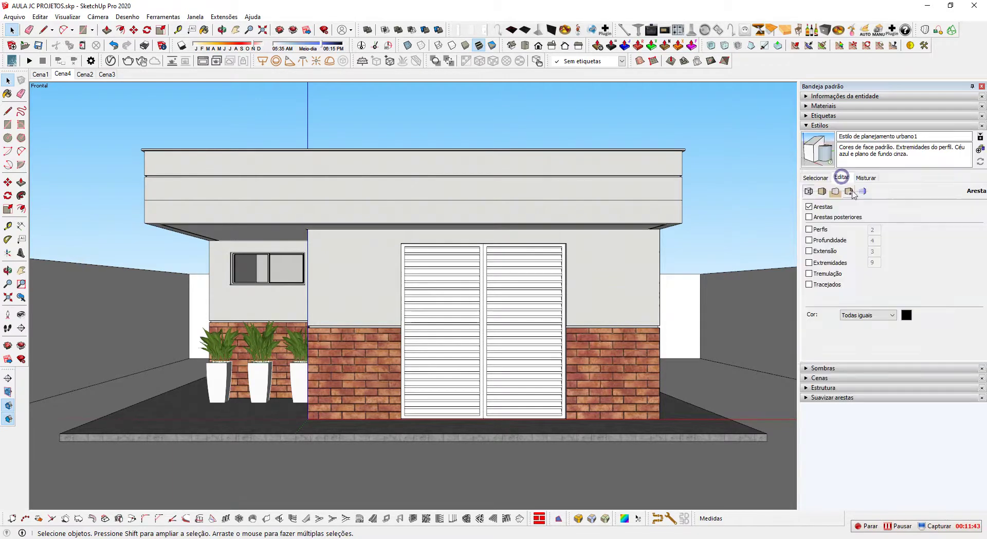
{"action": "left_click", "coordinate": [817, 179]}
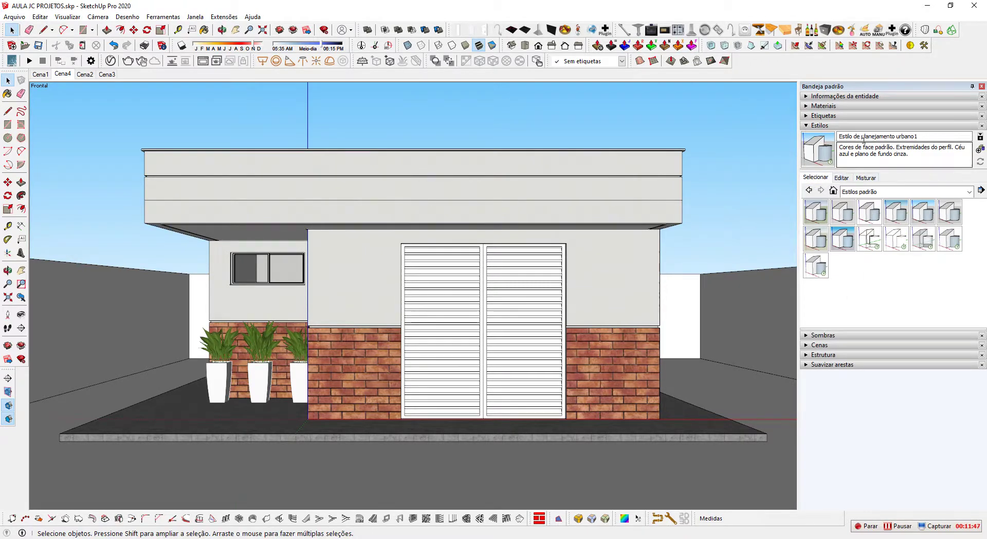
Collapse Estilos, expand the Sombras settings and undock the Sombras toolbar into the drawing area above the building.
{"action": "left_click", "coordinate": [851, 125]}
{"action": "left_click", "coordinate": [823, 135]}
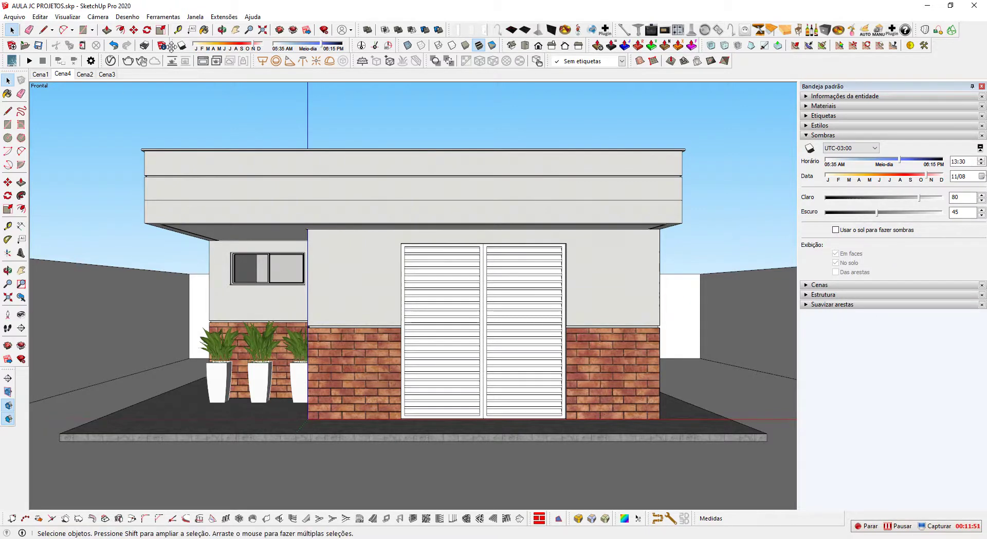
{"action": "left_click_drag", "start_coordinate": [177, 45], "coordinate": [214, 99]}
{"action": "left_click", "coordinate": [238, 101]}
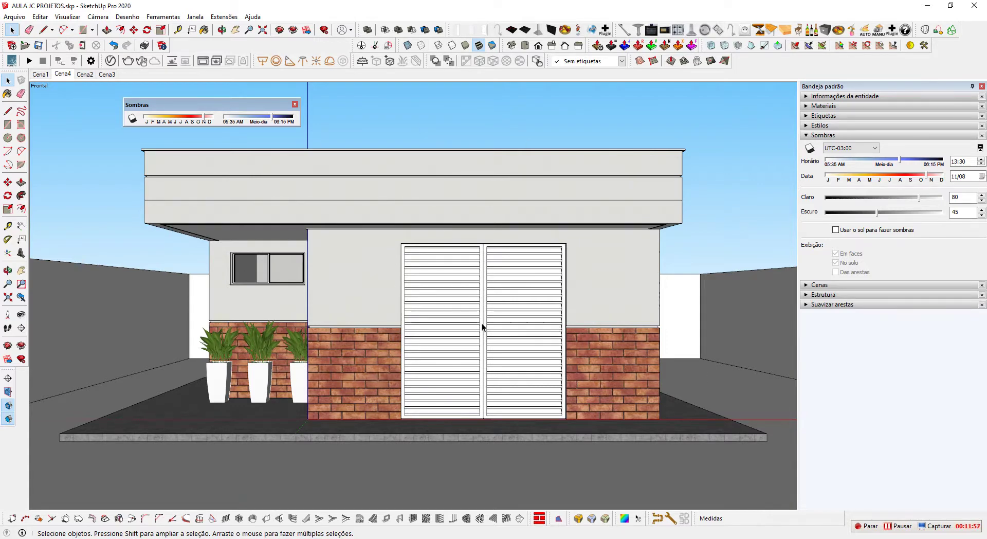
{"action": "left_click_drag", "start_coordinate": [203, 106], "coordinate": [64, 135]}
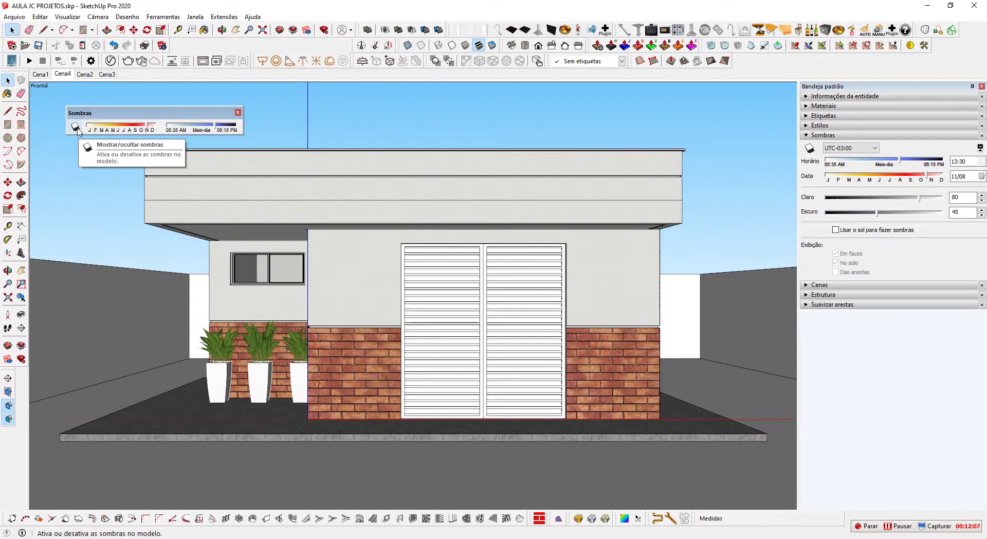
Display the model's shadows with the date set to 09/02 and the time set to 12:03.
{"action": "left_click", "coordinate": [77, 127]}
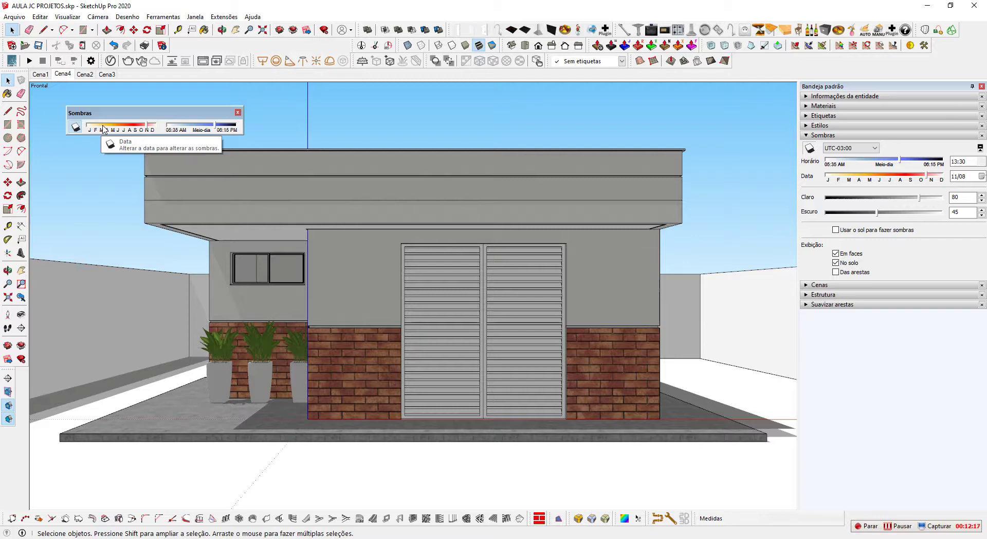
{"action": "left_click", "coordinate": [146, 125]}
{"action": "left_click_drag", "start_coordinate": [148, 128], "coordinate": [132, 142]}
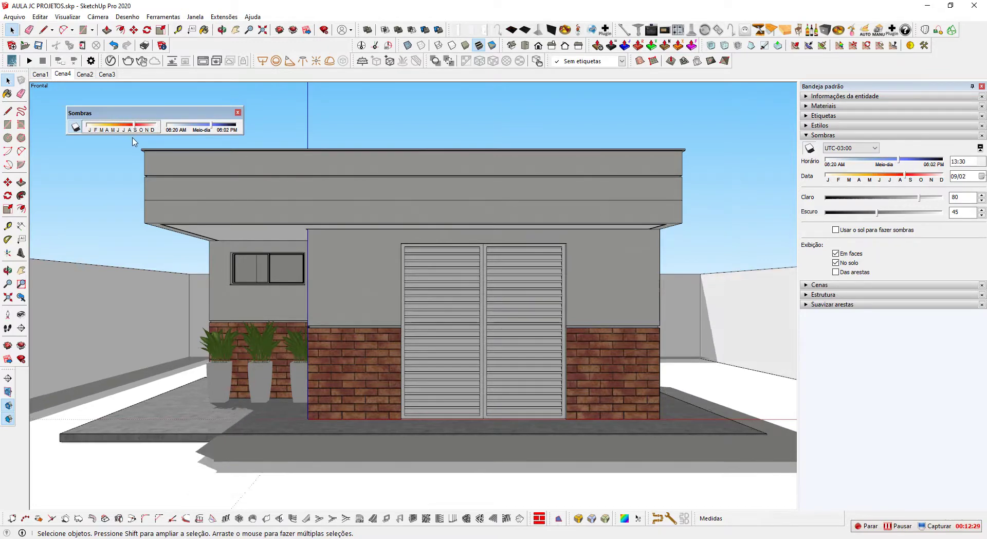
{"action": "left_click_drag", "start_coordinate": [209, 128], "coordinate": [240, 136]}
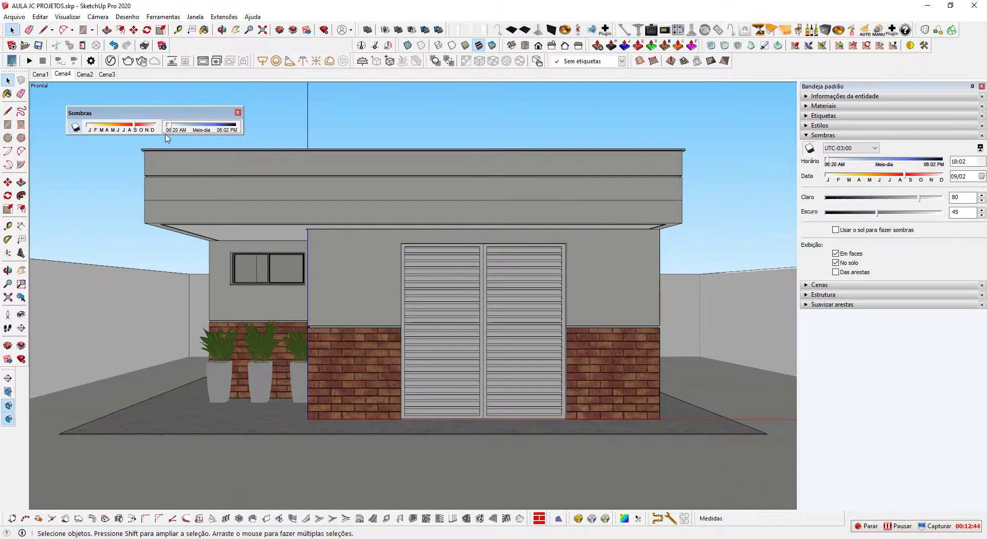
{"action": "left_click_drag", "start_coordinate": [168, 138], "coordinate": [203, 136]}
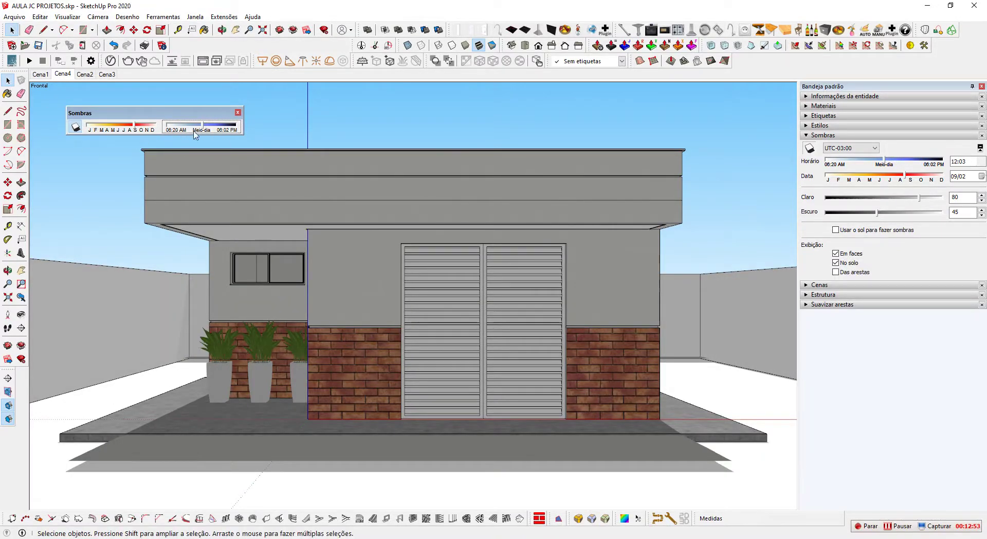
Move the whole model, building and perimeter walls, so the front corner of the left side wall sits on the axes' origin.
{"action": "middle_click_drag", "start_coordinate": [35, 455], "coordinate": [328, 368]}
{"action": "scroll", "coordinate": [324, 355], "scroll_direction": "down", "scroll_amount": 5}
{"action": "scroll", "coordinate": [328, 368], "scroll_direction": "up", "scroll_amount": 3}
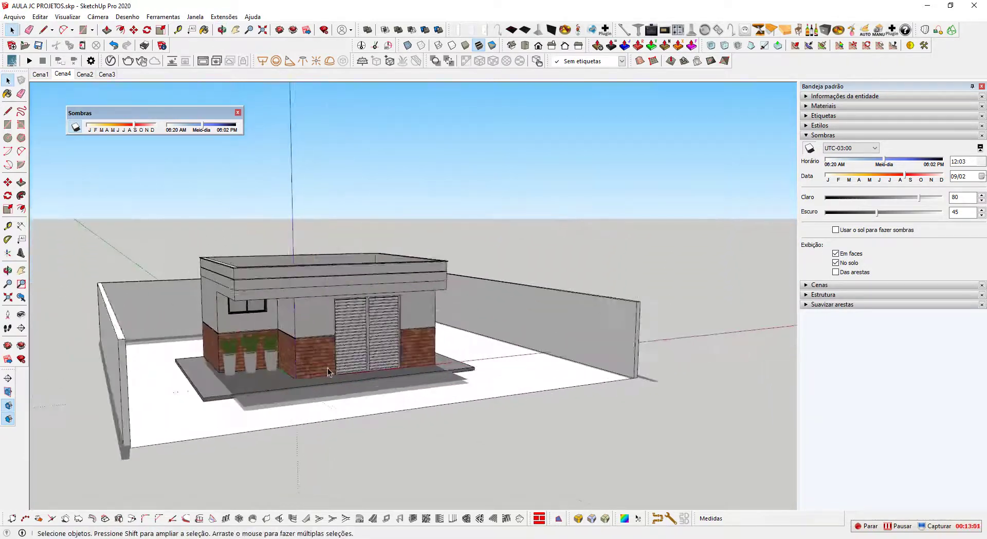
{"action": "scroll", "coordinate": [328, 368], "scroll_direction": "up", "scroll_amount": 3}
{"action": "middle_click_drag", "start_coordinate": [272, 406], "coordinate": [280, 394]}
{"action": "scroll", "coordinate": [280, 391], "scroll_direction": "down", "scroll_amount": 7}
{"action": "left_click_drag", "start_coordinate": [46, 200], "coordinate": [460, 430]}
{"action": "scroll", "coordinate": [247, 399], "scroll_direction": "up", "scroll_amount": 2}
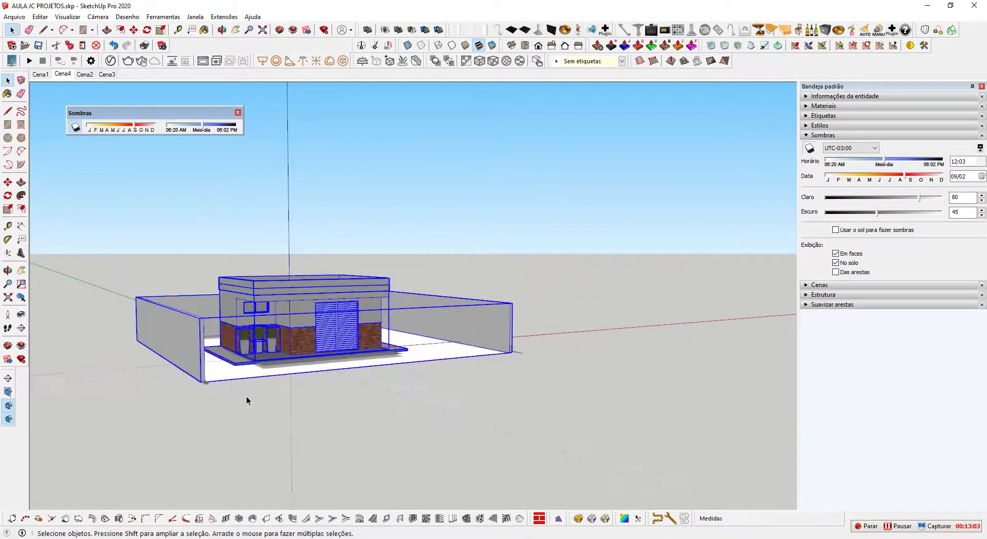
{"action": "scroll", "coordinate": [185, 388], "scroll_direction": "up", "scroll_amount": 6}
{"action": "key", "text": "m"}
{"action": "middle_click_drag", "start_coordinate": [220, 376], "coordinate": [247, 328]}
{"action": "scroll", "coordinate": [250, 335], "scroll_direction": "down", "scroll_amount": 2}
{"action": "left_click", "coordinate": [252, 335]}
{"action": "middle_click_drag", "start_coordinate": [263, 268], "coordinate": [236, 298]}
{"action": "middle_click_drag", "start_coordinate": [596, 288], "coordinate": [312, 368]}
{"action": "left_click", "coordinate": [327, 288]}
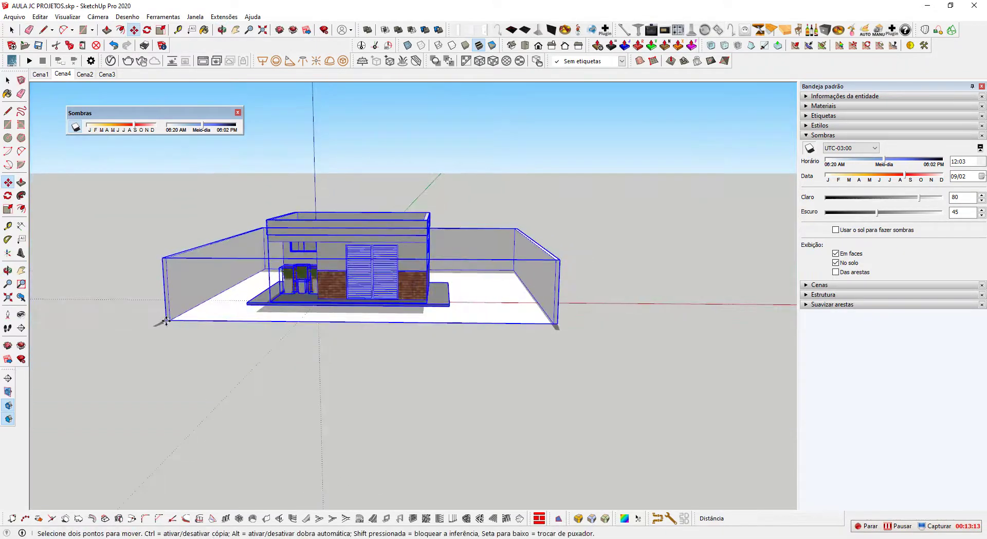
{"action": "left_click", "coordinate": [319, 300]}
{"action": "left_click", "coordinate": [318, 301]}
{"action": "key", "text": "space"}
{"action": "scroll", "coordinate": [452, 356], "scroll_direction": "down", "scroll_amount": 1}
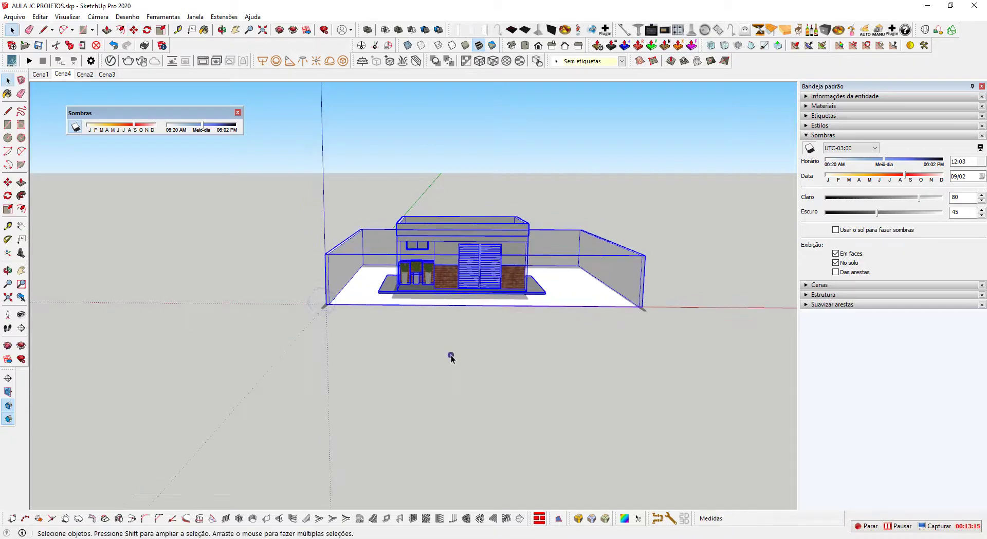
{"action": "left_click", "coordinate": [451, 356]}
Switch to the front view and frame the building's facade closely to examine its shadows.
{"action": "scroll", "coordinate": [326, 308], "scroll_direction": "up", "scroll_amount": 4}
{"action": "middle_click_drag", "start_coordinate": [328, 307], "coordinate": [358, 298]}
{"action": "scroll", "coordinate": [357, 298], "scroll_direction": "down", "scroll_amount": 2}
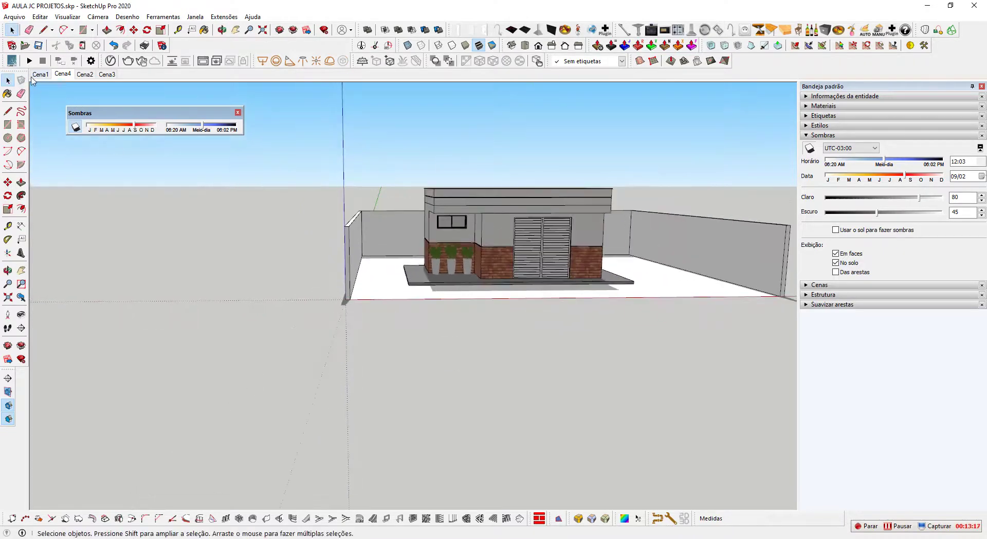
{"action": "middle_click_drag", "start_coordinate": [409, 200], "coordinate": [408, 198]}
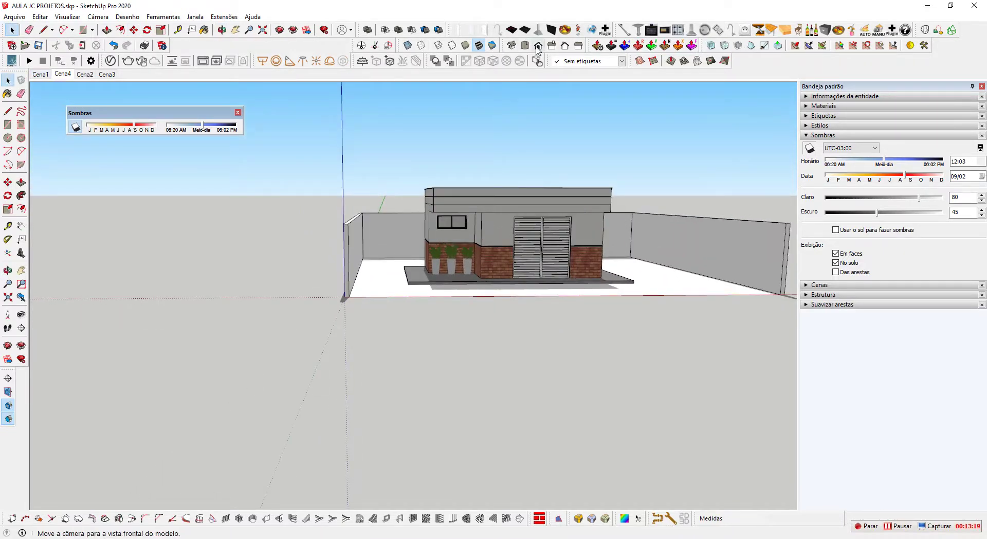
{"action": "left_click", "coordinate": [538, 46]}
{"action": "scroll", "coordinate": [350, 289], "scroll_direction": "up", "scroll_amount": 5}
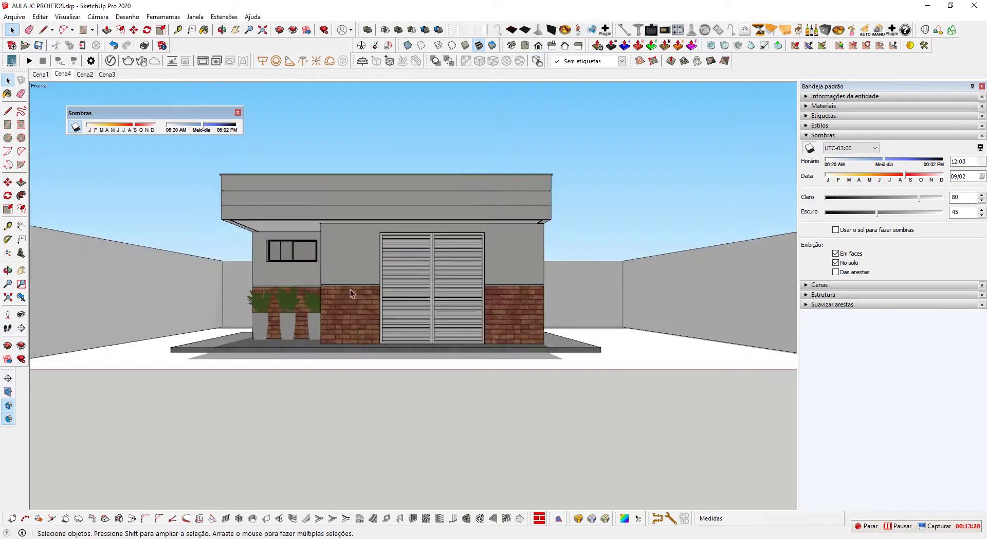
{"action": "scroll", "coordinate": [396, 313], "scroll_direction": "up", "scroll_amount": 3}
{"action": "middle_click_drag", "start_coordinate": [412, 308], "coordinate": [405, 304]}
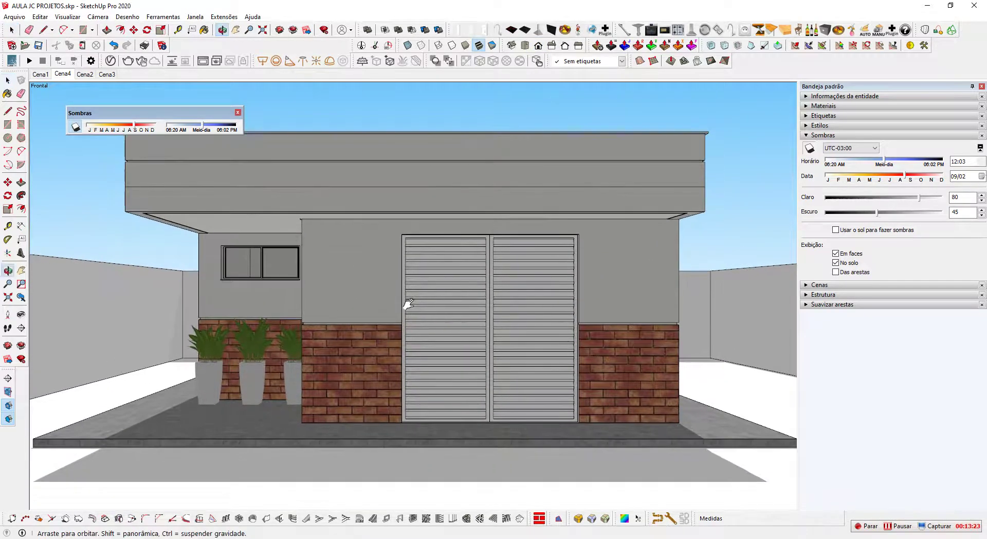
Update scene Cena4 with the current front view and shadow settings, and reposition the floating Sombras toolbar over the sky above the roof.
{"action": "right_click", "coordinate": [45, 76]}
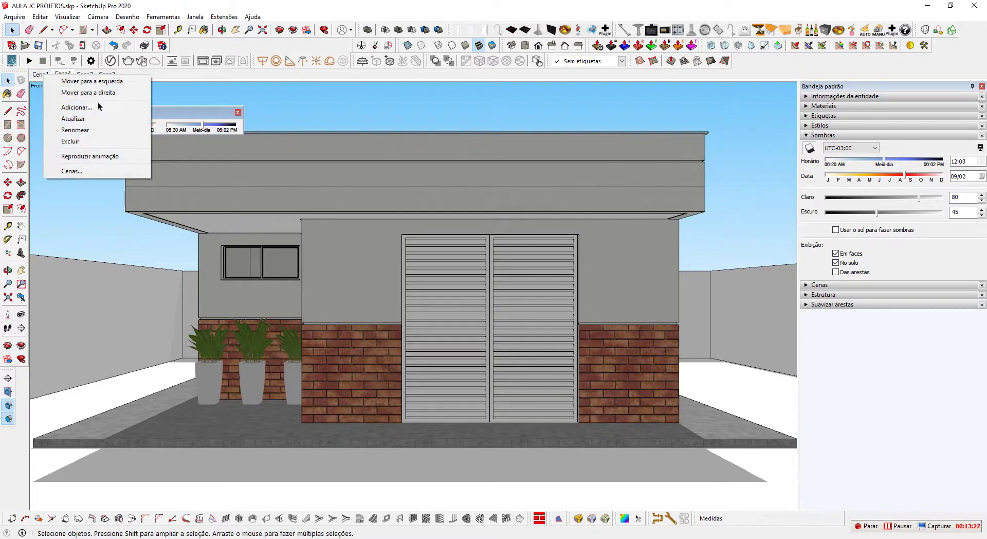
{"action": "left_click", "coordinate": [185, 97]}
{"action": "right_click", "coordinate": [64, 75]}
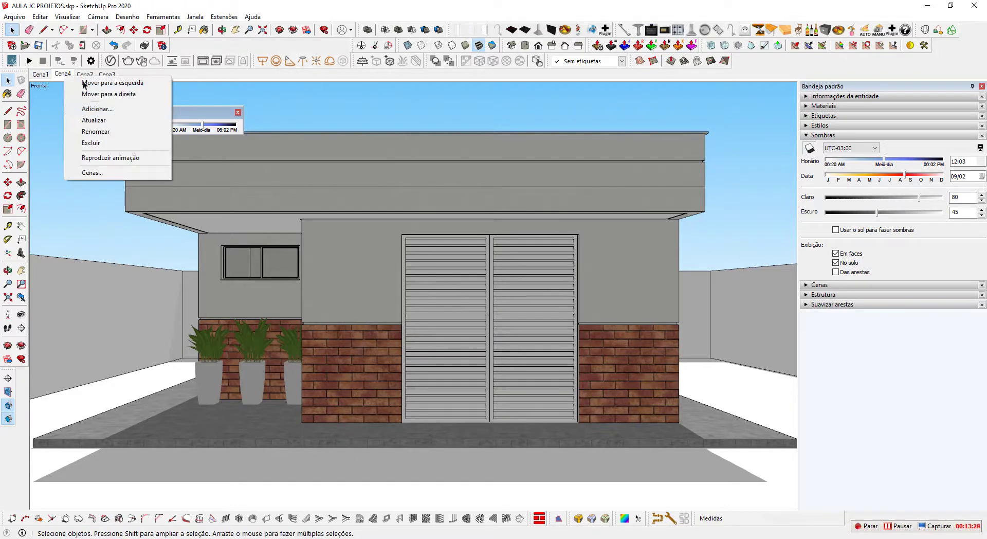
{"action": "left_click", "coordinate": [100, 122]}
{"action": "left_click_drag", "start_coordinate": [364, 83], "coordinate": [321, 82]}
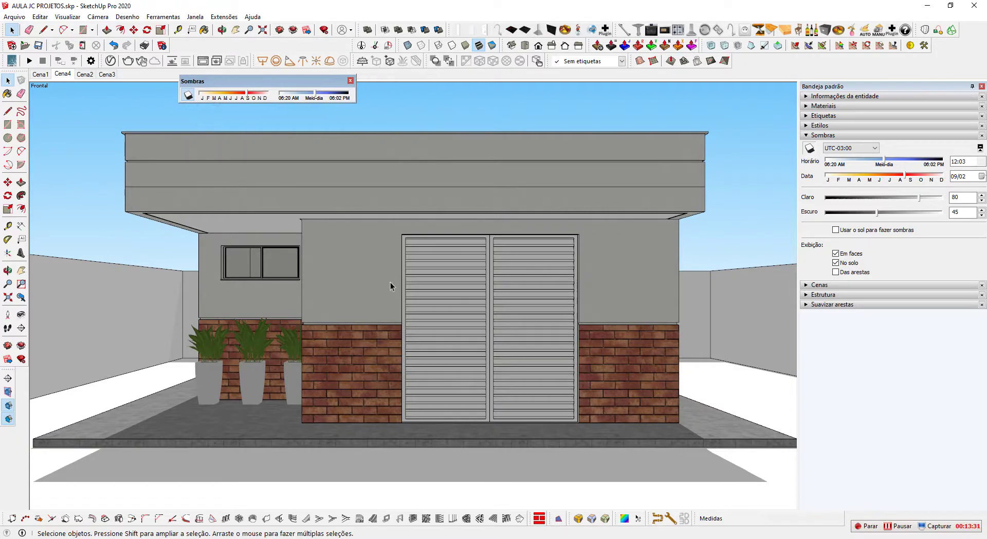
{"action": "left_click_drag", "start_coordinate": [243, 86], "coordinate": [276, 110]}
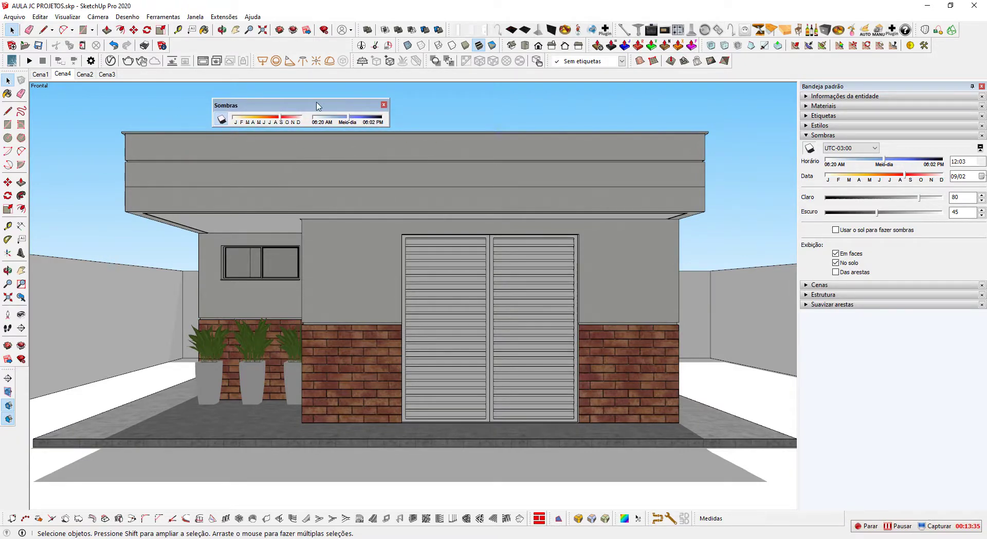
Set the shadow time to 10:44, the date to 09/22, Claro to 49 and Escuro to 65.
{"action": "left_click", "coordinate": [851, 136]}
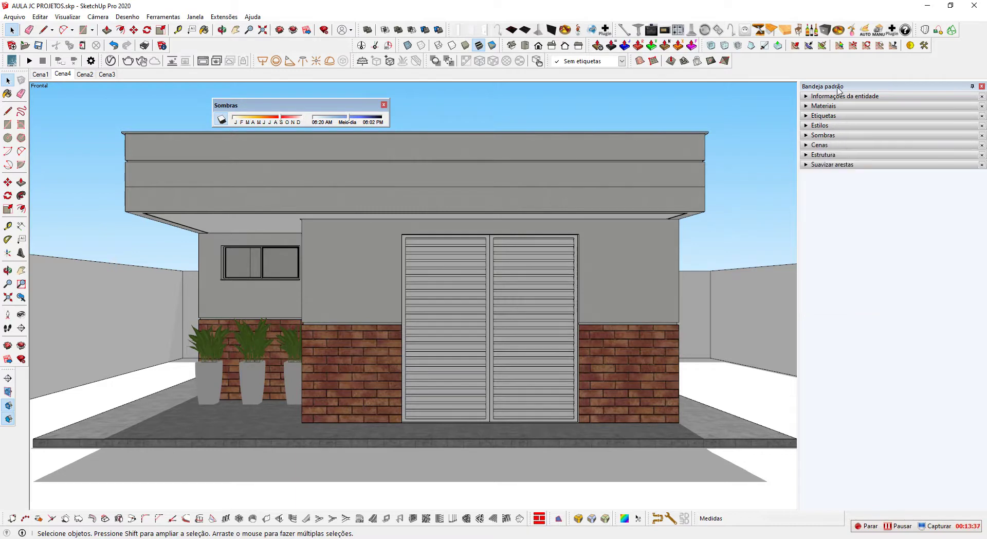
{"action": "left_click", "coordinate": [839, 136]}
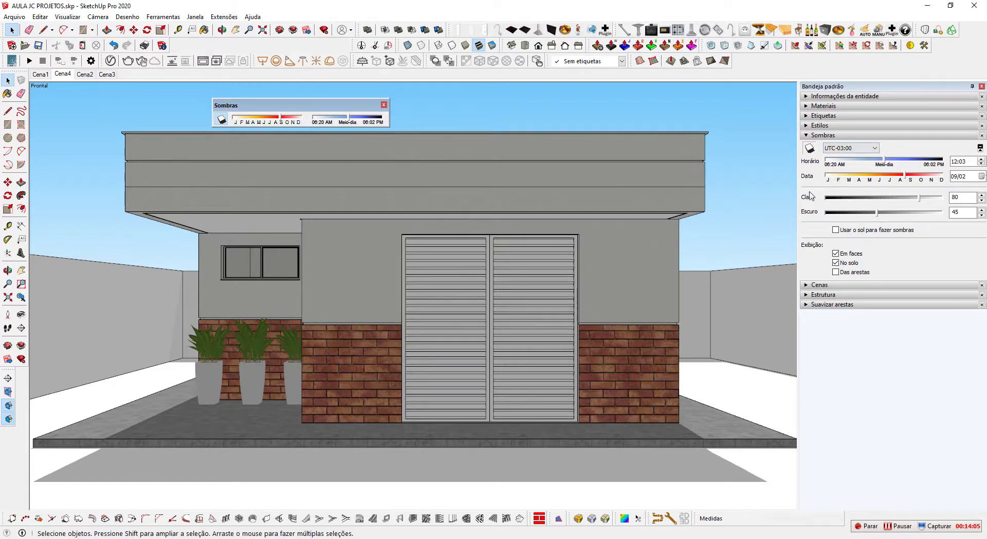
{"action": "left_click_drag", "start_coordinate": [884, 161], "coordinate": [912, 182]}
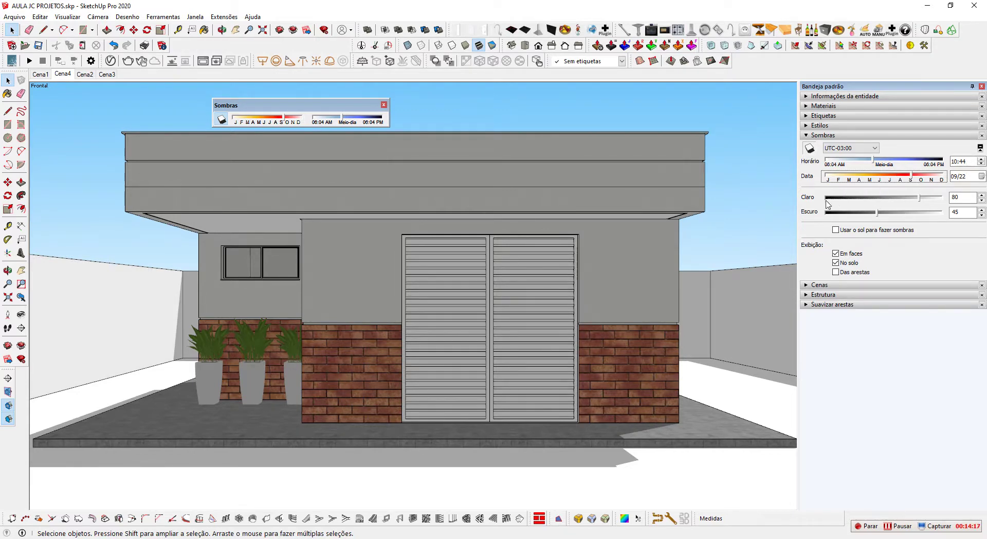
{"action": "mouse_move", "coordinate": [920, 197]}
{"action": "left_mouse_down"}
{"action": "mouse_move", "coordinate": [869, 204]}
{"action": "mouse_move", "coordinate": [931, 204]}
{"action": "mouse_move", "coordinate": [849, 205]}
{"action": "mouse_move", "coordinate": [910, 208]}
{"action": "mouse_move", "coordinate": [864, 213]}
{"action": "mouse_move", "coordinate": [901, 219]}
{"action": "left_mouse_up"}
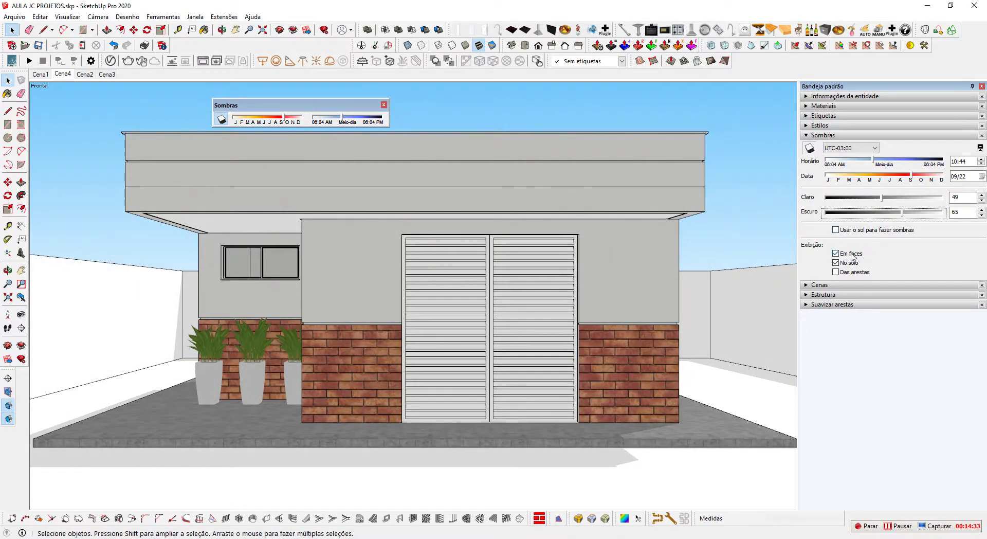
Try the No solo, Em faces and Das arestas shadow display options, leaving only Em faces enabled.
{"action": "left_click", "coordinate": [835, 263]}
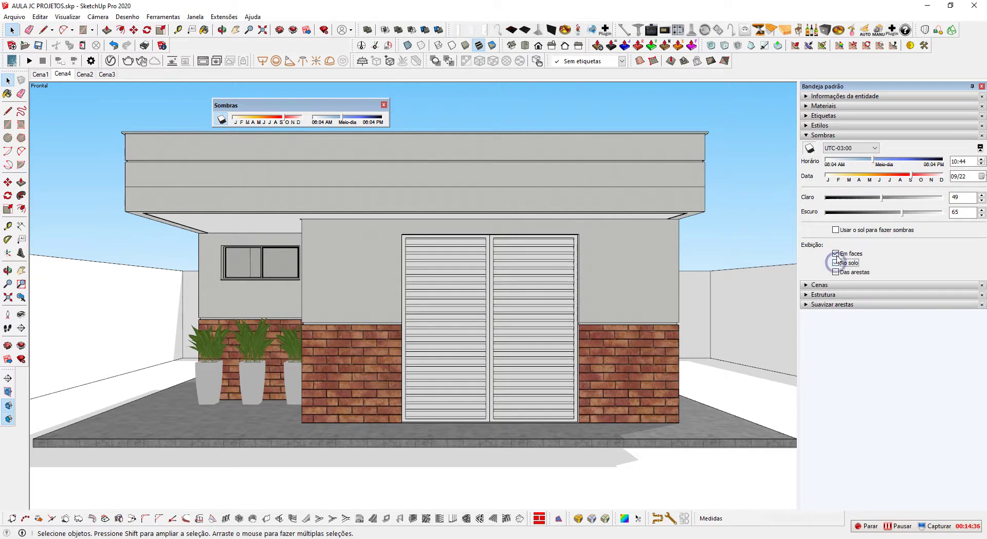
{"action": "left_click", "coordinate": [836, 263]}
{"action": "left_click", "coordinate": [835, 253]}
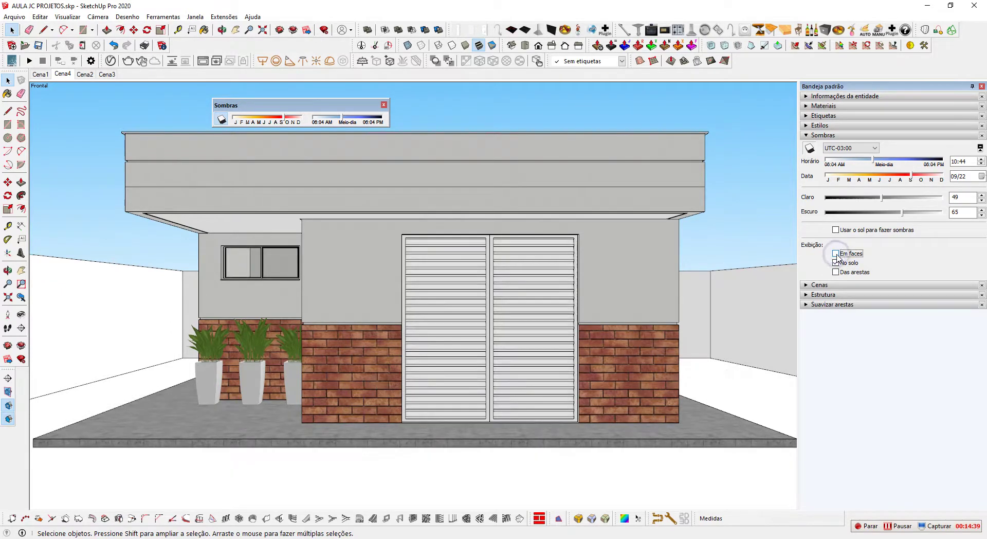
{"action": "left_click", "coordinate": [835, 254]}
{"action": "left_click", "coordinate": [836, 272]}
{"action": "left_click", "coordinate": [836, 272]}
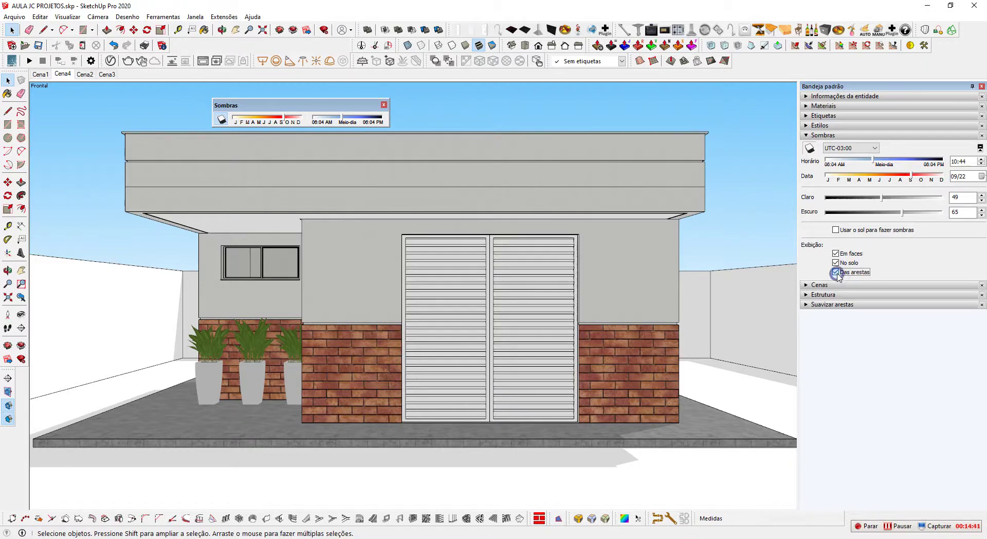
{"action": "left_click", "coordinate": [836, 262]}
Dock the Sombras toolbar among the other toolbars in the second row and collapse the Sombras settings.
{"action": "left_click_drag", "start_coordinate": [277, 99], "coordinate": [245, 52]}
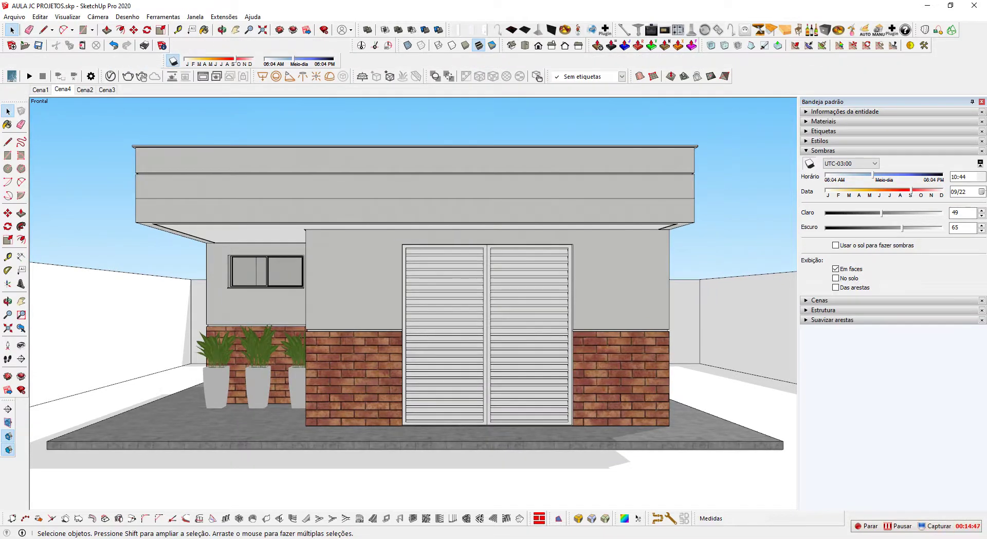
{"action": "left_click", "coordinate": [905, 528]}
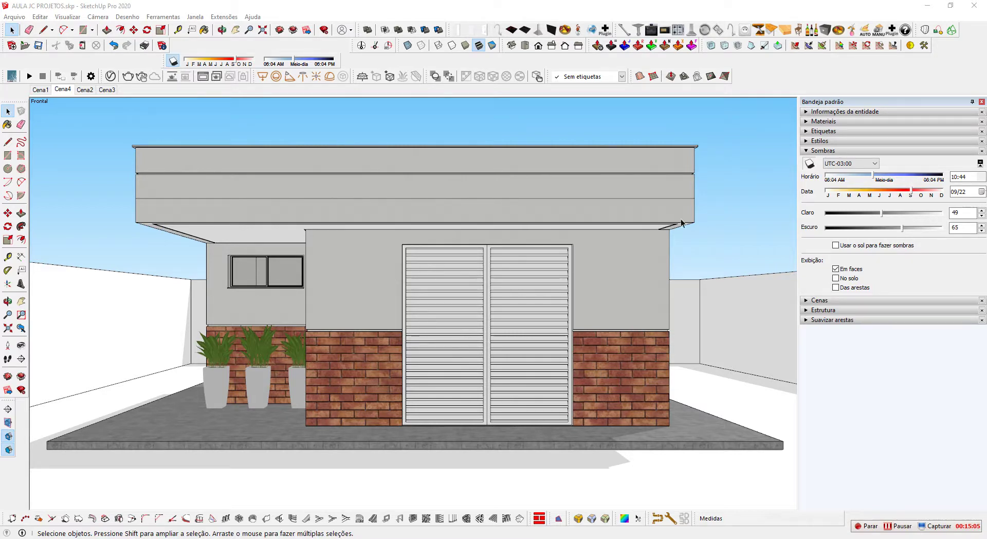
{"action": "left_click", "coordinate": [823, 151]}
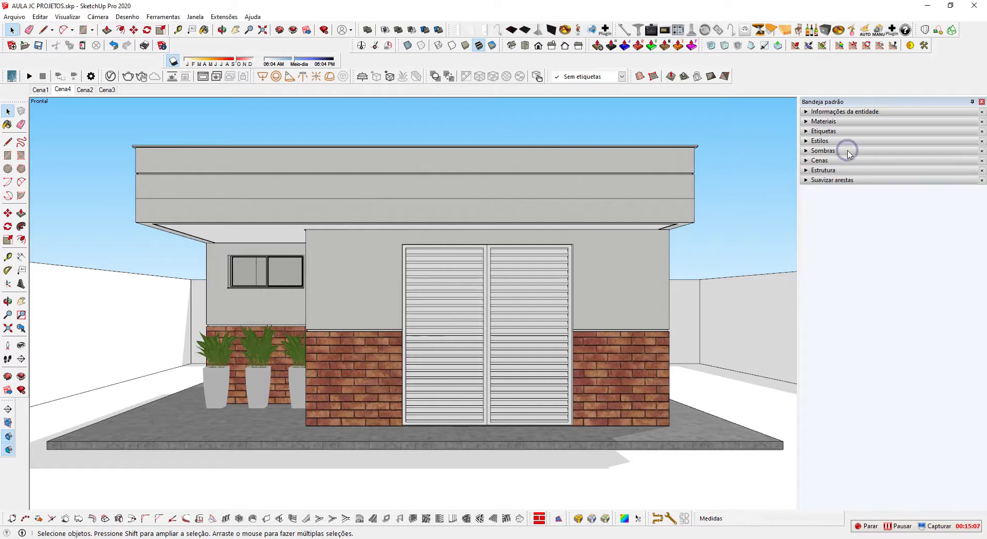
{"action": "left_click_drag", "start_coordinate": [168, 61], "coordinate": [176, 45]}
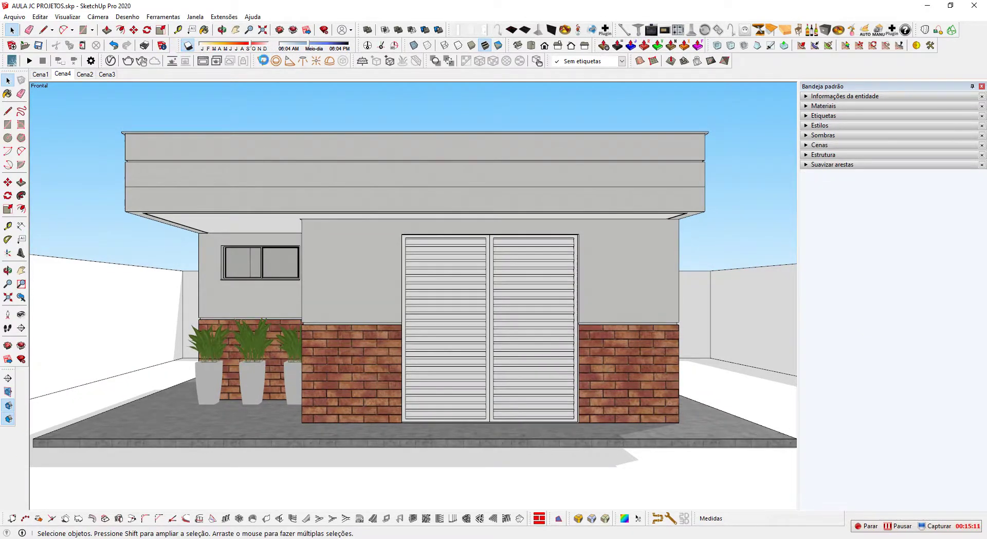
{"action": "left_click_drag", "start_coordinate": [178, 45], "coordinate": [175, 45]}
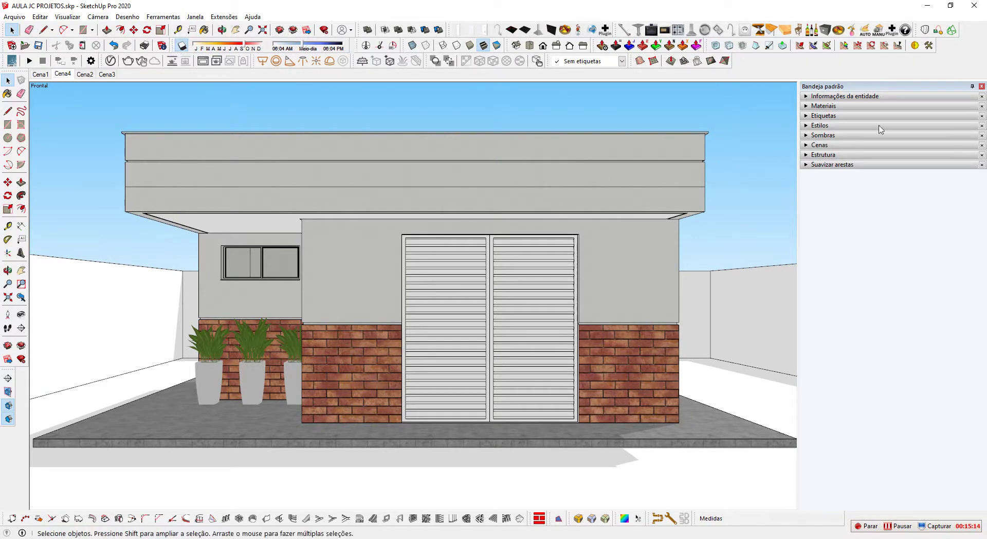
Briefly review the Etiquetas and Sombras sections, then expand the Cenas section to list the model's scenes.
{"action": "left_click", "coordinate": [844, 116]}
{"action": "left_click", "coordinate": [843, 116]}
{"action": "left_click", "coordinate": [838, 135]}
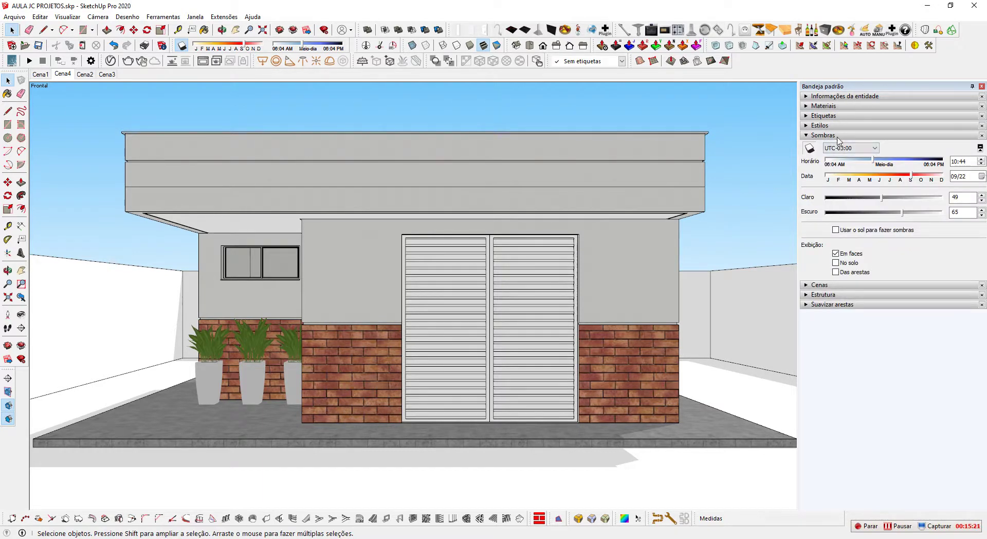
{"action": "left_click", "coordinate": [840, 136]}
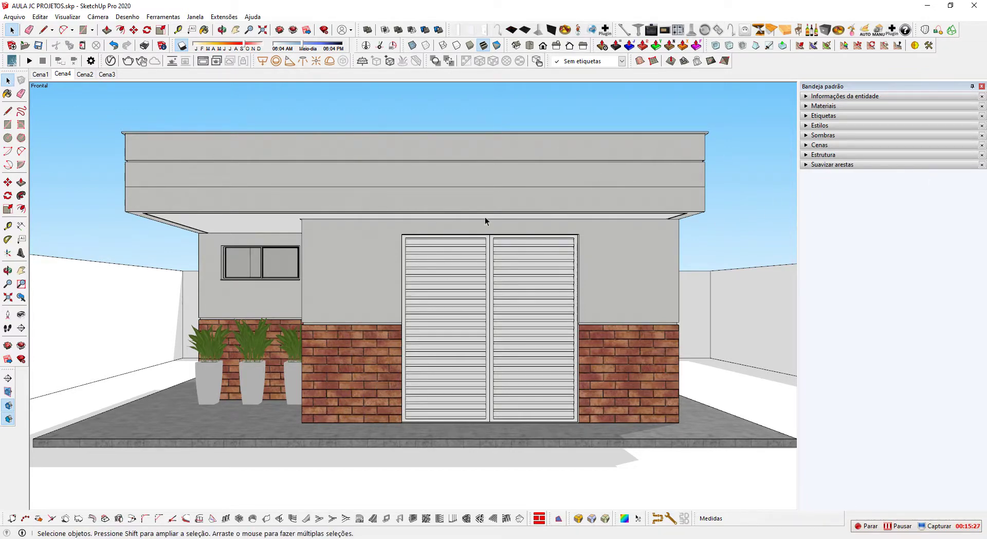
{"action": "left_click", "coordinate": [852, 145]}
{"action": "left_click", "coordinate": [555, 293]}
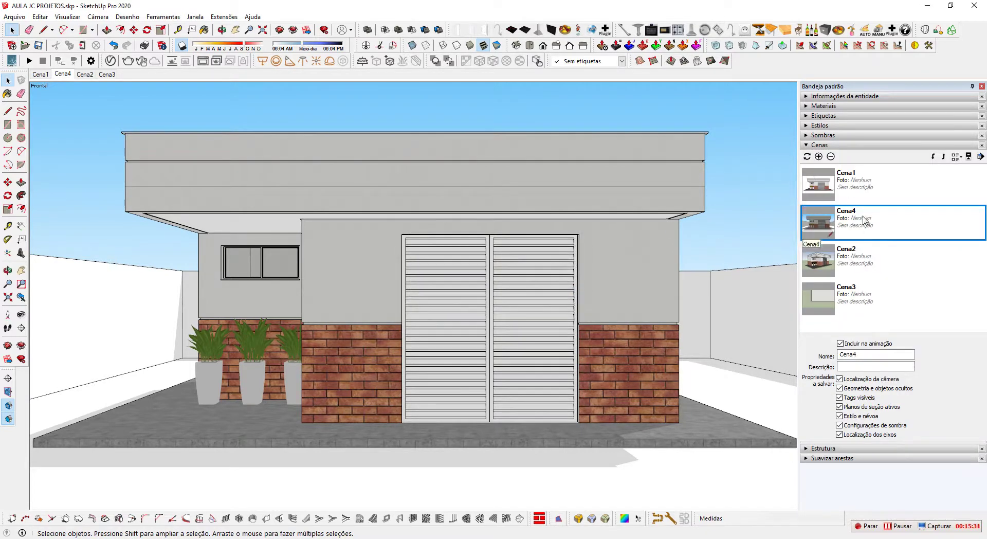
{"action": "left_click", "coordinate": [845, 145]}
{"action": "left_click", "coordinate": [846, 146]}
Delete all the saved scenes, first Cena1 and Cena4 together, then Cena2 and Cena3.
{"action": "left_click", "coordinate": [884, 307]}
{"action": "left_click", "coordinate": [862, 260], "text": "shift"}
{"action": "left_click", "coordinate": [851, 222], "text": "shift"}
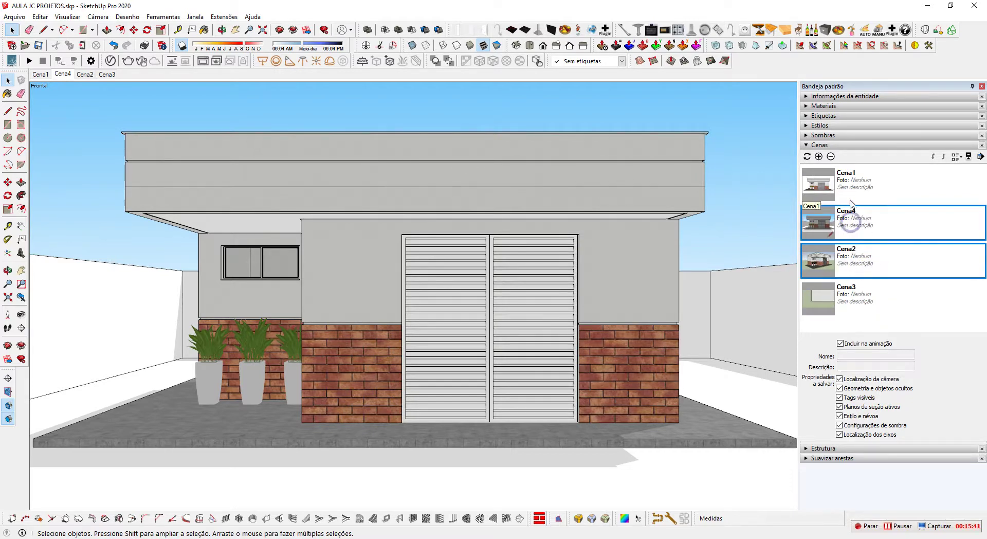
{"action": "left_click", "coordinate": [848, 198], "text": "shift"}
{"action": "left_click", "coordinate": [831, 156]}
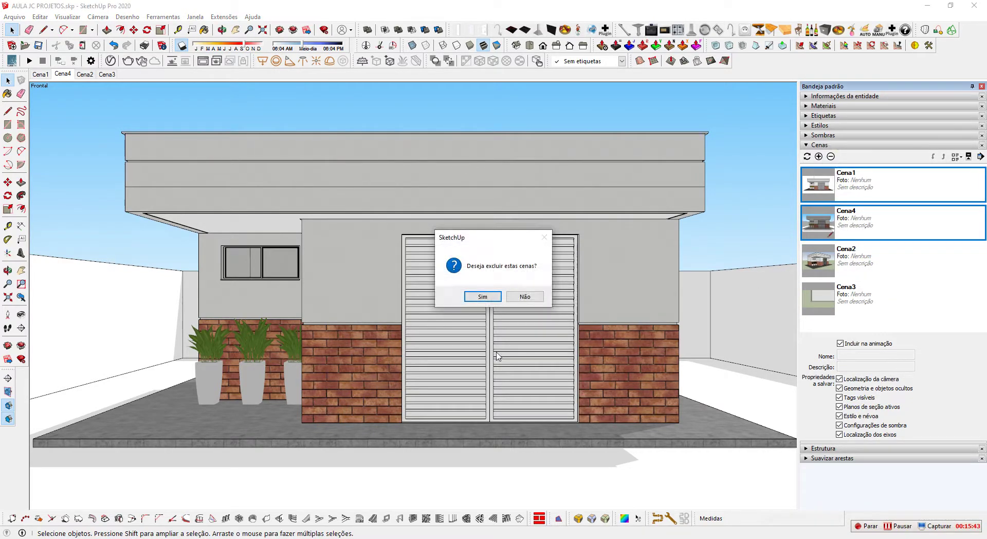
{"action": "left_click", "coordinate": [483, 297]}
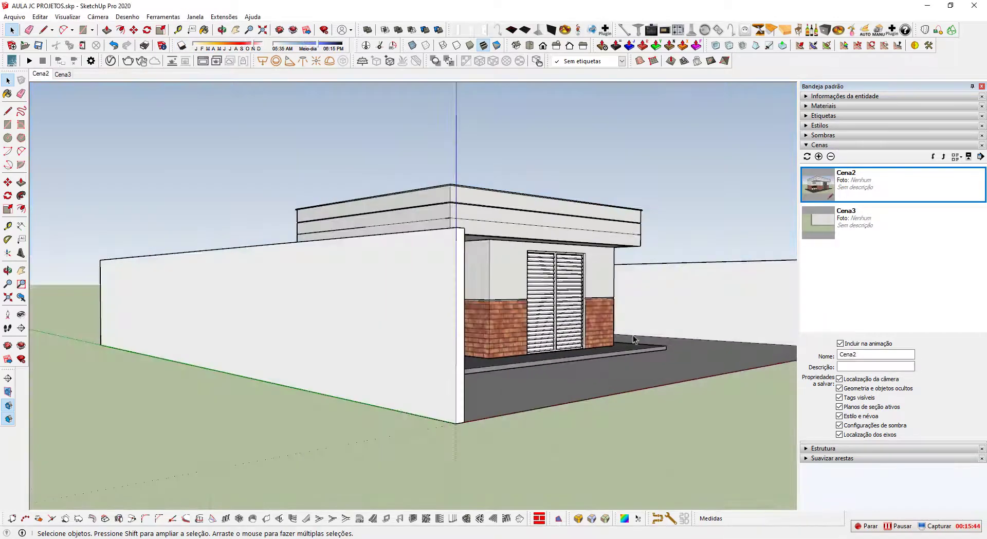
{"action": "left_click", "coordinate": [856, 221]}
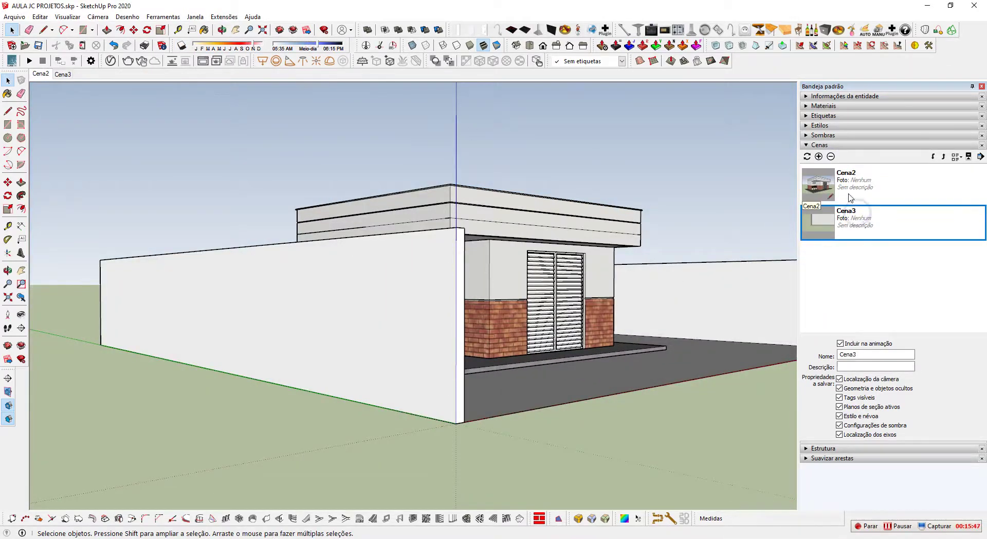
{"action": "left_click", "coordinate": [849, 186], "text": "shift"}
{"action": "left_click", "coordinate": [831, 156]}
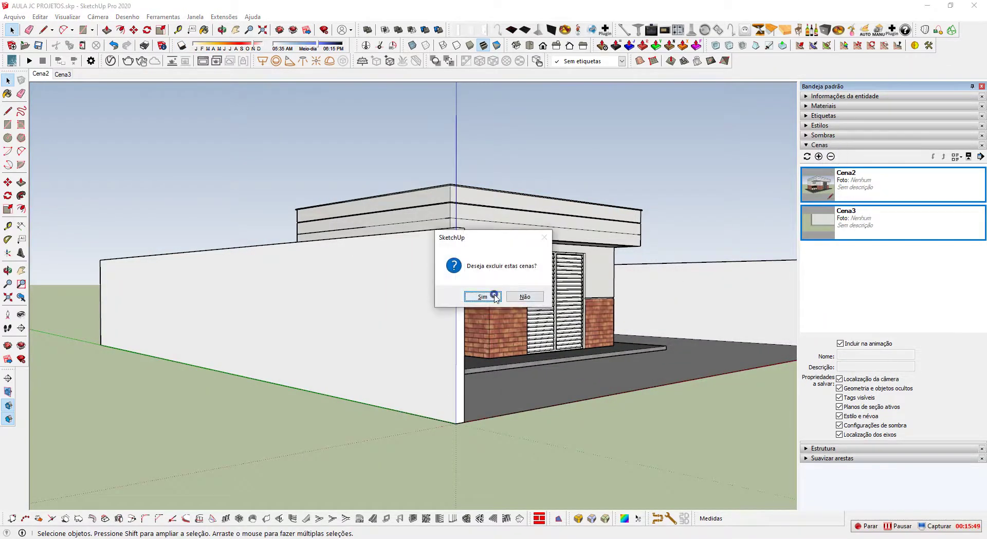
{"action": "left_click", "coordinate": [491, 296]}
Examine the building's facade, side wall and surroundings from several angles and distances without any saved scene.
{"action": "middle_click_drag", "start_coordinate": [437, 216], "coordinate": [188, 202]}
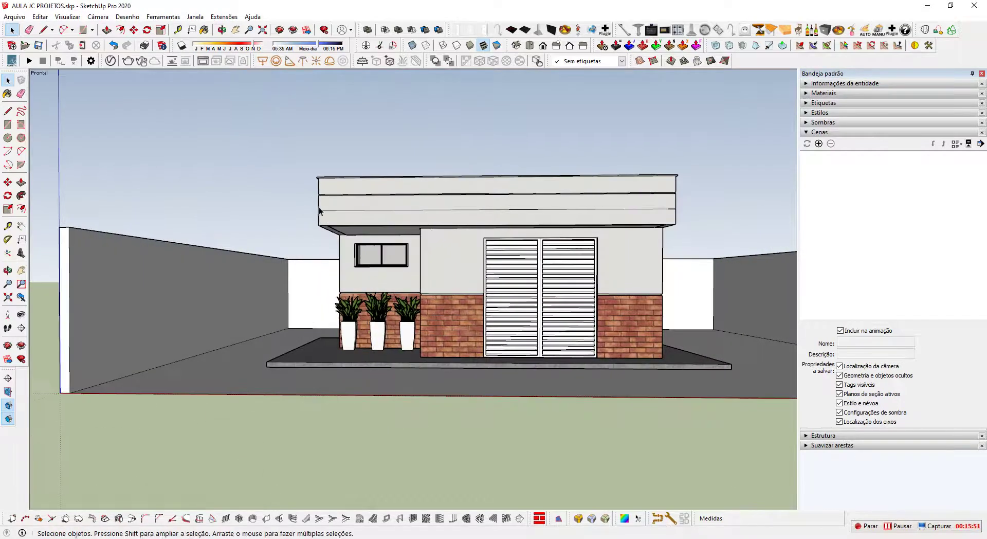
{"action": "middle_click_drag", "start_coordinate": [399, 218], "coordinate": [418, 300]}
{"action": "scroll", "coordinate": [388, 289], "scroll_direction": "down", "scroll_amount": 5}
{"action": "scroll", "coordinate": [419, 300], "scroll_direction": "up", "scroll_amount": 3}
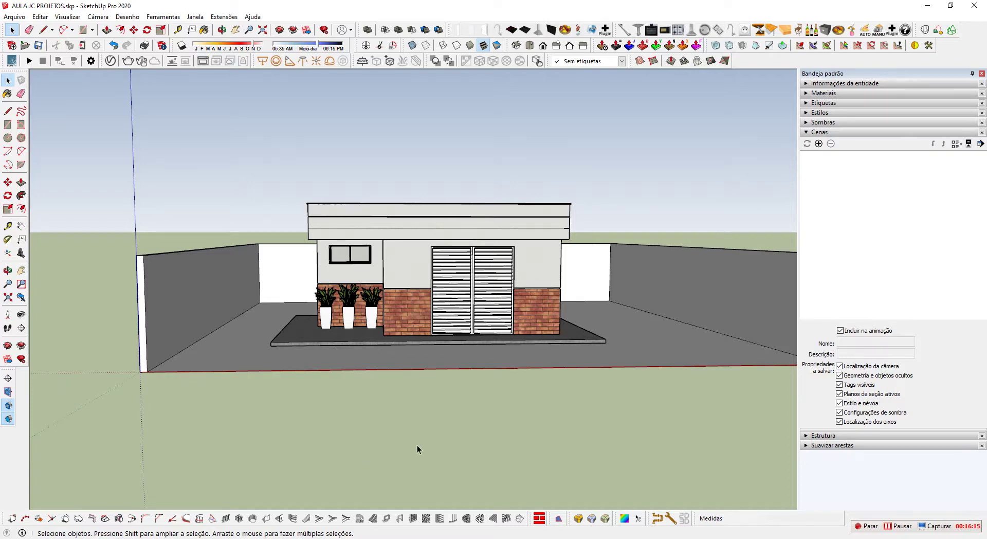
{"action": "middle_click_drag", "start_coordinate": [455, 338], "coordinate": [384, 335]}
{"action": "scroll", "coordinate": [475, 329], "scroll_direction": "up", "scroll_amount": 3}
{"action": "scroll", "coordinate": [454, 331], "scroll_direction": "up", "scroll_amount": 3}
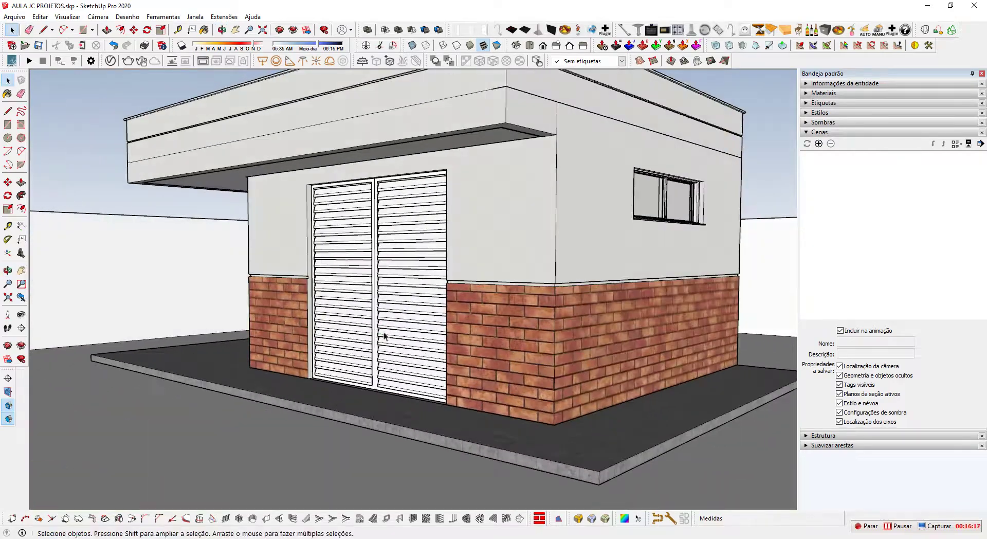
{"action": "middle_click_drag", "start_coordinate": [222, 296], "coordinate": [337, 286]}
{"action": "scroll", "coordinate": [385, 306], "scroll_direction": "down", "scroll_amount": 3}
{"action": "scroll", "coordinate": [383, 298], "scroll_direction": "up", "scroll_amount": 1}
{"action": "scroll", "coordinate": [165, 306], "scroll_direction": "up", "scroll_amount": 4}
{"action": "middle_click_drag", "start_coordinate": [160, 309], "coordinate": [142, 325]}
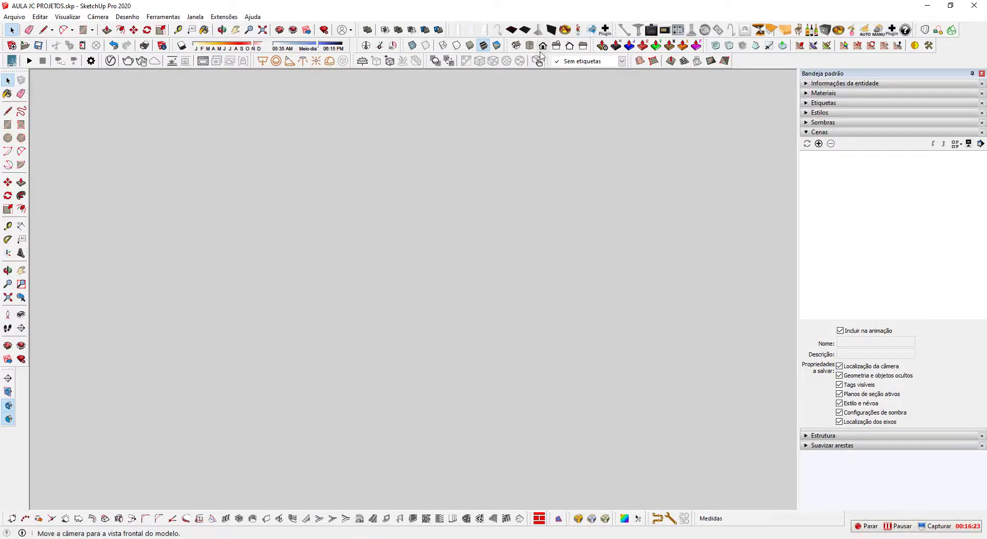
Add a new scene, Cena1, storing the front view with the building's facade centred and framed closely.
{"action": "left_click", "coordinate": [543, 45]}
{"action": "middle_click_drag", "start_coordinate": [470, 268], "coordinate": [545, 254], "text": "shift"}
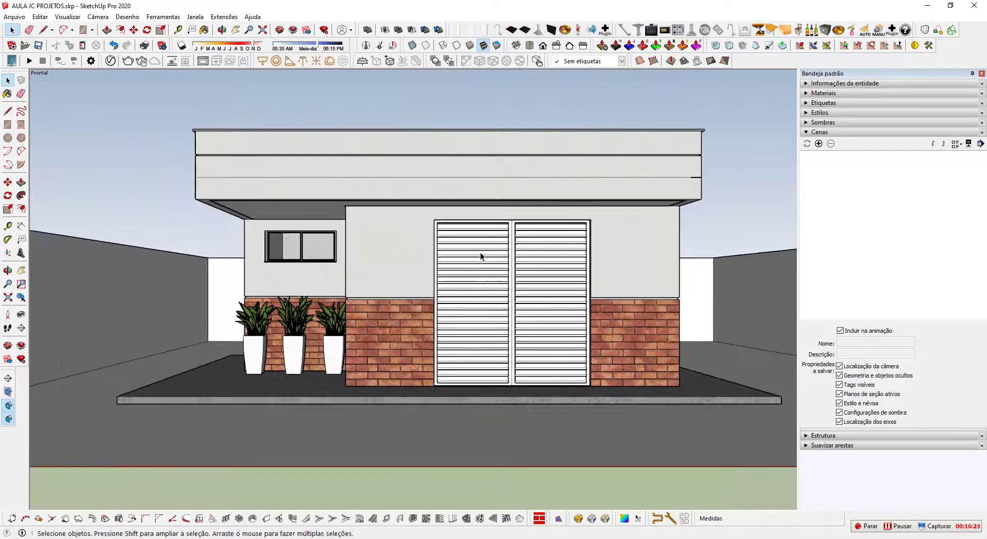
{"action": "scroll", "coordinate": [483, 258], "scroll_direction": "up", "scroll_amount": 1}
{"action": "middle_click_drag", "start_coordinate": [484, 239], "coordinate": [474, 247], "text": "shift"}
{"action": "scroll", "coordinate": [452, 262], "scroll_direction": "down", "scroll_amount": 2}
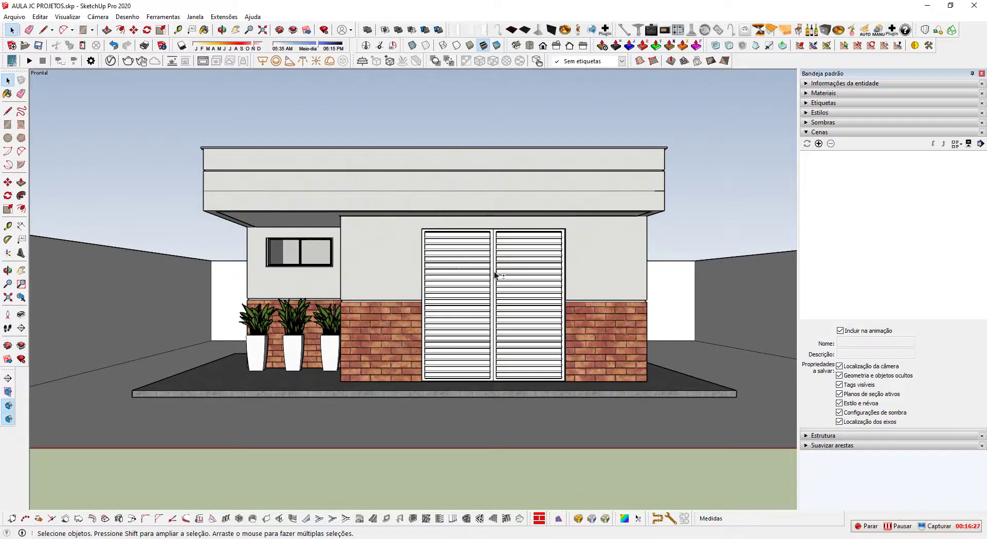
{"action": "scroll", "coordinate": [496, 285], "scroll_direction": "up", "scroll_amount": 2}
{"action": "scroll", "coordinate": [498, 287], "scroll_direction": "down", "scroll_amount": 1}
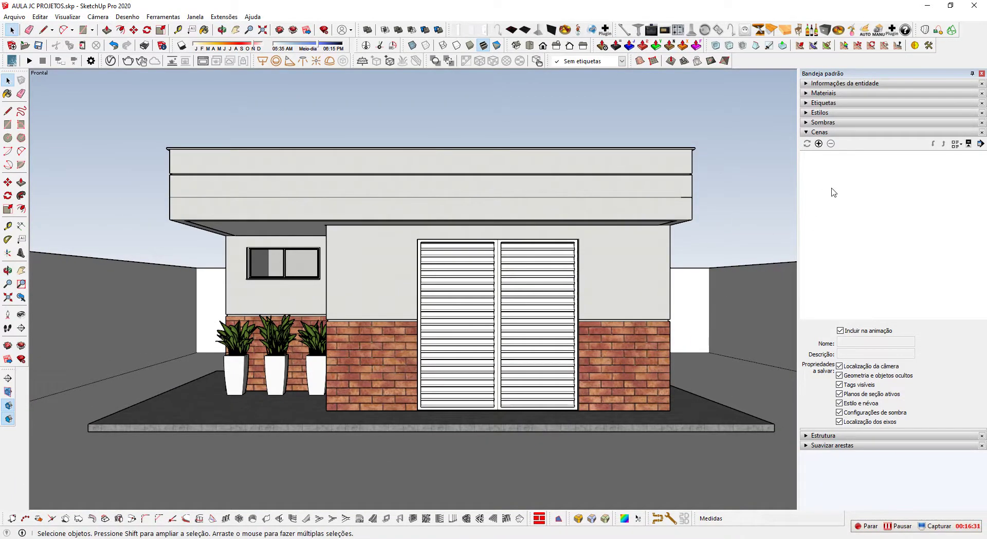
{"action": "left_click", "coordinate": [828, 132]}
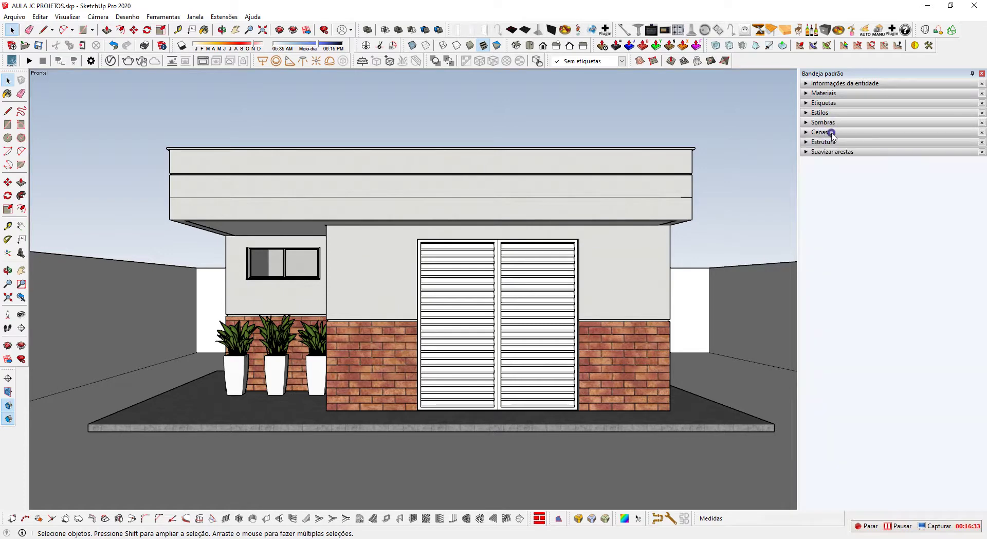
{"action": "left_click", "coordinate": [831, 134]}
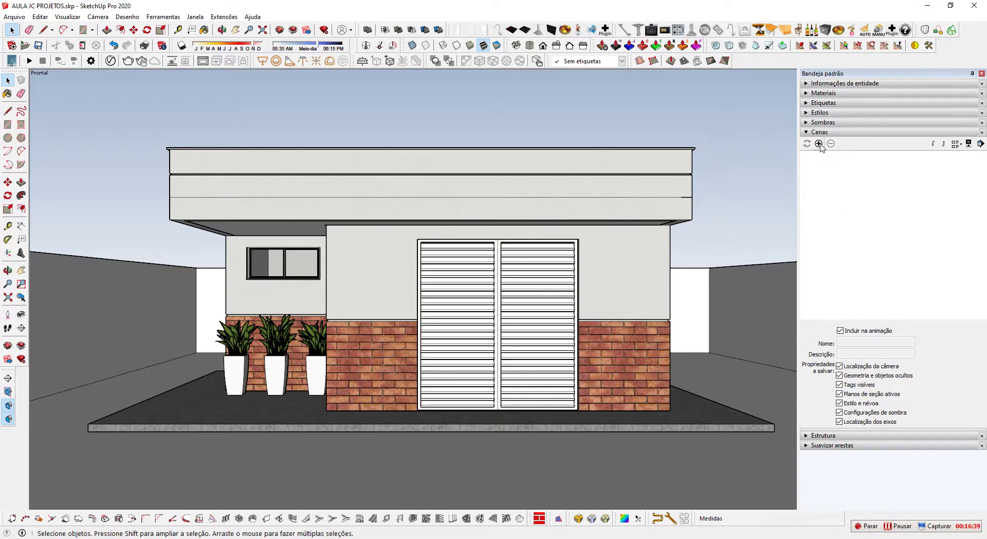
{"action": "left_click", "coordinate": [818, 143]}
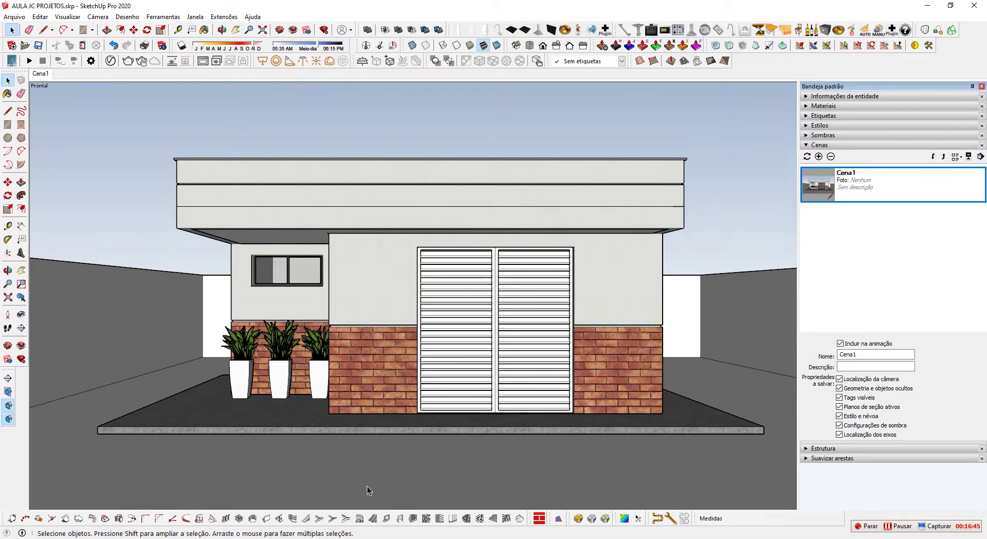
Orbit and zoom away from the front facade, and recall Cena1 to return to its saved camera view.
{"action": "middle_click_drag", "start_coordinate": [356, 278], "coordinate": [329, 268]}
{"action": "scroll", "coordinate": [576, 206], "scroll_direction": "up", "scroll_amount": 3}
{"action": "middle_click_drag", "start_coordinate": [584, 277], "coordinate": [705, 253]}
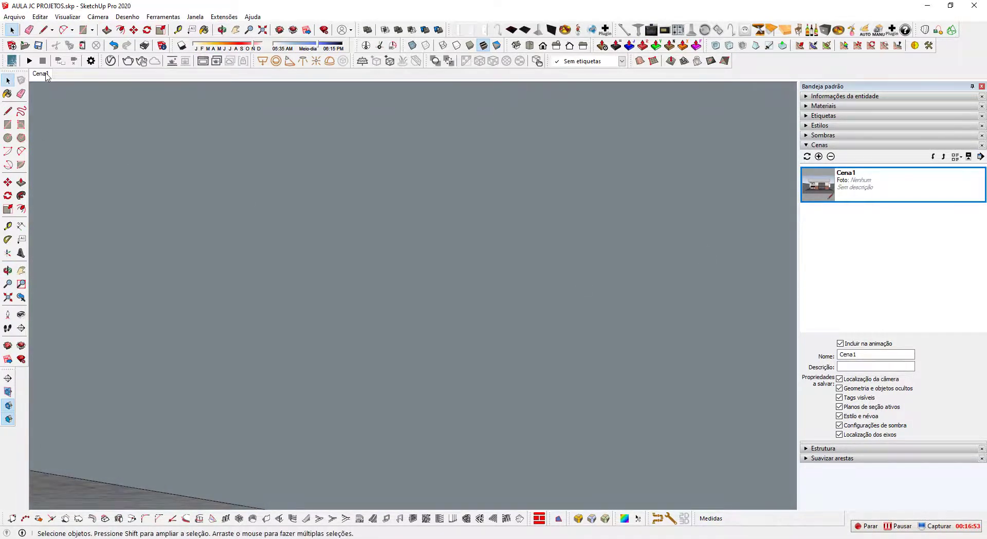
{"action": "left_click", "coordinate": [45, 73]}
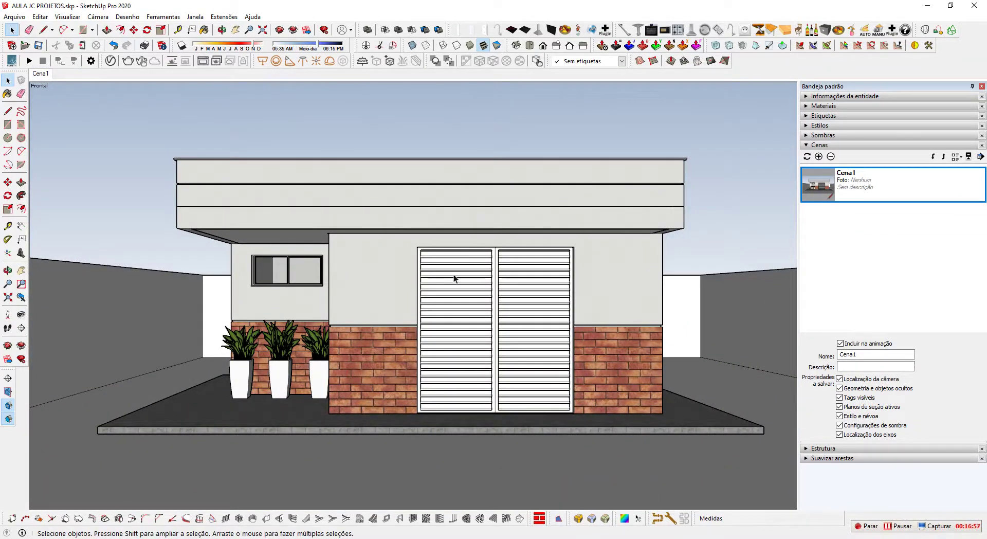
Add a second scene, Cena2, storing an angled close-up of the three white potted plants against the brick walls.
{"action": "middle_click_drag", "start_coordinate": [241, 355], "coordinate": [460, 339]}
{"action": "scroll", "coordinate": [342, 370], "scroll_direction": "up", "scroll_amount": 7}
{"action": "scroll", "coordinate": [375, 326], "scroll_direction": "down", "scroll_amount": 3}
{"action": "scroll", "coordinate": [448, 330], "scroll_direction": "up", "scroll_amount": 3}
{"action": "right_click", "coordinate": [44, 75]}
{"action": "left_click", "coordinate": [75, 109]}
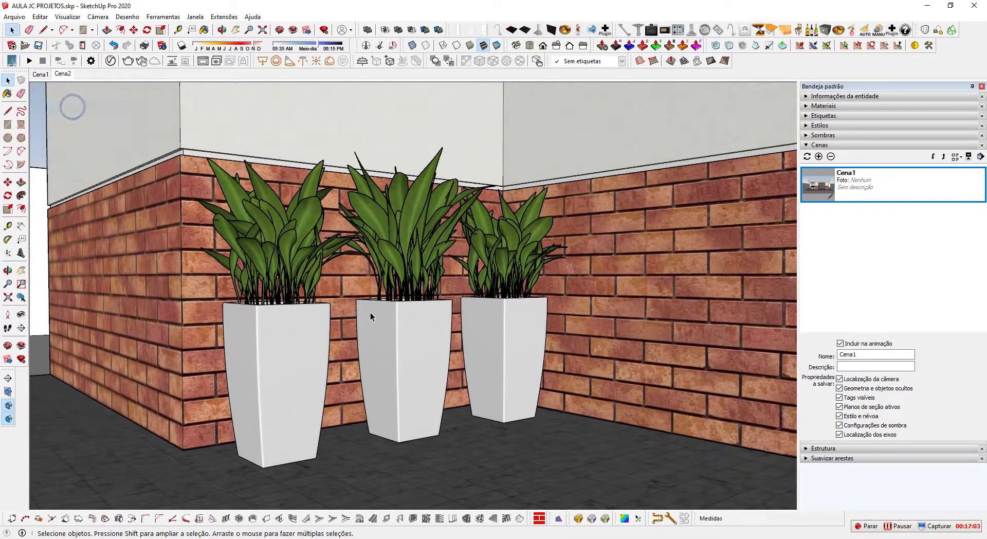
Move the camera away from the potted plants, and recall Cena2 and Cena1 to check their stored views.
{"action": "scroll", "coordinate": [337, 294], "scroll_direction": "down", "scroll_amount": 1}
{"action": "middle_click_drag", "start_coordinate": [267, 303], "coordinate": [202, 330]}
{"action": "scroll", "coordinate": [422, 333], "scroll_direction": "down", "scroll_amount": 3}
{"action": "middle_click_drag", "start_coordinate": [478, 373], "coordinate": [149, 337], "text": "shift"}
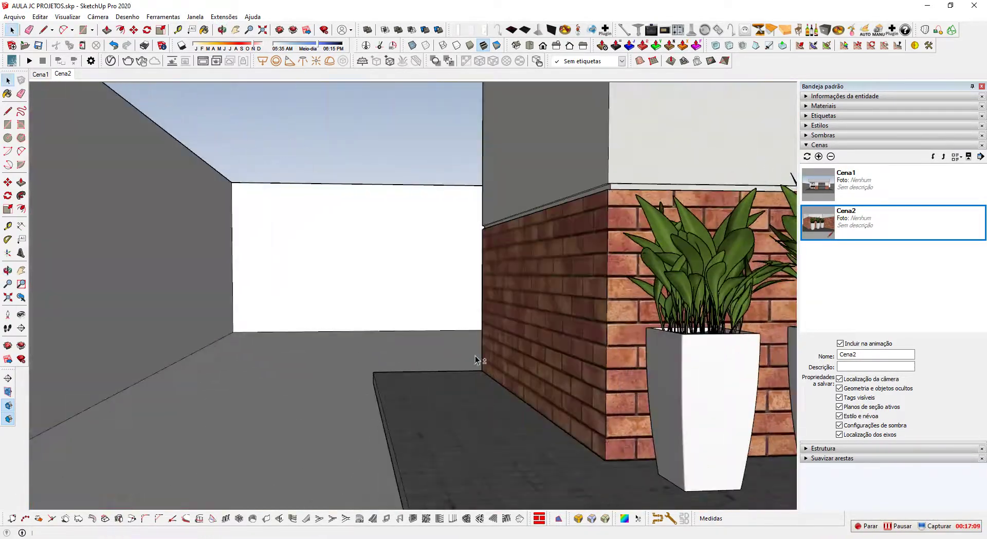
{"action": "scroll", "coordinate": [475, 360], "scroll_direction": "down", "scroll_amount": 3}
{"action": "middle_click_drag", "start_coordinate": [545, 365], "coordinate": [339, 386], "text": "shift"}
{"action": "scroll", "coordinate": [546, 390], "scroll_direction": "up", "scroll_amount": 3}
{"action": "middle_click_drag", "start_coordinate": [546, 390], "coordinate": [40, 137]}
{"action": "left_click", "coordinate": [62, 74]}
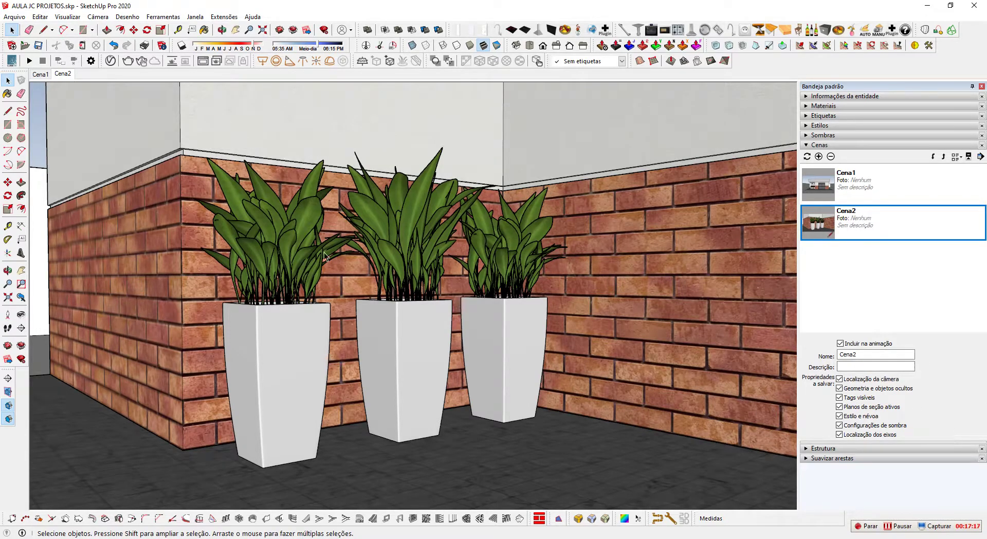
{"action": "left_click", "coordinate": [40, 74]}
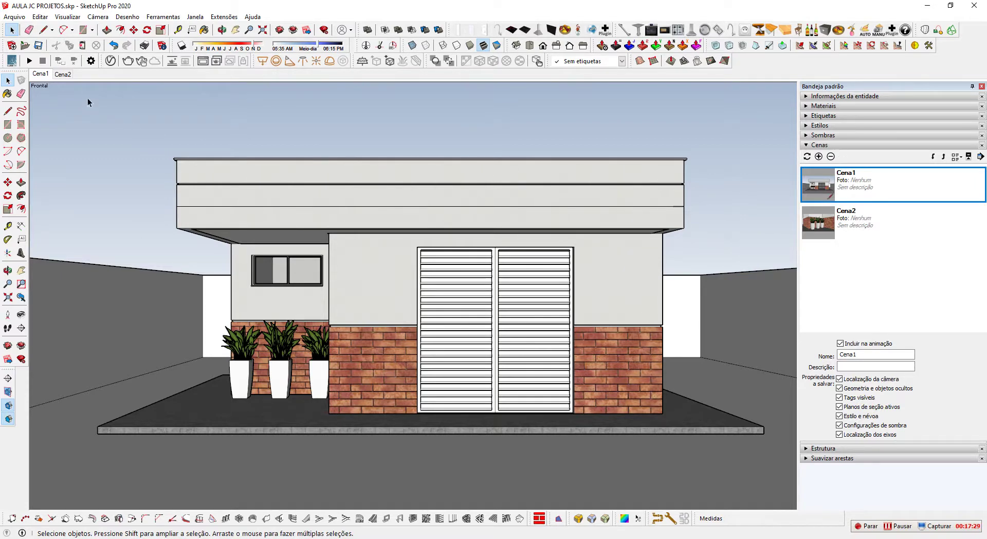
Try several of the Estilos padrão styles on the front view and apply Estilo de impressão 3D.
{"action": "left_click", "coordinate": [832, 127]}
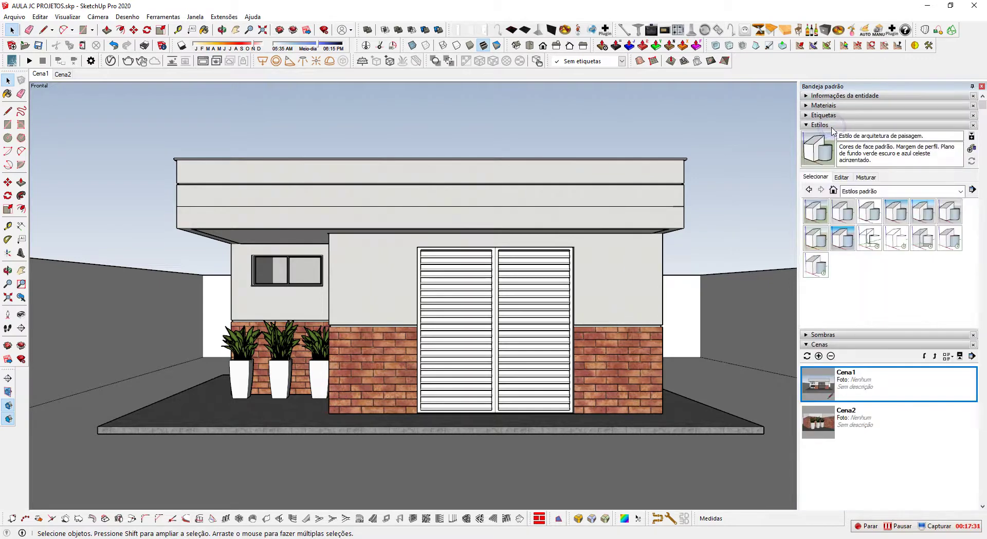
{"action": "left_click", "coordinate": [870, 212]}
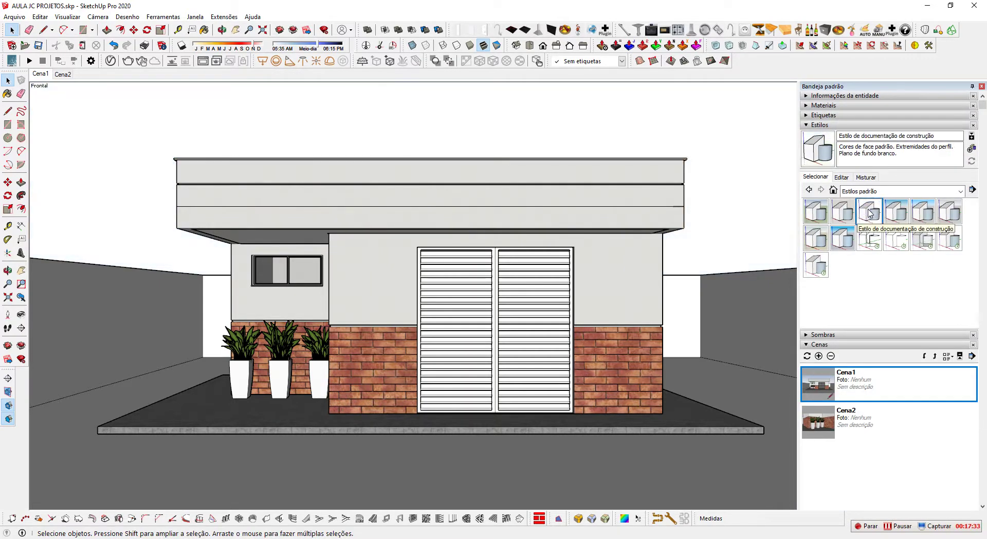
{"action": "left_click", "coordinate": [928, 211]}
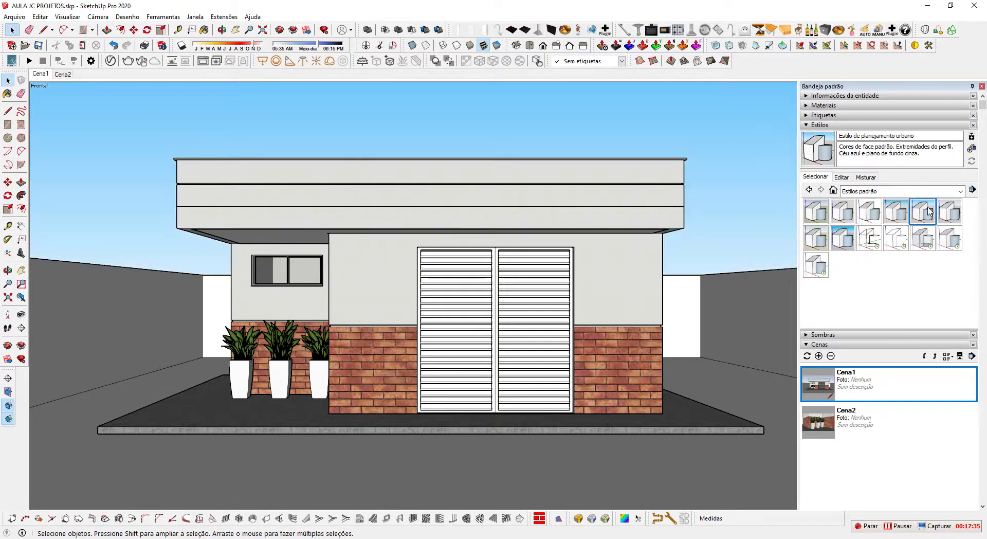
{"action": "left_click", "coordinate": [950, 211]}
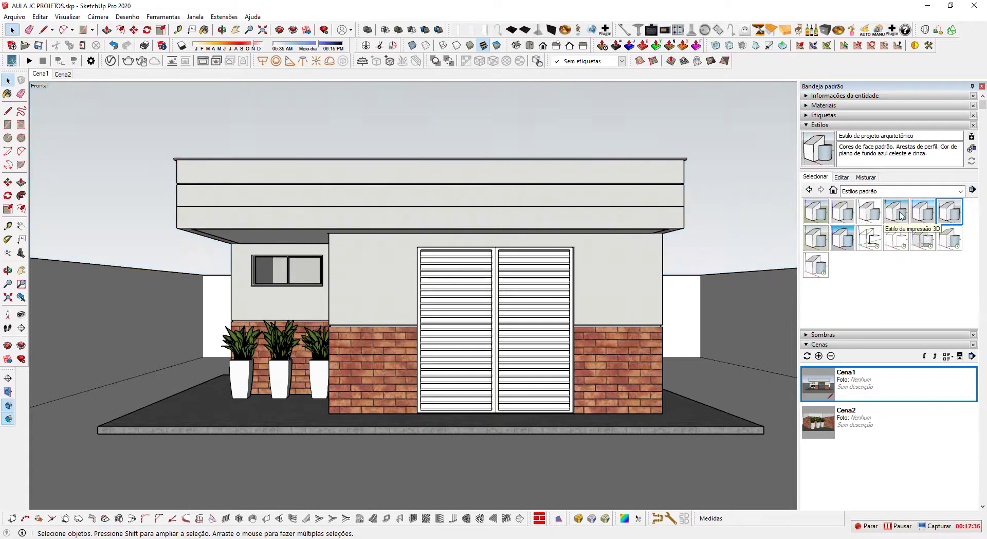
{"action": "left_click", "coordinate": [896, 214]}
{"action": "left_click", "coordinate": [842, 238]}
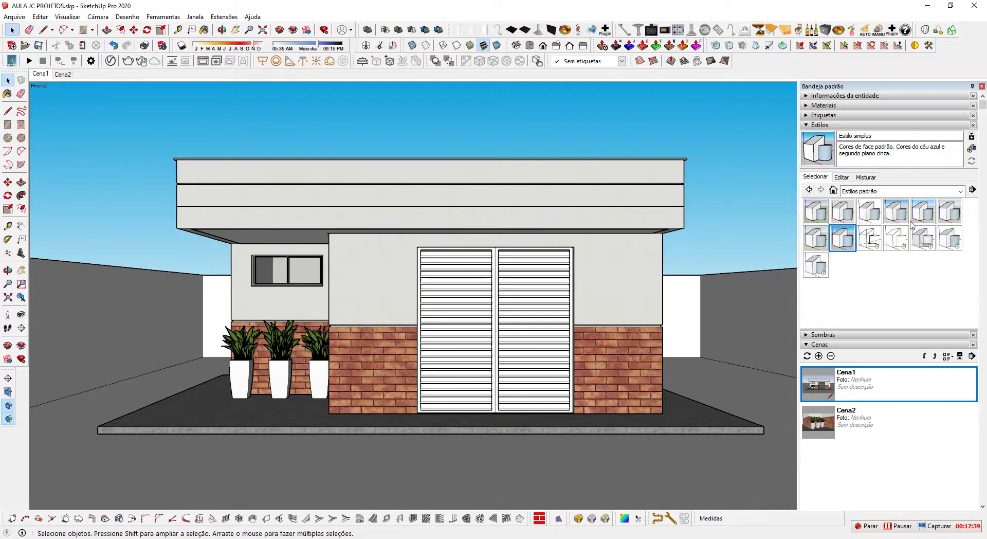
{"action": "left_click", "coordinate": [920, 213]}
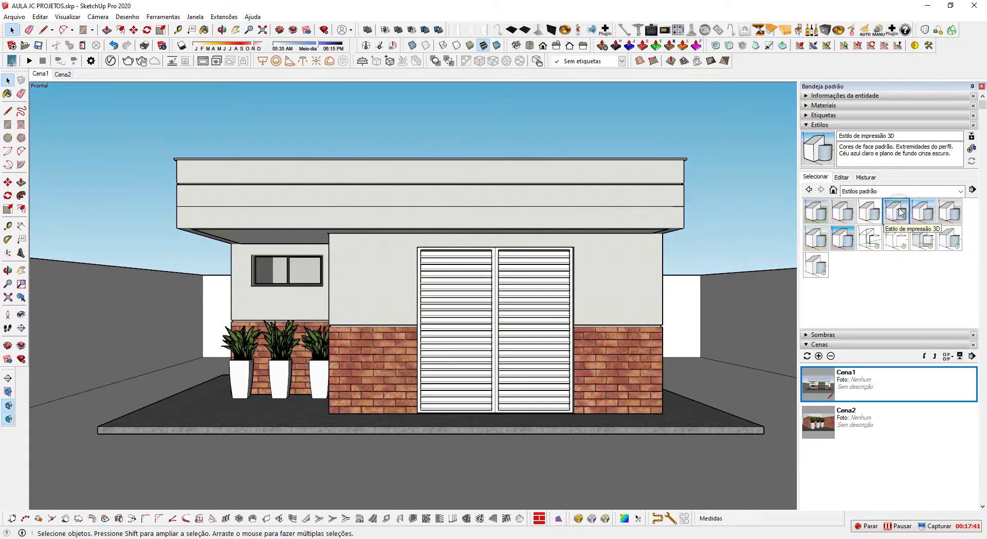
{"action": "left_click", "coordinate": [900, 215]}
Turn off Perfis and Tracejados in the edge settings of Estilo de impressão 3D.
{"action": "left_click", "coordinate": [842, 177]}
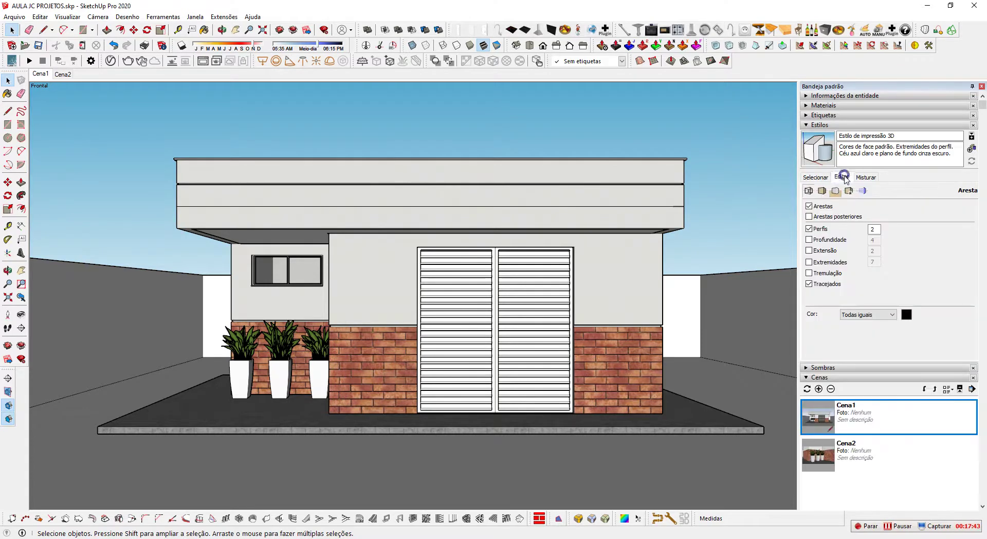
{"action": "left_click", "coordinate": [809, 229]}
{"action": "left_click", "coordinate": [810, 284]}
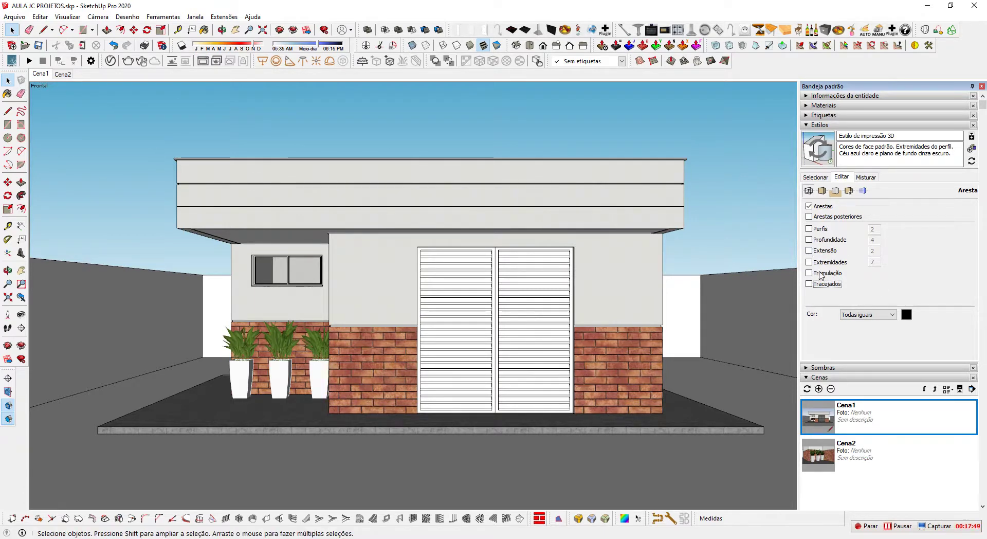
Update Cena1 with all listed properties so it stores the edited style.
{"action": "right_click", "coordinate": [41, 77]}
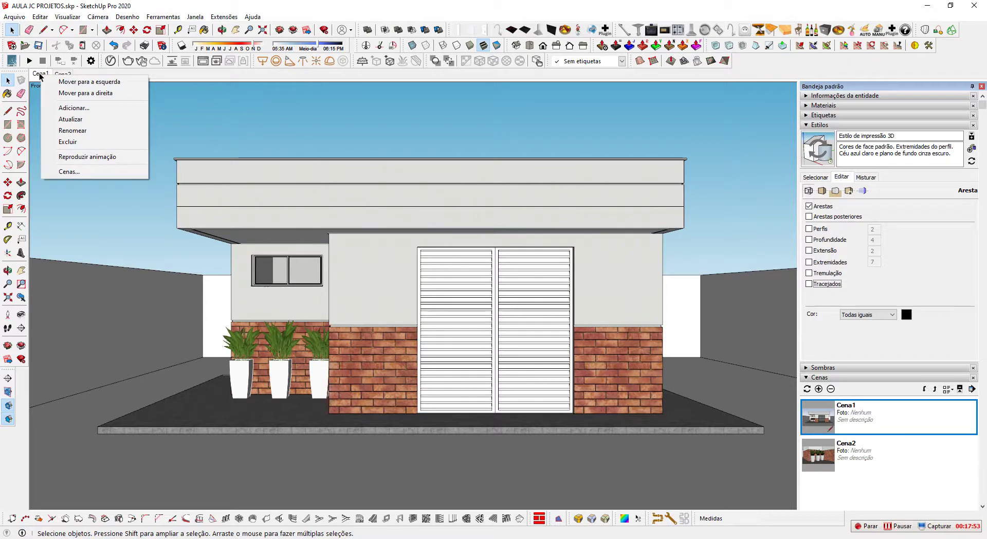
{"action": "right_click", "coordinate": [885, 423]}
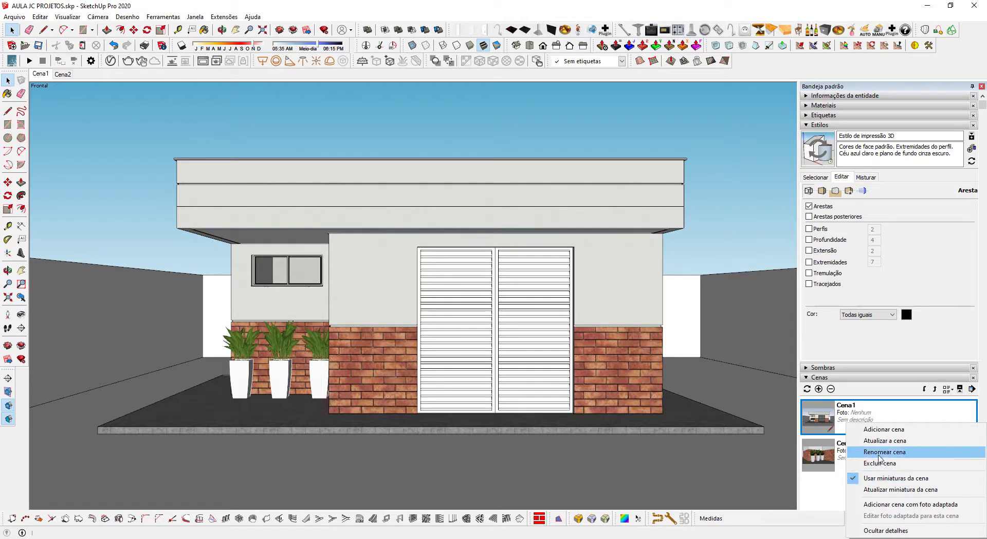
{"action": "left_click", "coordinate": [886, 441]}
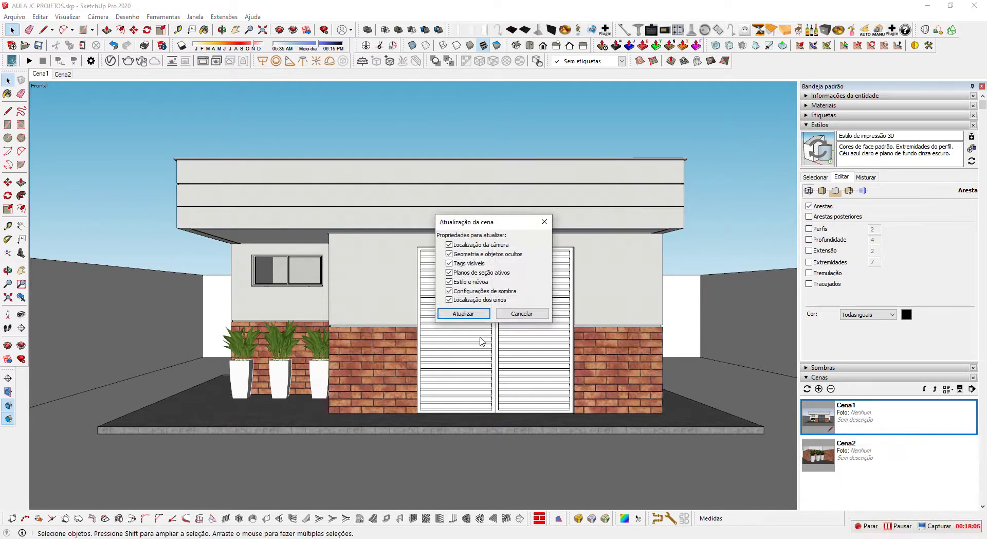
{"action": "left_click", "coordinate": [468, 313]}
{"action": "left_click", "coordinate": [497, 320]}
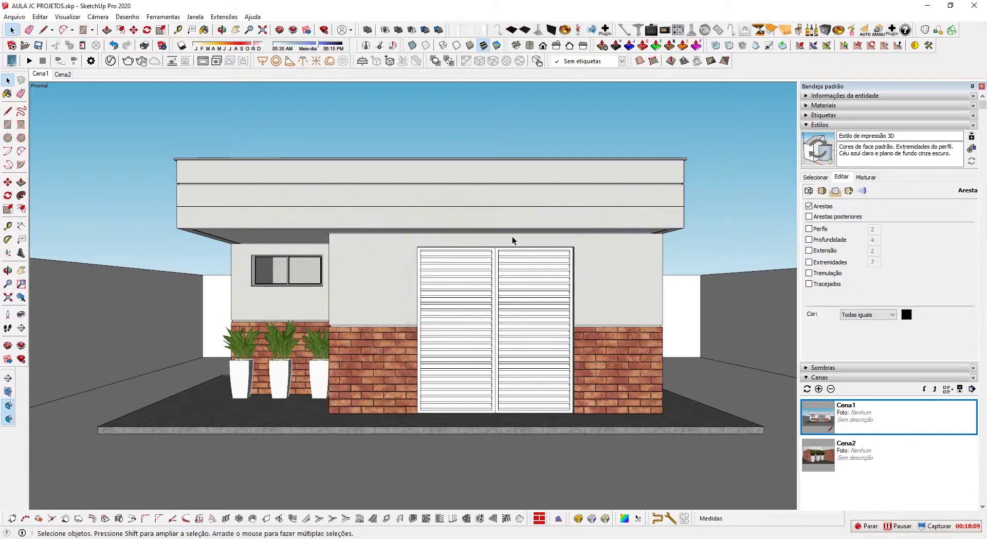
Compare the styles stored in Cena2 and Cena1, viewing the building from other angles before returning to Cena2.
{"action": "left_click", "coordinate": [63, 75]}
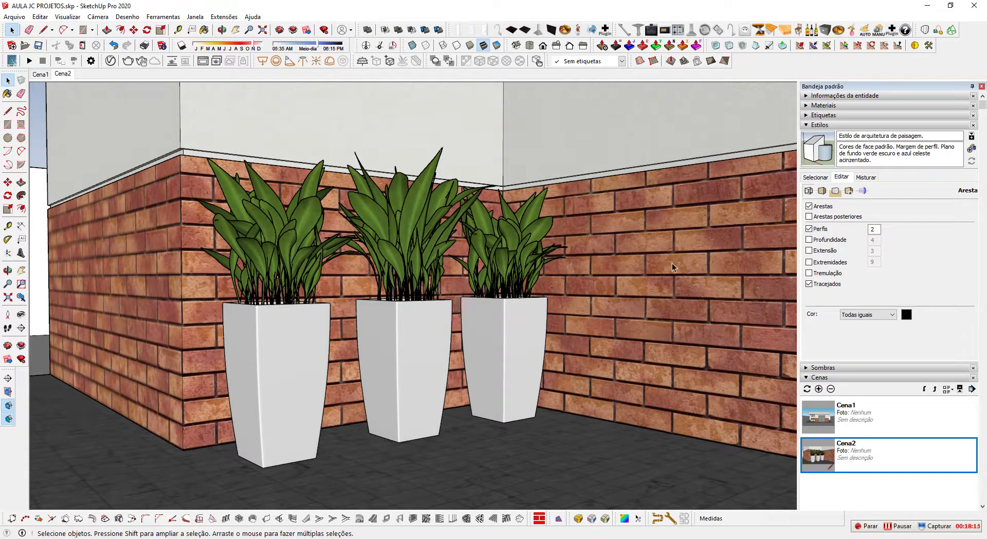
{"action": "left_click", "coordinate": [40, 75]}
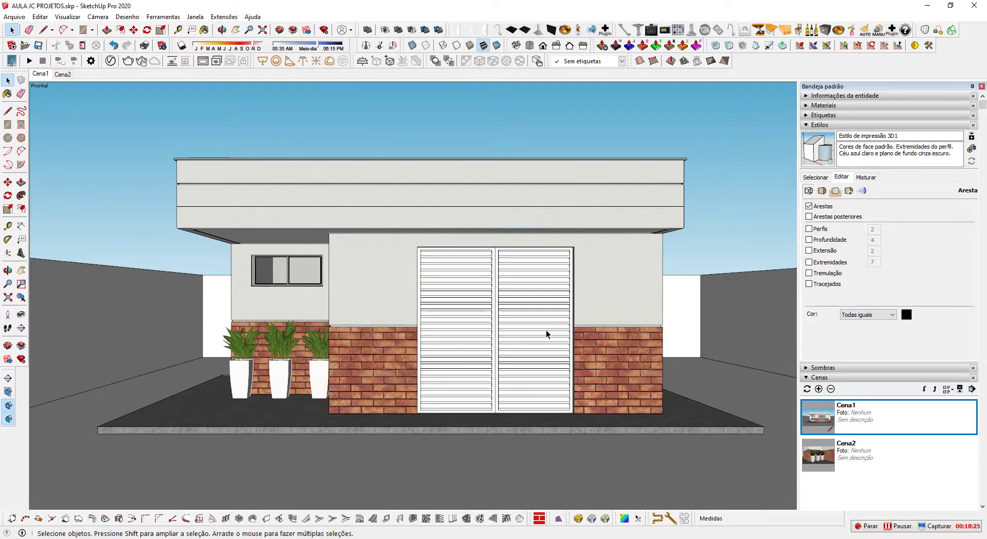
{"action": "middle_click_drag", "start_coordinate": [652, 247], "coordinate": [490, 355]}
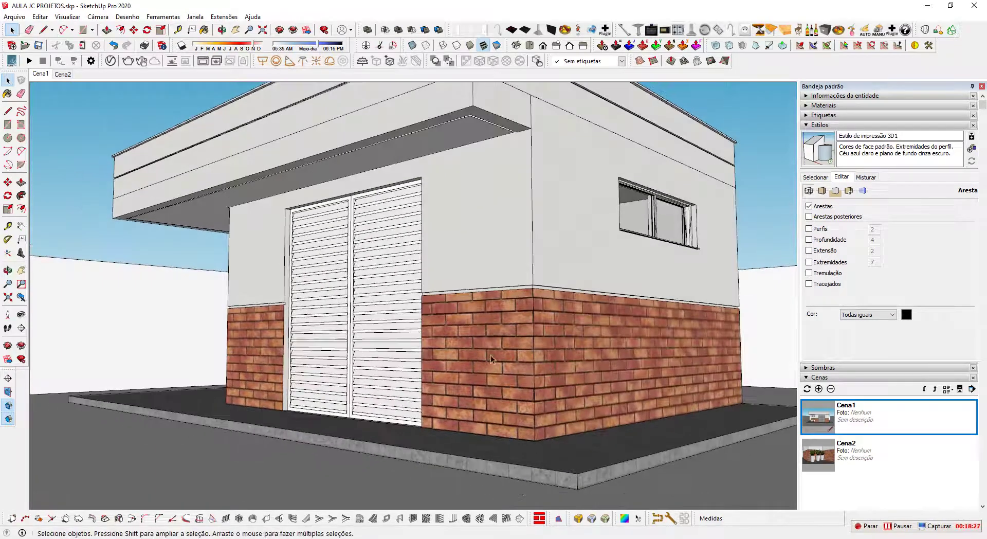
{"action": "middle_click_drag", "start_coordinate": [186, 181], "coordinate": [391, 332]}
{"action": "middle_click_drag", "start_coordinate": [328, 162], "coordinate": [198, 211]}
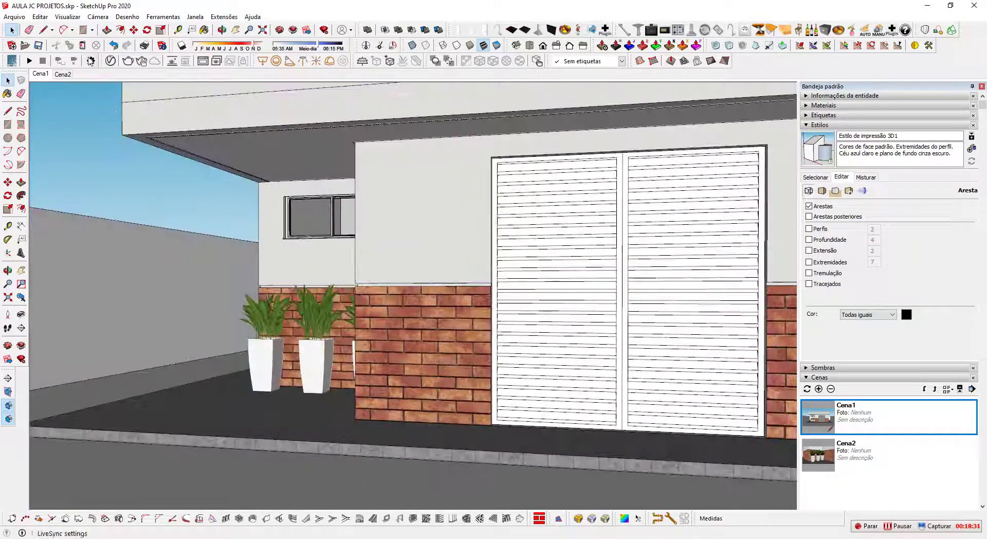
{"action": "left_click", "coordinate": [69, 78]}
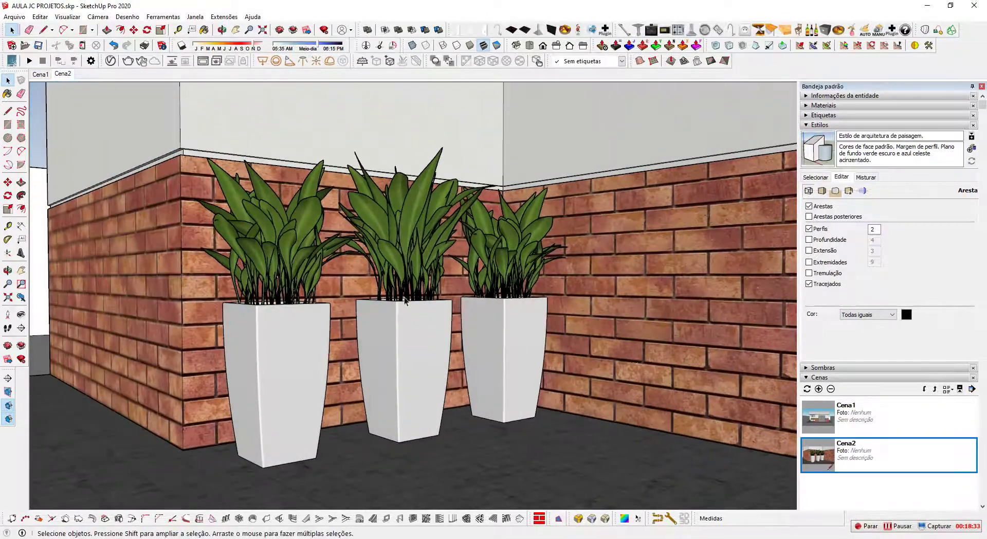
Try Estilo de impressão 3D on Cena2 with Perfis and Tracejados off, switching to Cena1 without updating the scene.
{"action": "left_click", "coordinate": [815, 177]}
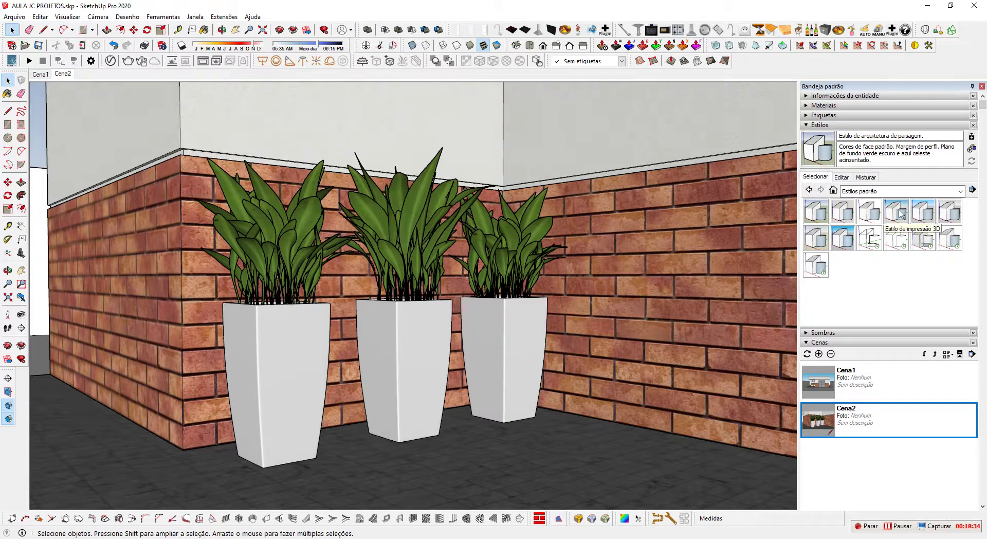
{"action": "left_click", "coordinate": [896, 212]}
{"action": "left_click", "coordinate": [841, 177]}
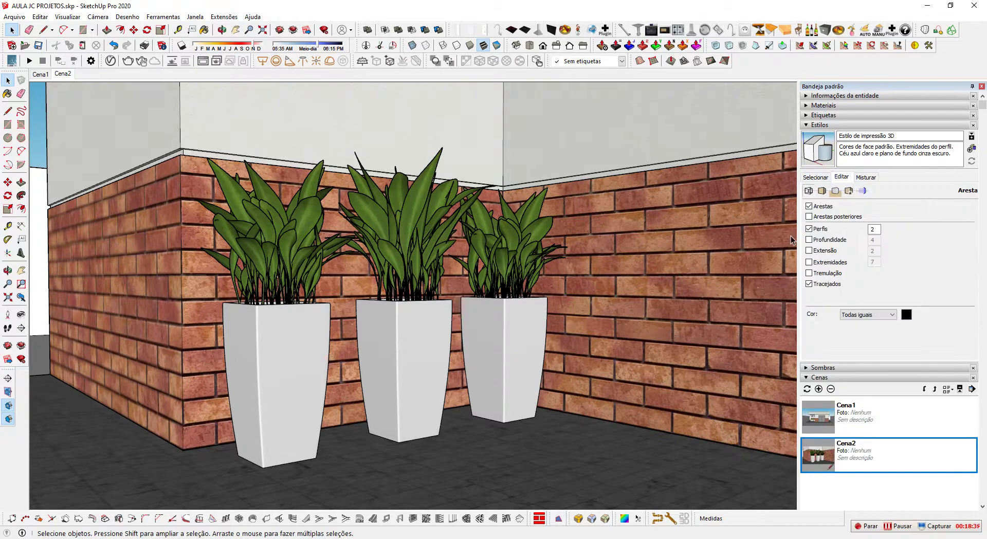
{"action": "left_click", "coordinate": [815, 230]}
{"action": "left_click", "coordinate": [809, 283]}
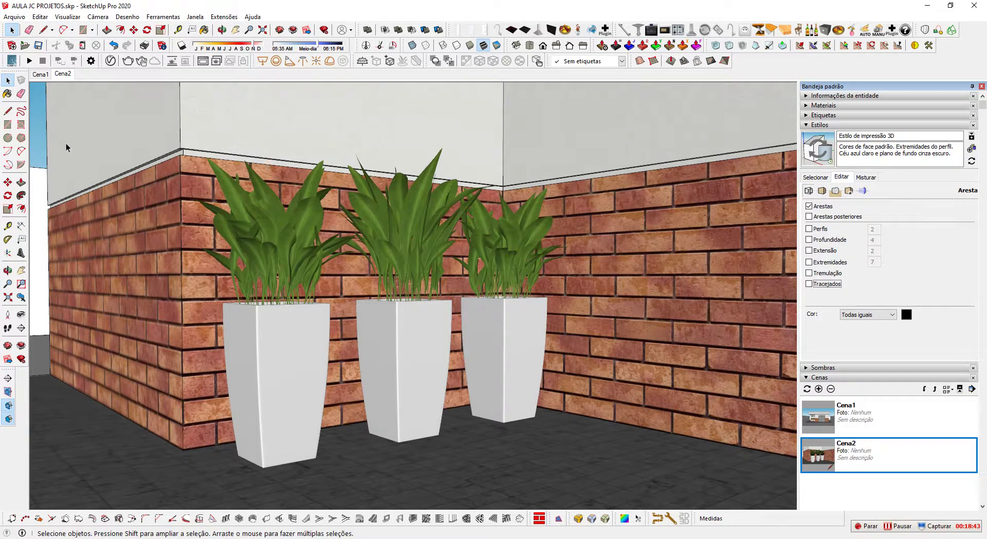
{"action": "left_click", "coordinate": [40, 74]}
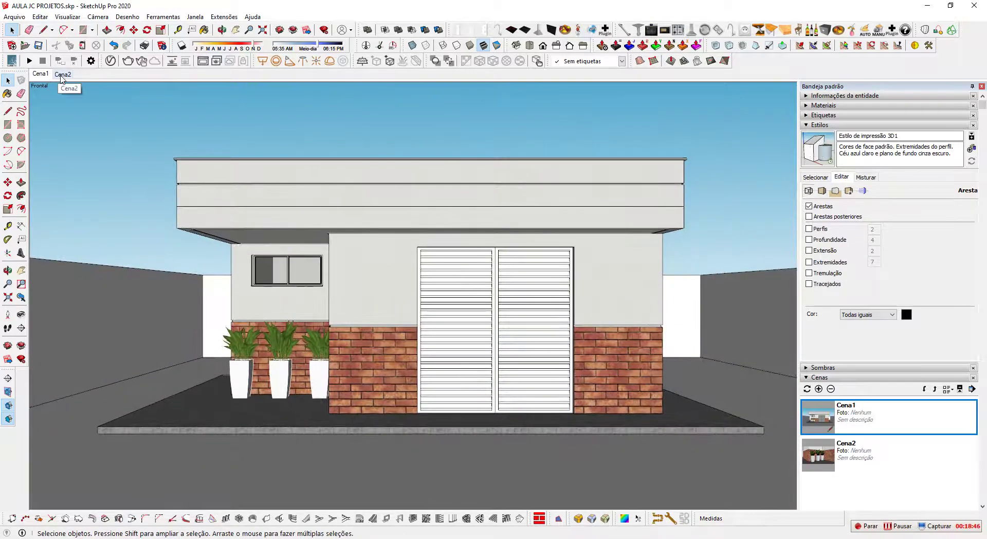
Return to Cena2 and turn off Perfis and Tracejados in its landscape architecture style.
{"action": "left_click", "coordinate": [61, 74]}
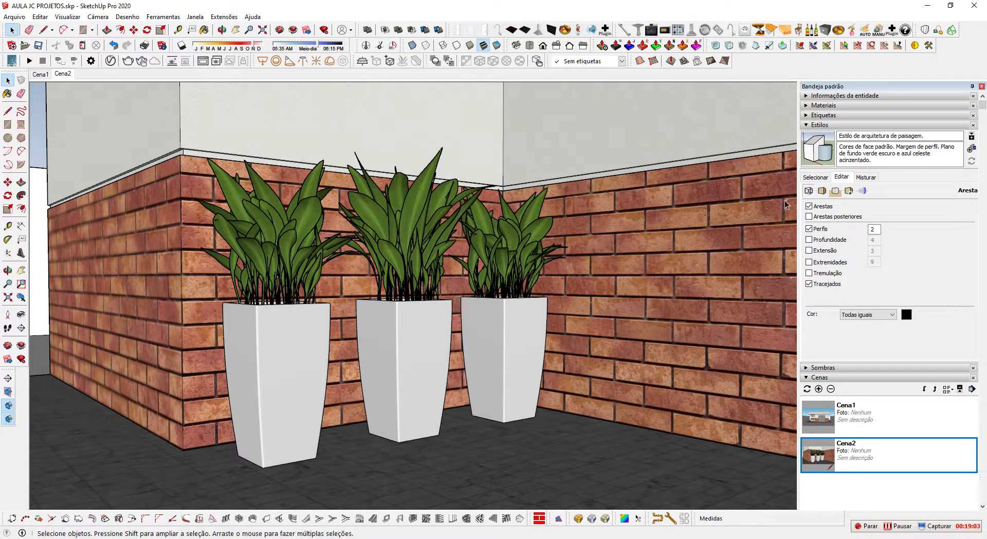
{"action": "left_click", "coordinate": [809, 229]}
{"action": "left_click", "coordinate": [809, 284]}
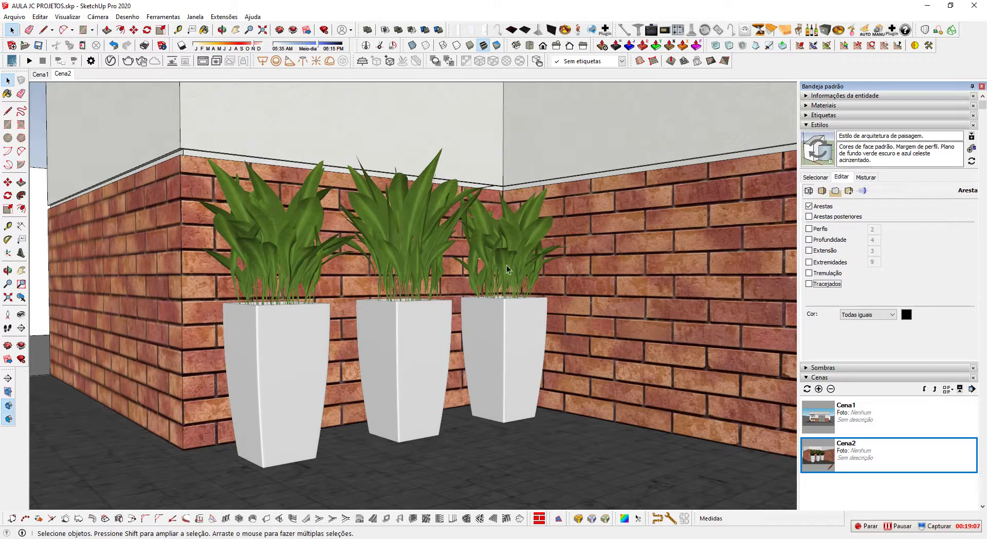
Update Cena2 with all listed properties to store its edited style, and switch back to Cena1.
{"action": "right_click", "coordinate": [64, 76]}
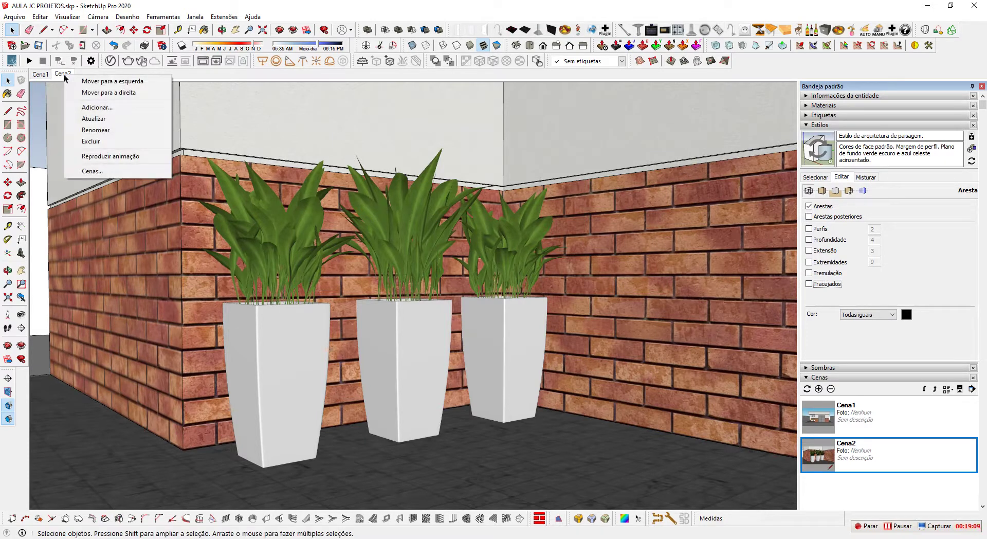
{"action": "left_click", "coordinate": [97, 119]}
{"action": "left_click", "coordinate": [504, 319]}
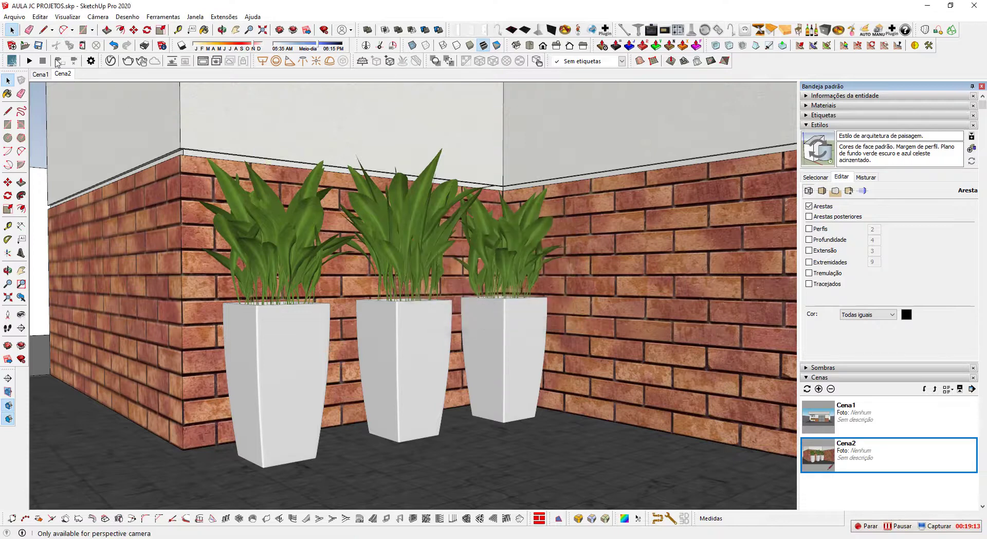
{"action": "right_click", "coordinate": [862, 452]}
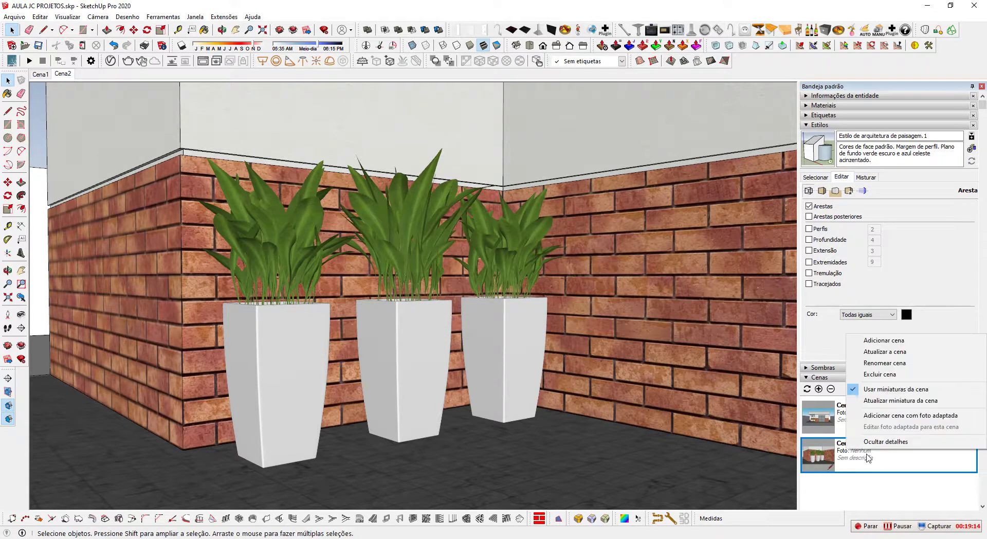
{"action": "left_click", "coordinate": [868, 353]}
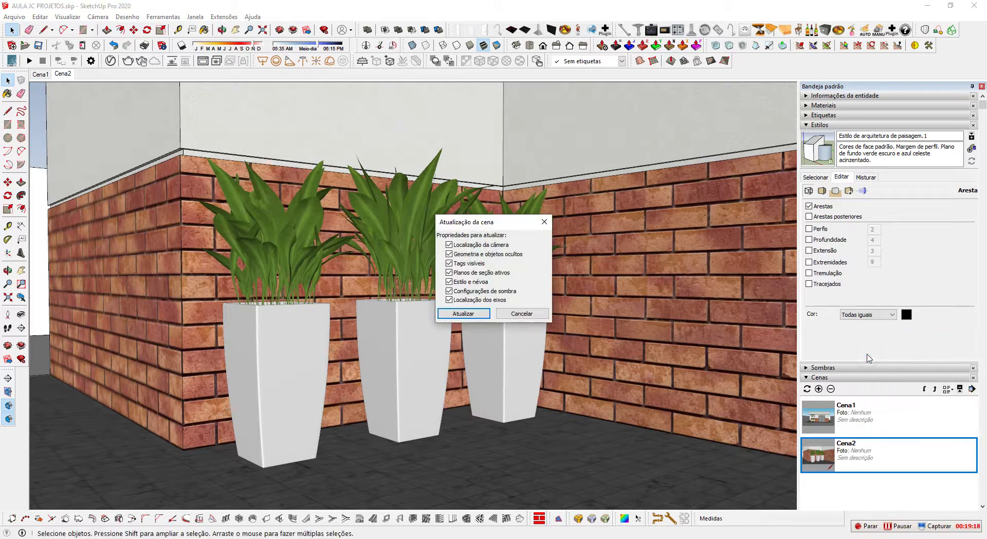
{"action": "left_click", "coordinate": [463, 313]}
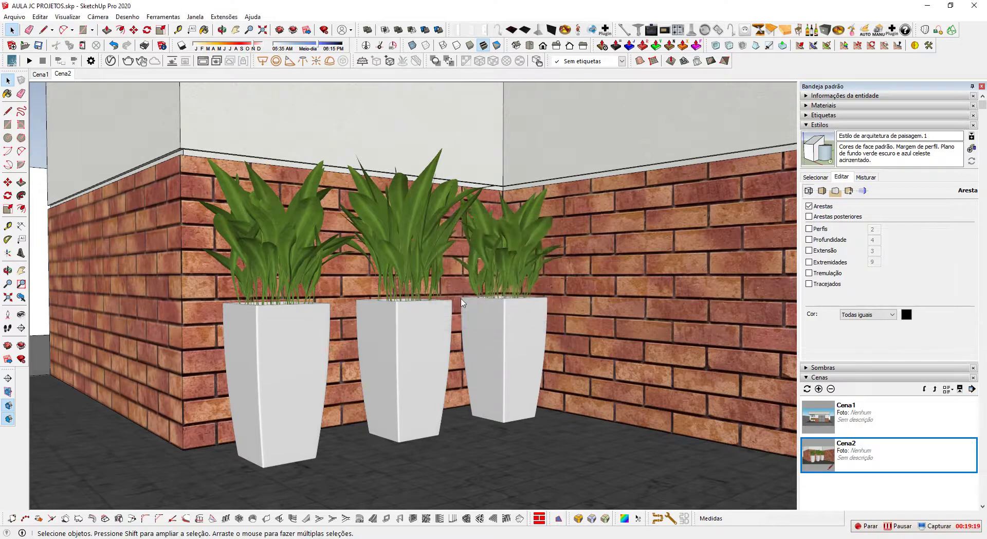
{"action": "left_click", "coordinate": [37, 75]}
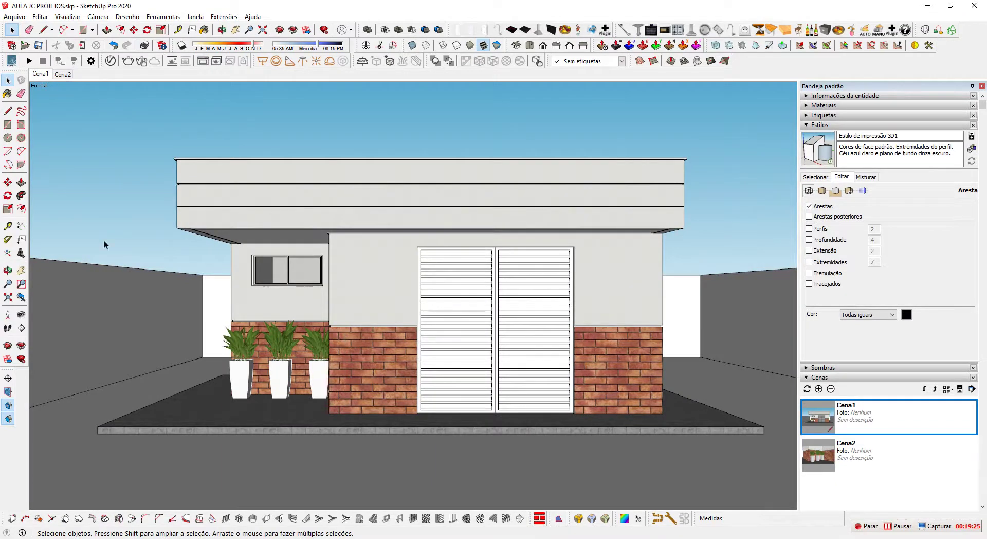
Switch to Cena2 and back to Cena1 to compare their stored views and styles.
{"action": "left_click", "coordinate": [62, 74]}
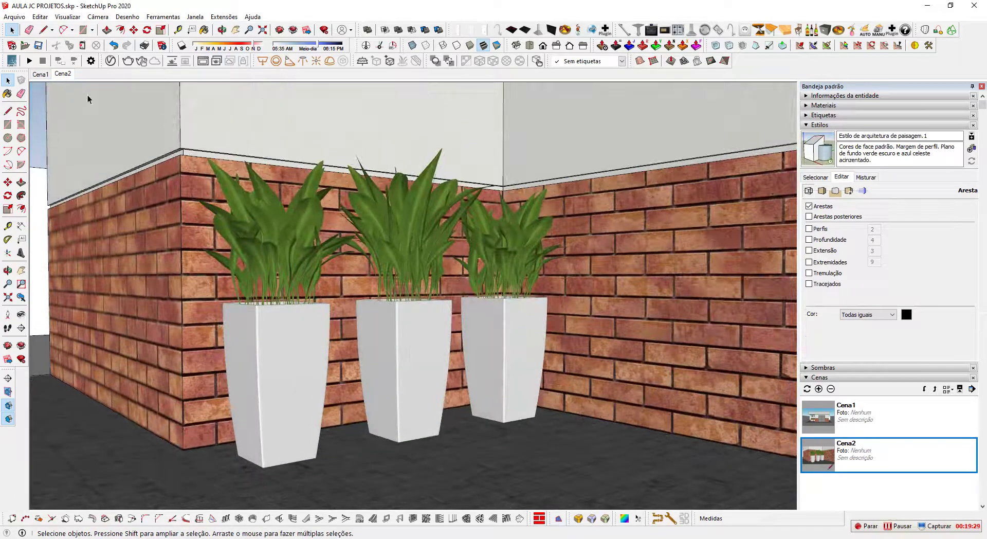
{"action": "left_click", "coordinate": [41, 74]}
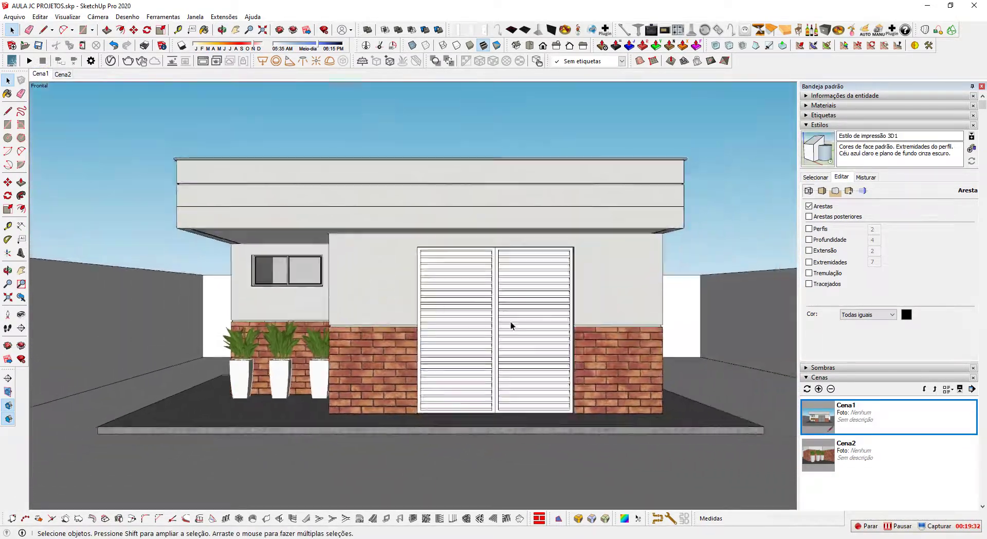
Add a new scene after Cena1 storing a corner view of the louvered doors and the side wall with its window.
{"action": "middle_click_drag", "start_coordinate": [510, 323], "coordinate": [343, 311]}
{"action": "scroll", "coordinate": [501, 350], "scroll_direction": "up", "scroll_amount": 1}
{"action": "scroll", "coordinate": [501, 349], "scroll_direction": "down", "scroll_amount": 1}
{"action": "middle_click_drag", "start_coordinate": [515, 350], "coordinate": [454, 380]}
{"action": "scroll", "coordinate": [478, 357], "scroll_direction": "up", "scroll_amount": 1}
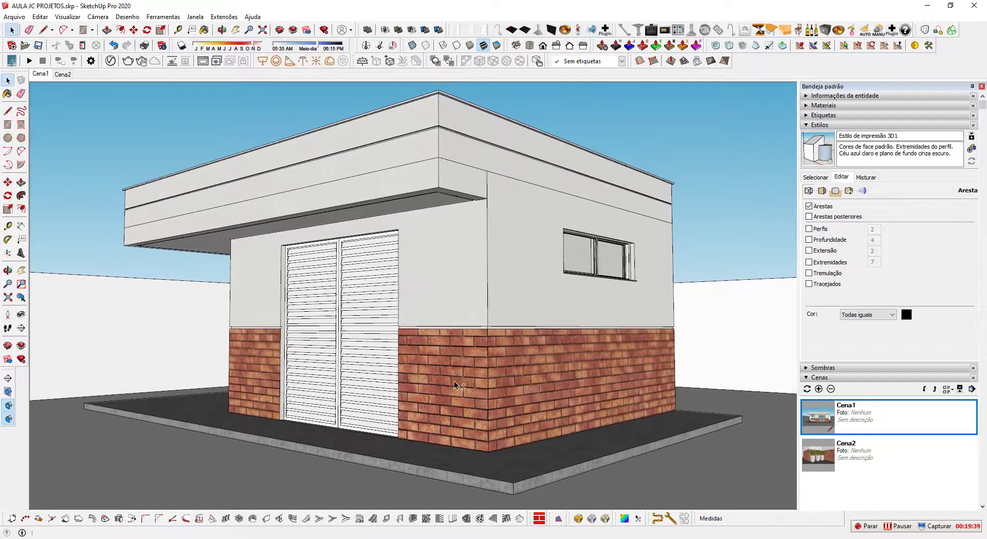
{"action": "right_click", "coordinate": [67, 77]}
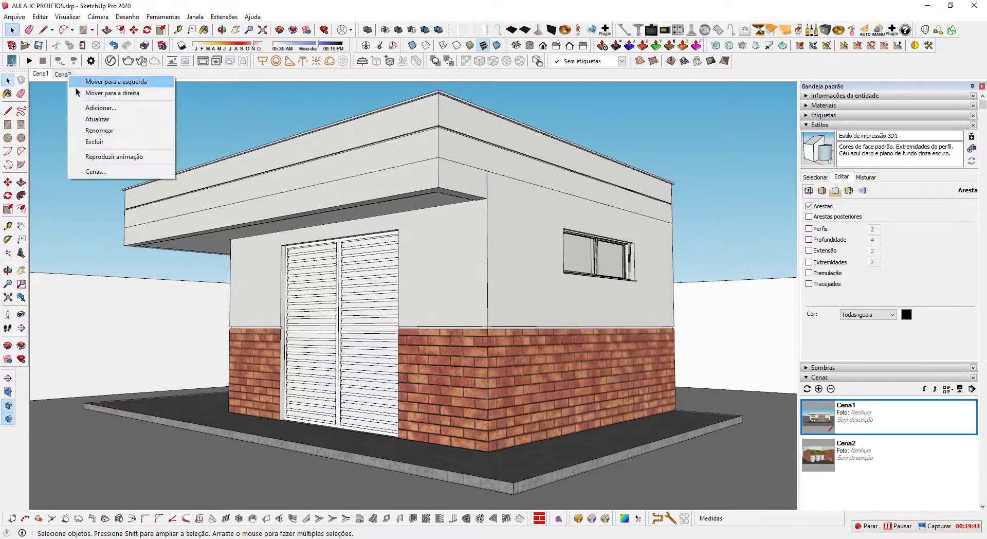
{"action": "left_click", "coordinate": [64, 120]}
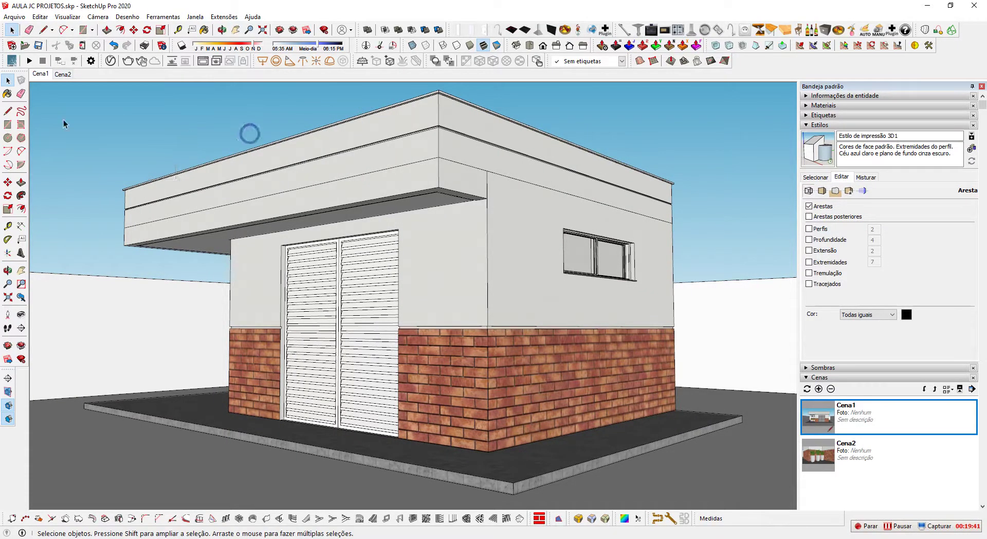
{"action": "left_click", "coordinate": [66, 76]}
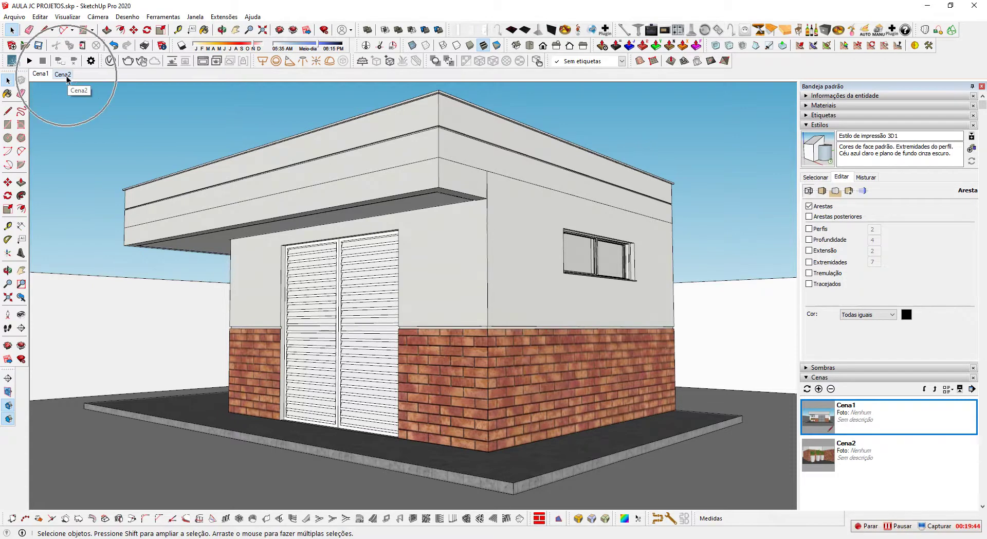
{"action": "left_click", "coordinate": [818, 390]}
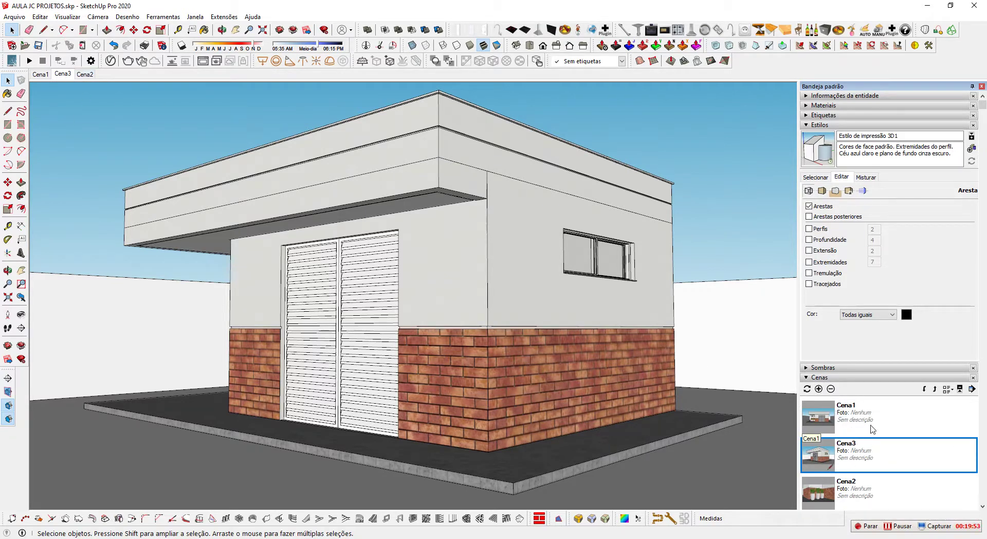
Update Cena3 with all listed scene properties.
{"action": "right_click", "coordinate": [891, 463]}
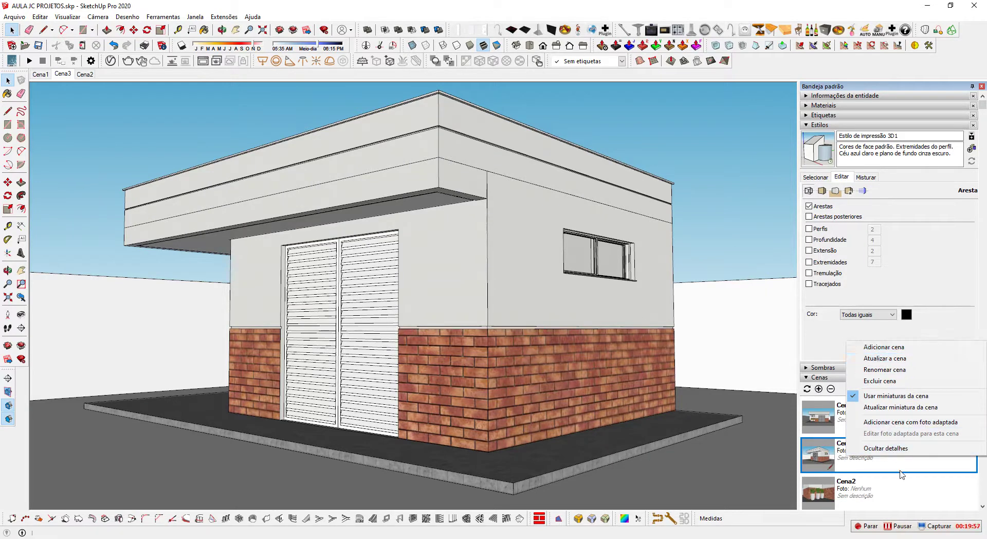
{"action": "left_click", "coordinate": [929, 508]}
{"action": "left_click", "coordinate": [895, 442]}
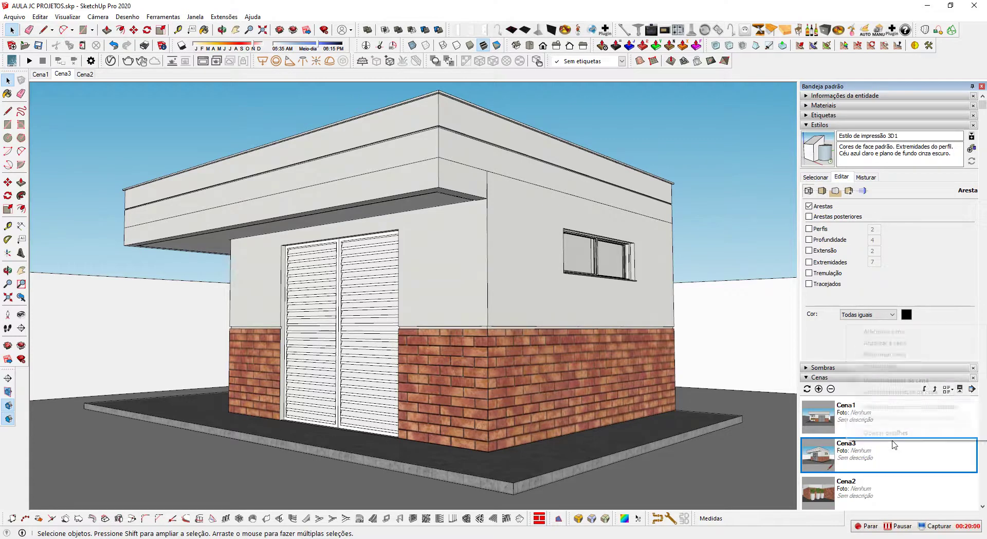
{"action": "right_click", "coordinate": [877, 441]}
{"action": "left_click", "coordinate": [807, 389]}
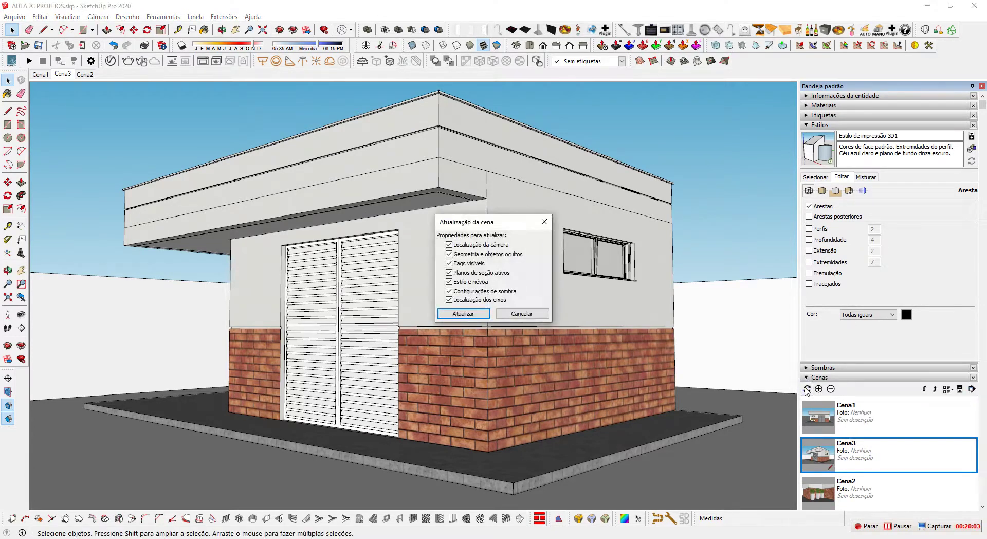
{"action": "left_click", "coordinate": [463, 313]}
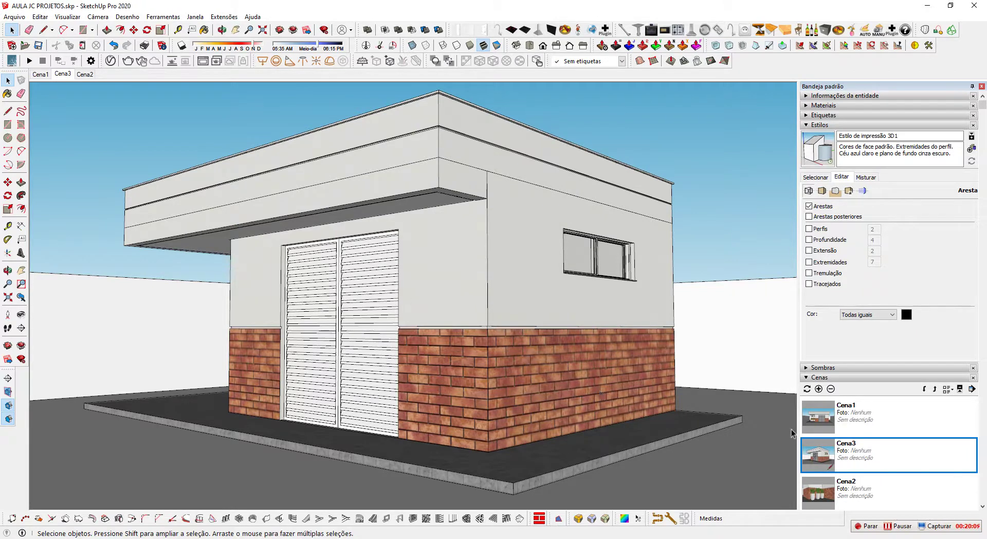
Delete the Cena3 scene.
{"action": "left_click", "coordinate": [64, 75]}
{"action": "left_click", "coordinate": [831, 389]}
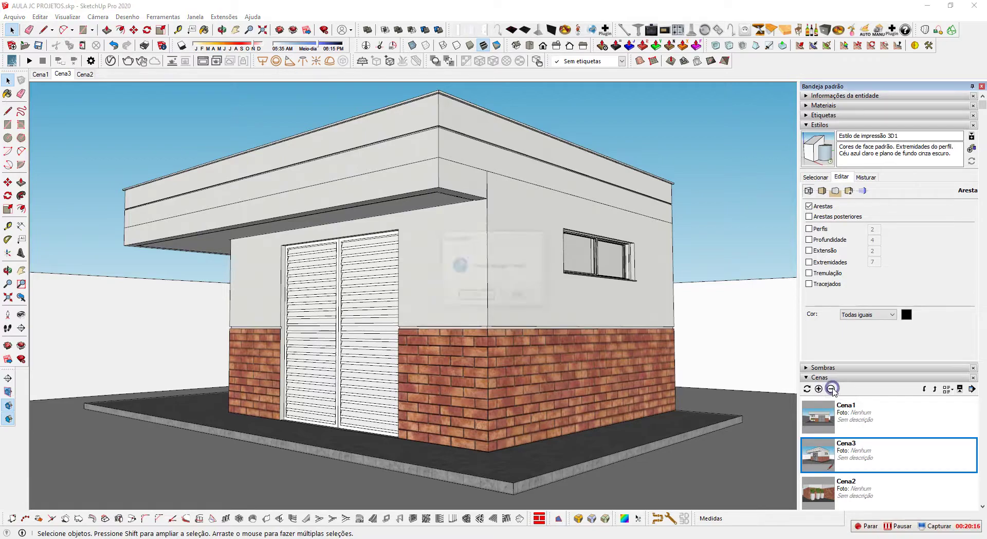
{"action": "left_click", "coordinate": [475, 297]}
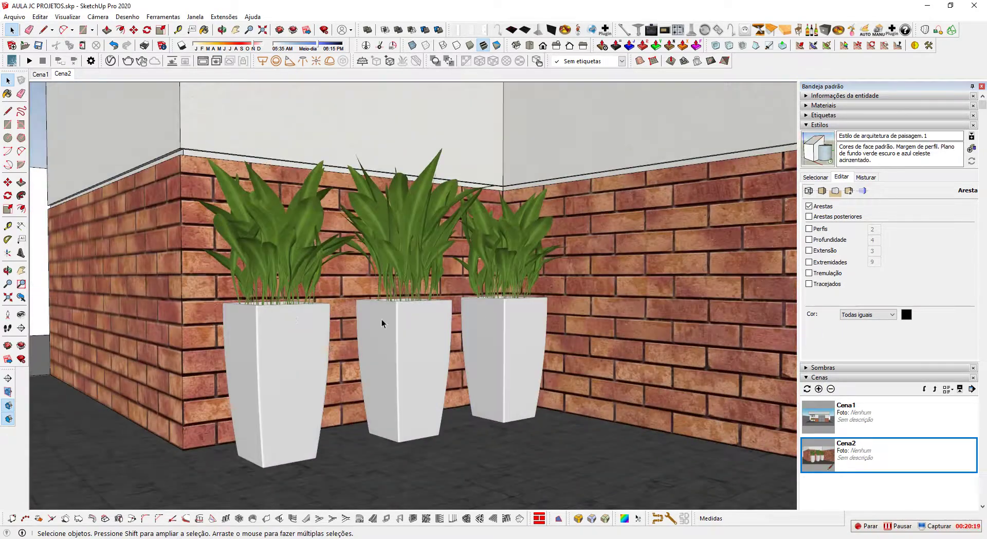
Add a scene after Cena2 showing the whole building from the louvered-door corner in Cena2's landscape architecture style.
{"action": "scroll", "coordinate": [383, 332], "scroll_direction": "down", "scroll_amount": 5}
{"action": "middle_click_drag", "start_coordinate": [382, 332], "coordinate": [293, 348]}
{"action": "middle_click_drag", "start_coordinate": [293, 348], "coordinate": [604, 285], "text": "shift"}
{"action": "scroll", "coordinate": [310, 346], "scroll_direction": "down", "scroll_amount": 4}
{"action": "mouse_move", "coordinate": [545, 352]}
{"action": "middle_mouse_down"}
{"action": "mouse_move", "coordinate": [534, 360]}
{"action": "mouse_move", "coordinate": [547, 371]}
{"action": "mouse_move", "coordinate": [507, 369]}
{"action": "middle_mouse_up"}
{"action": "scroll", "coordinate": [524, 364], "scroll_direction": "down", "scroll_amount": 1}
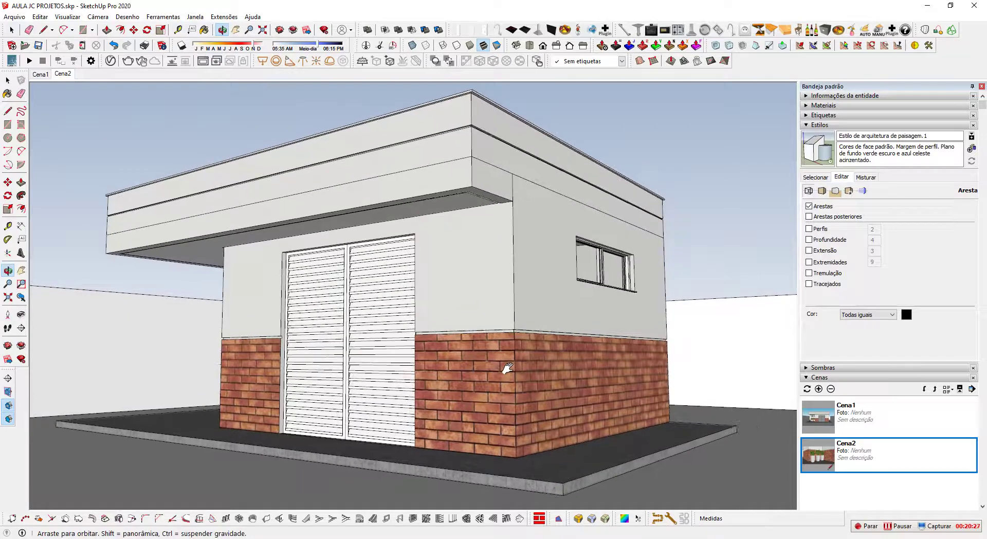
{"action": "middle_click_drag", "start_coordinate": [409, 380], "coordinate": [414, 379], "text": "shift"}
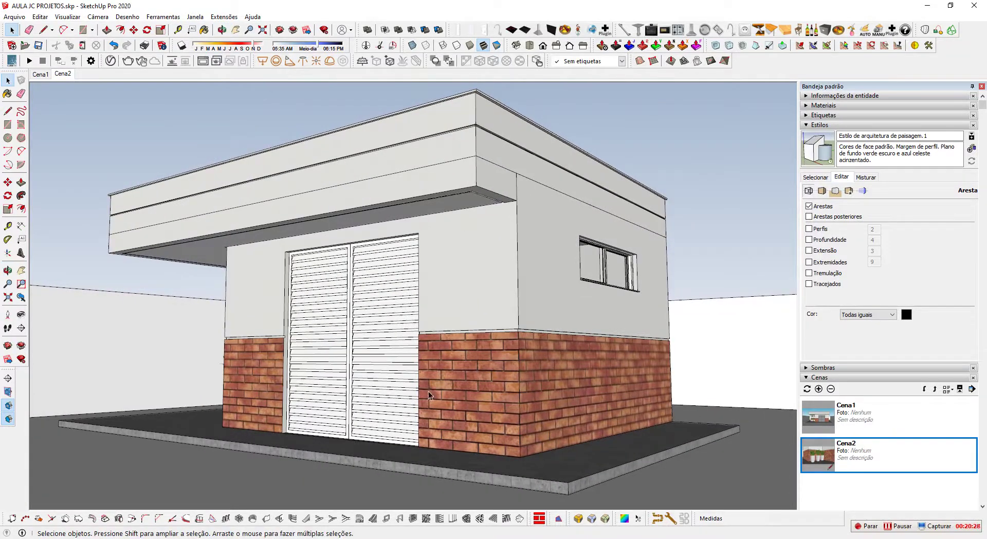
{"action": "left_click", "coordinate": [66, 75]}
{"action": "right_click", "coordinate": [66, 75]}
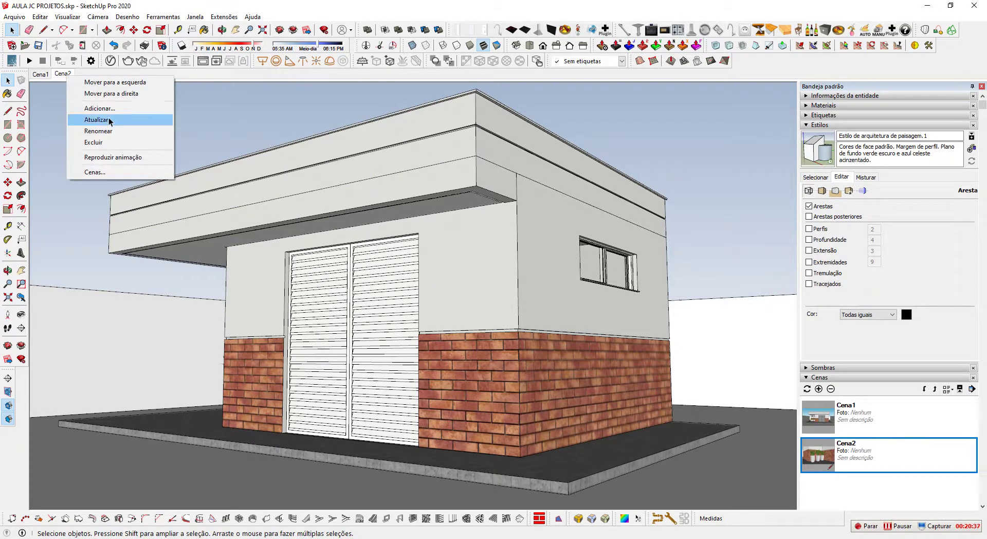
{"action": "left_click", "coordinate": [57, 82]}
{"action": "right_click", "coordinate": [58, 77]}
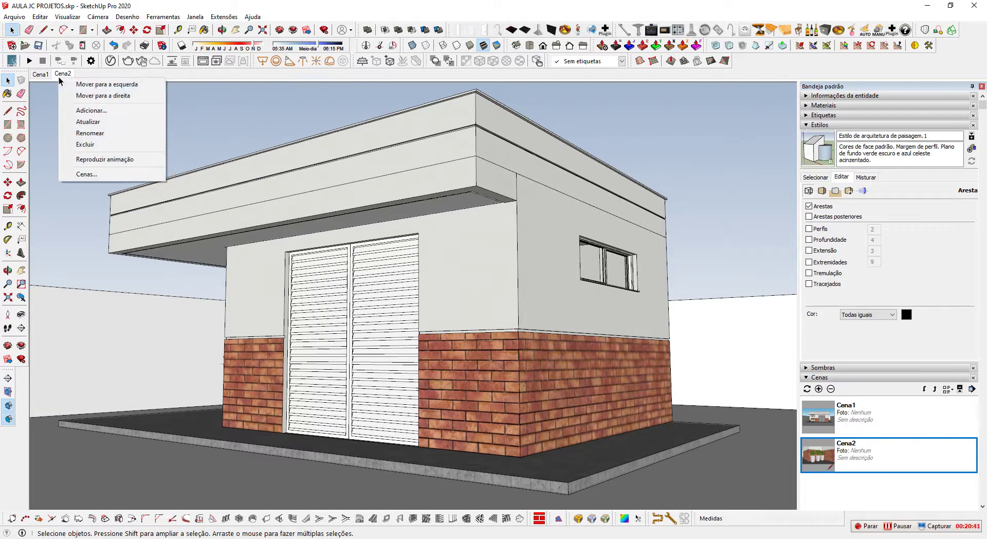
{"action": "left_click", "coordinate": [104, 111]}
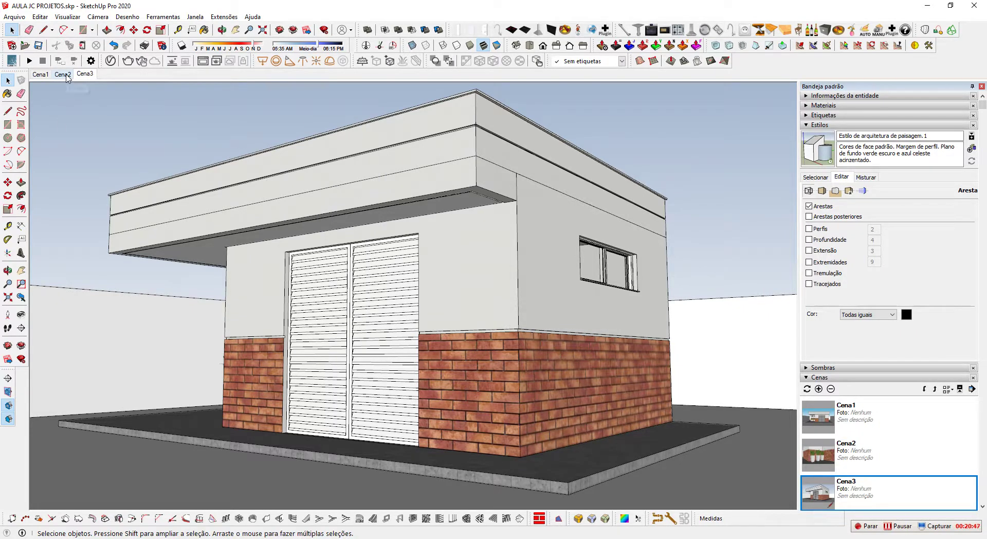
Recall Cena1 and Cena2, and update Cena2 to store a full corner view of the building with the three planters.
{"action": "left_click", "coordinate": [45, 74]}
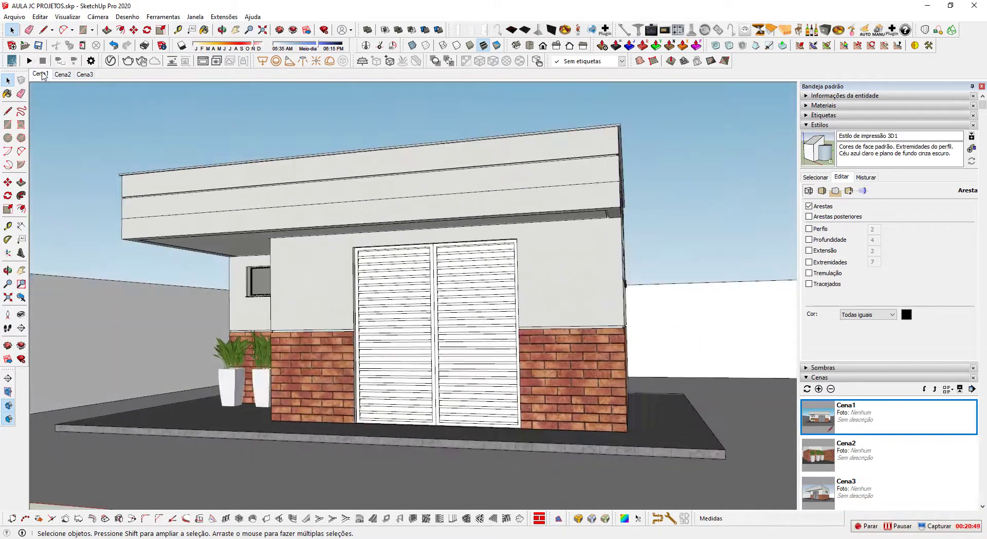
{"action": "left_click", "coordinate": [63, 74]}
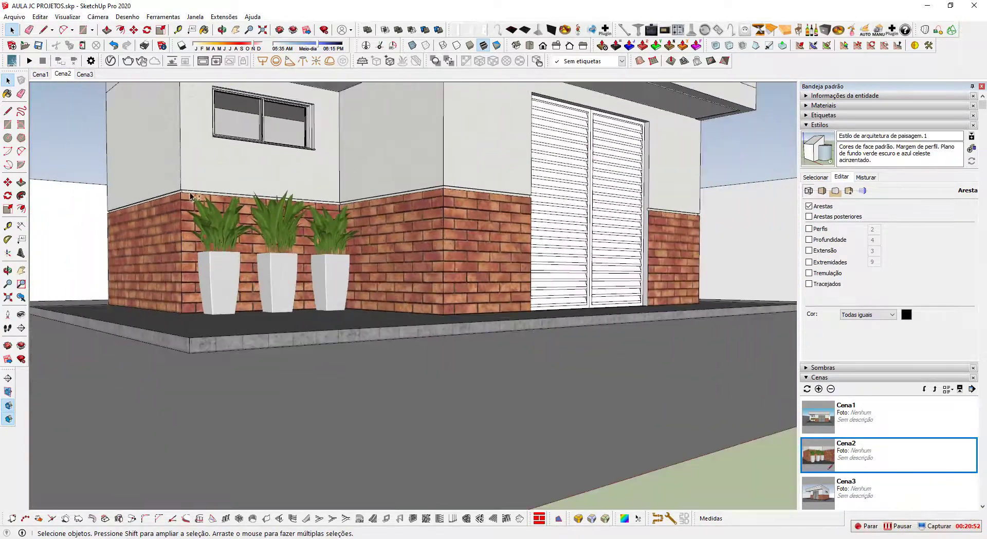
{"action": "scroll", "coordinate": [214, 280], "scroll_direction": "down", "scroll_amount": 2}
{"action": "scroll", "coordinate": [215, 282], "scroll_direction": "up", "scroll_amount": 1}
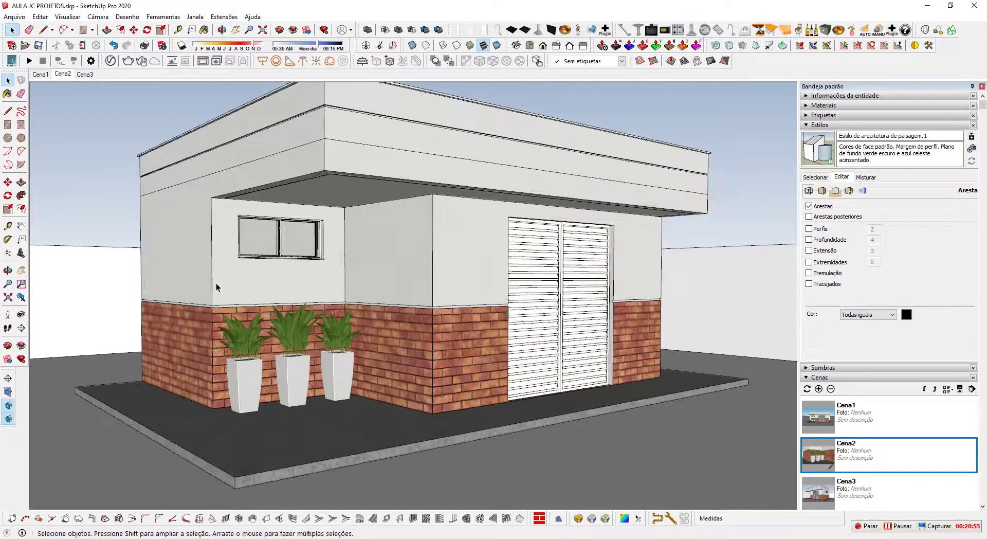
{"action": "mouse_move", "coordinate": [215, 284]}
{"action": "middle_mouse_down"}
{"action": "mouse_move", "coordinate": [202, 294]}
{"action": "mouse_move", "coordinate": [206, 283]}
{"action": "middle_mouse_up"}
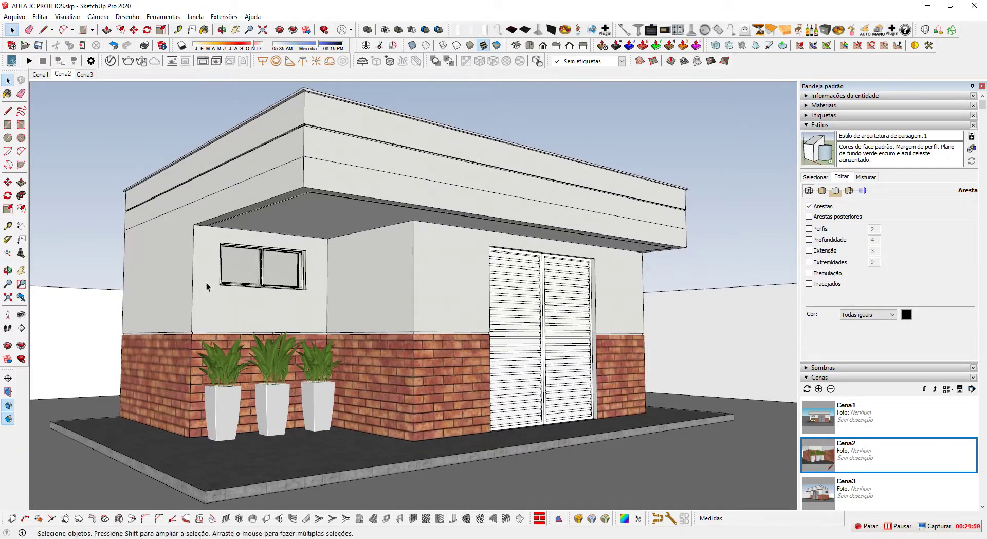
{"action": "right_click", "coordinate": [64, 77]}
{"action": "left_click", "coordinate": [96, 120]}
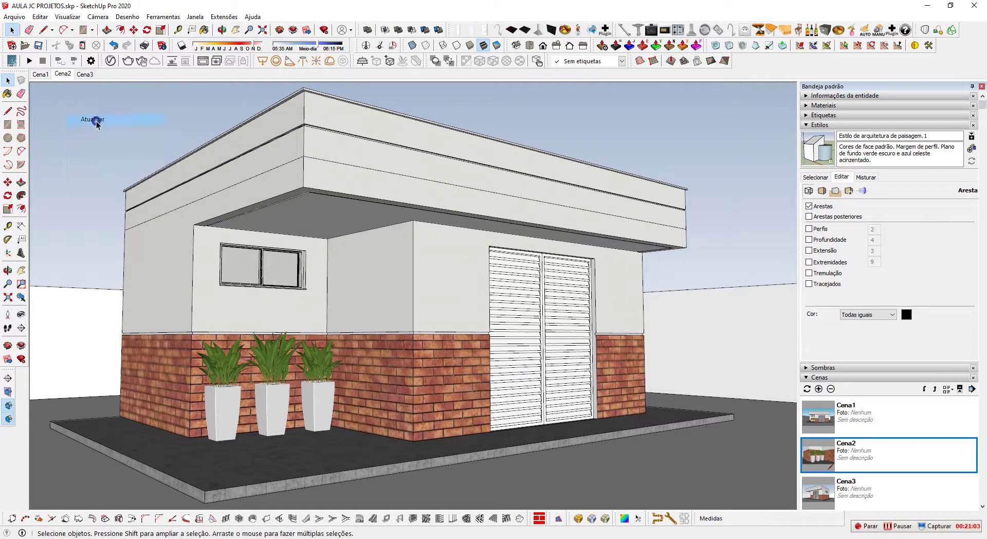
Switch through Cena1, Cena2 and Cena3 to compare their stored views.
{"action": "left_click", "coordinate": [41, 75]}
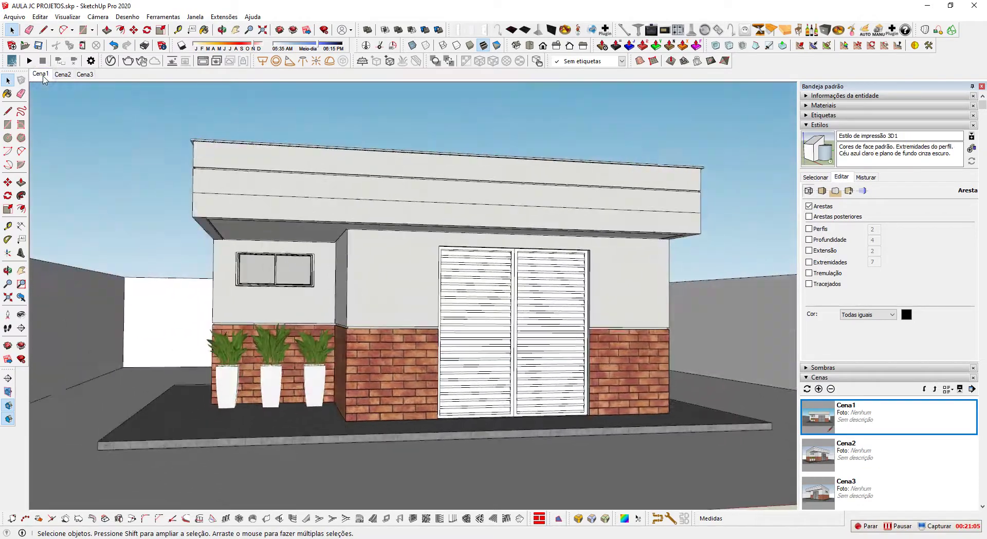
{"action": "left_click", "coordinate": [64, 75]}
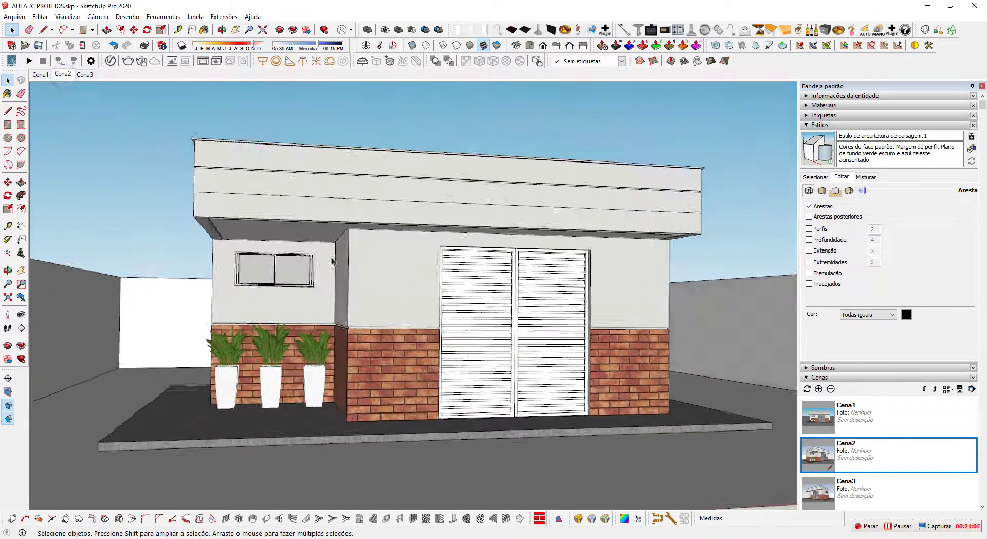
{"action": "left_click", "coordinate": [85, 75]}
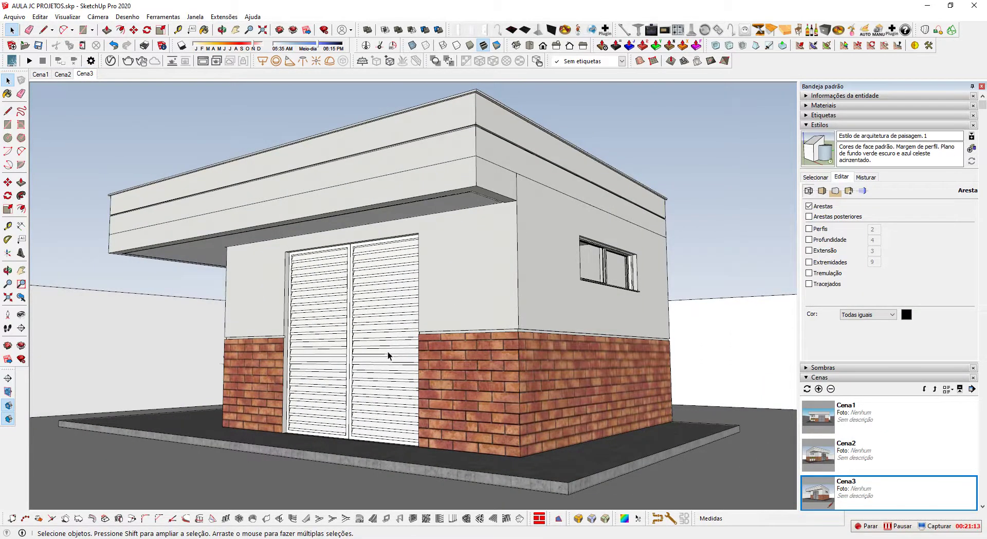
Move the outermost planter away from the brick wall to the front outer corner of the slab.
{"action": "middle_click_drag", "start_coordinate": [388, 351], "coordinate": [466, 350]}
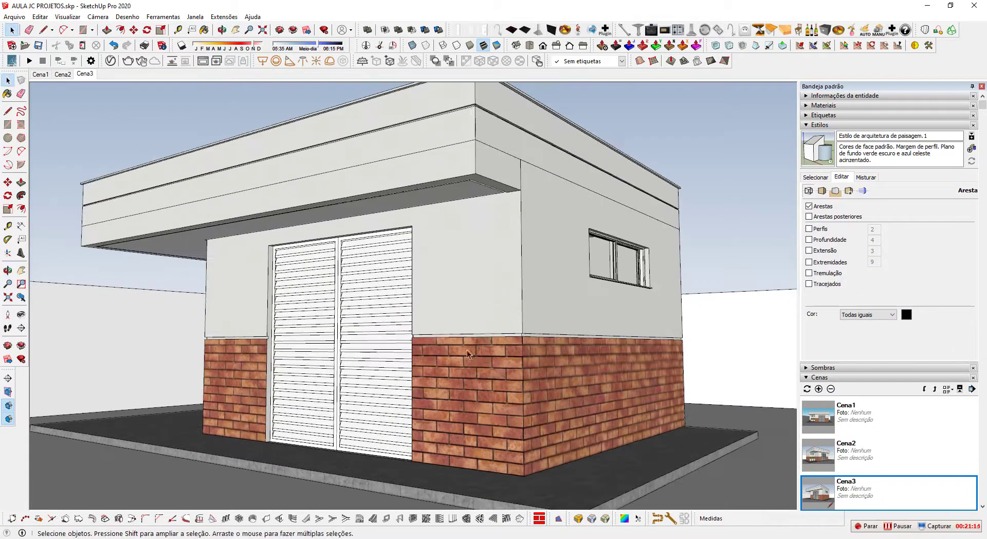
{"action": "left_click", "coordinate": [509, 175]}
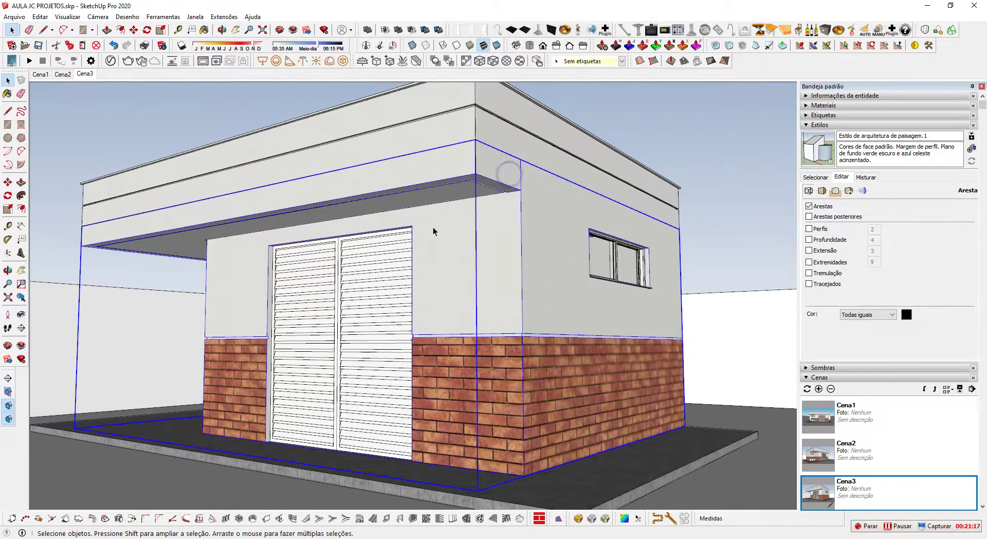
{"action": "double_click", "coordinate": [405, 178]}
{"action": "middle_click_drag", "start_coordinate": [351, 289], "coordinate": [436, 295]}
{"action": "left_click", "coordinate": [436, 295]}
{"action": "middle_click_drag", "start_coordinate": [371, 329], "coordinate": [259, 366]}
{"action": "left_click", "coordinate": [402, 334]}
{"action": "left_click", "coordinate": [258, 368]}
{"action": "key", "text": "m"}
{"action": "left_click", "coordinate": [248, 378]}
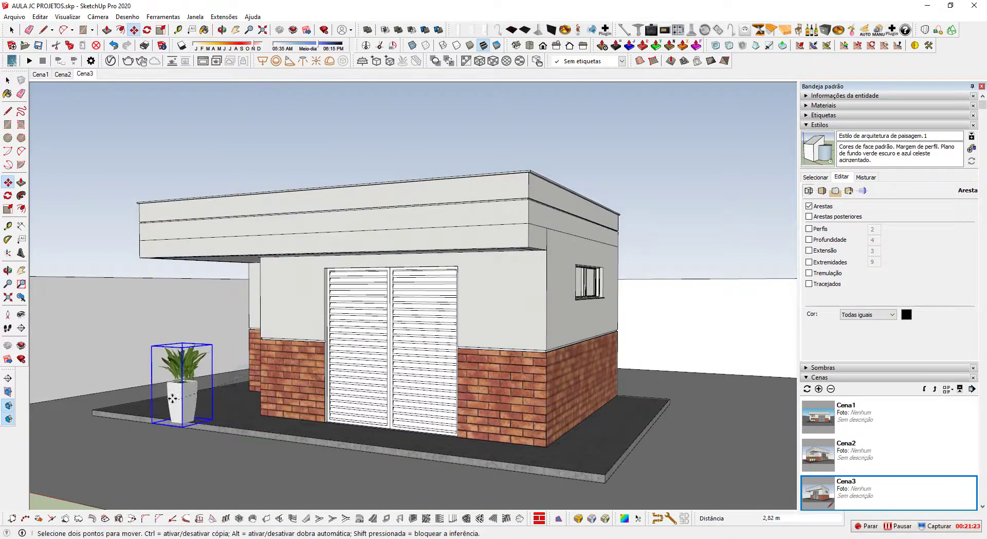
{"action": "middle_click_drag", "start_coordinate": [150, 394], "coordinate": [268, 429]}
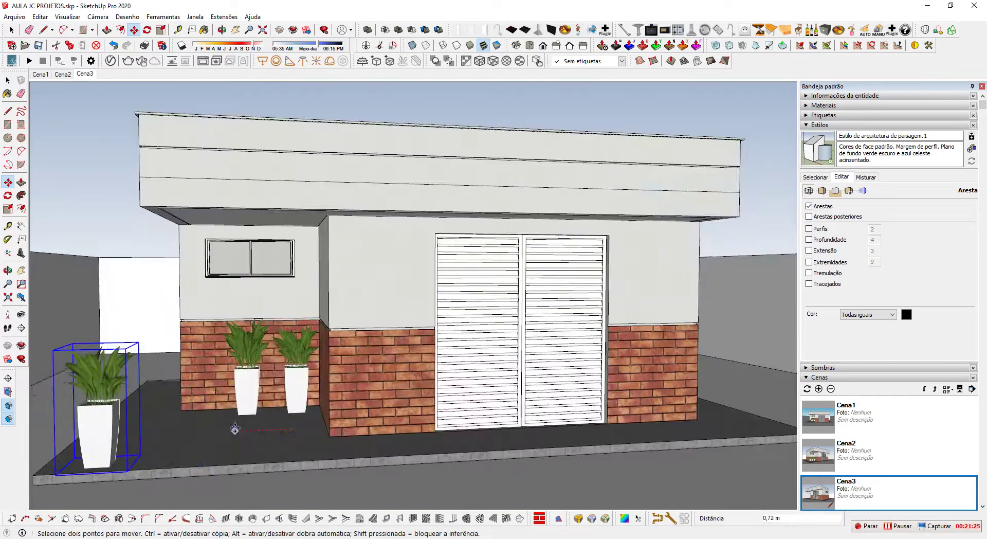
{"action": "left_click", "coordinate": [175, 444]}
{"action": "key", "text": "space"}
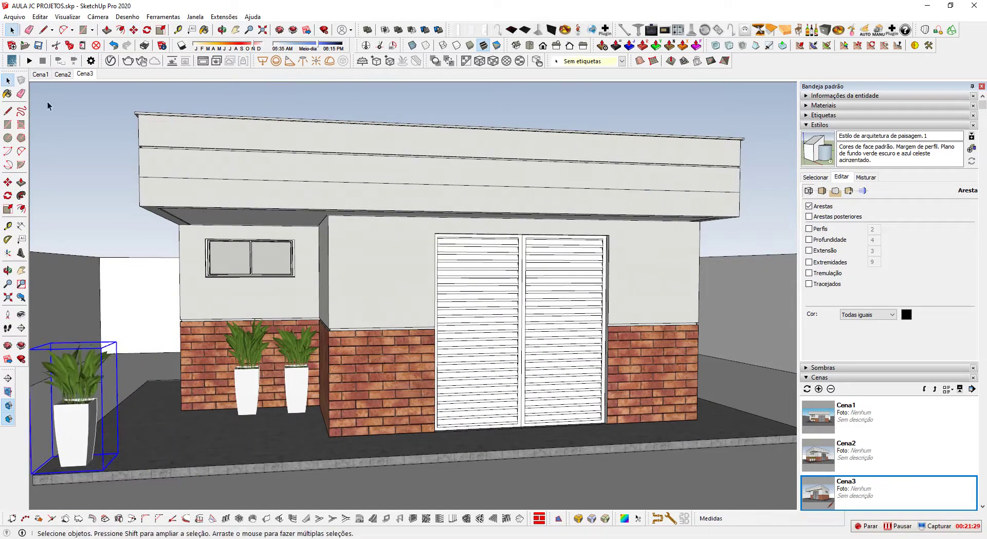
Recall Cena1, Cena2 and Cena3 to check the moved planter in each scene.
{"action": "left_click", "coordinate": [40, 74]}
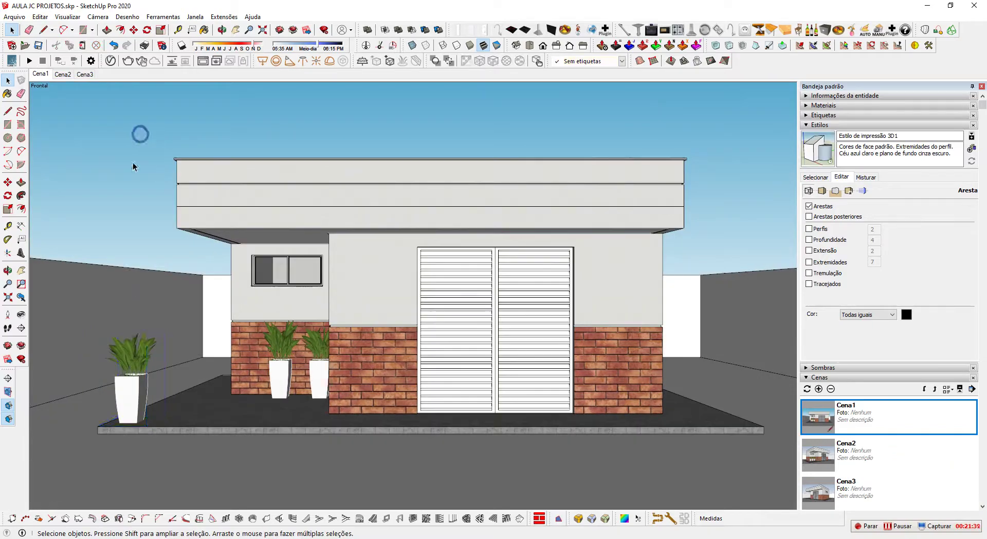
{"action": "left_click", "coordinate": [61, 74]}
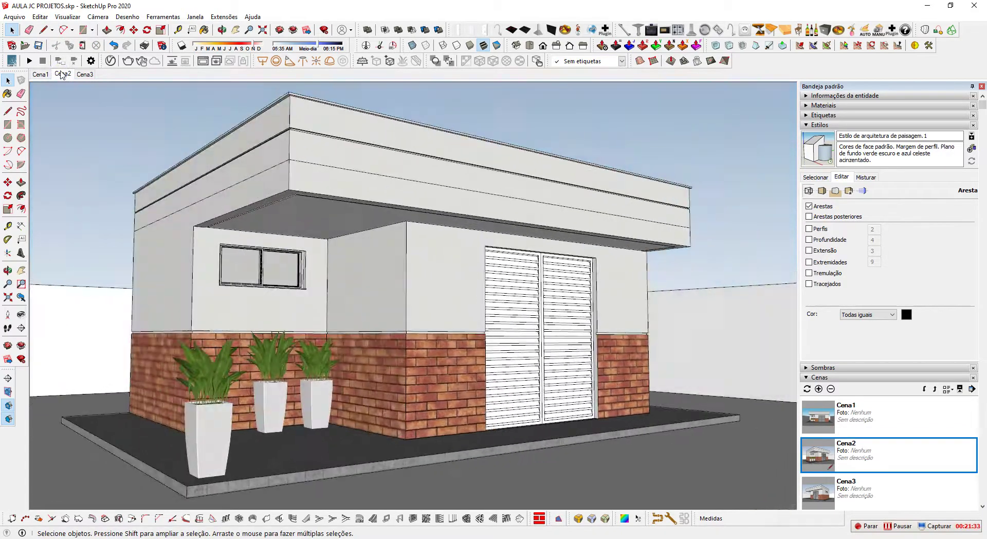
{"action": "left_click", "coordinate": [85, 75]}
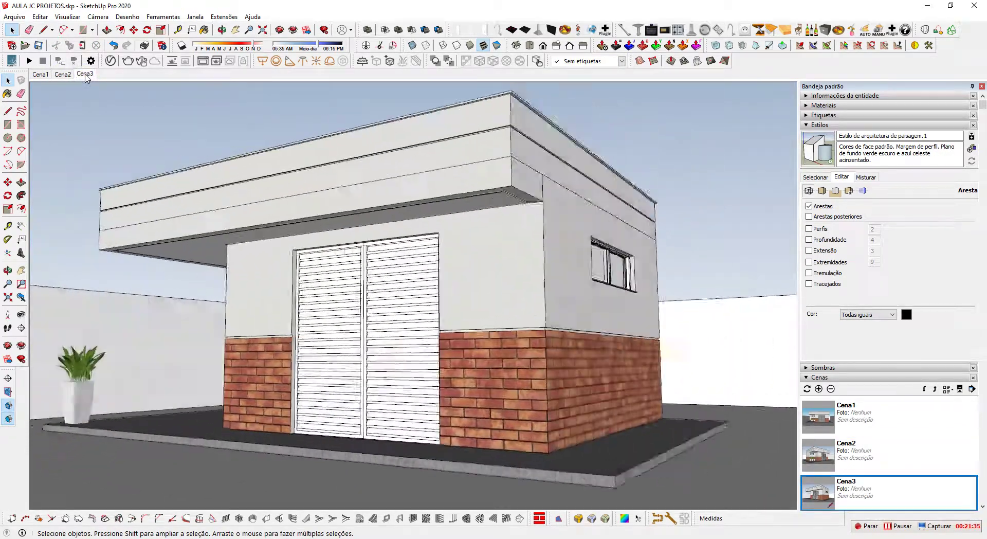
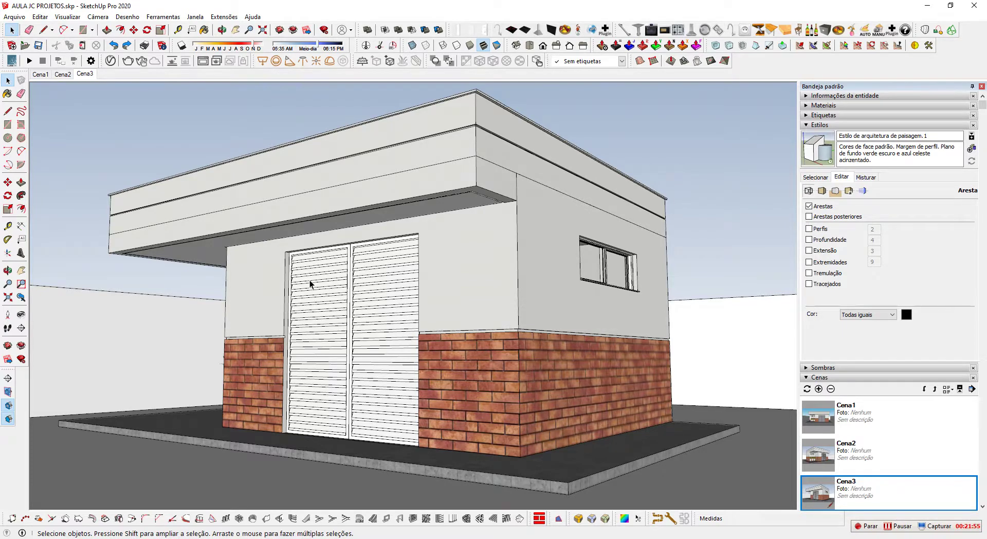
View the roof and the walled lot from above, including the standard top view.
{"action": "middle_click_drag", "start_coordinate": [265, 260], "coordinate": [455, 349]}
{"action": "scroll", "coordinate": [403, 293], "scroll_direction": "down", "scroll_amount": 3}
{"action": "left_click", "coordinate": [377, 293]}
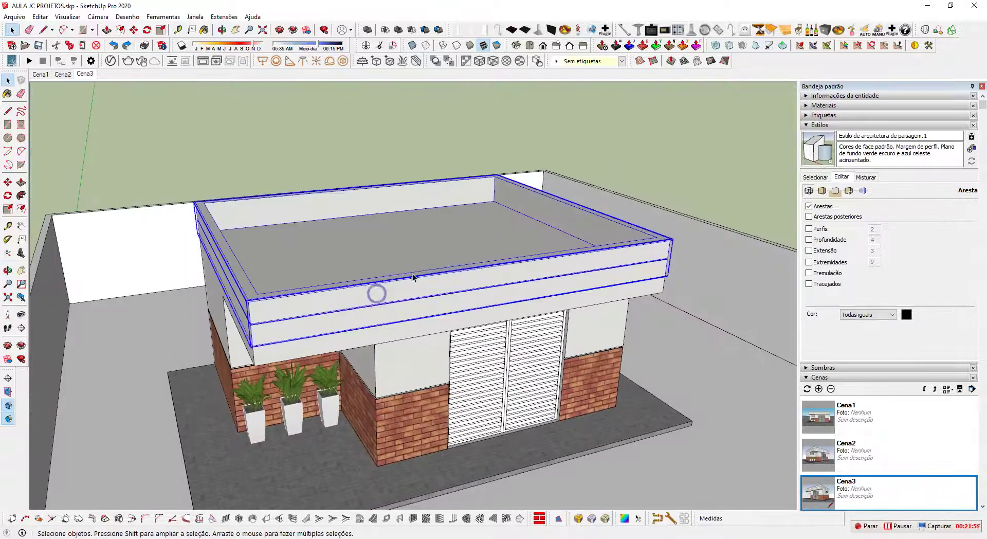
{"action": "right_click", "coordinate": [412, 252]}
{"action": "left_click", "coordinate": [247, 178]}
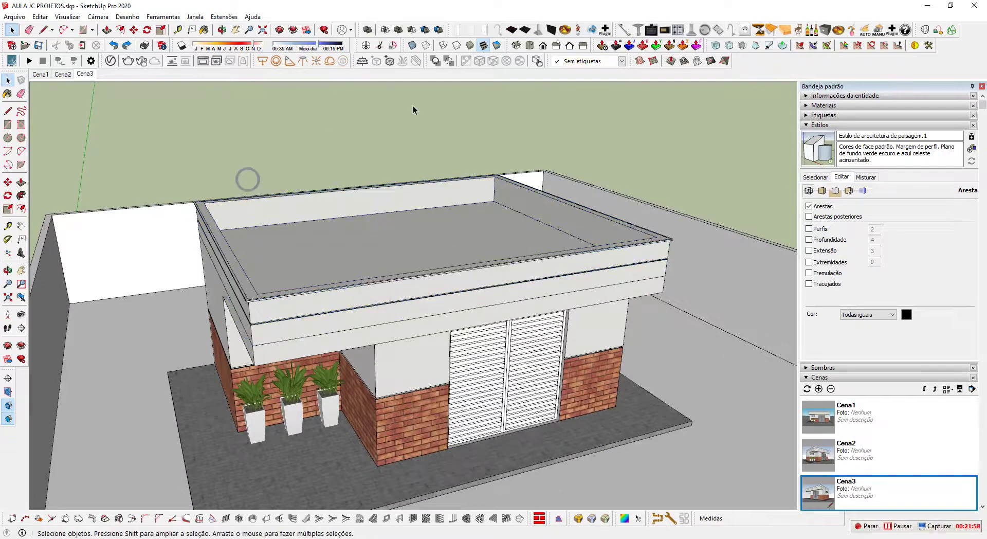
{"action": "left_click", "coordinate": [530, 45]}
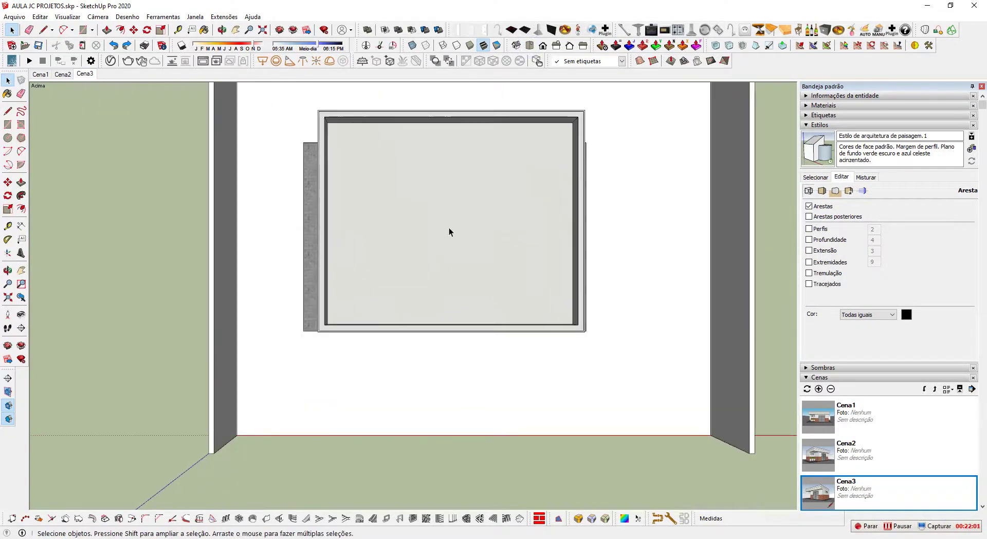
{"action": "middle_click_drag", "start_coordinate": [435, 348], "coordinate": [421, 260]}
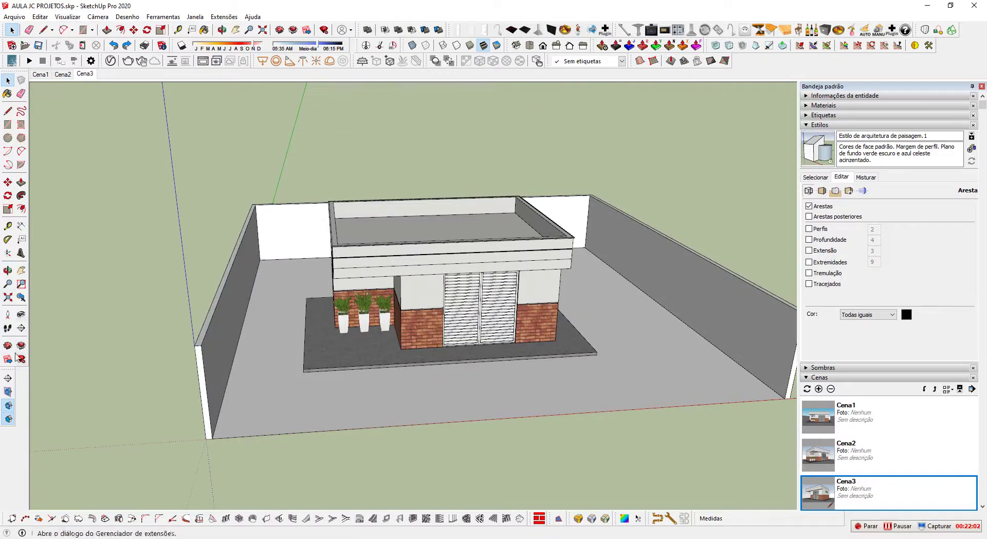
Place a horizontal section plane on the roof's top face, accepting the default name and symbol.
{"action": "left_click", "coordinate": [9, 381]}
{"action": "middle_click_drag", "start_coordinate": [494, 247], "coordinate": [434, 266]}
{"action": "left_click", "coordinate": [478, 259]}
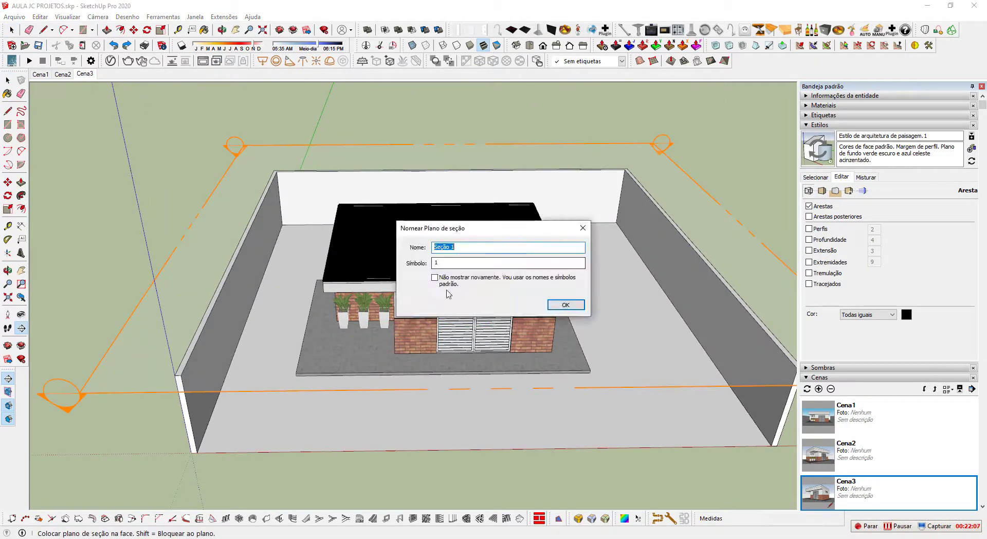
{"action": "left_click", "coordinate": [557, 309]}
Move the horizontal section plane down about 0.81 m so it cuts through the building's walls.
{"action": "middle_click_drag", "start_coordinate": [504, 323], "coordinate": [447, 320]}
{"action": "scroll", "coordinate": [437, 319], "scroll_direction": "down", "scroll_amount": 1}
{"action": "key", "text": "space"}
{"action": "left_click", "coordinate": [160, 323]}
{"action": "key", "text": "m"}
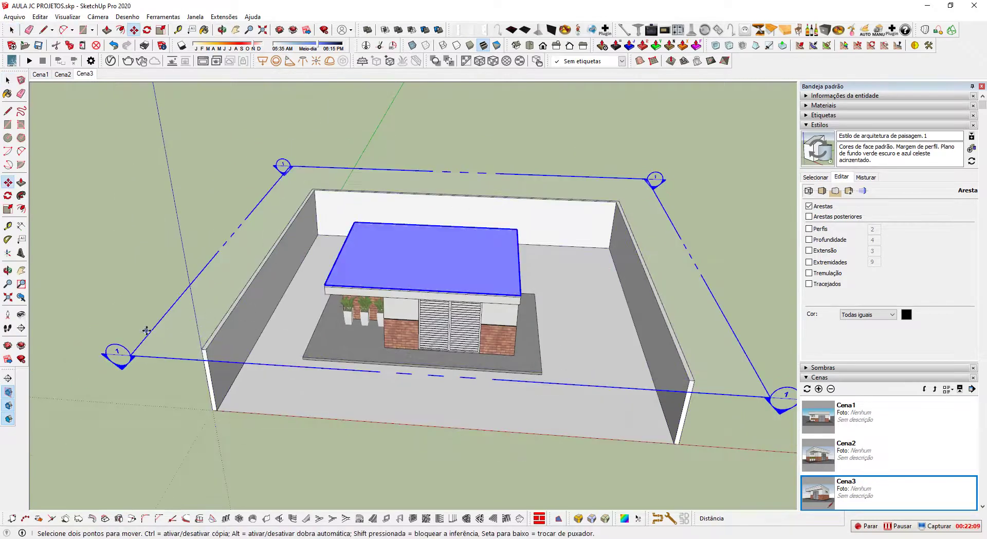
{"action": "left_click", "coordinate": [147, 331]}
{"action": "left_click", "coordinate": [150, 351]}
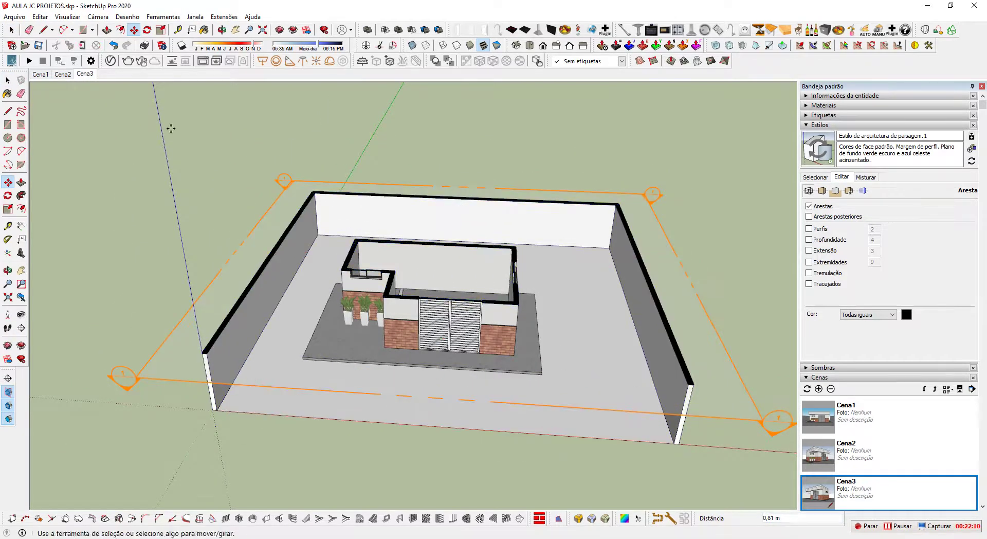
{"action": "key", "text": "space"}
{"action": "left_click", "coordinate": [195, 141]}
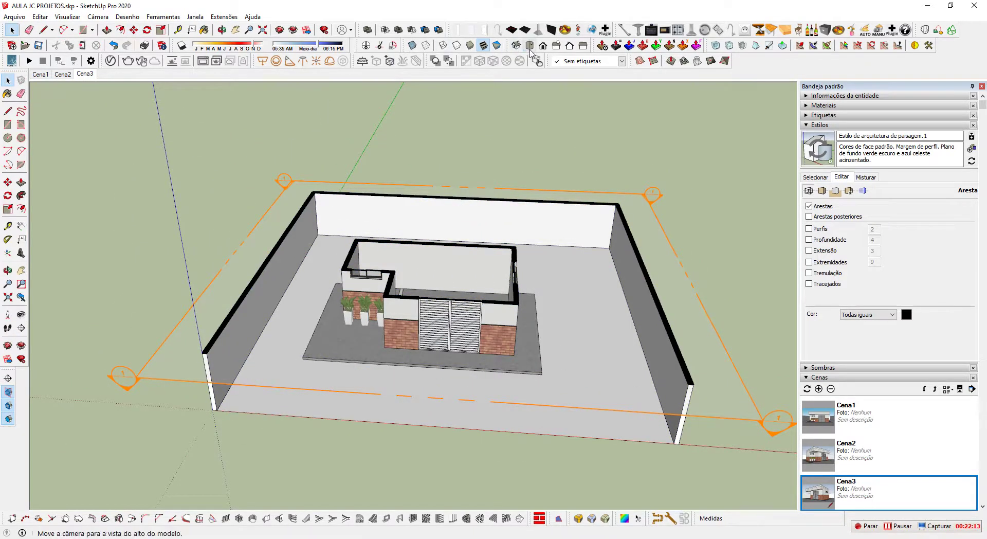
Turn the cut building into a floor plan: top view, parallel projection, section planes hidden and section cuts displayed.
{"action": "left_click", "coordinate": [530, 45]}
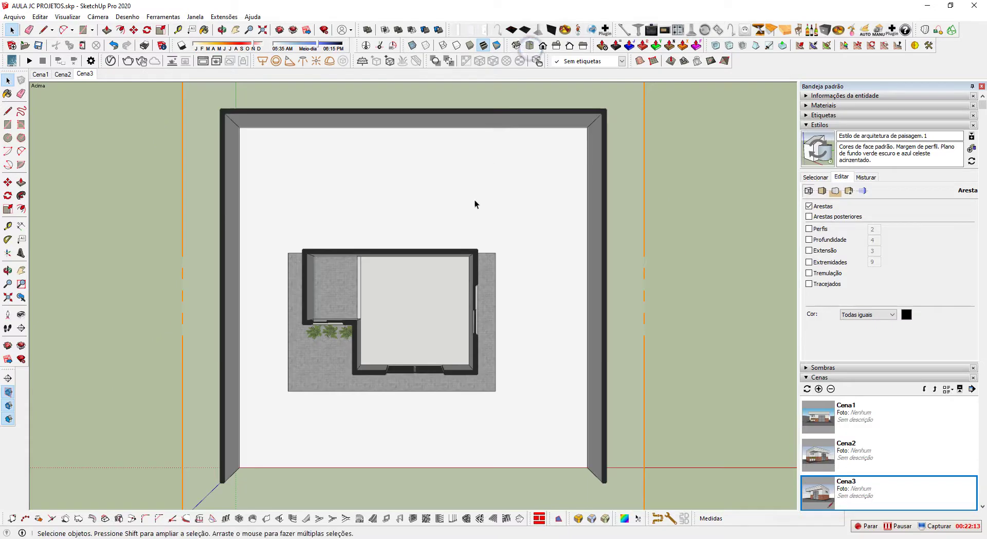
{"action": "left_click", "coordinate": [12, 395]}
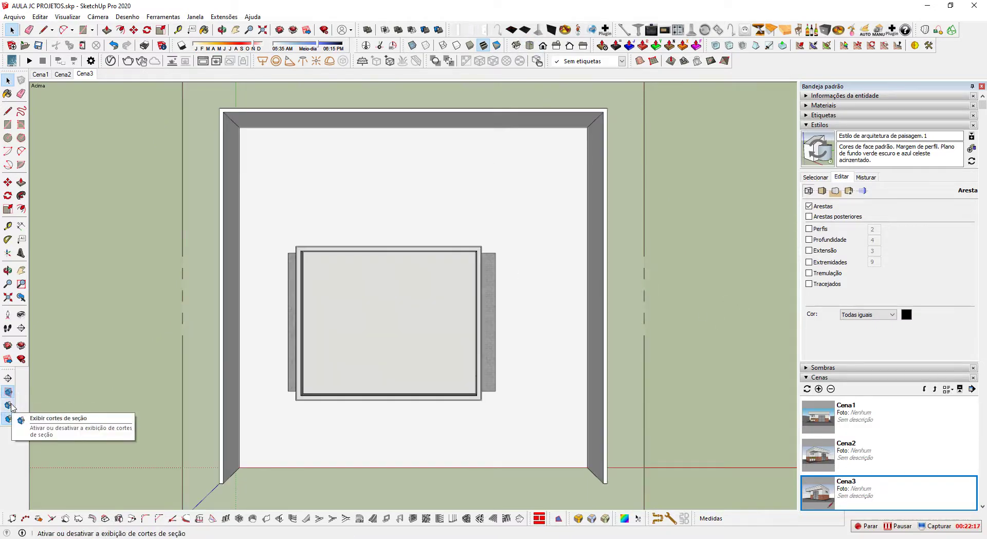
{"action": "left_click", "coordinate": [8, 406]}
{"action": "scroll", "coordinate": [354, 309], "scroll_direction": "up", "scroll_amount": 2}
{"action": "scroll", "coordinate": [349, 299], "scroll_direction": "up", "scroll_amount": 3}
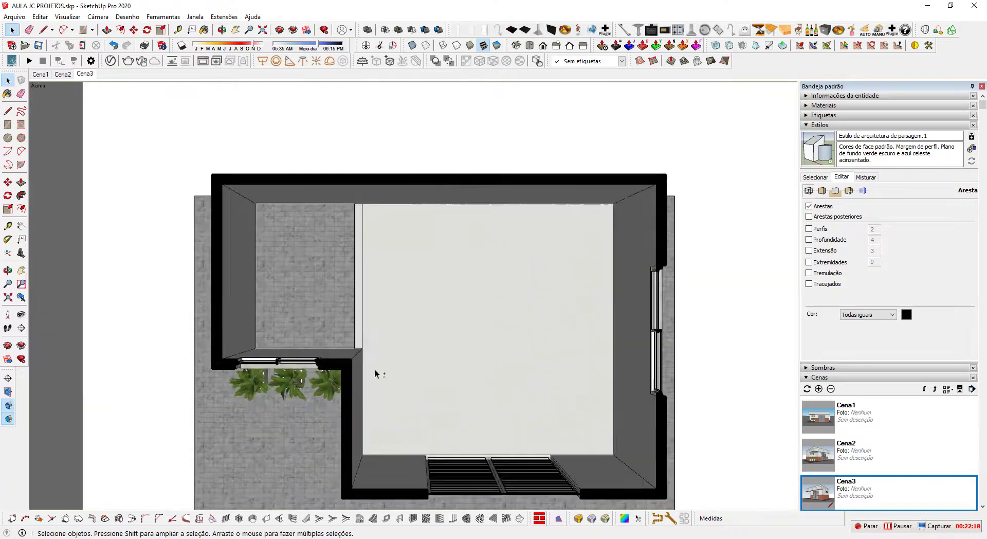
{"action": "left_click", "coordinate": [98, 16]}
{"action": "left_click", "coordinate": [117, 67]}
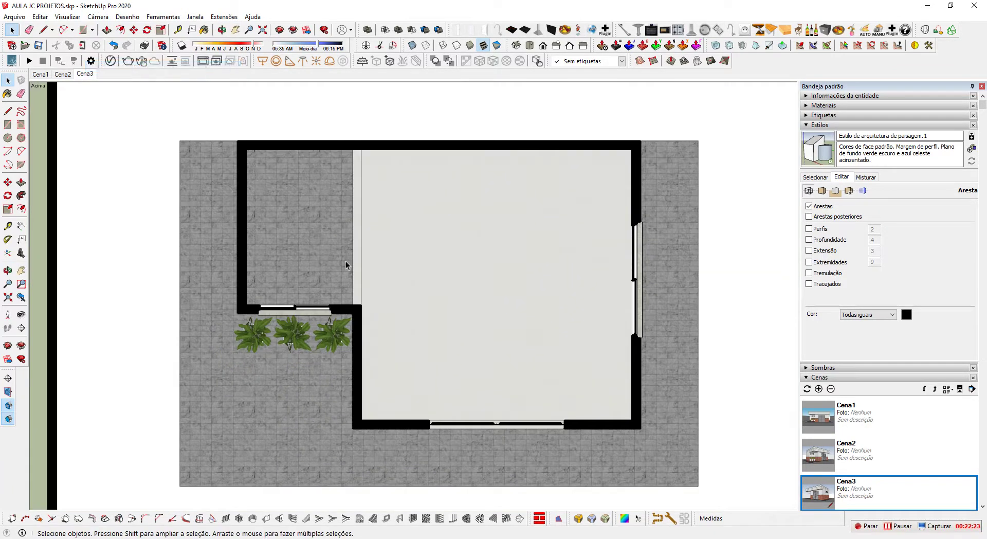
{"action": "scroll", "coordinate": [401, 319], "scroll_direction": "up", "scroll_amount": 3}
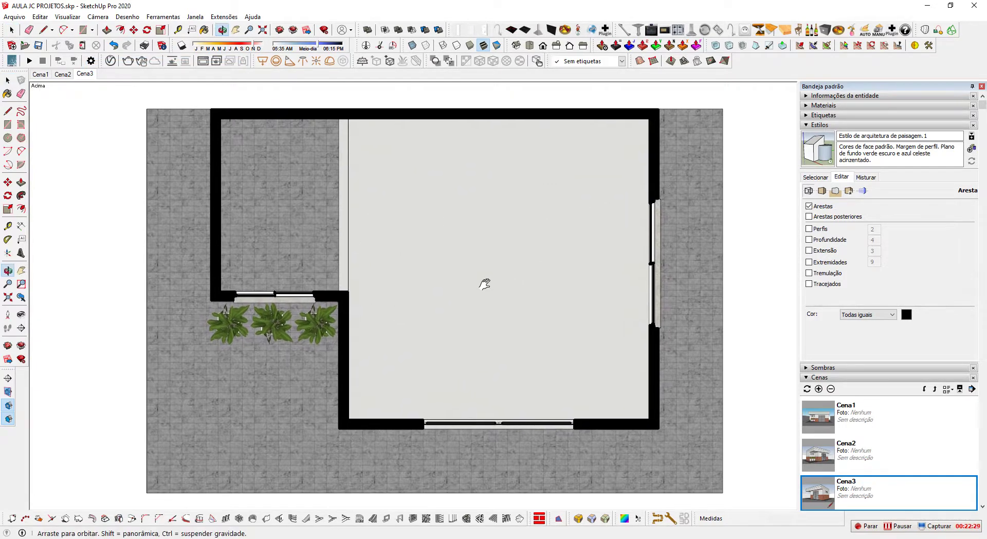
Add a new scene after Cena3 storing the floor plan, and recall it after orbiting away.
{"action": "right_click", "coordinate": [94, 77]}
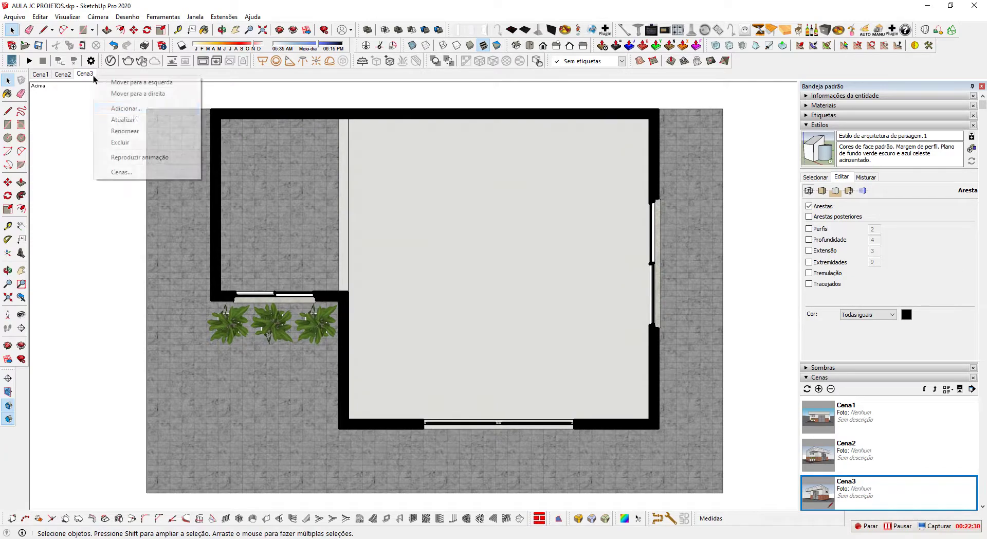
{"action": "left_click", "coordinate": [126, 108]}
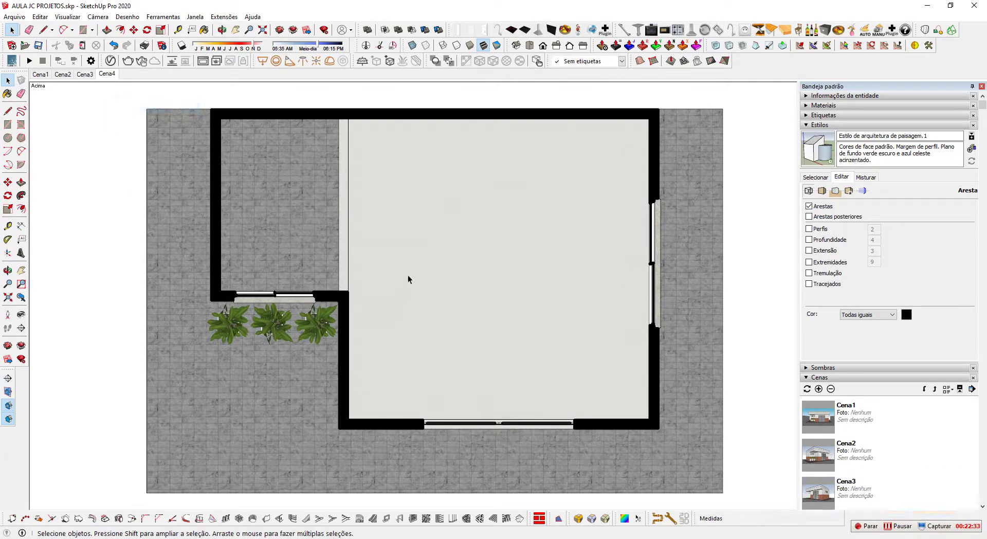
{"action": "middle_click_drag", "start_coordinate": [408, 275], "coordinate": [261, 167]}
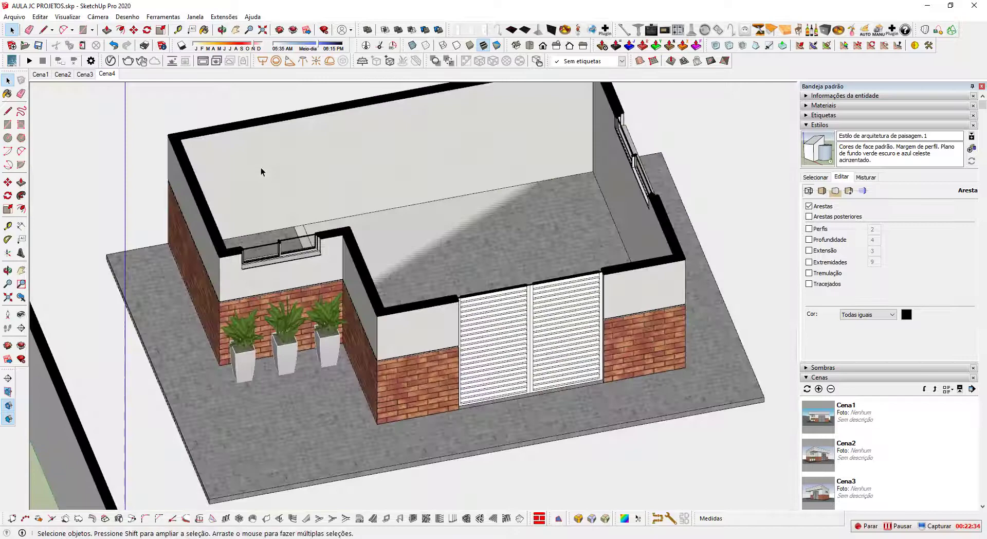
{"action": "left_click", "coordinate": [108, 75]}
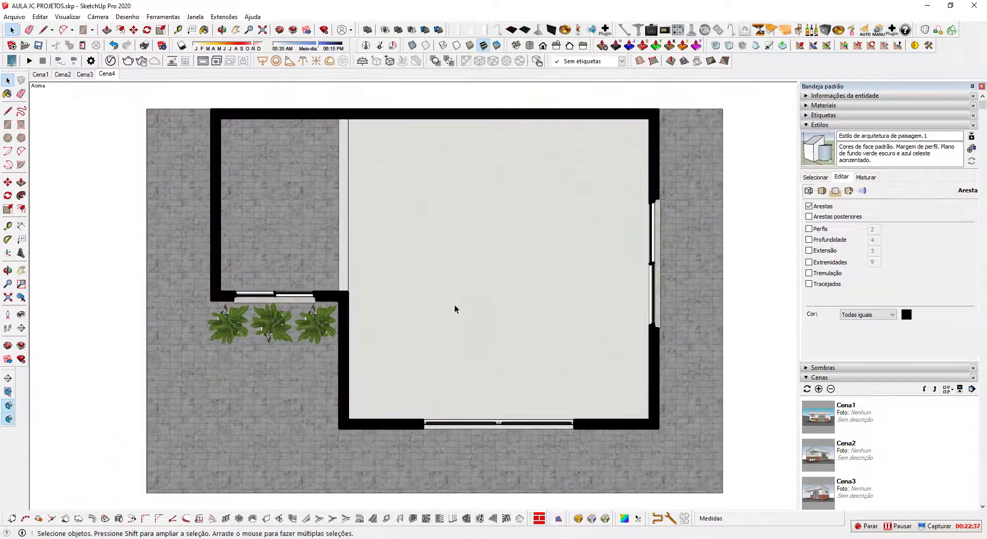
{"action": "left_click", "coordinate": [456, 310]}
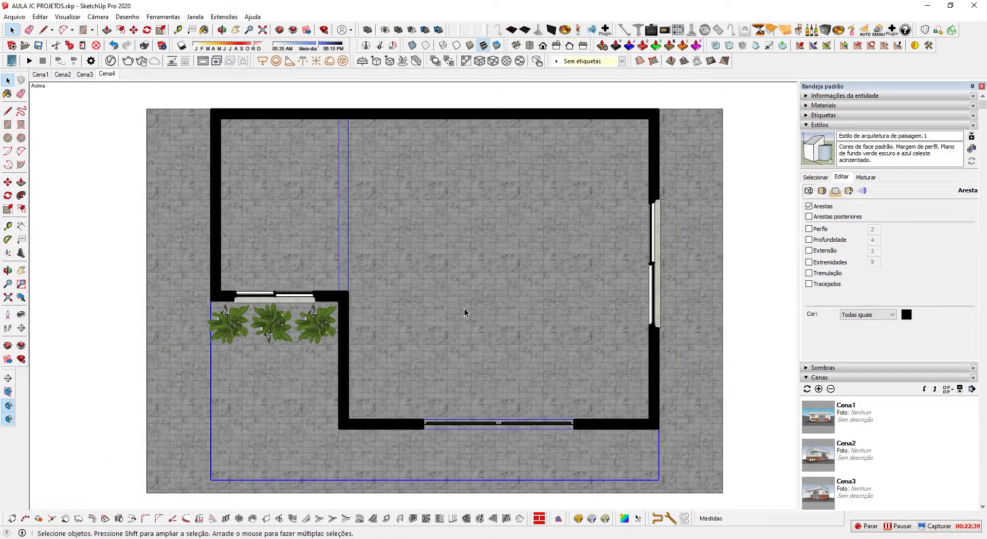
{"action": "middle_click_drag", "start_coordinate": [463, 325], "coordinate": [418, 201]}
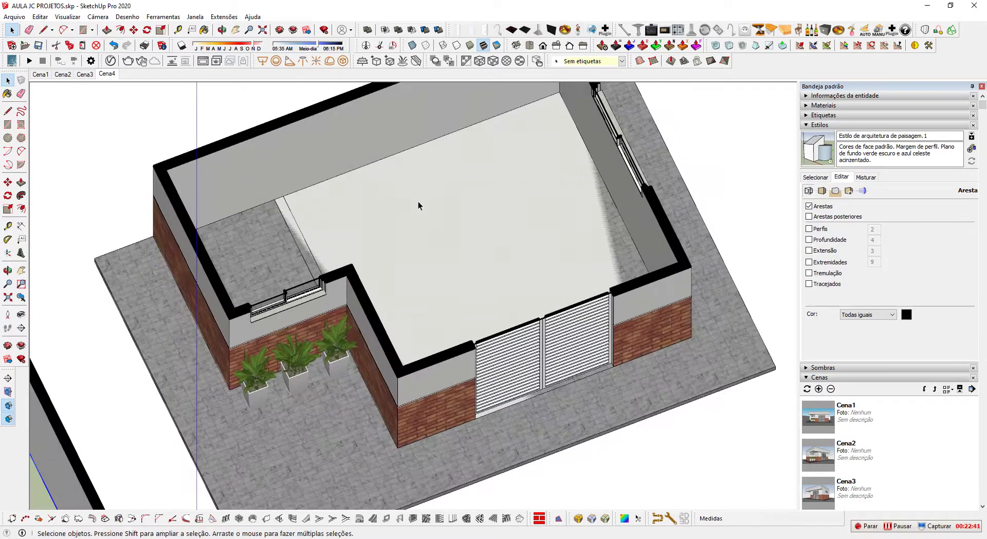
{"action": "left_click", "coordinate": [107, 75]}
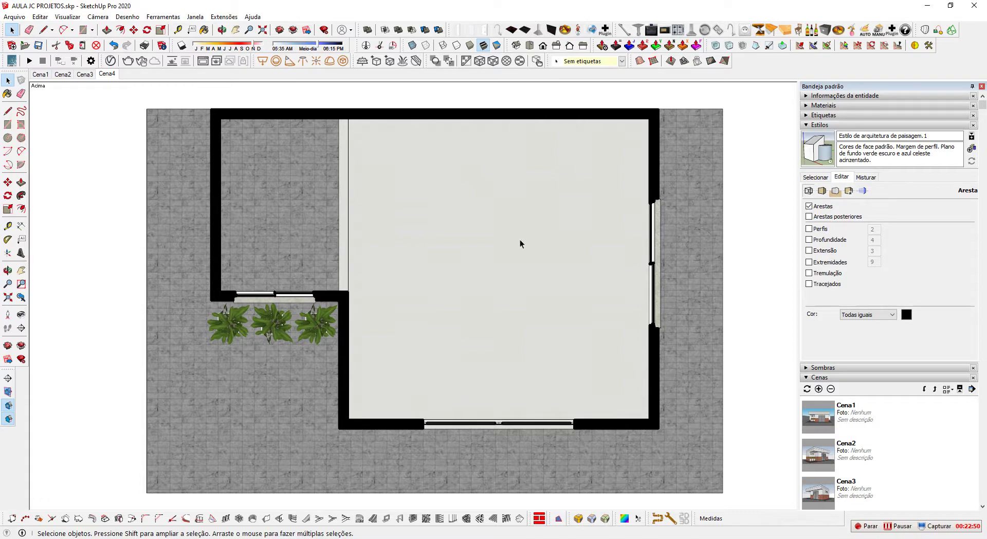
Recall Cena1, Cena2, Cena3 and Cena4 in turn to compare their stored views.
{"action": "left_click", "coordinate": [43, 76]}
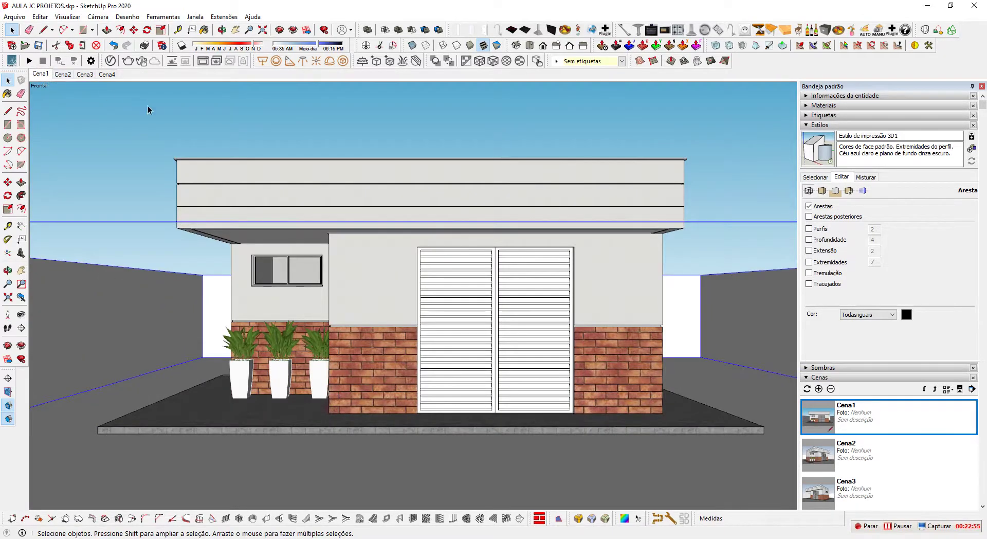
{"action": "left_click", "coordinate": [147, 106]}
{"action": "left_click", "coordinate": [63, 75]}
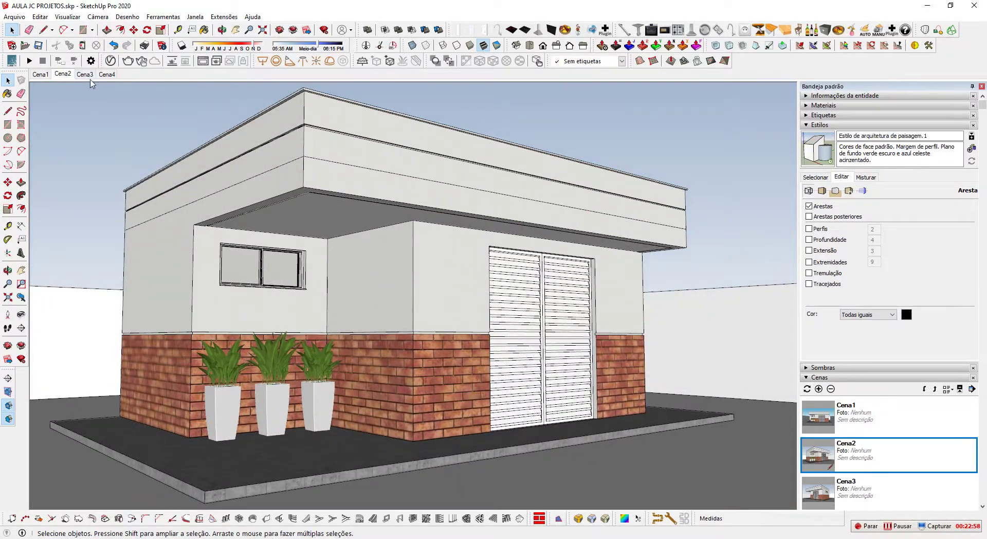
{"action": "left_click", "coordinate": [85, 74]}
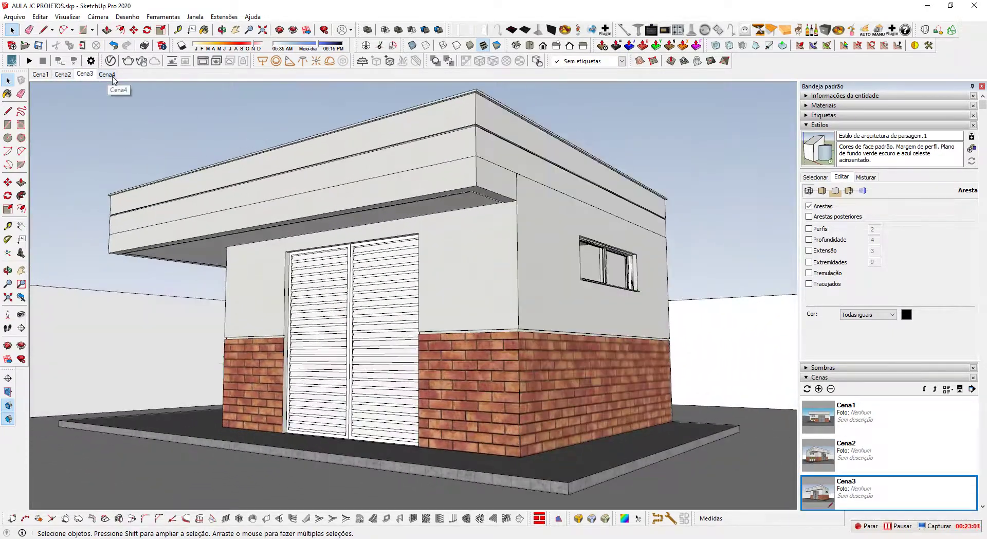
{"action": "left_click", "coordinate": [109, 75]}
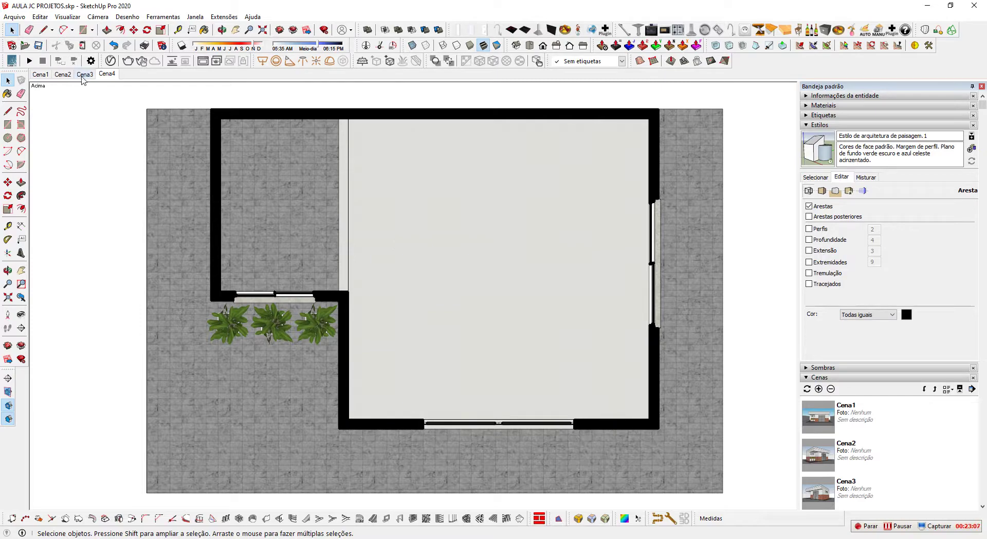
Recall Cena1 and place a vertical section plane on the building's front wall, accepting the default name.
{"action": "left_click", "coordinate": [40, 75]}
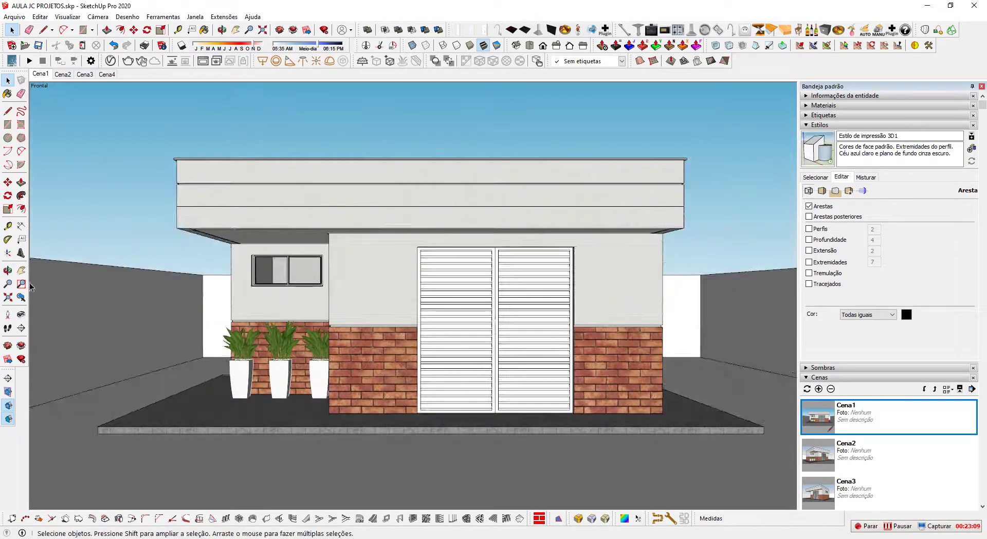
{"action": "left_click", "coordinate": [7, 378]}
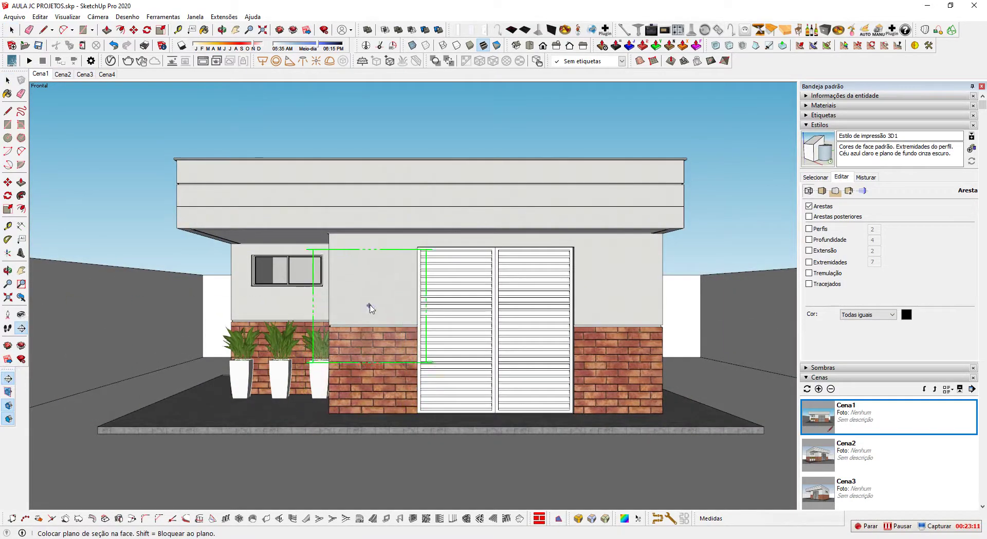
{"action": "left_click", "coordinate": [375, 309]}
{"action": "left_click", "coordinate": [560, 305]}
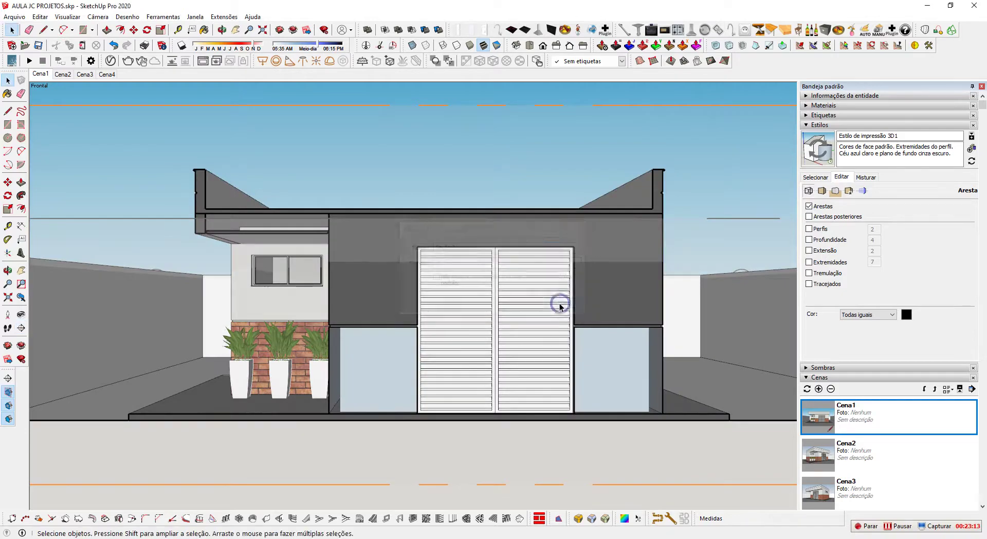
Move the vertical section plane about 1.23 m back from the front wall into the building's interior.
{"action": "middle_click_drag", "start_coordinate": [560, 305], "coordinate": [394, 343]}
{"action": "scroll", "coordinate": [394, 346], "scroll_direction": "down", "scroll_amount": 3}
{"action": "left_click", "coordinate": [237, 246]}
{"action": "key", "text": "m"}
{"action": "left_click", "coordinate": [234, 220]}
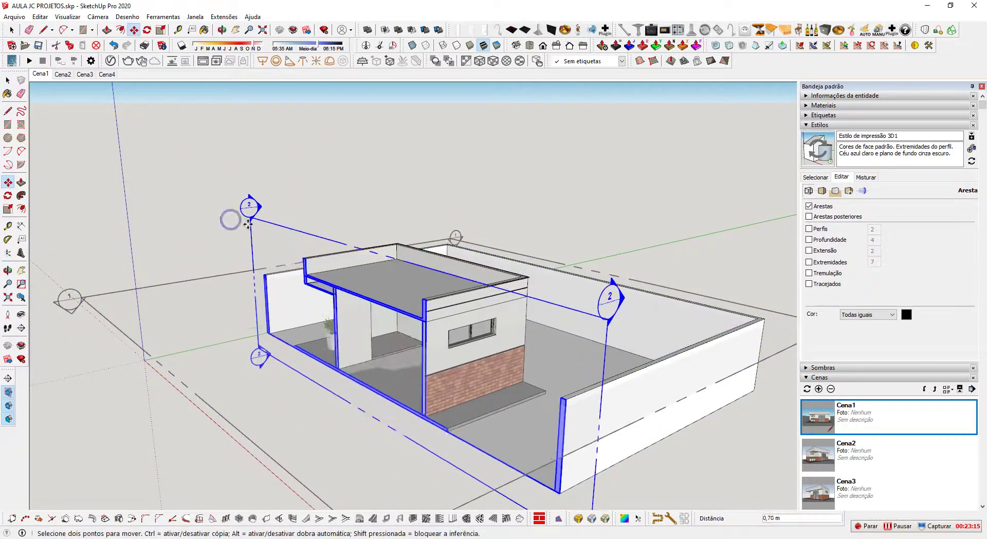
{"action": "left_click", "coordinate": [260, 224]}
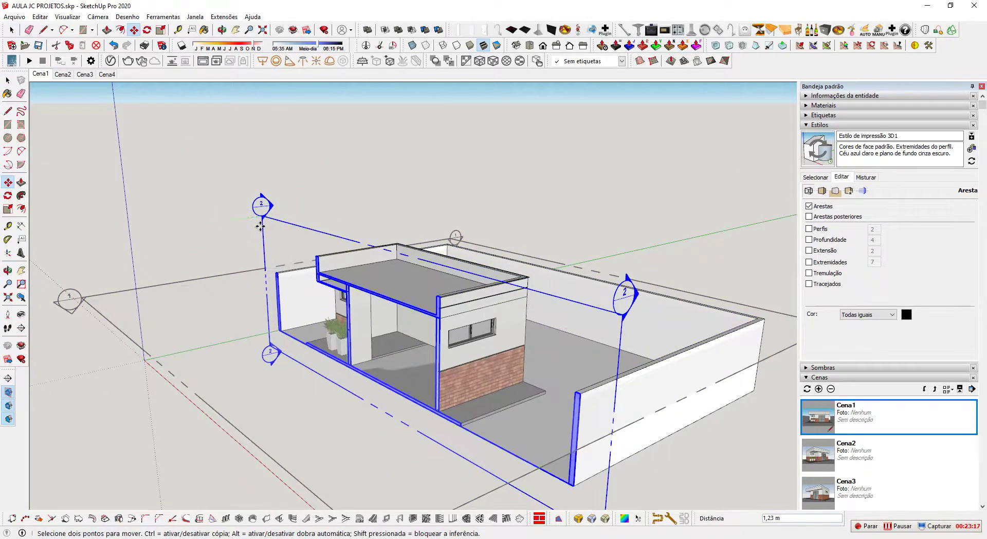
{"action": "key", "text": "space"}
{"action": "left_click", "coordinate": [213, 182]}
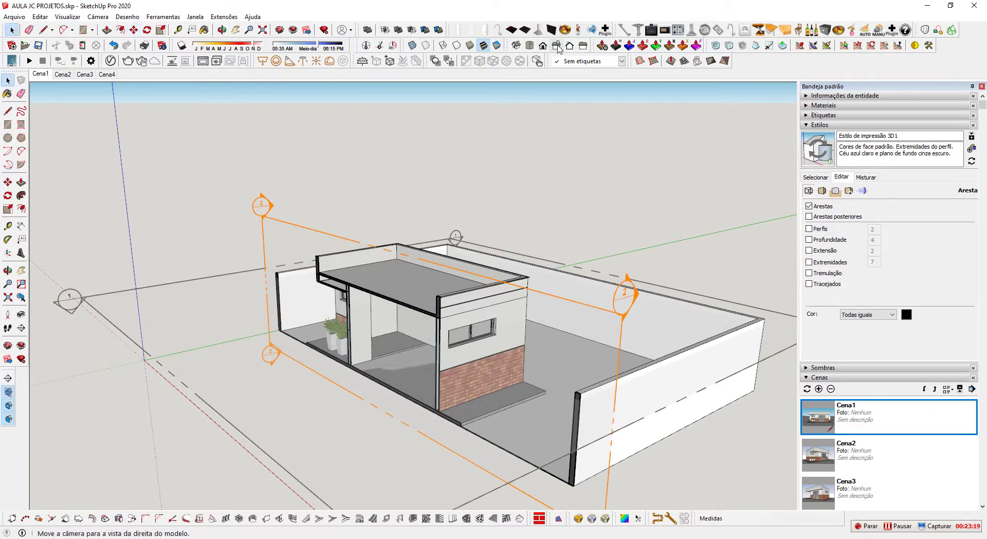
Show the vertical cut in front view with the section planes hidden and the camera in parallel projection.
{"action": "left_click", "coordinate": [540, 48]}
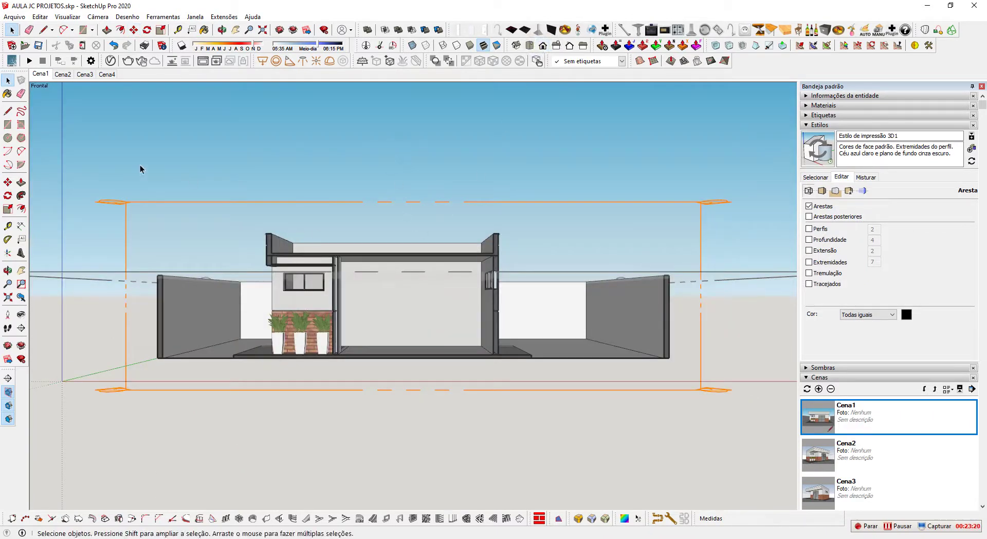
{"action": "left_click", "coordinate": [7, 392]}
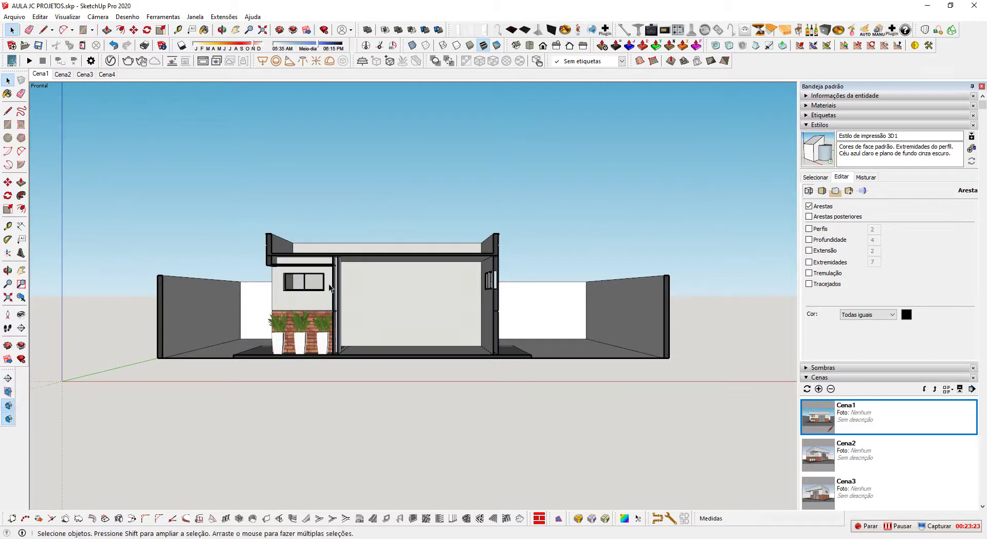
{"action": "scroll", "coordinate": [318, 292], "scroll_direction": "up", "scroll_amount": 2}
{"action": "scroll", "coordinate": [310, 317], "scroll_direction": "up", "scroll_amount": 4}
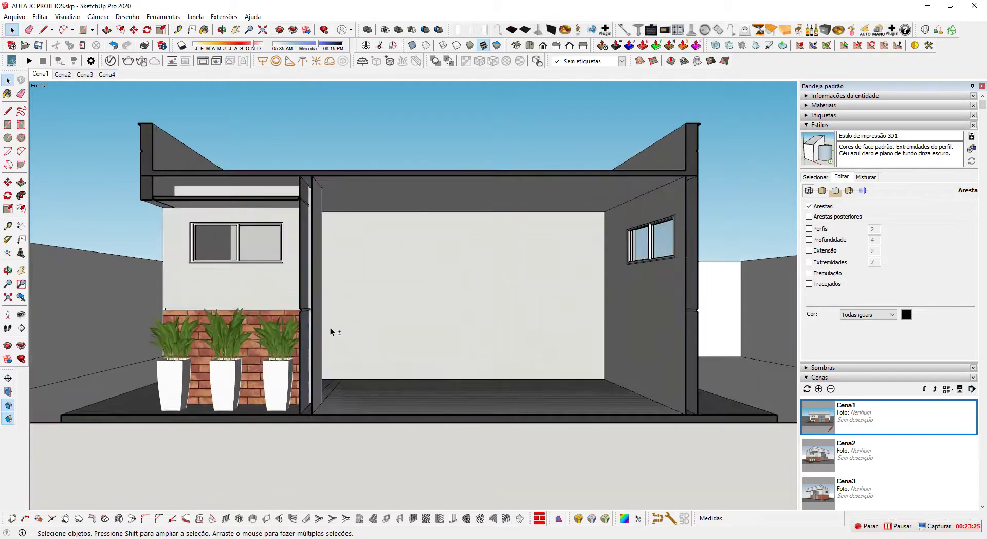
{"action": "middle_click_drag", "start_coordinate": [331, 330], "coordinate": [332, 332], "text": "shift"}
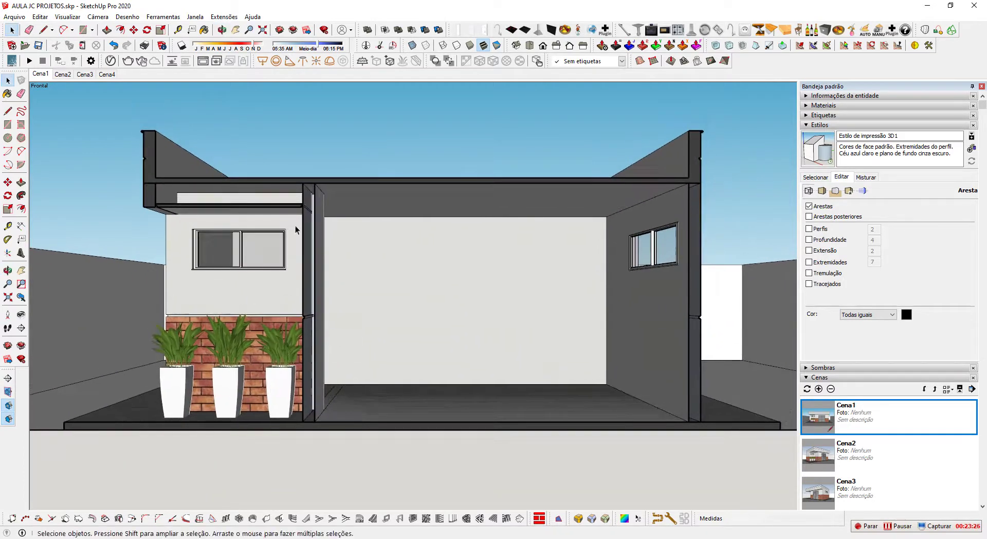
{"action": "left_click", "coordinate": [98, 16]}
{"action": "left_click", "coordinate": [123, 75]}
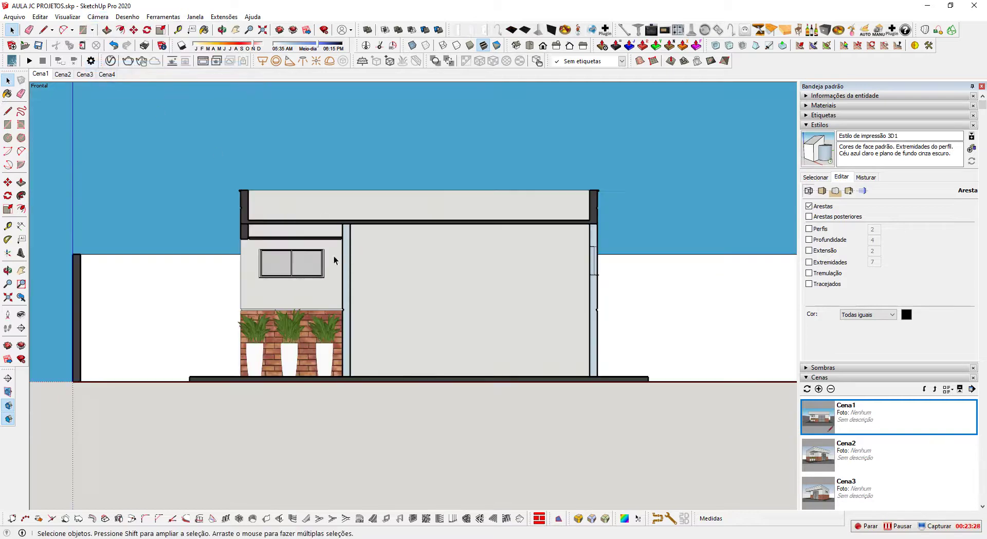
Turn the section fill of the vertical cut off and back on to compare the cut walls.
{"action": "scroll", "coordinate": [370, 288], "scroll_direction": "up", "scroll_amount": 3}
{"action": "middle_click_drag", "start_coordinate": [405, 315], "coordinate": [410, 318], "text": "shift"}
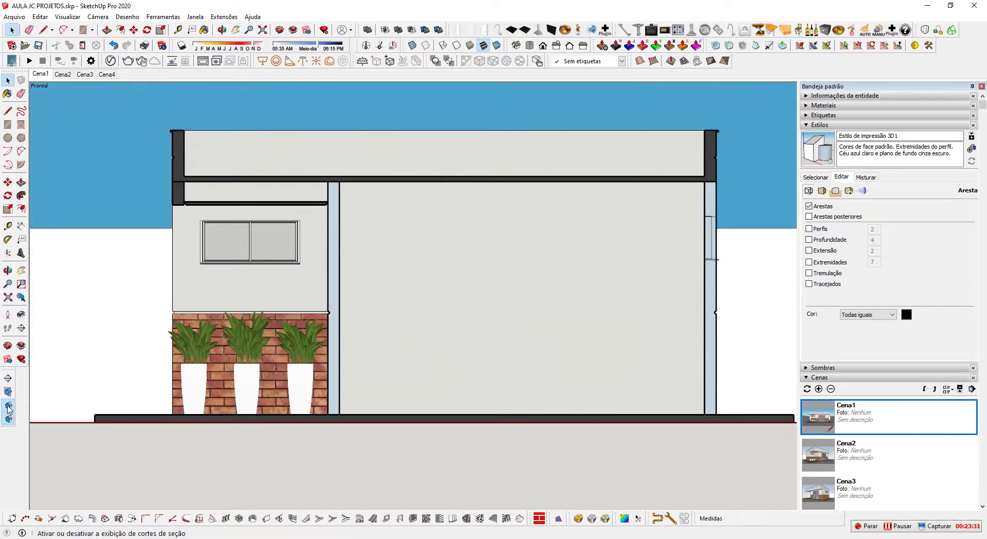
{"action": "middle_click_drag", "start_coordinate": [266, 371], "coordinate": [255, 372], "text": "shift"}
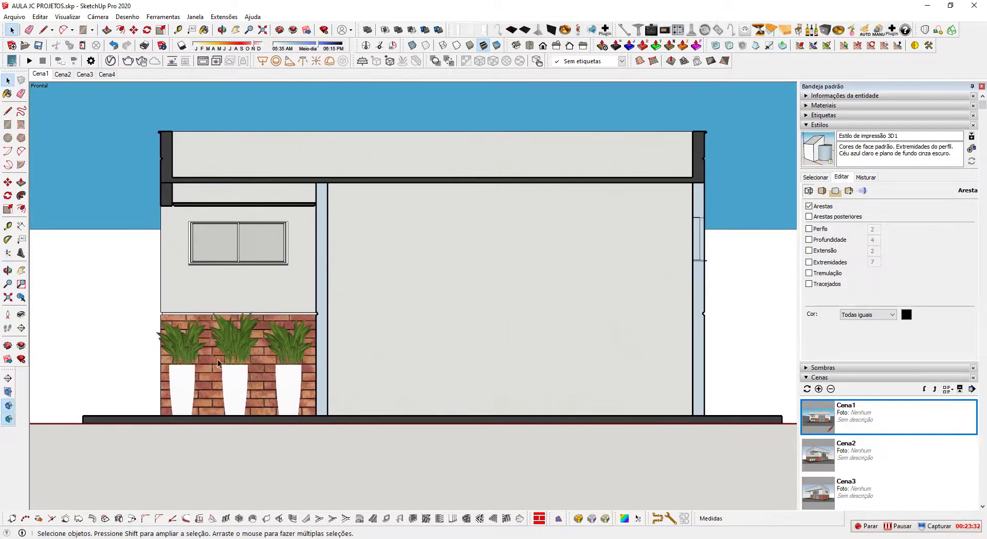
{"action": "left_click", "coordinate": [9, 418]}
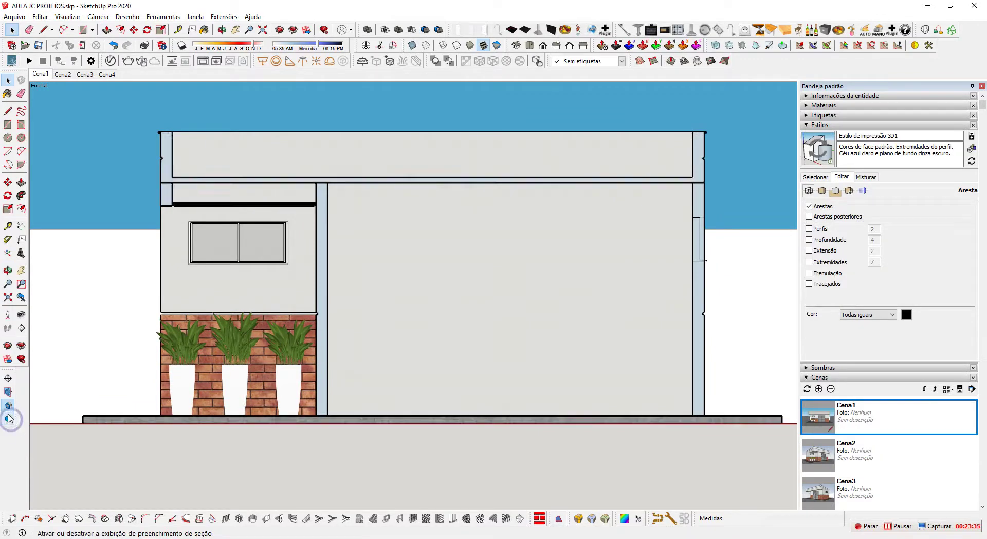
{"action": "left_click", "coordinate": [9, 419]}
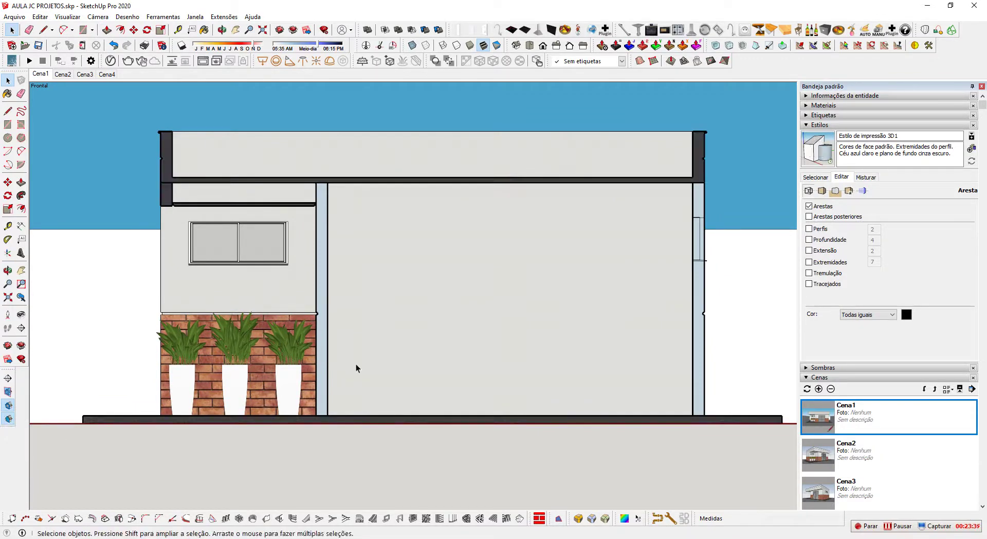
Open the building's wall group and draw an edge across the base of the cut wall beside the planters.
{"action": "middle_click_drag", "start_coordinate": [307, 264], "coordinate": [437, 417]}
{"action": "scroll", "coordinate": [375, 437], "scroll_direction": "up", "scroll_amount": 6}
{"action": "middle_click_drag", "start_coordinate": [348, 412], "coordinate": [373, 396]}
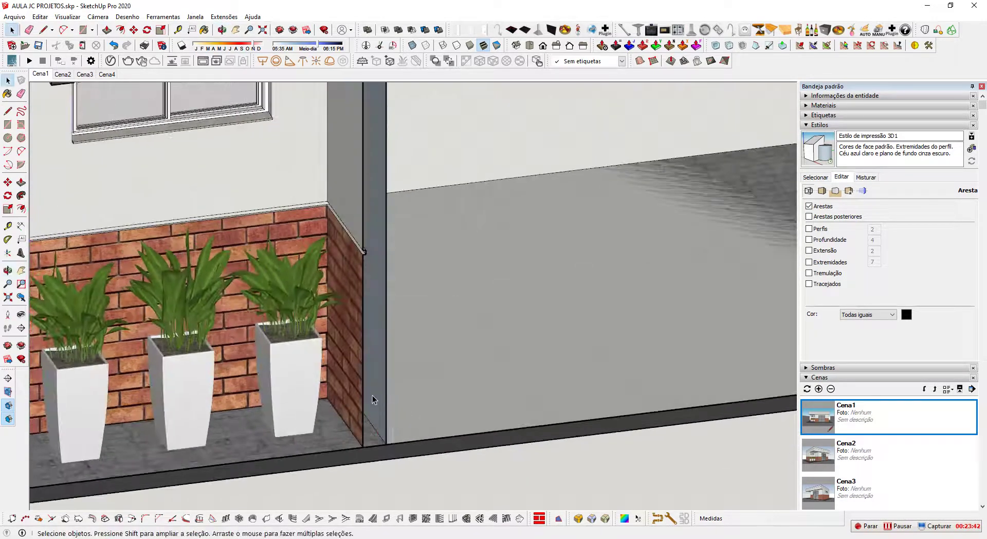
{"action": "double_click", "coordinate": [374, 395]}
{"action": "key", "text": "l"}
{"action": "left_click", "coordinate": [386, 443]}
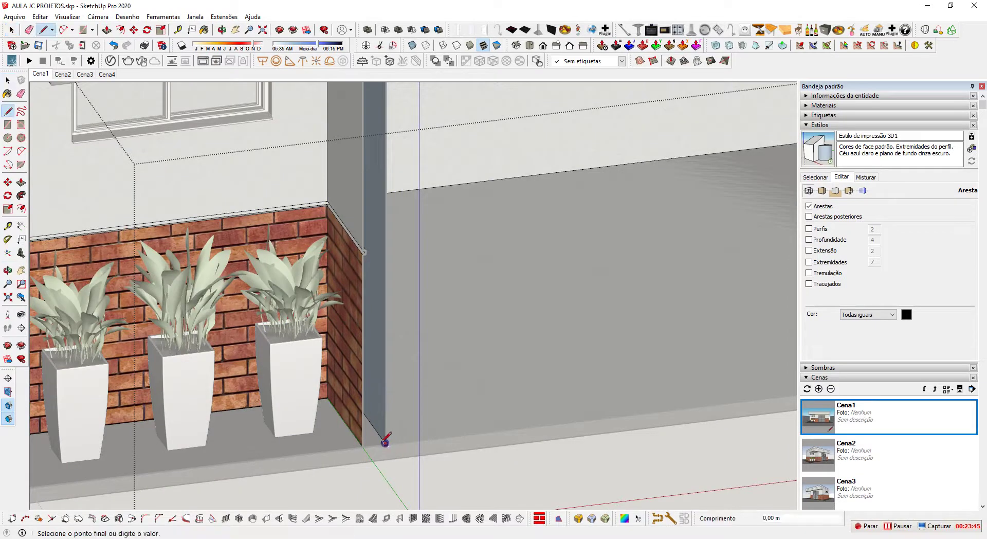
{"action": "left_click", "coordinate": [363, 445]}
Draw an edge across the base of the opposite cut side wall and exit the group.
{"action": "scroll", "coordinate": [310, 440], "scroll_direction": "down", "scroll_amount": 4}
{"action": "middle_click_drag", "start_coordinate": [283, 407], "coordinate": [234, 427]}
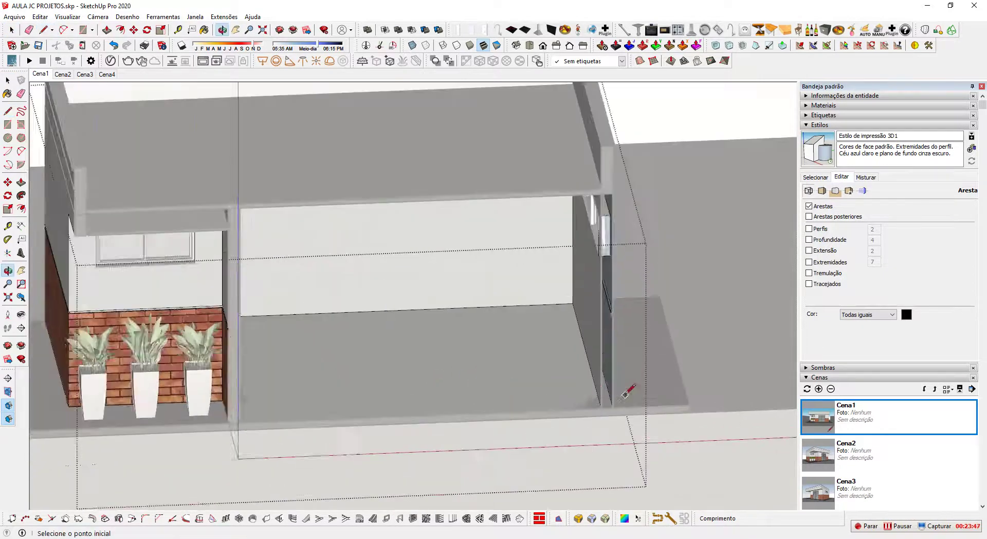
{"action": "scroll", "coordinate": [625, 411], "scroll_direction": "up", "scroll_amount": 5}
{"action": "left_click", "coordinate": [625, 418]}
{"action": "left_click", "coordinate": [599, 419]}
{"action": "scroll", "coordinate": [598, 416], "scroll_direction": "down", "scroll_amount": 3}
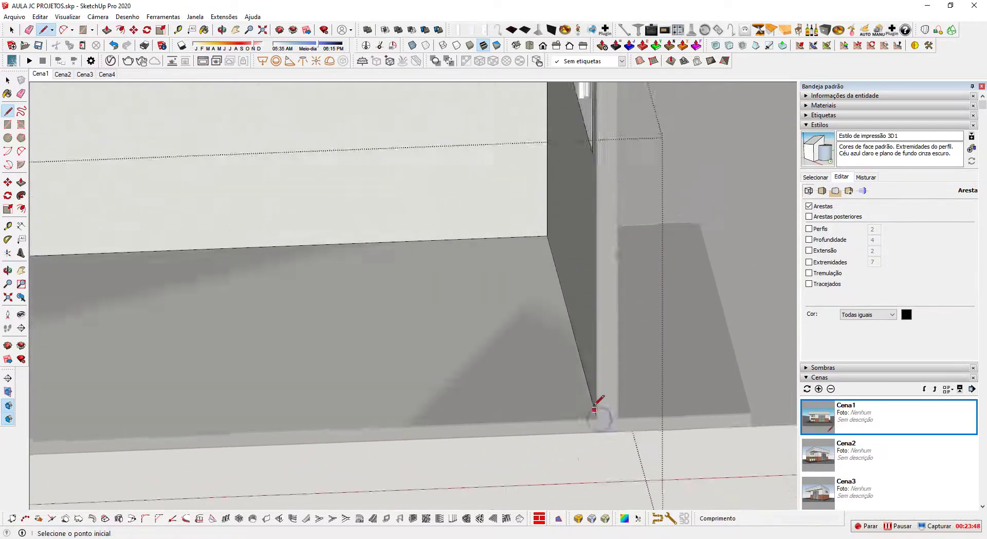
{"action": "key", "text": "space"}
{"action": "left_click", "coordinate": [234, 134]}
{"action": "left_click", "coordinate": [110, 96]}
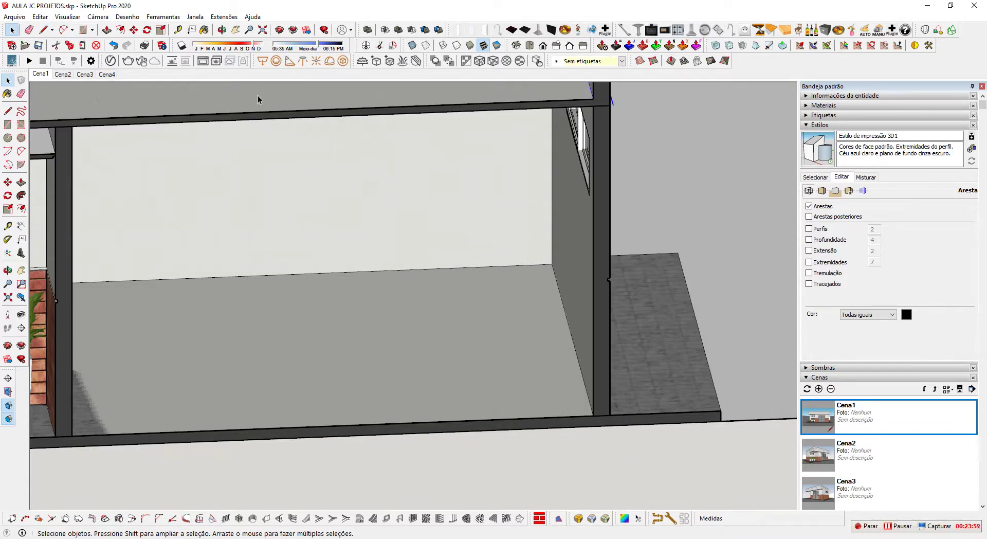
Return to the front view, frame the whole vertical cut and add a new scene of it.
{"action": "left_click", "coordinate": [569, 46]}
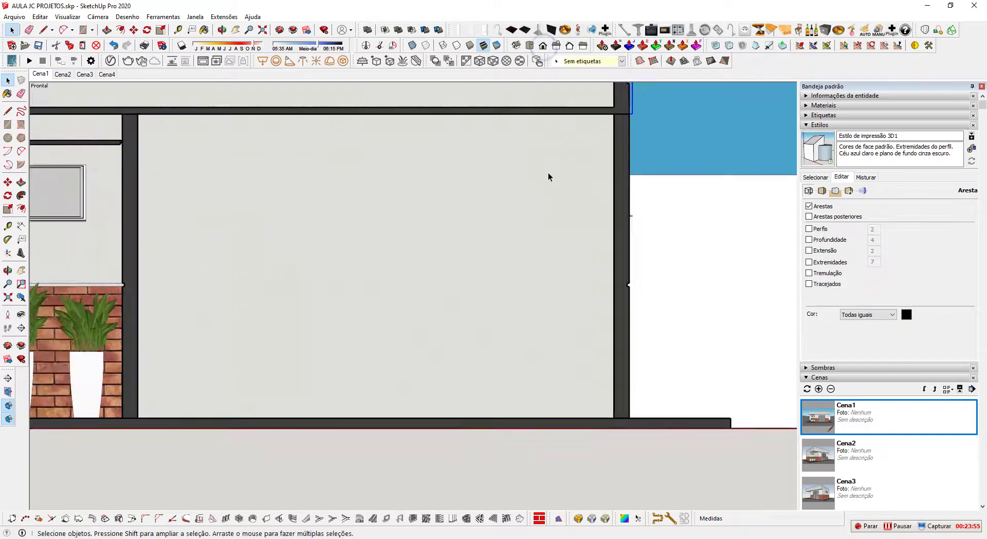
{"action": "scroll", "coordinate": [399, 191], "scroll_direction": "up", "scroll_amount": 2}
{"action": "scroll", "coordinate": [353, 166], "scroll_direction": "down", "scroll_amount": 1}
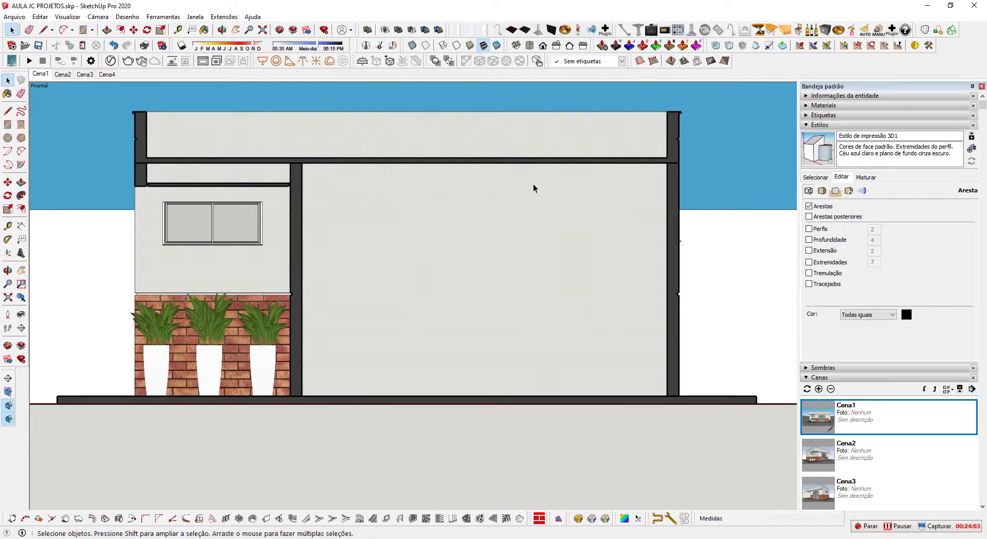
{"action": "scroll", "coordinate": [355, 242], "scroll_direction": "up", "scroll_amount": 1}
{"action": "scroll", "coordinate": [352, 253], "scroll_direction": "down", "scroll_amount": 1}
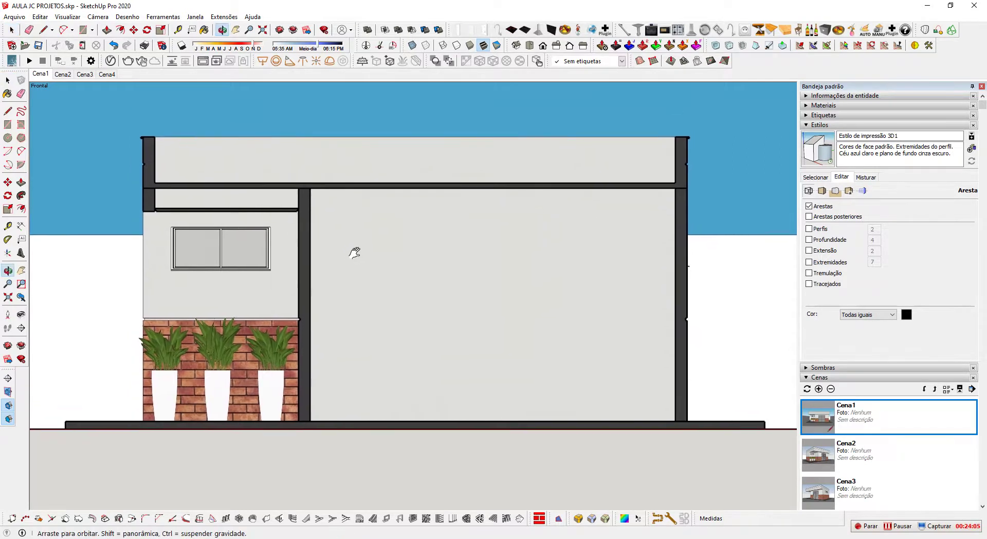
{"action": "right_click", "coordinate": [113, 77]}
{"action": "left_click", "coordinate": [135, 108]}
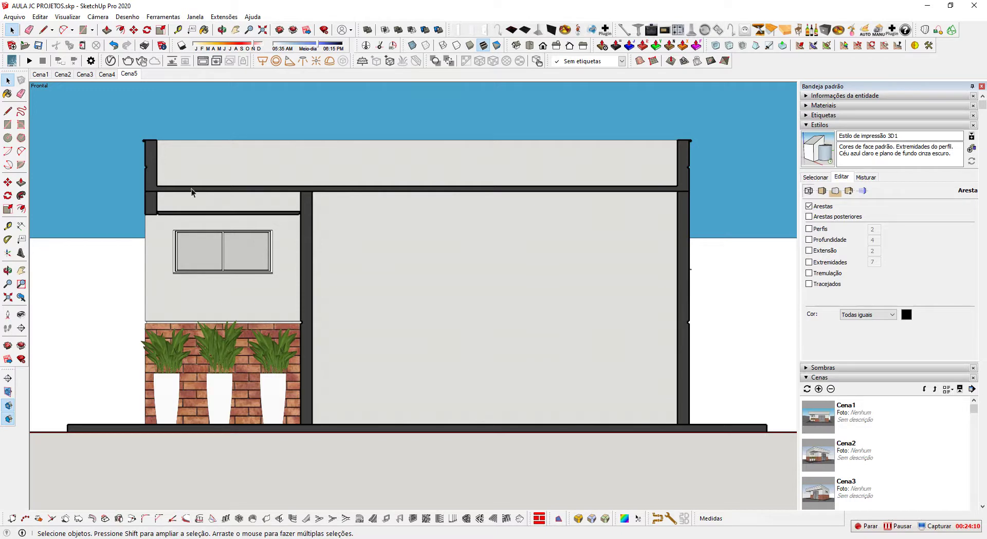
Rename the scene Cena5 to CORTE.
{"action": "right_click", "coordinate": [130, 75]}
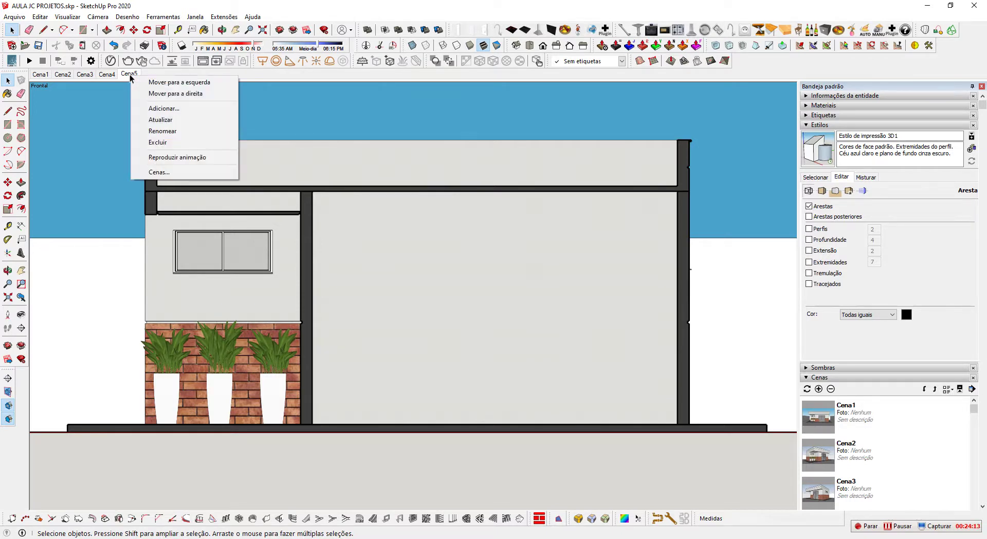
{"action": "left_click", "coordinate": [163, 130]}
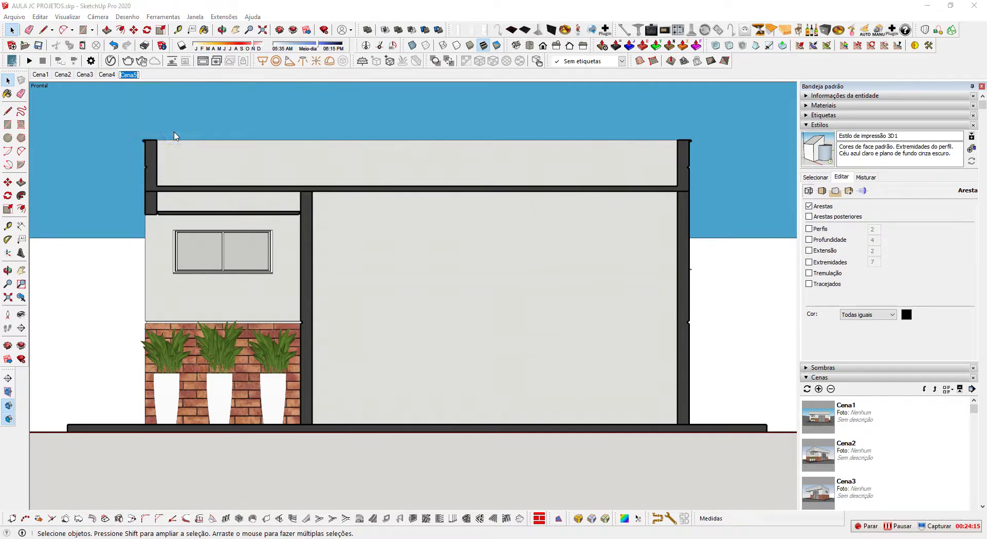
{"action": "type", "text": "CORTE"}
{"action": "key", "text": "Return"}
Rename the scene Cena4 to PLANT BAIXA.
{"action": "right_click", "coordinate": [103, 74]}
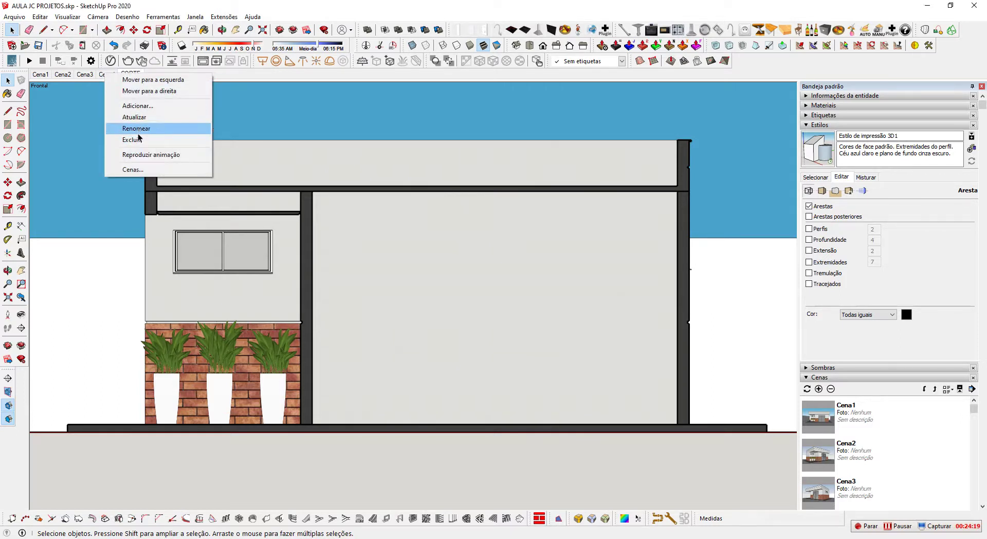
{"action": "left_click", "coordinate": [137, 129]}
{"action": "type", "text": "PL"}
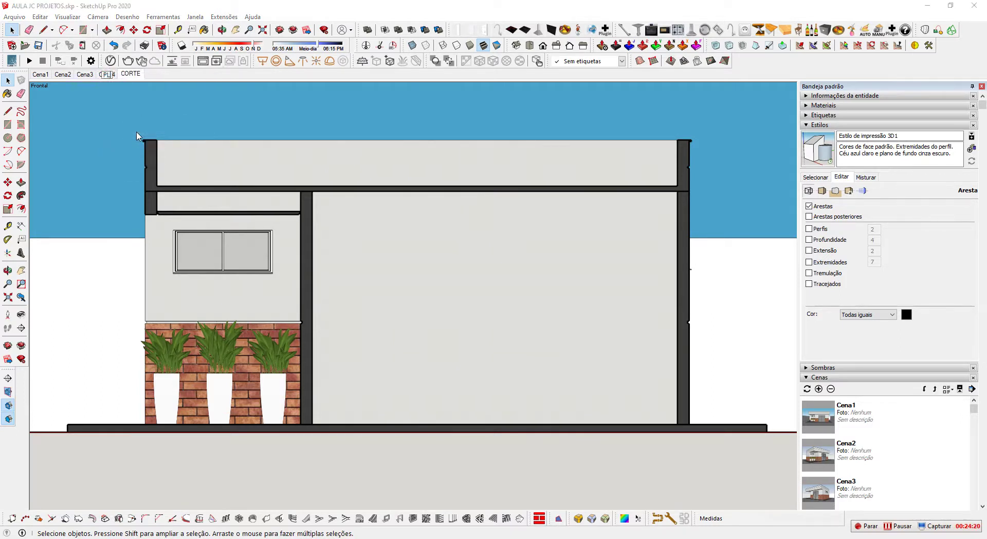
{"action": "type", "text": "ANT BAIXA"}
{"action": "key", "text": "Return"}
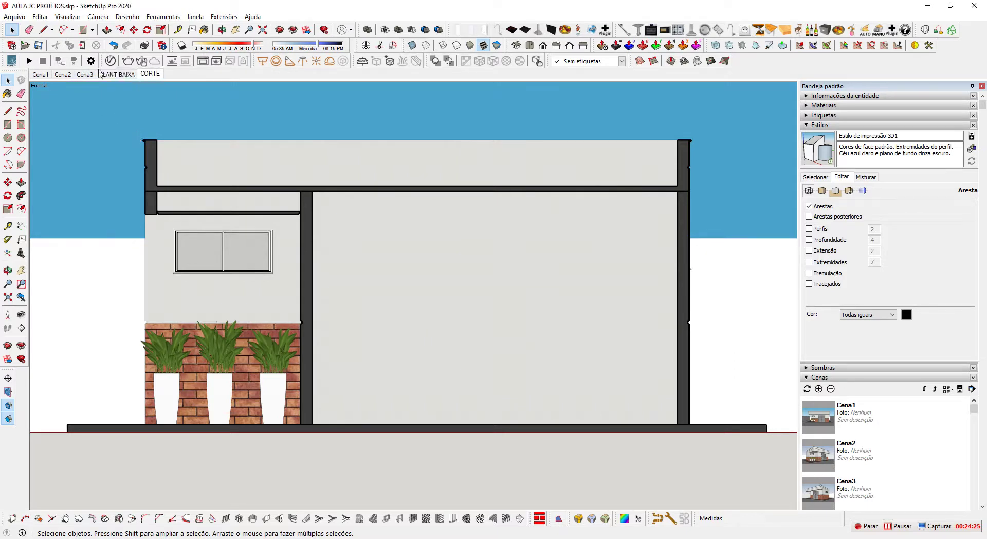
Recall Cena1, Cena2, Cena3, PLANT BAIXA and CORTE in turn, and examine the CORTE section from an angle.
{"action": "left_click", "coordinate": [41, 75]}
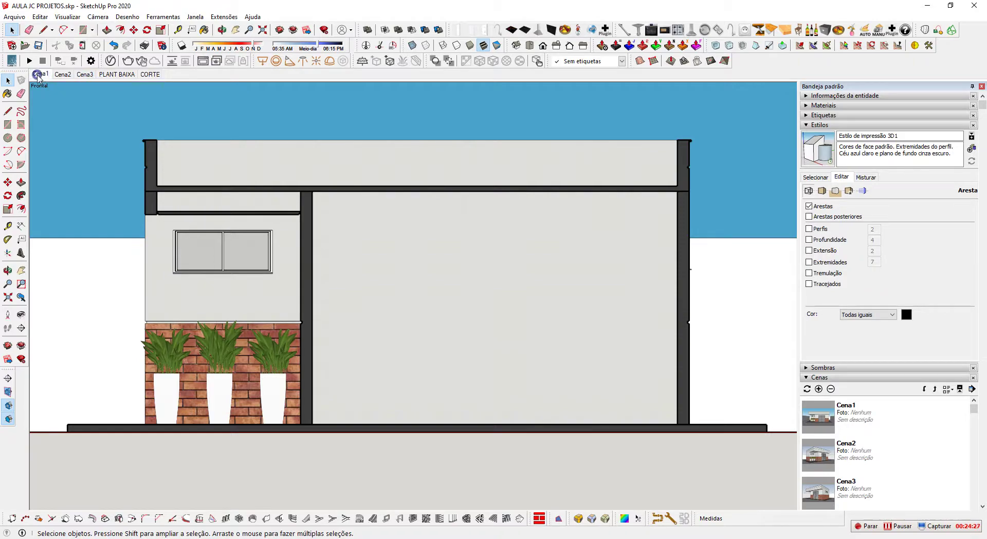
{"action": "left_click", "coordinate": [69, 75]}
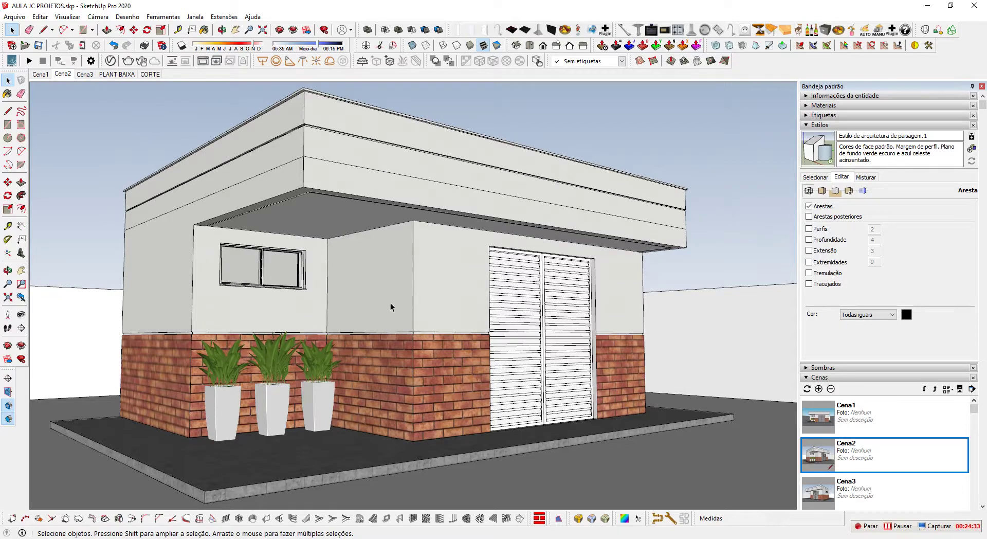
{"action": "left_click", "coordinate": [41, 75]}
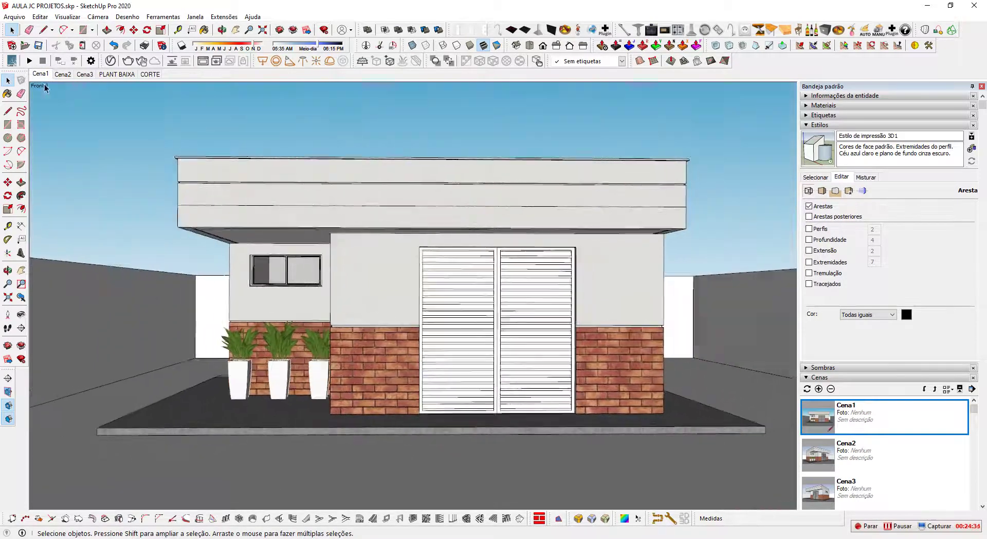
{"action": "left_click", "coordinate": [64, 75]}
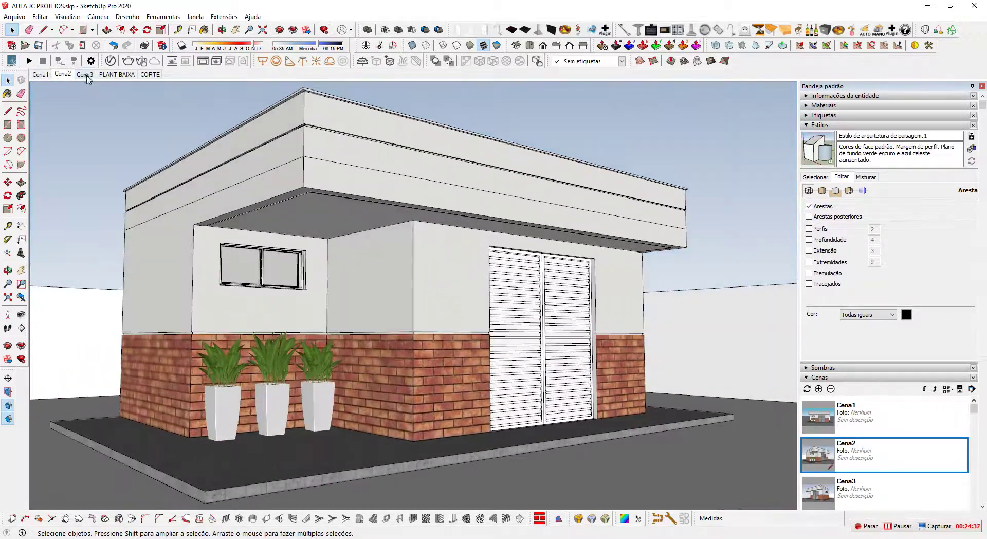
{"action": "left_click", "coordinate": [85, 75]}
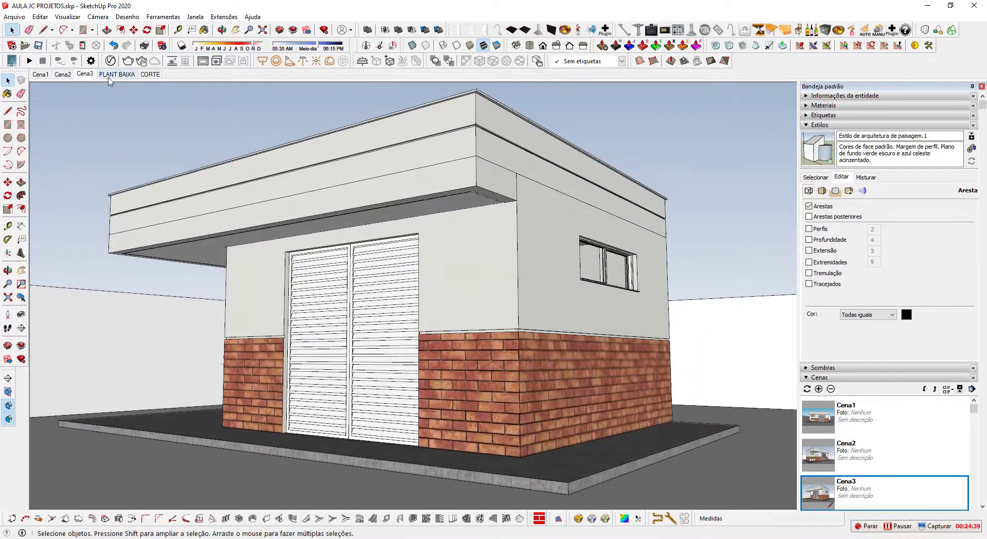
{"action": "left_click", "coordinate": [110, 77]}
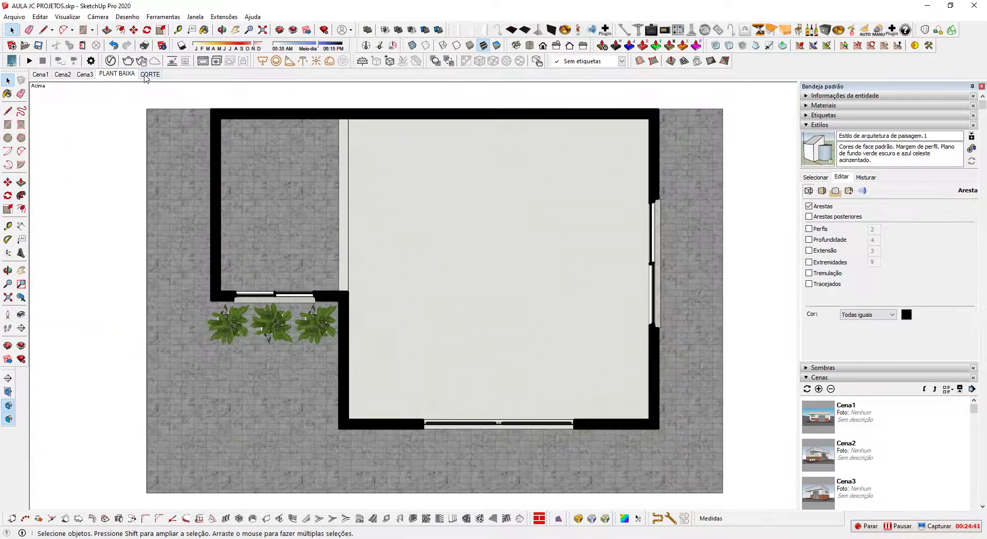
{"action": "left_click", "coordinate": [146, 76]}
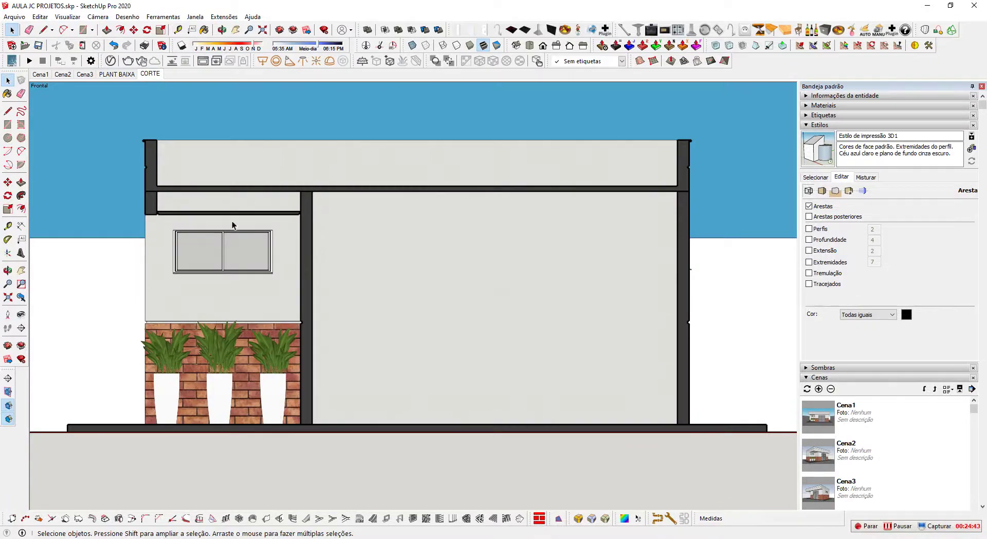
{"action": "middle_click_drag", "start_coordinate": [281, 221], "coordinate": [86, 242]}
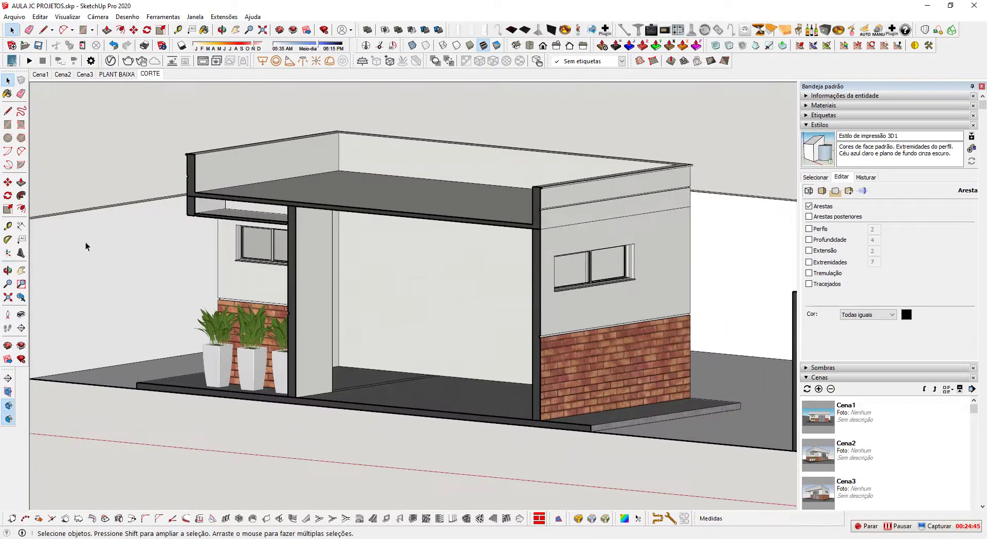
Recall Cena1 and place a section plane on the building's windowed brick side wall, accepting the default name.
{"action": "left_click", "coordinate": [41, 75]}
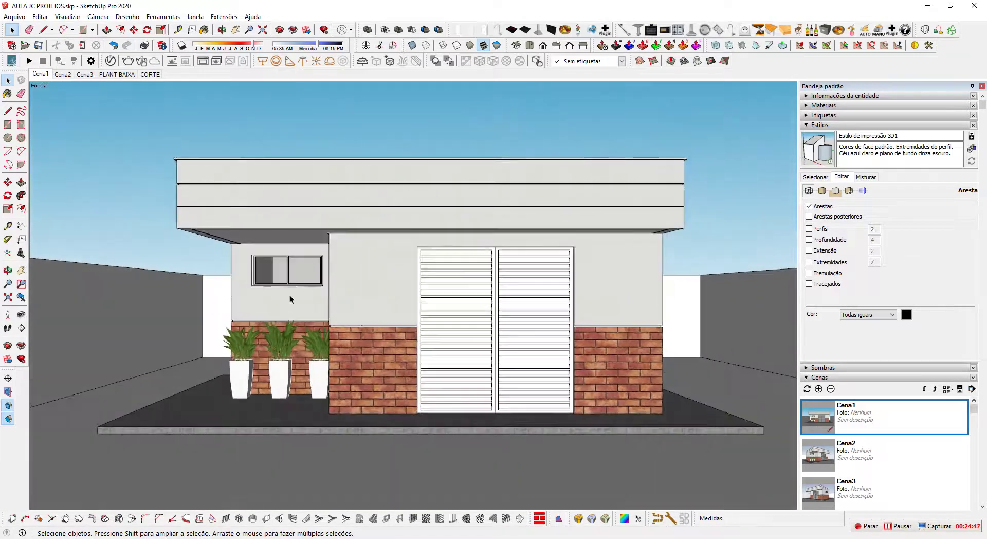
{"action": "left_click", "coordinate": [7, 379]}
{"action": "middle_click_drag", "start_coordinate": [323, 361], "coordinate": [93, 396]}
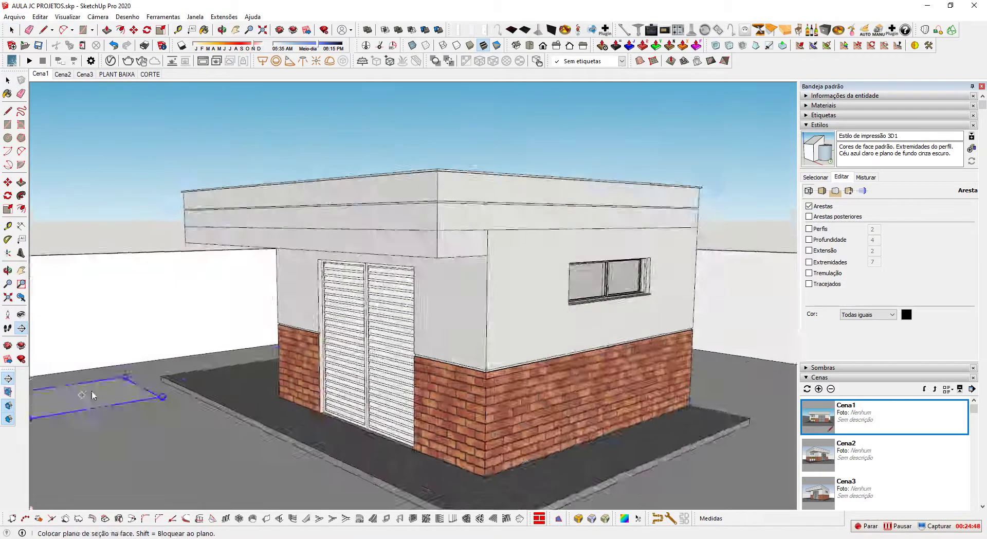
{"action": "scroll", "coordinate": [247, 366], "scroll_direction": "down", "scroll_amount": 3}
{"action": "left_click", "coordinate": [480, 373]}
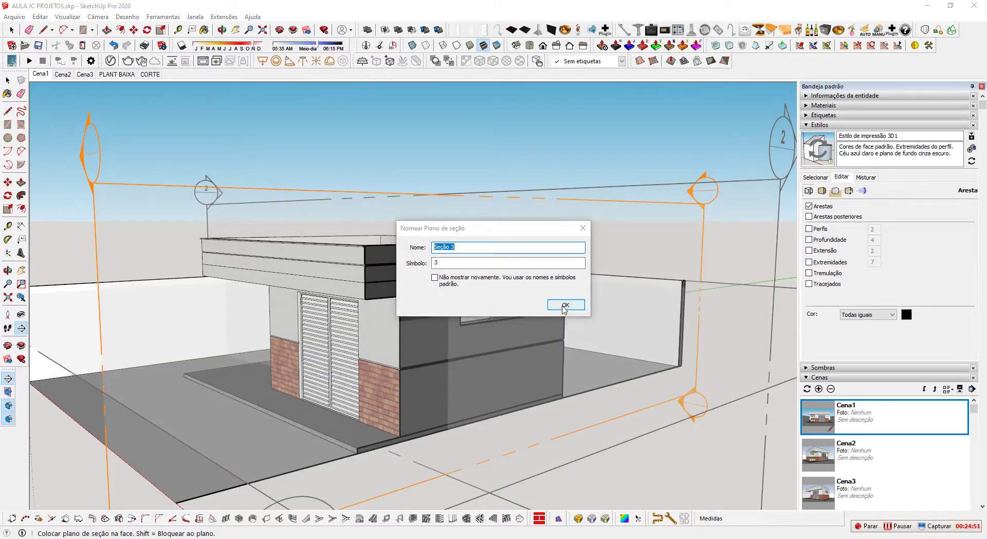
{"action": "key", "text": "Return"}
Move the new section plane from the side wall into the building's interior so it cuts through the front louvred door.
{"action": "scroll", "coordinate": [473, 386], "scroll_direction": "down", "scroll_amount": 2}
{"action": "key", "text": "m"}
{"action": "left_click", "coordinate": [626, 247]}
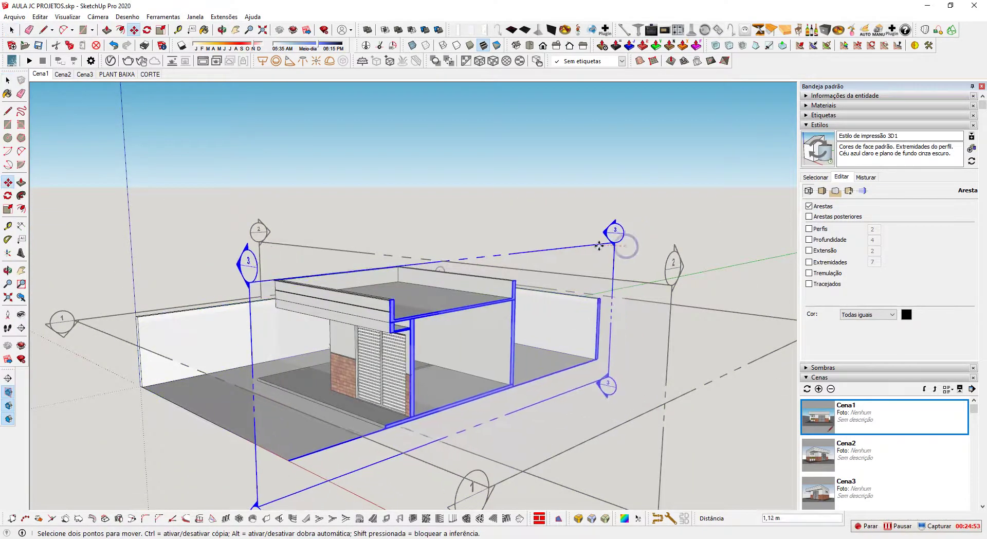
{"action": "left_click", "coordinate": [201, 120]}
{"action": "key", "text": "space"}
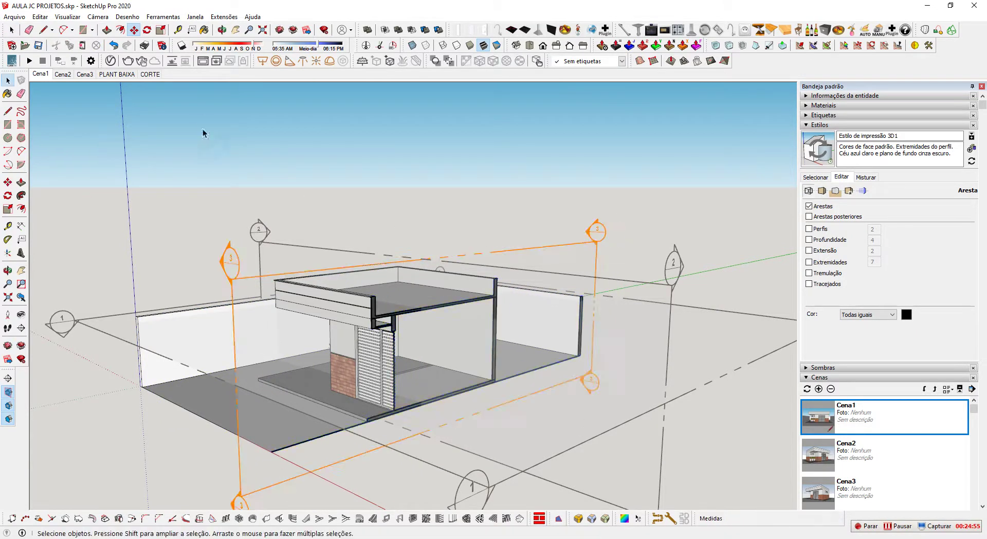
Hide the section planes and show the new cut in the right-side view.
{"action": "left_click", "coordinate": [8, 392]}
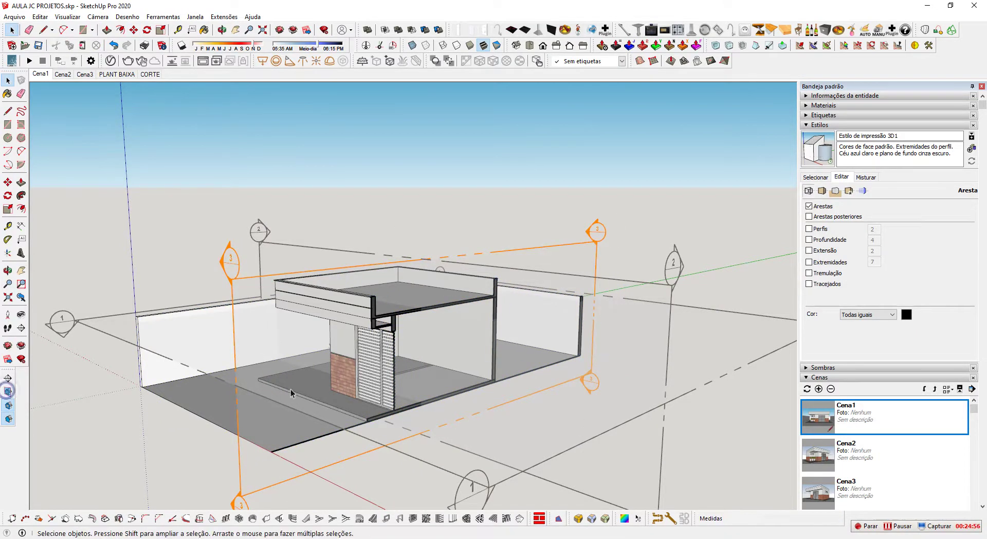
{"action": "middle_click_drag", "start_coordinate": [403, 334], "coordinate": [371, 323]}
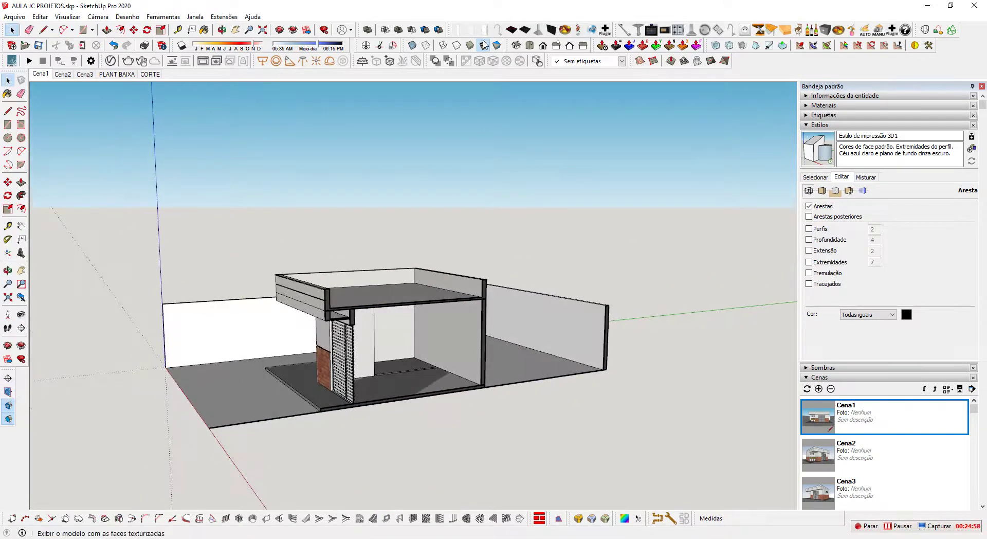
{"action": "left_click", "coordinate": [568, 46]}
{"action": "left_click", "coordinate": [556, 45]}
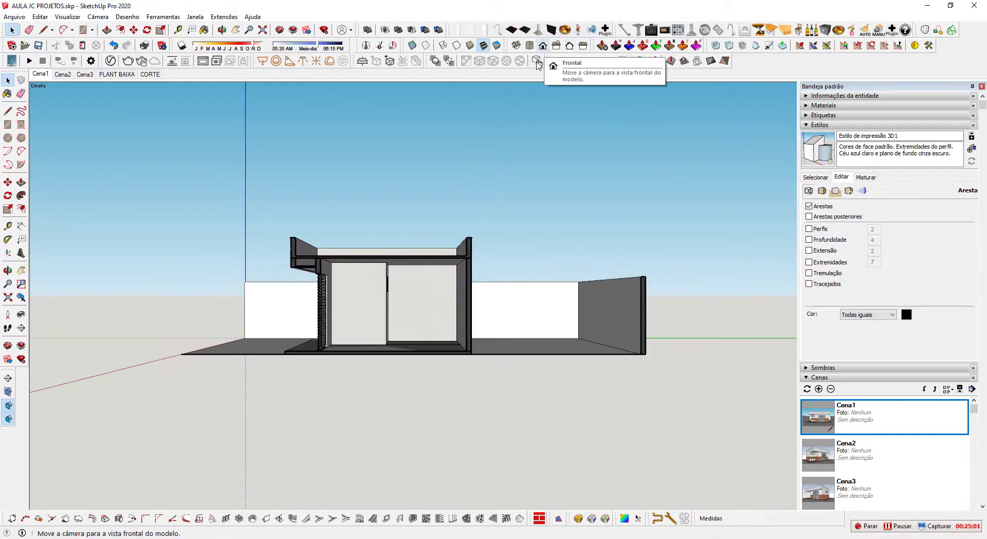
{"action": "mouse_move", "coordinate": [509, 45]}
{"action": "left_mouse_down"}
{"action": "mouse_move", "coordinate": [448, 103]}
{"action": "mouse_move", "coordinate": [411, 116]}
{"action": "mouse_move", "coordinate": [484, 108]}
{"action": "mouse_move", "coordinate": [519, 49]}
{"action": "left_mouse_up"}
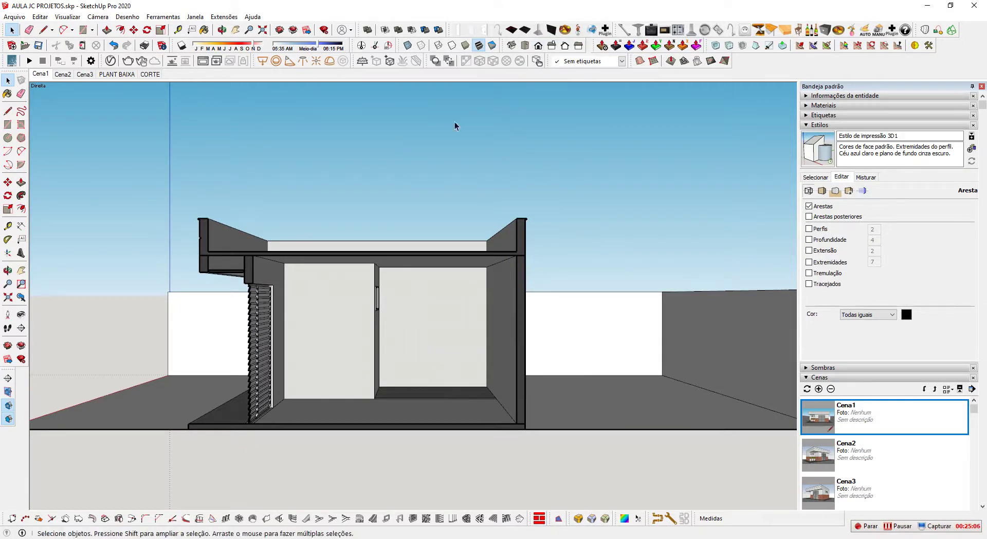
Show the new cut in the right-side view with parallel projection and frame the whole section in the view.
{"action": "scroll", "coordinate": [440, 210], "scroll_direction": "up", "scroll_amount": 2}
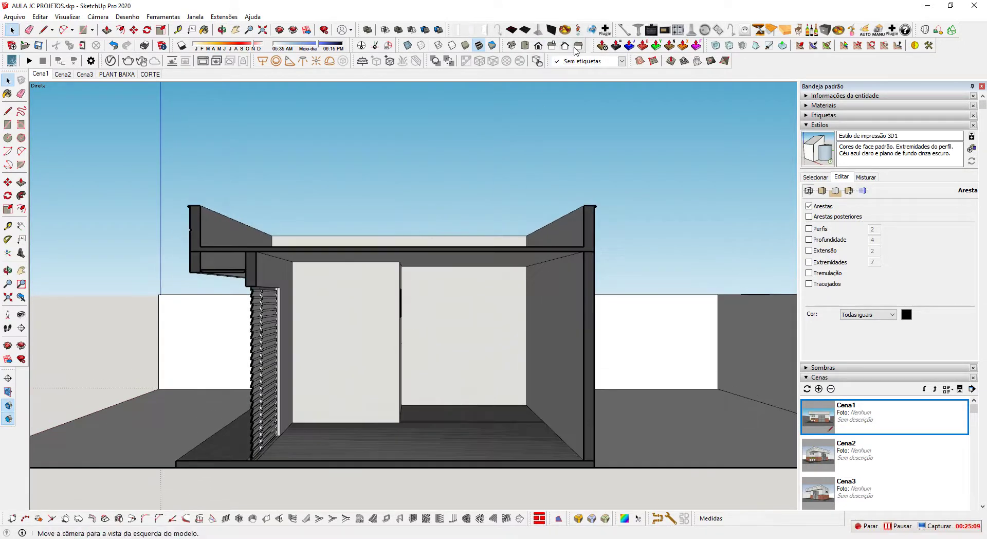
{"action": "left_click", "coordinate": [564, 46]}
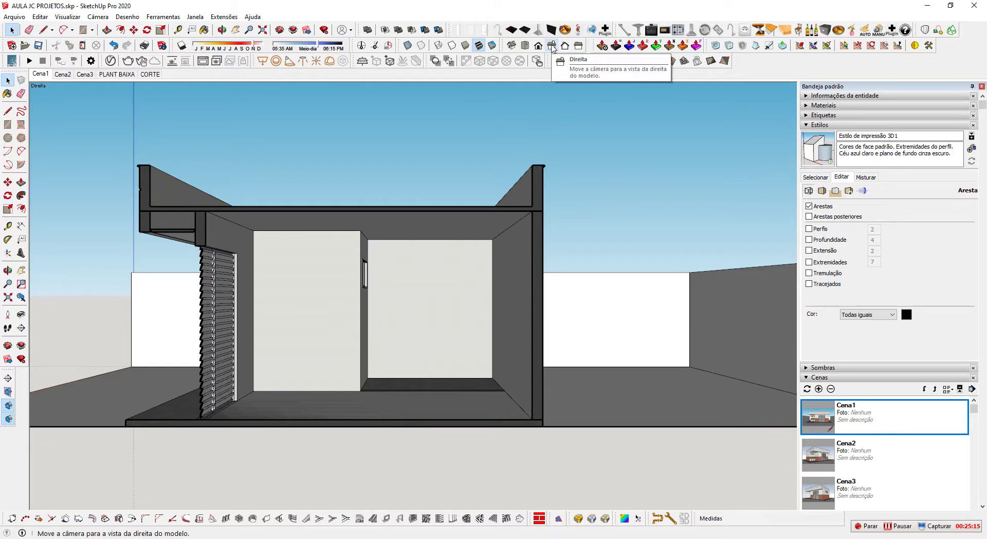
{"action": "left_click", "coordinate": [97, 16]}
{"action": "left_click", "coordinate": [124, 66]}
{"action": "scroll", "coordinate": [356, 253], "scroll_direction": "up", "scroll_amount": 5}
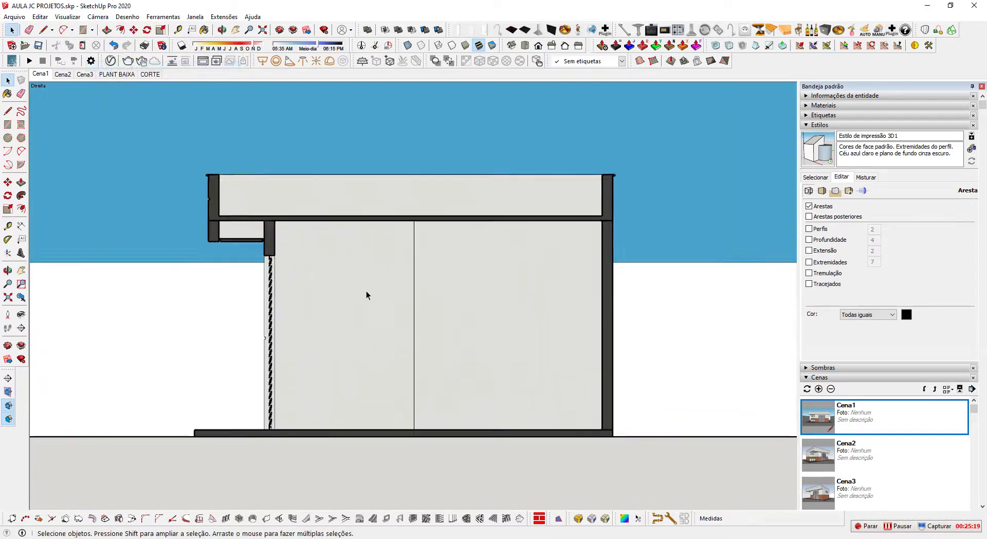
{"action": "mouse_move", "coordinate": [424, 333]}
{"action": "middle_mouse_down", "text": "shift"}
{"action": "mouse_move", "coordinate": [406, 319]}
{"action": "mouse_move", "coordinate": [418, 322]}
{"action": "mouse_move", "coordinate": [397, 321]}
{"action": "middle_mouse_up", "text": "shift"}
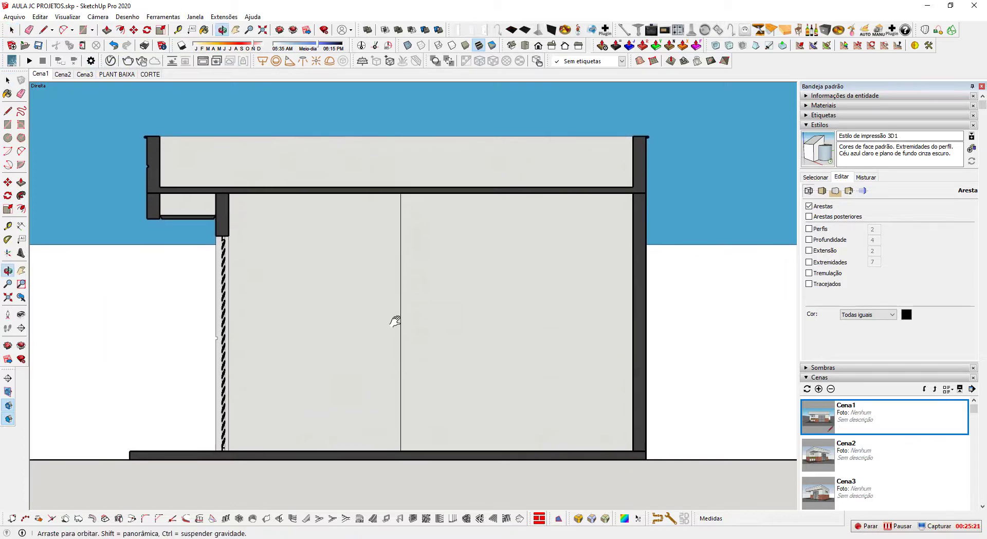
{"action": "left_click", "coordinate": [100, 20]}
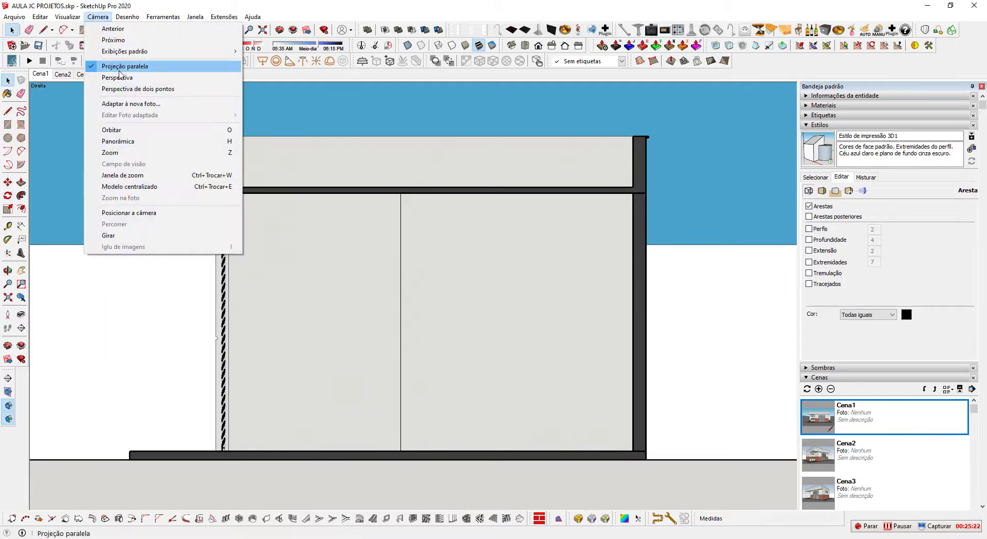
{"action": "left_click", "coordinate": [297, 116]}
{"action": "middle_click_drag", "start_coordinate": [410, 227], "coordinate": [430, 221], "text": "shift"}
{"action": "key", "text": "space"}
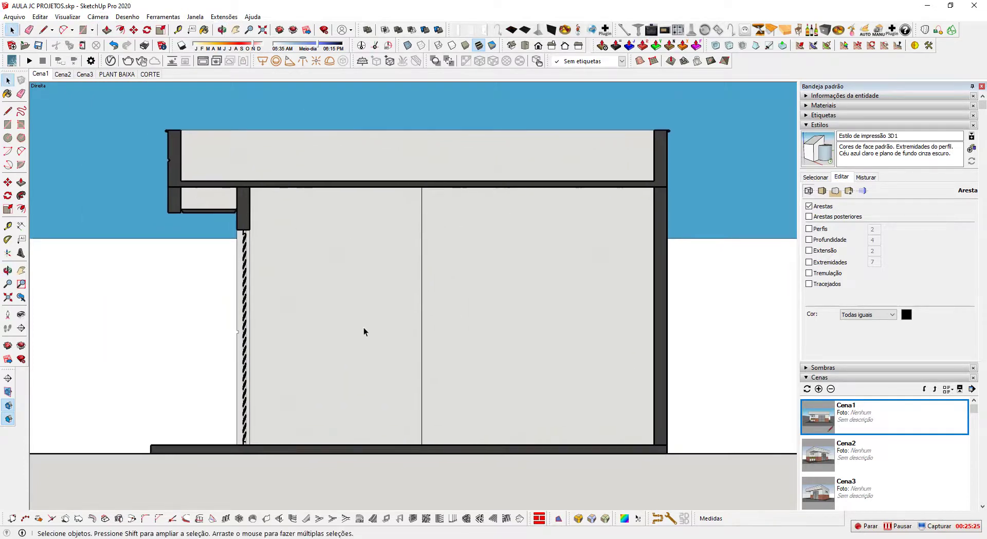
{"action": "middle_click_drag", "start_coordinate": [360, 288], "coordinate": [454, 252], "text": "shift"}
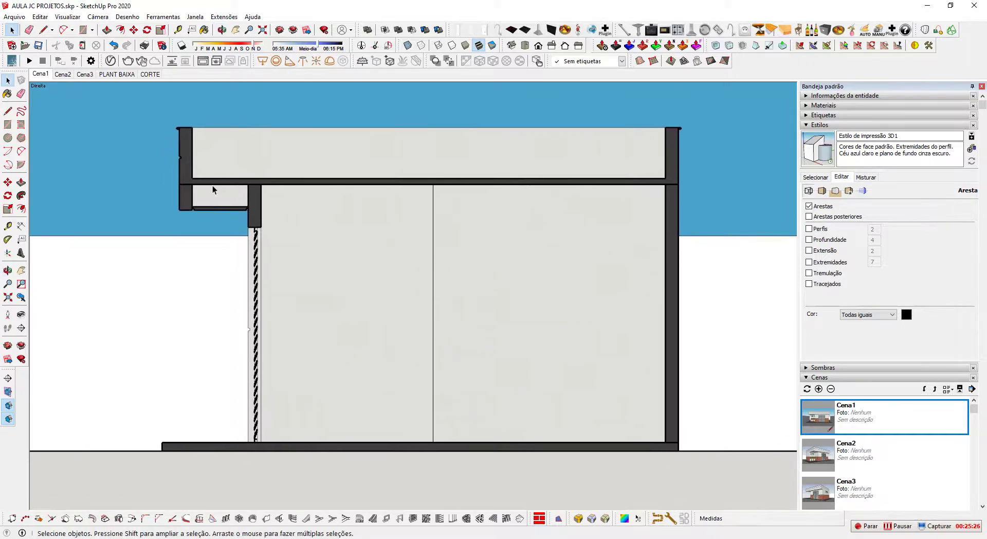
Add a scene of the current section view after CORTE and rename it CORTE B.
{"action": "right_click", "coordinate": [157, 81]}
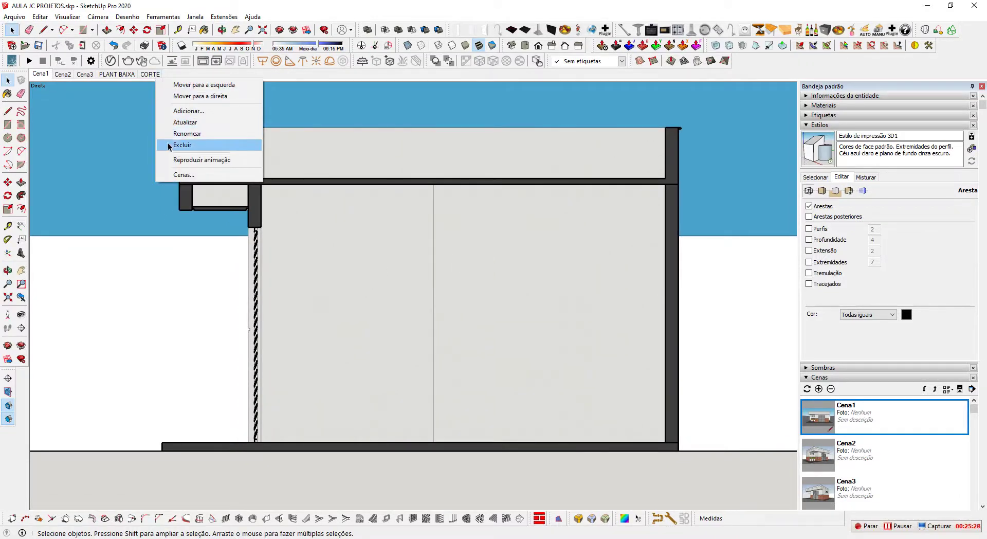
{"action": "left_click", "coordinate": [185, 112]}
{"action": "right_click", "coordinate": [172, 74]}
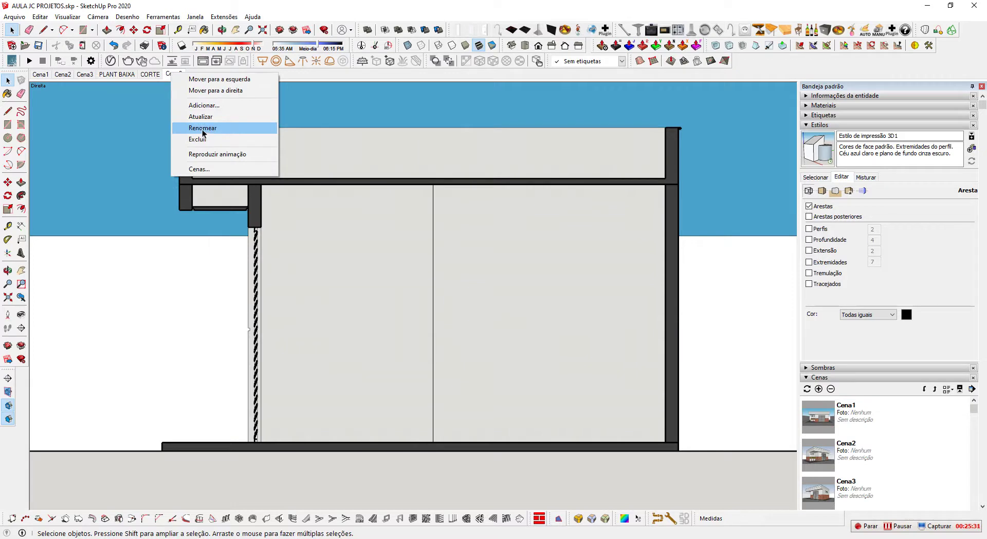
{"action": "left_click", "coordinate": [203, 128]}
{"action": "type", "text": "CO"}
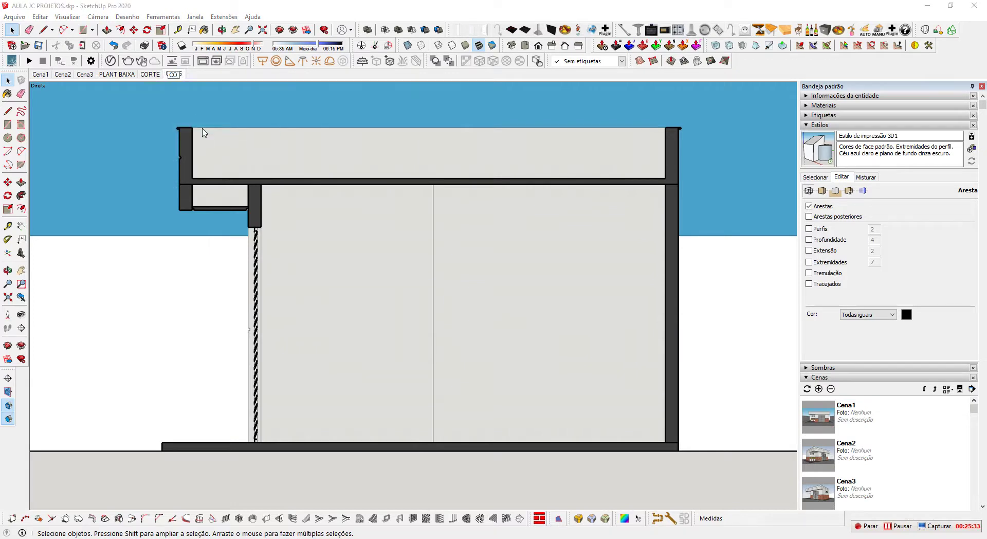
{"action": "type", "text": "RTE B"}
{"action": "key", "text": "Return"}
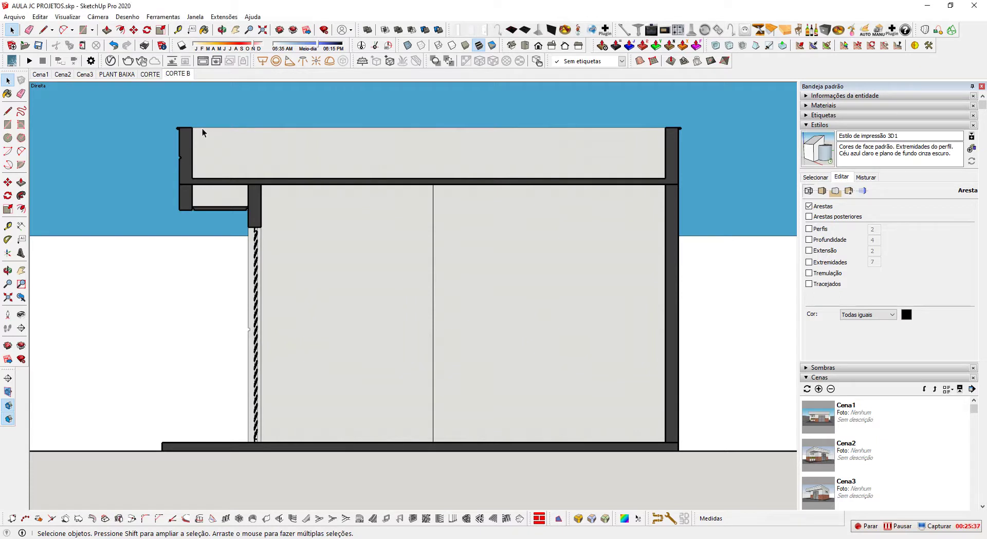
Rename the existing CORTE scene as CORTE A.
{"action": "right_click", "coordinate": [150, 74]}
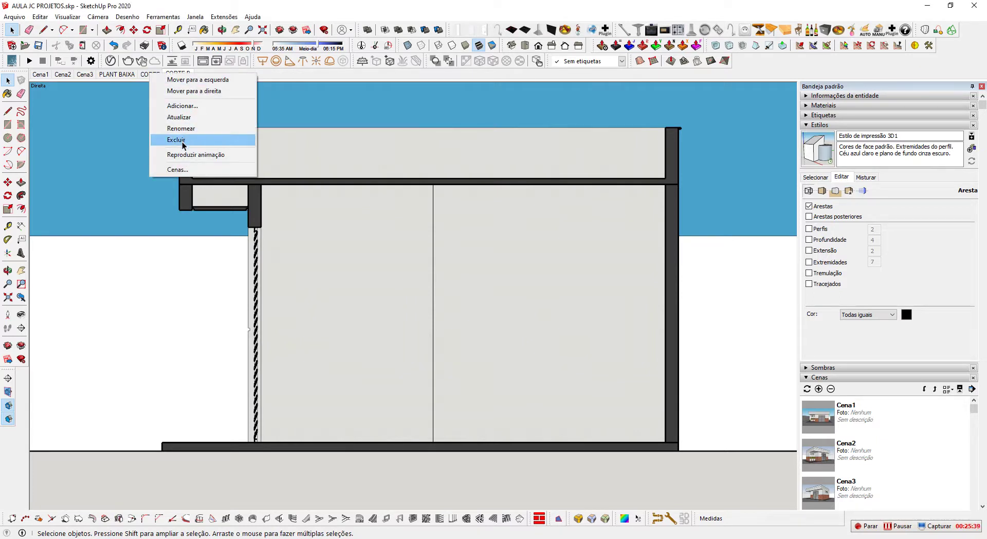
{"action": "left_click", "coordinate": [176, 128]}
{"action": "left_click", "coordinate": [161, 74]}
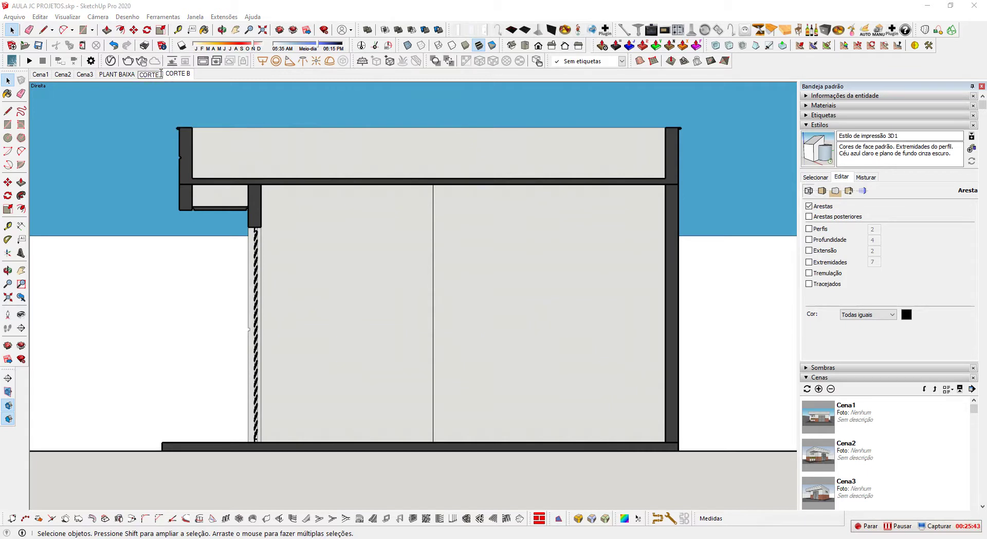
{"action": "left_click", "coordinate": [135, 158]}
{"action": "key", "text": "Return"}
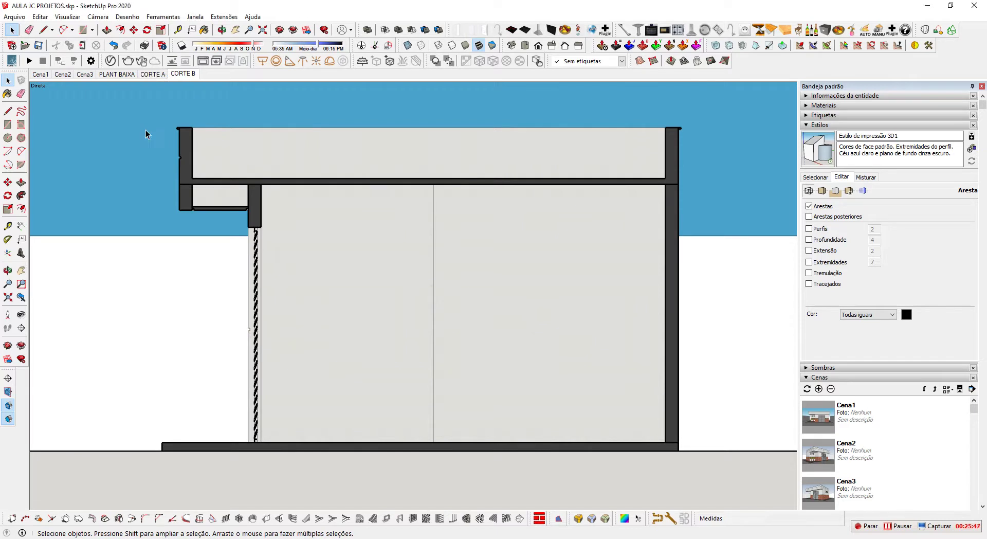
{"action": "left_click", "coordinate": [165, 117]}
Recall Cena1, Cena2, Cena3, PLANT BAIXA, CORTE A and CORTE B in turn to review every saved scene.
{"action": "left_click", "coordinate": [40, 75]}
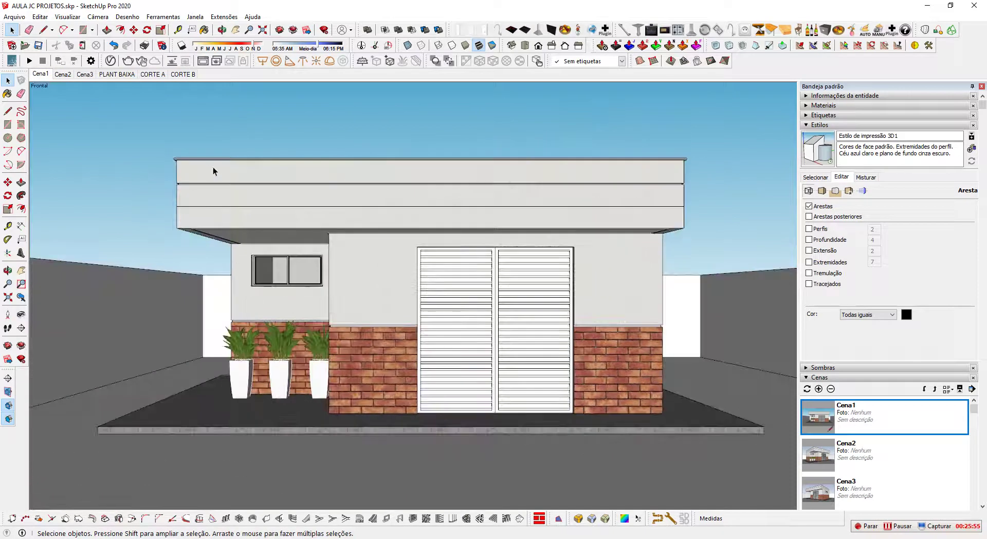
{"action": "left_click", "coordinate": [63, 74]}
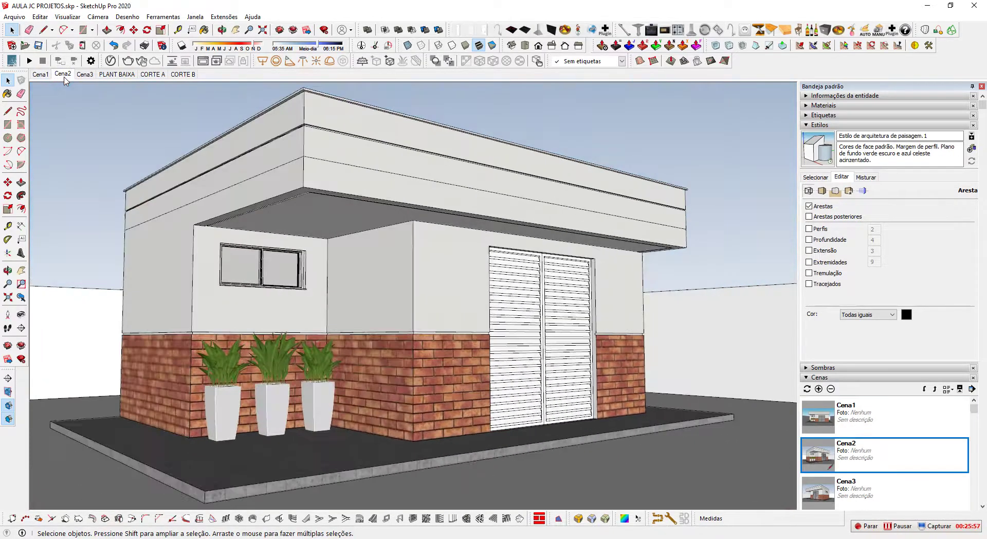
{"action": "left_click", "coordinate": [85, 74]}
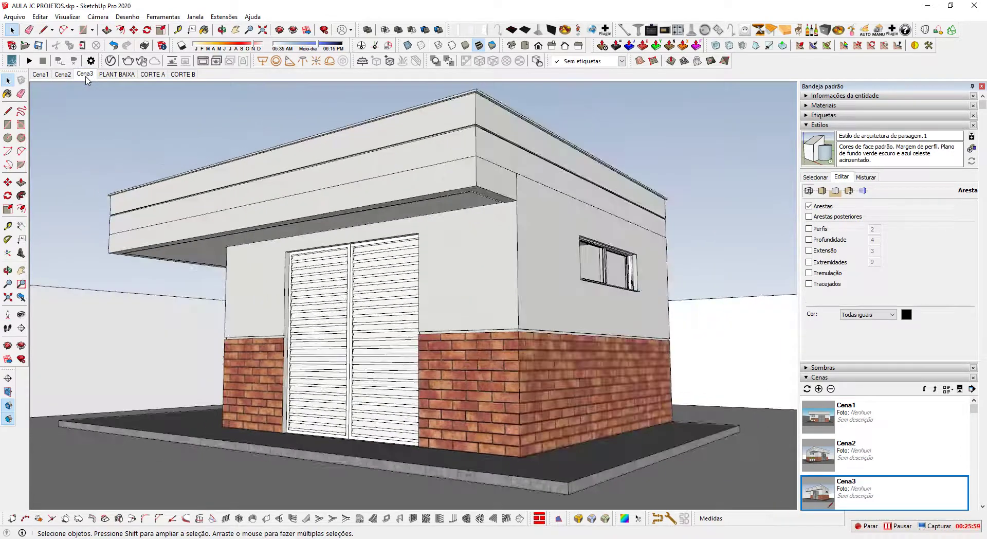
{"action": "left_click", "coordinate": [112, 77]}
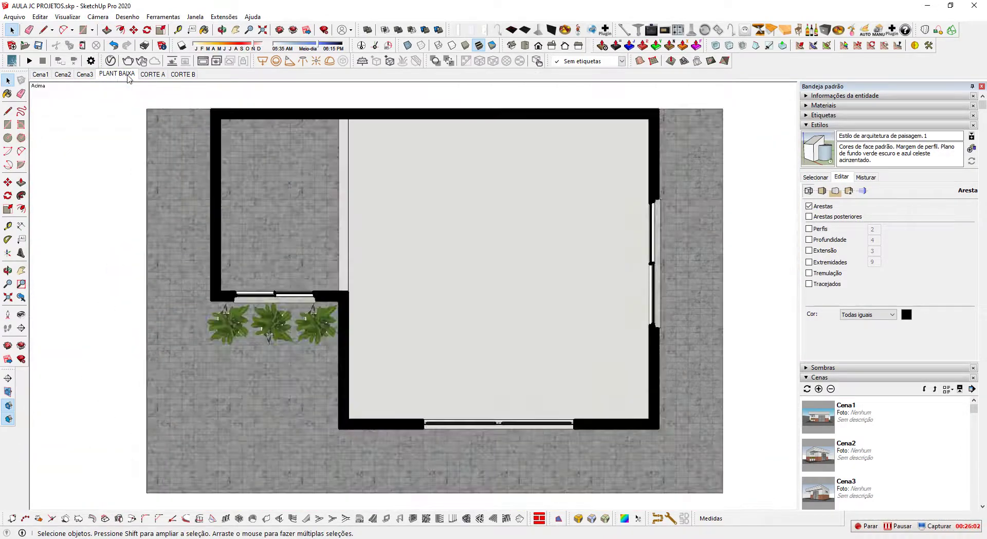
{"action": "left_click", "coordinate": [148, 74]}
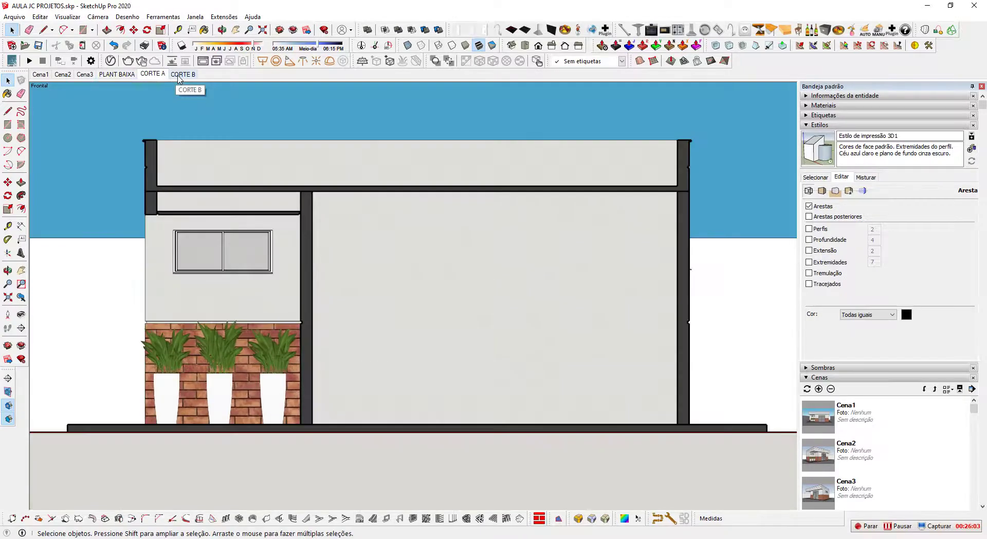
{"action": "left_click", "coordinate": [179, 74]}
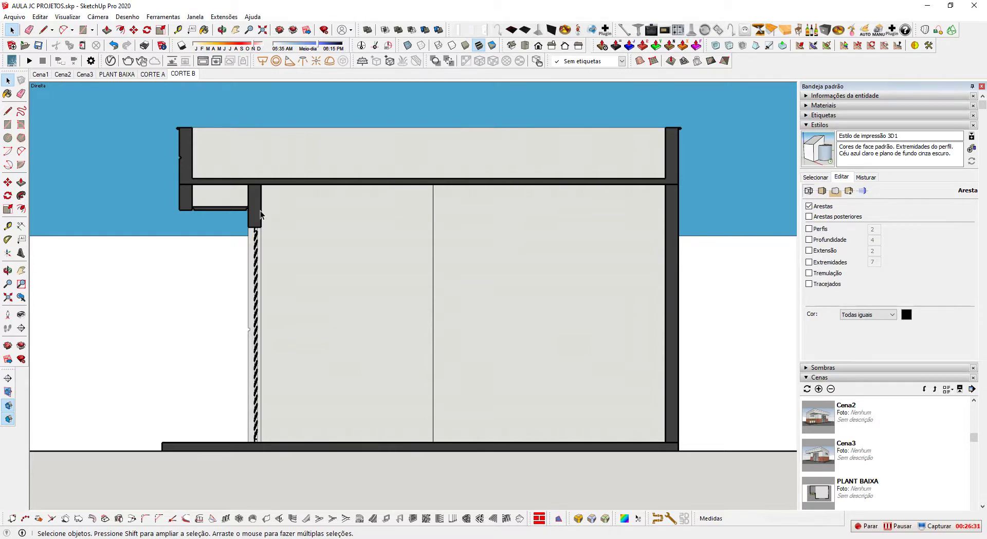
Collapse the Cenas and Estilos sections of the default tray, and briefly view the model's Estrutura listing before collapsing it too.
{"action": "left_click", "coordinate": [855, 378]}
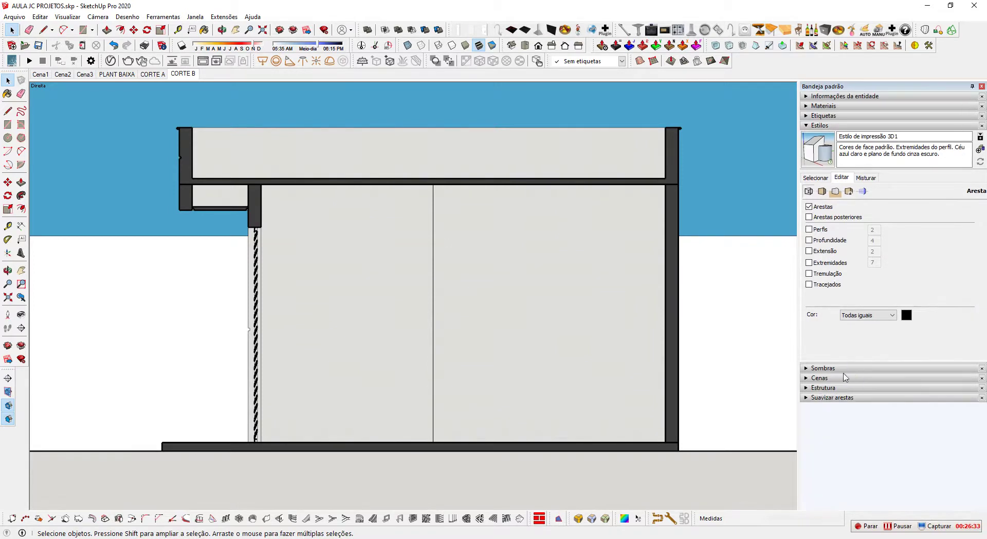
{"action": "left_click", "coordinate": [839, 126]}
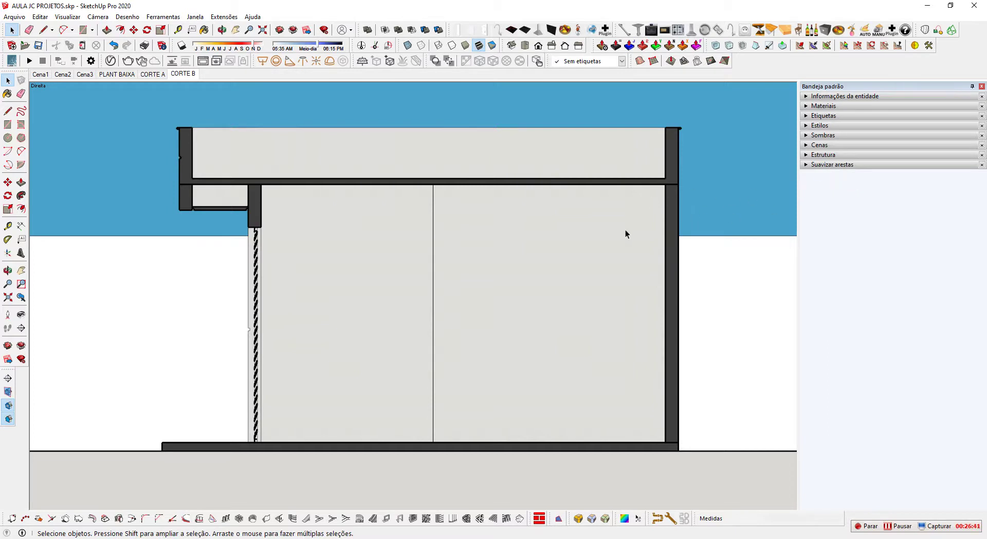
{"action": "left_click", "coordinate": [825, 155]}
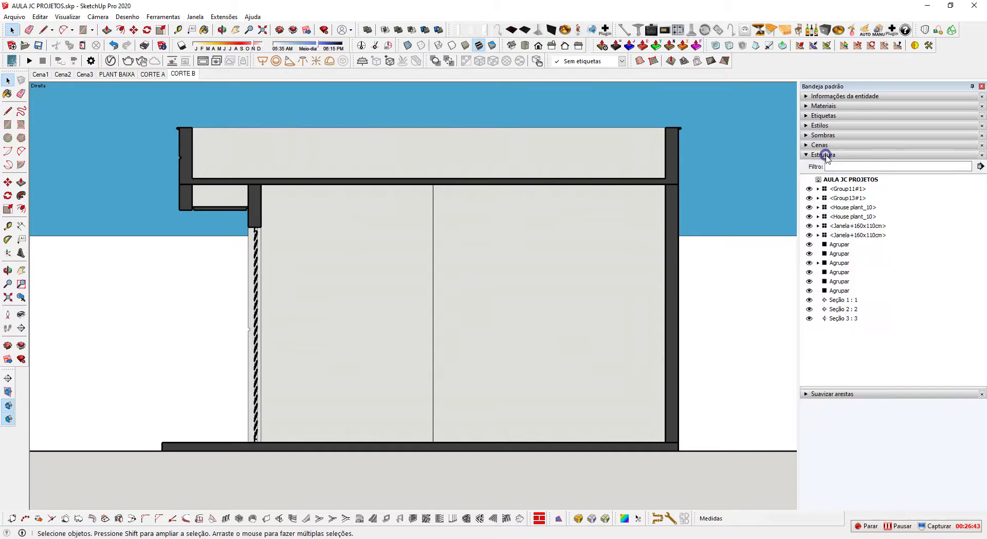
{"action": "left_click", "coordinate": [826, 156]}
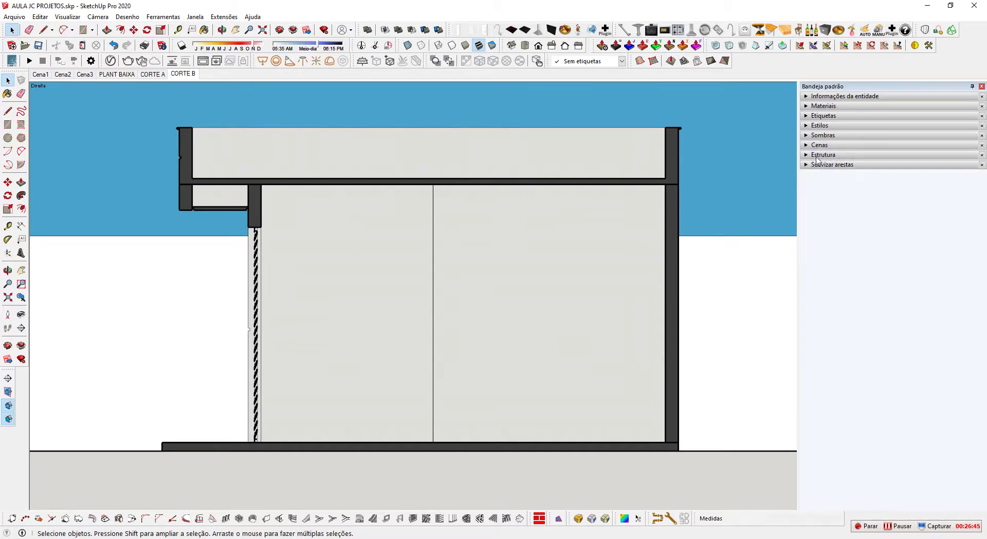